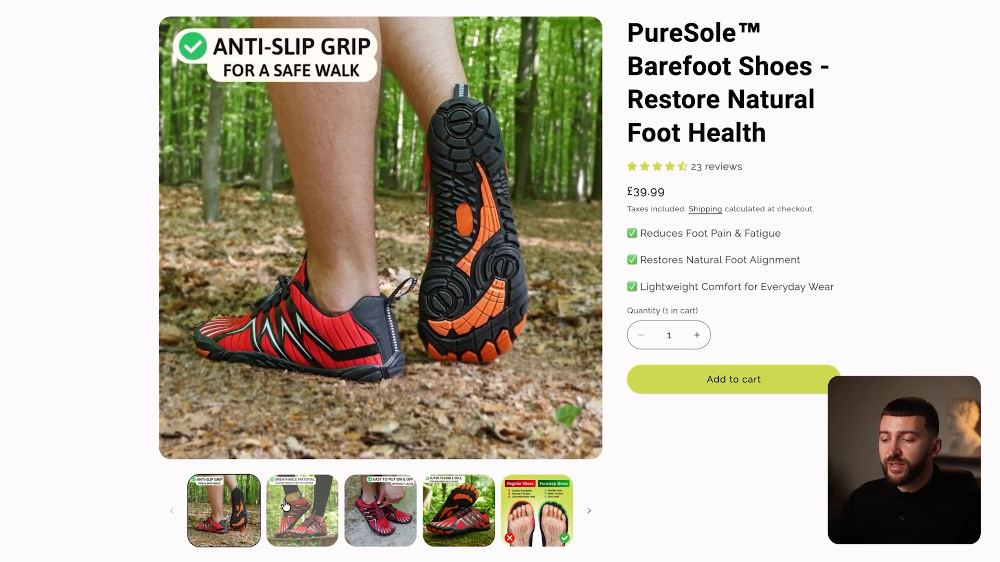
- Look through the PureSole barefoot shoes' gallery images and the product title on the example store page
click(285, 505)
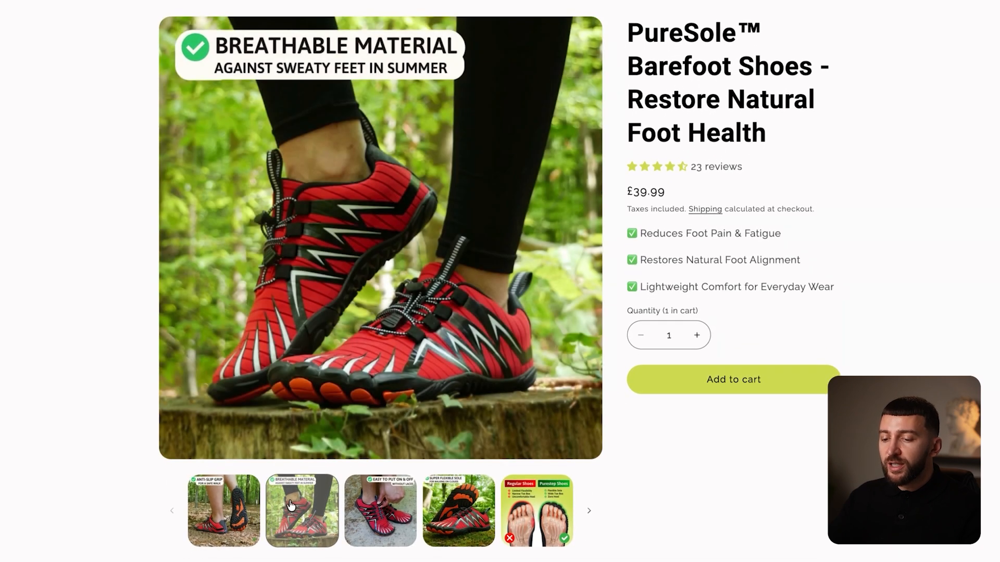
click(379, 508)
click(464, 507)
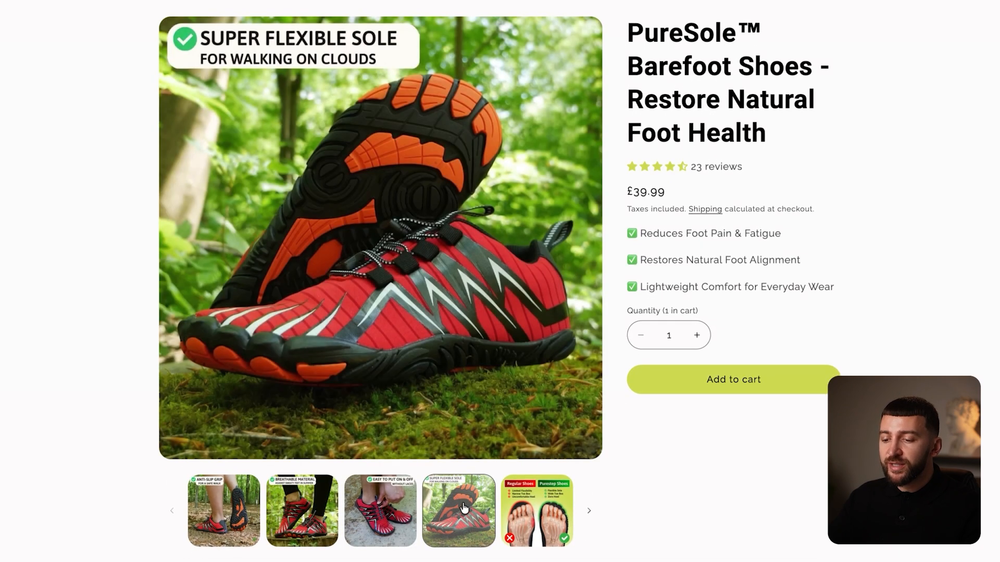
drag(631, 34, 795, 129)
click(956, 199)
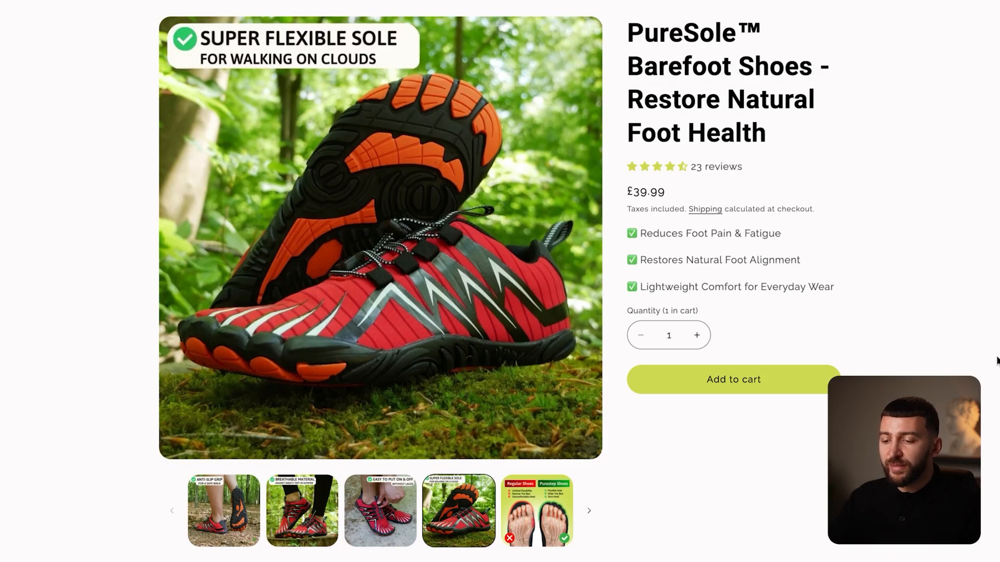
- Examine the example store's customer stories, product sections and reviews, along with its Contact page and Privacy Policy
scroll(475, 414, down, 10)
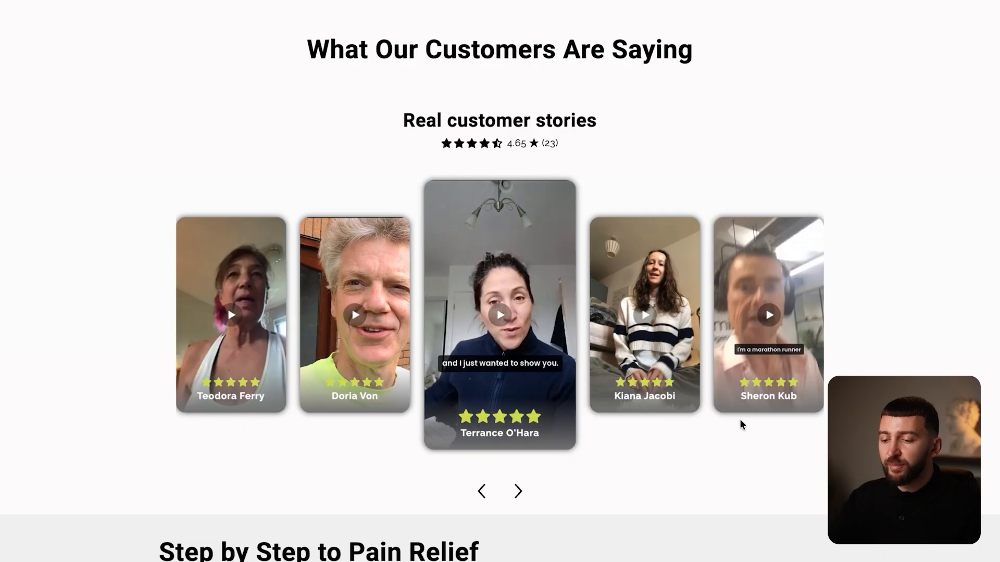
scroll(500, 281, down, 20)
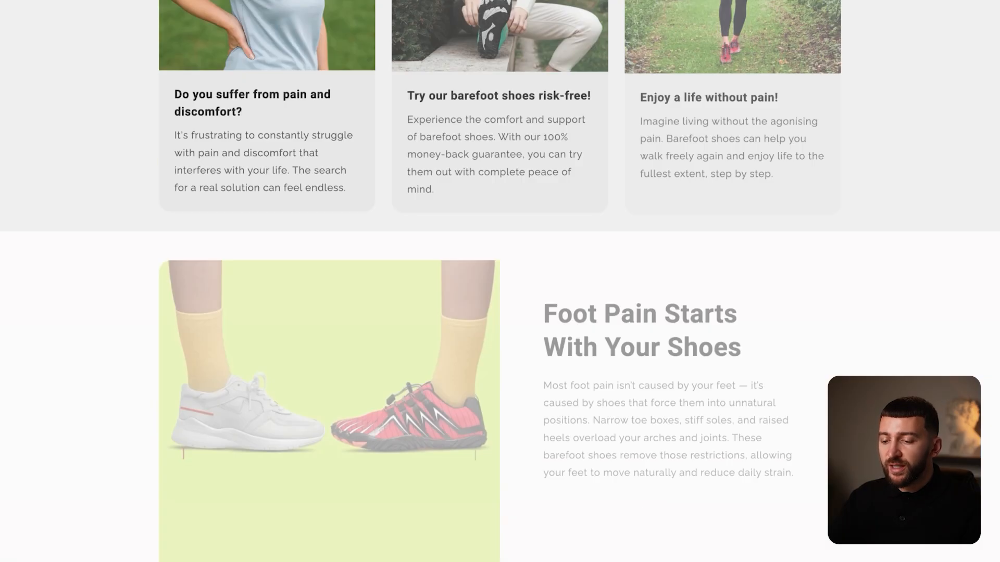
scroll(500, 281, down, 1)
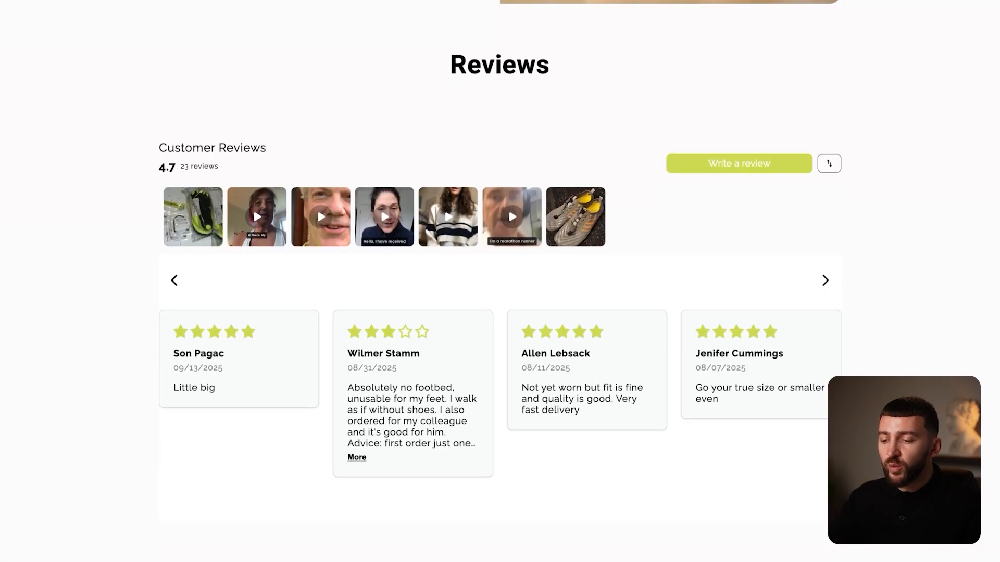
click(829, 286)
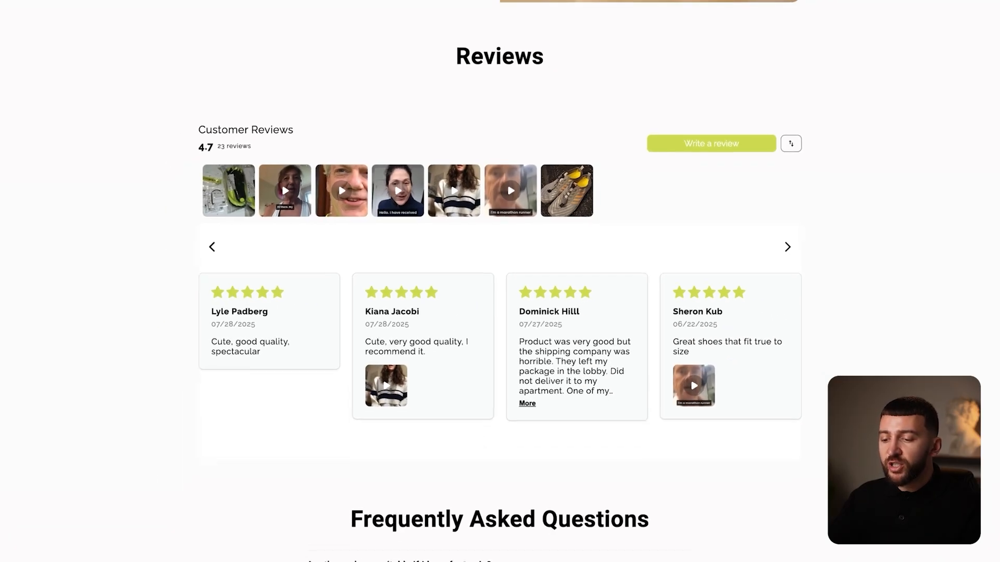
scroll(500, 281, down, 1)
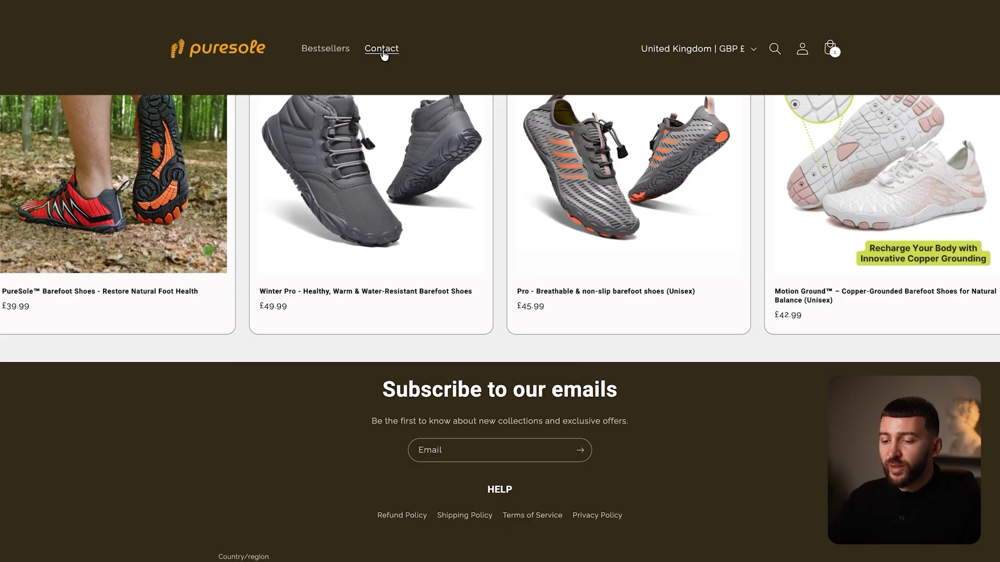
click(382, 50)
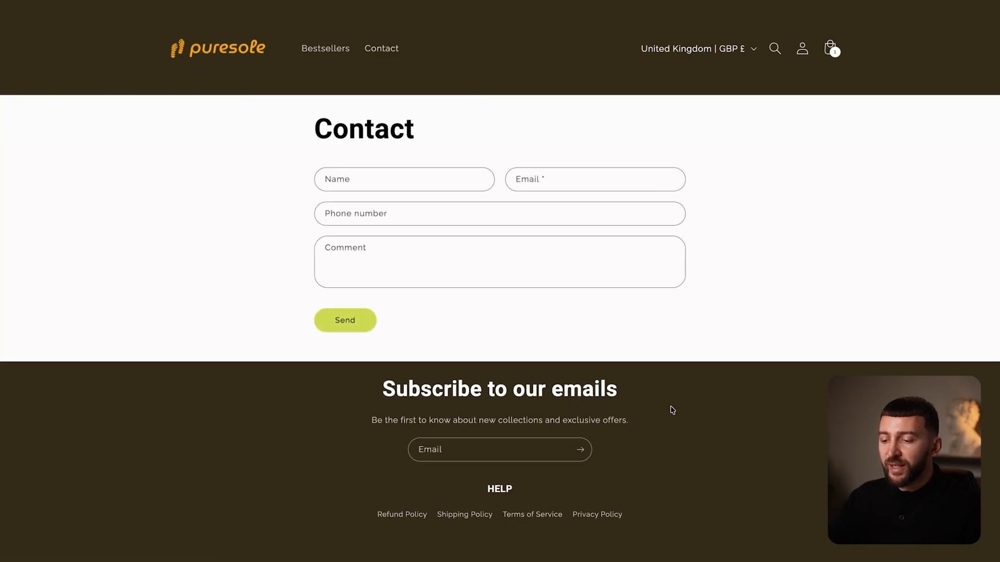
click(604, 516)
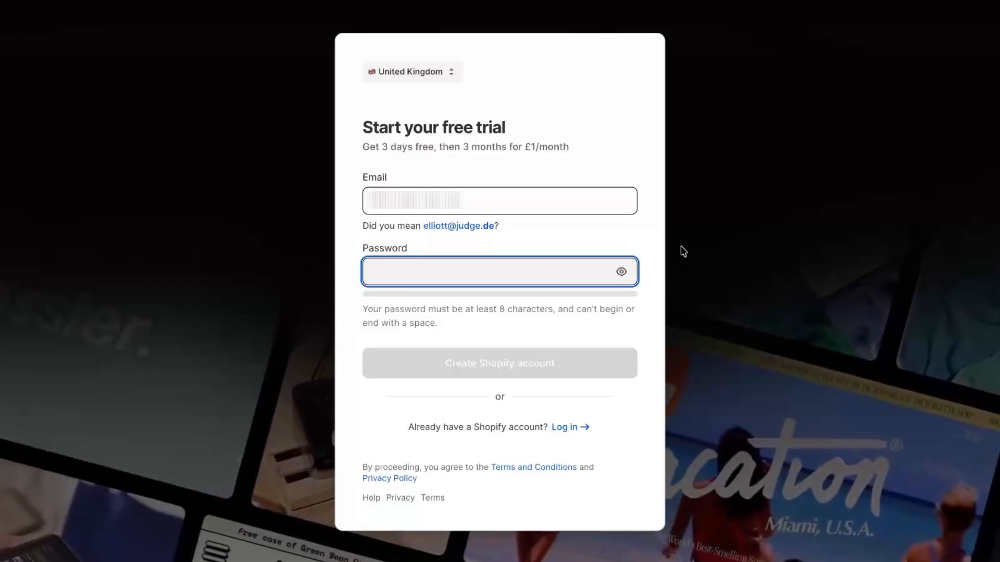
- Enter the account password in the free trial form and create the Shopify account
text(****)
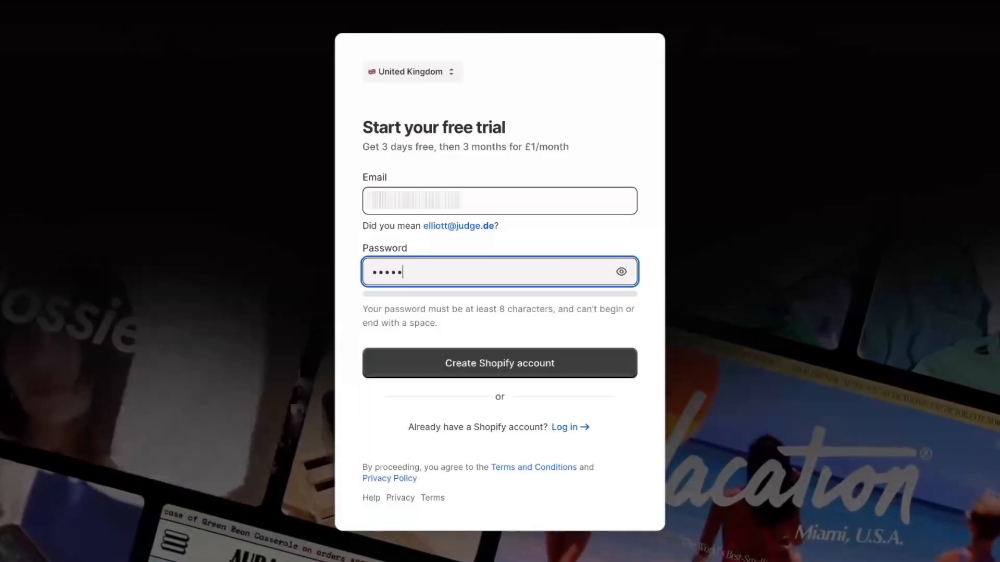
text(****************)
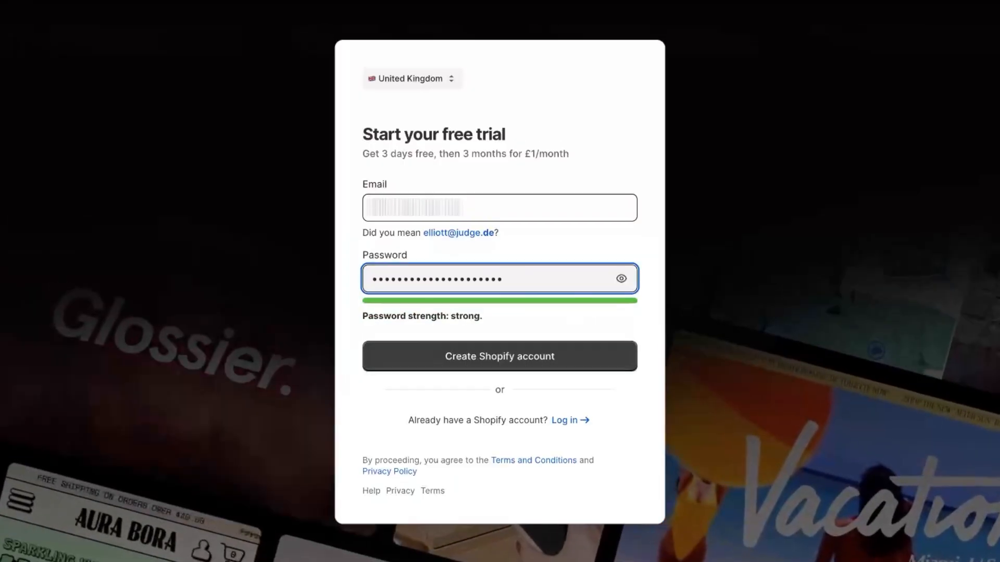
click(618, 369)
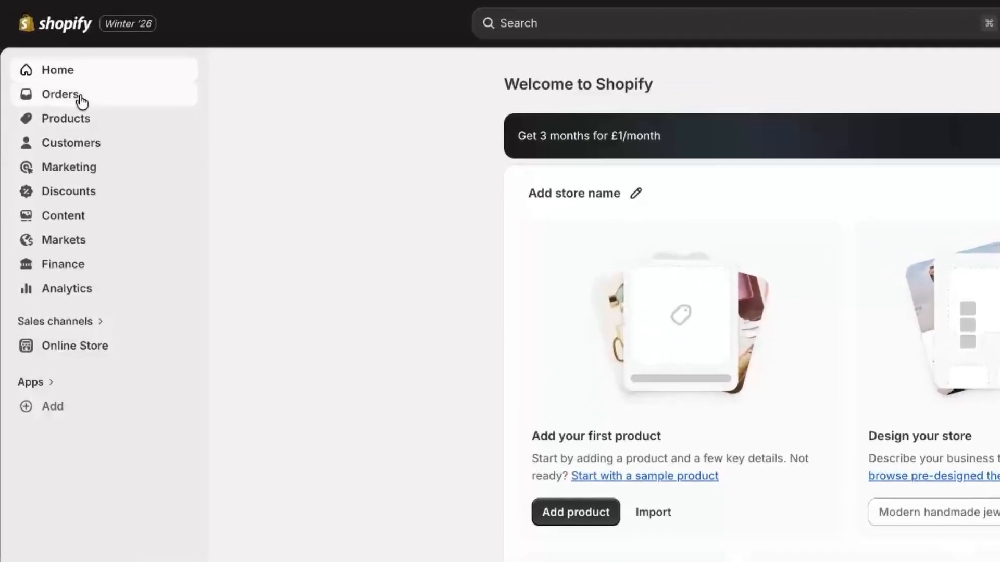
- Tour the store admin's Orders, Products, Customers, Marketing, Discounts and Content pages
click(50, 64)
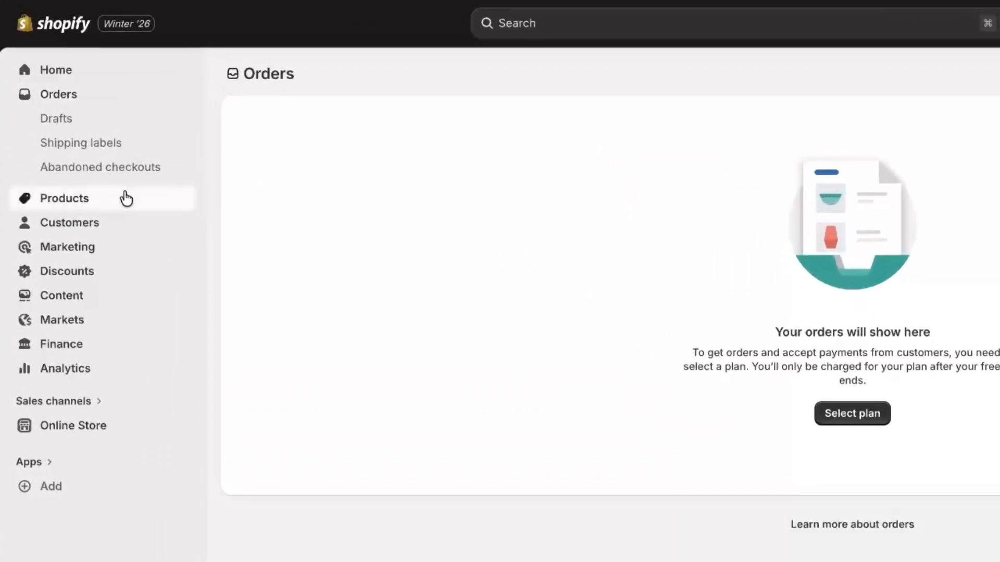
click(95, 132)
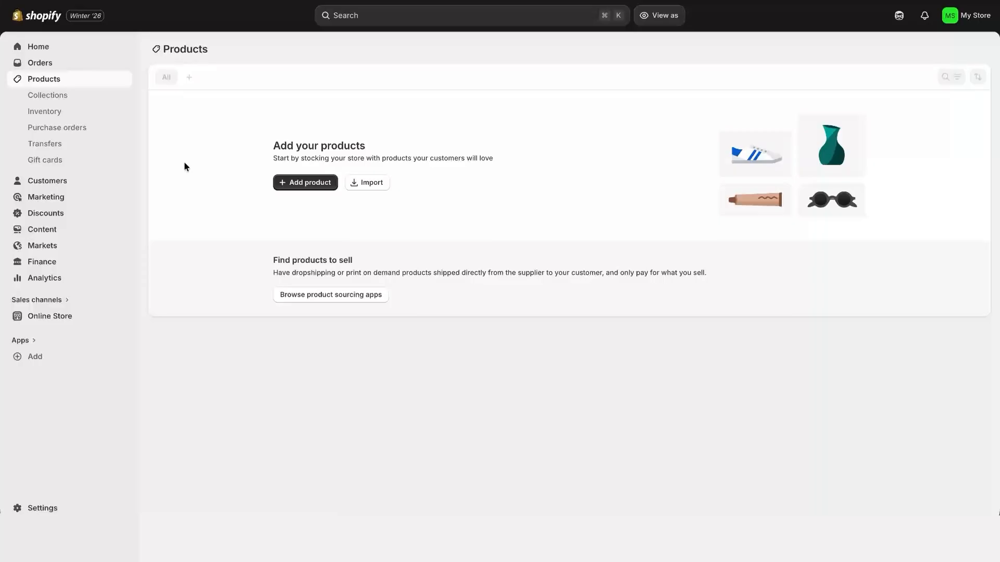
click(81, 180)
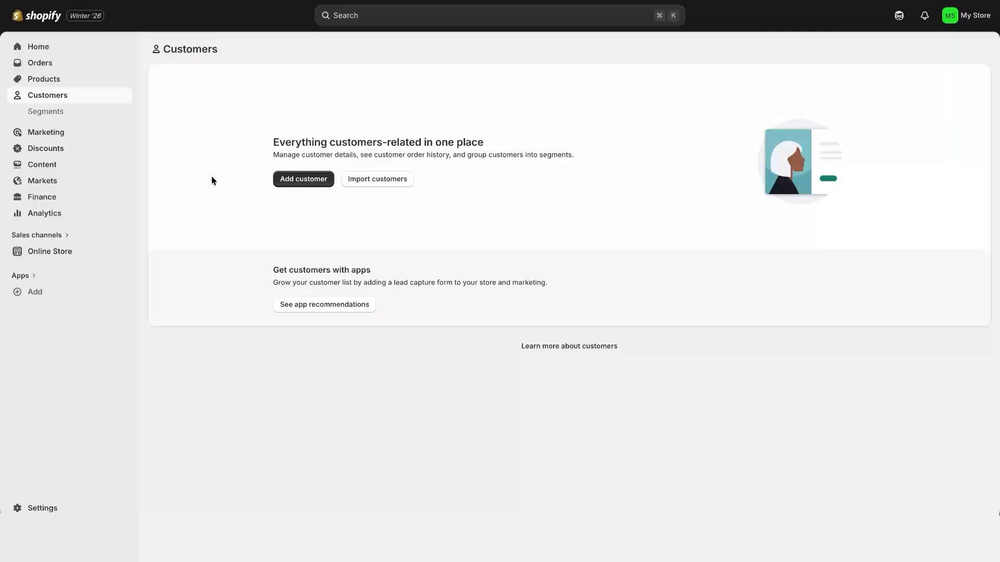
click(88, 133)
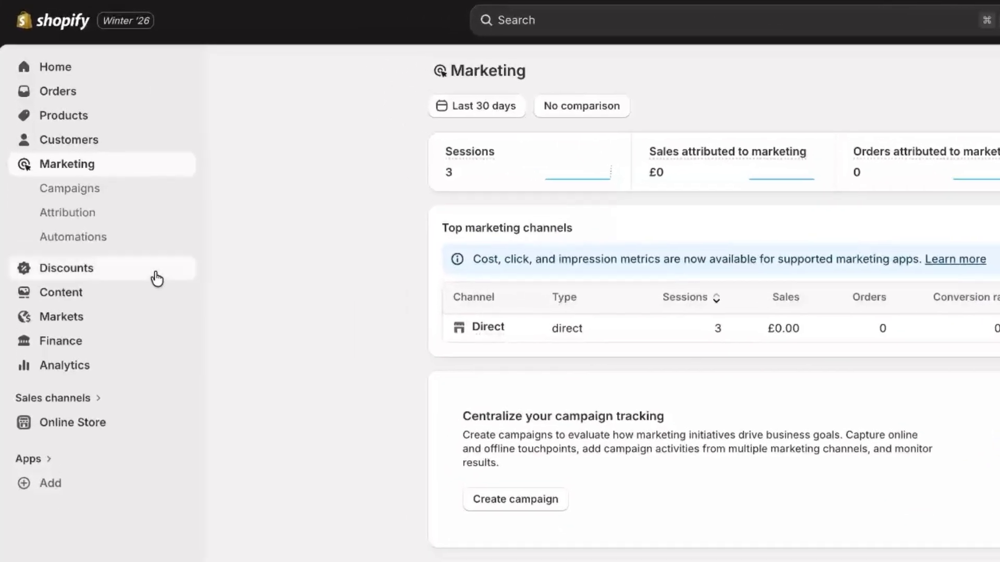
click(101, 181)
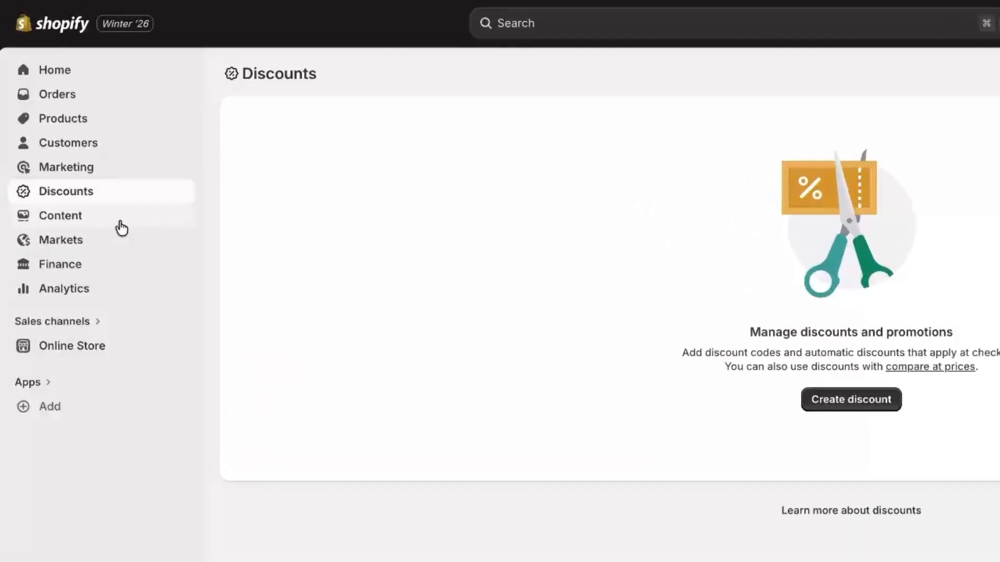
click(119, 218)
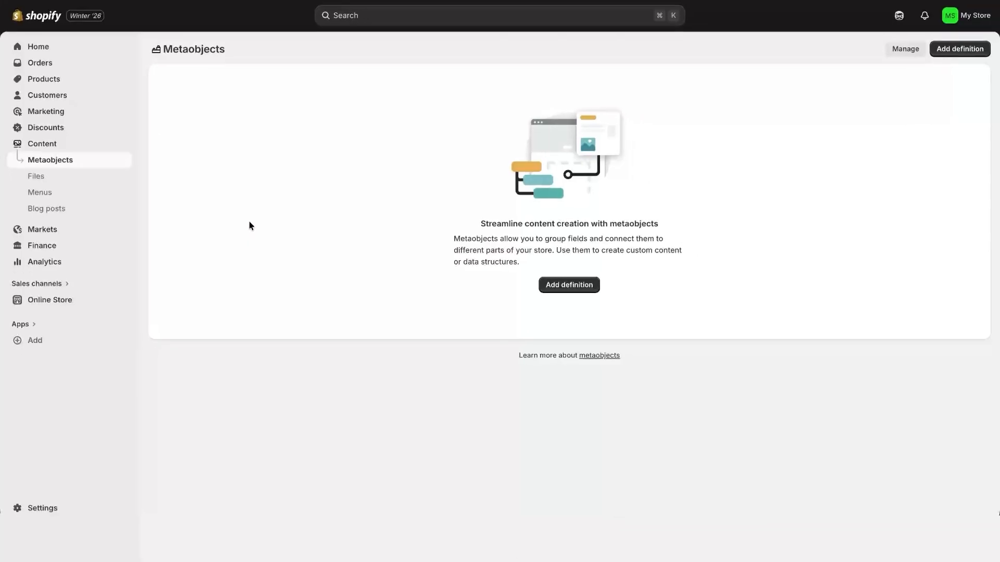
- Tour the Markets, Finance, Analytics and Online Store pages, the recommended apps list and the store Settings
click(72, 229)
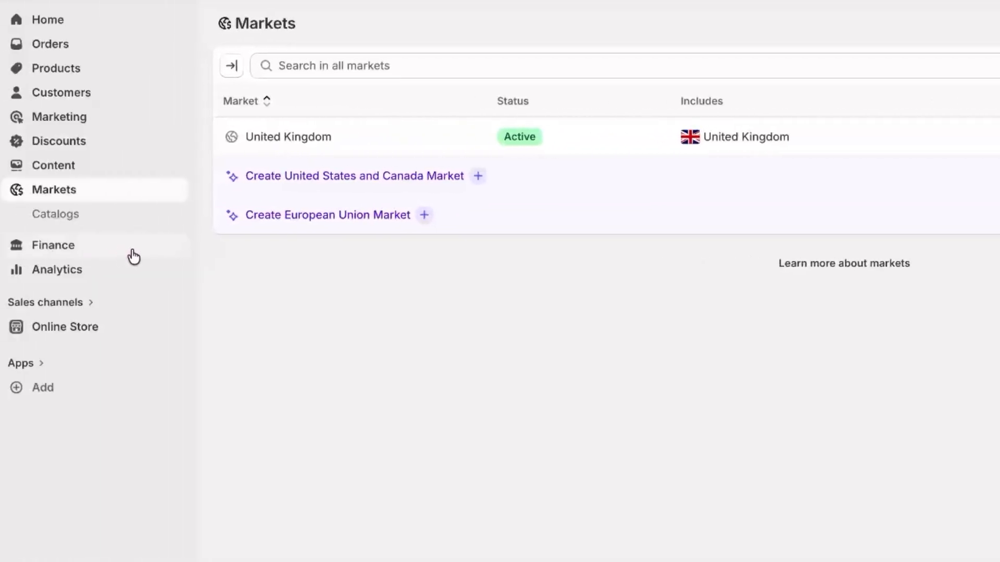
click(135, 253)
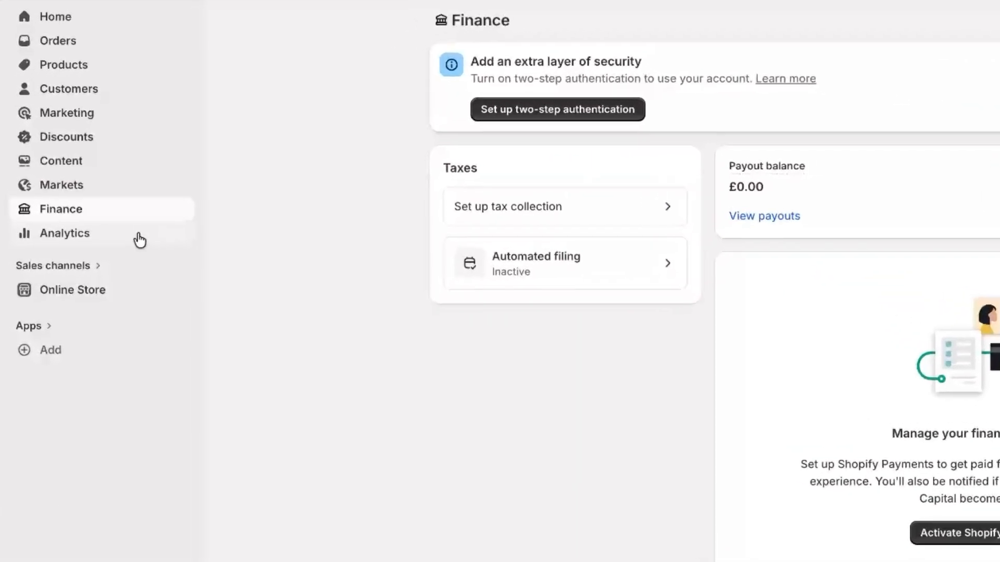
click(94, 194)
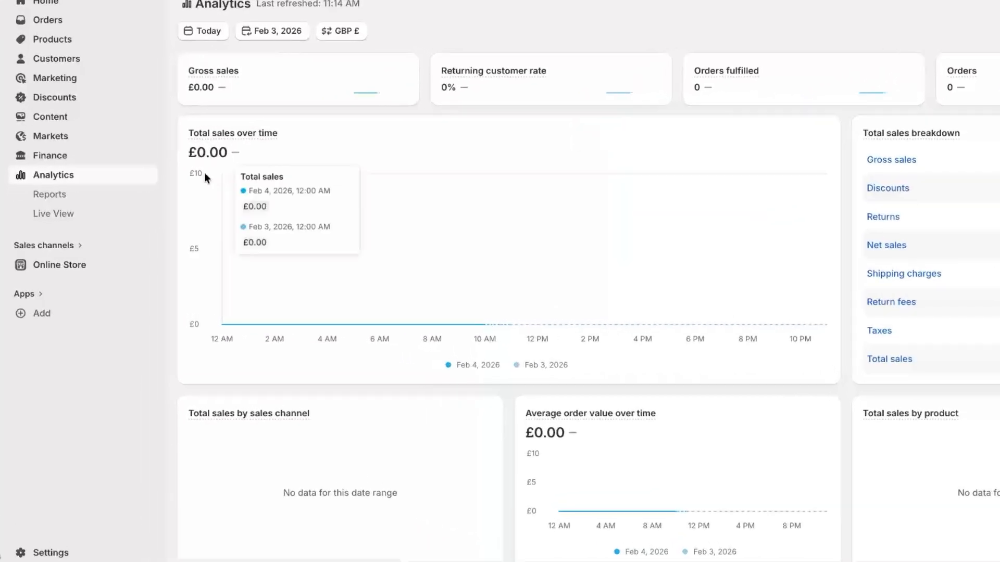
click(100, 262)
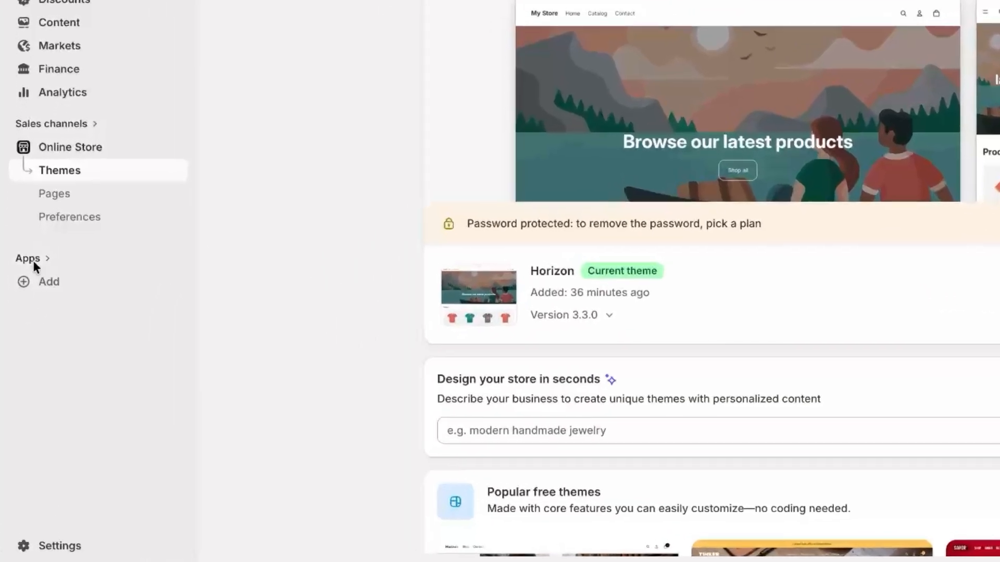
click(24, 310)
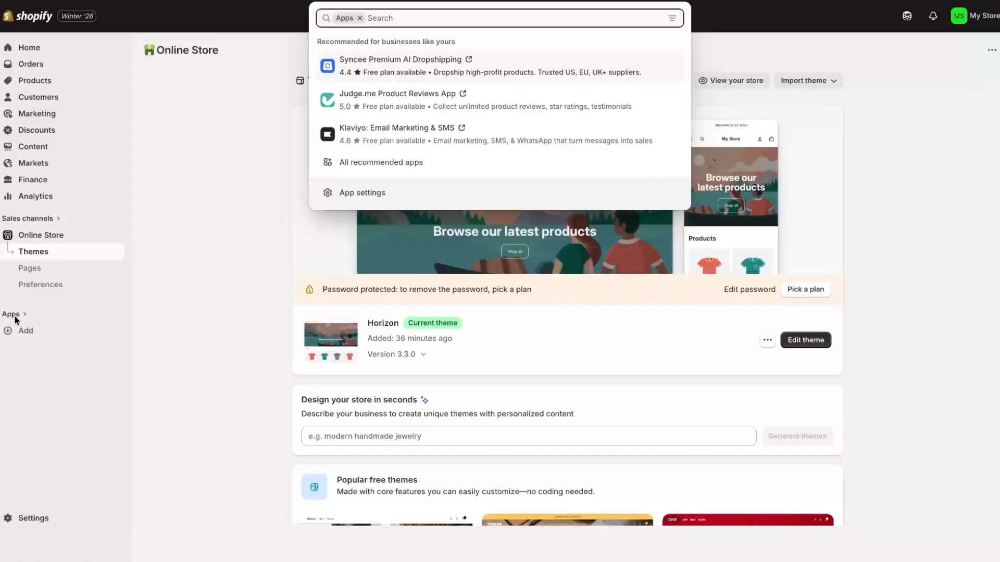
click(176, 317)
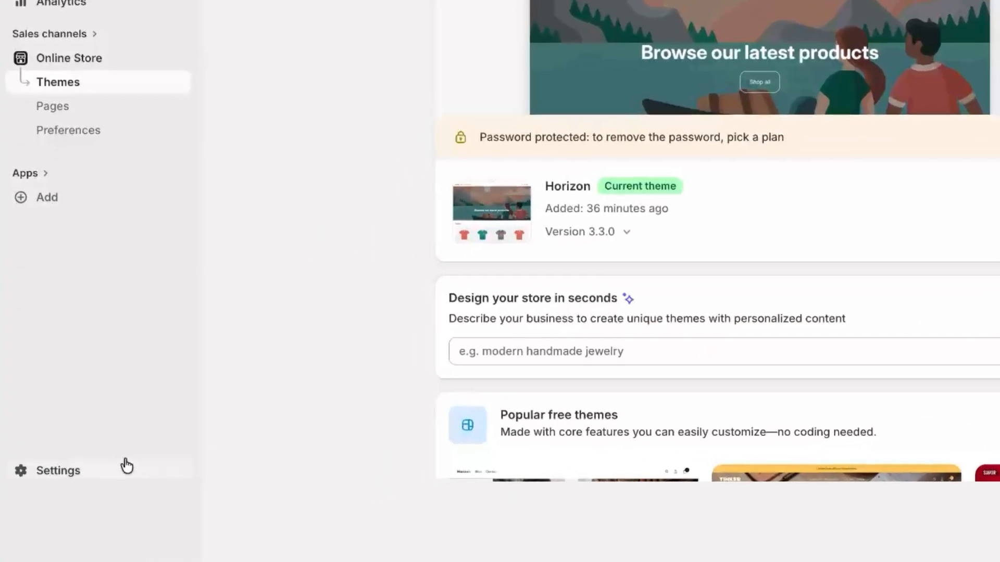
click(111, 468)
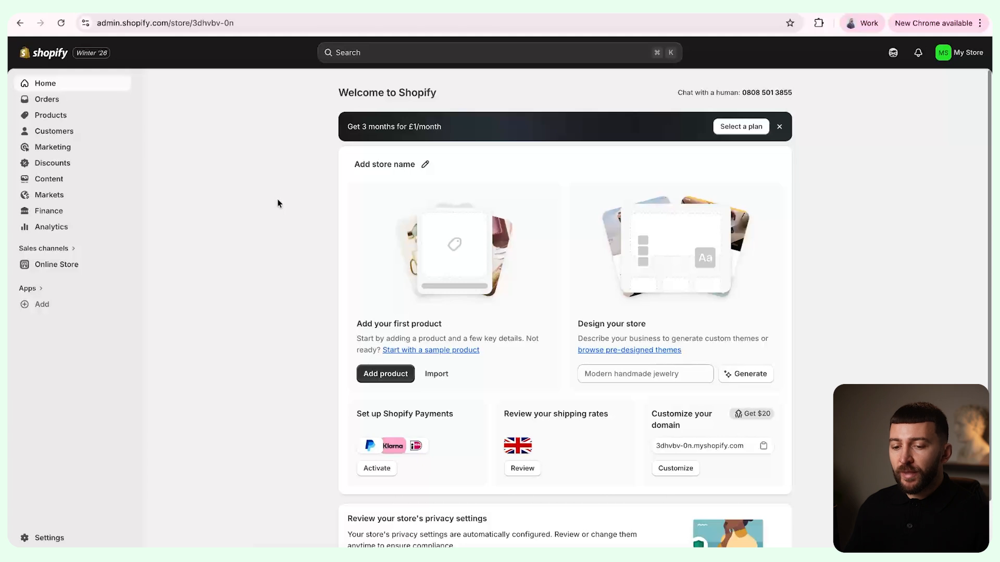
- Go to the Online Store's themes and open the Shopify Theme Store to browse more themes
click(84, 267)
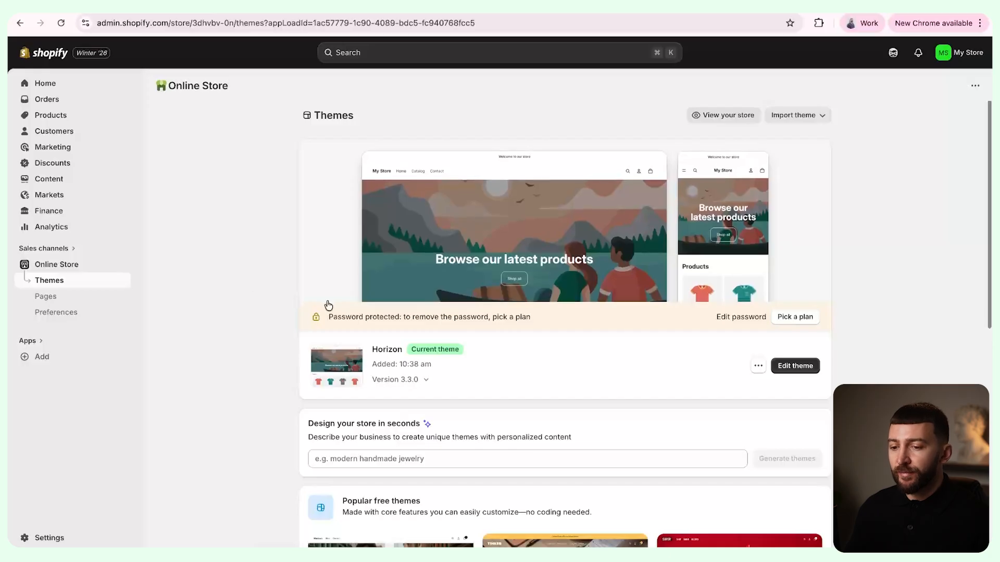
scroll(864, 287, down, 8)
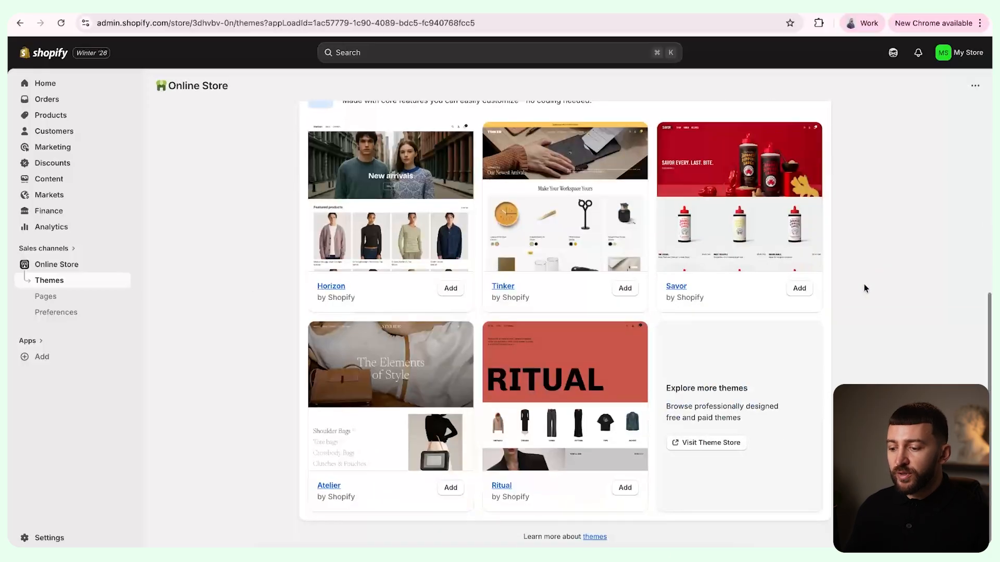
click(720, 443)
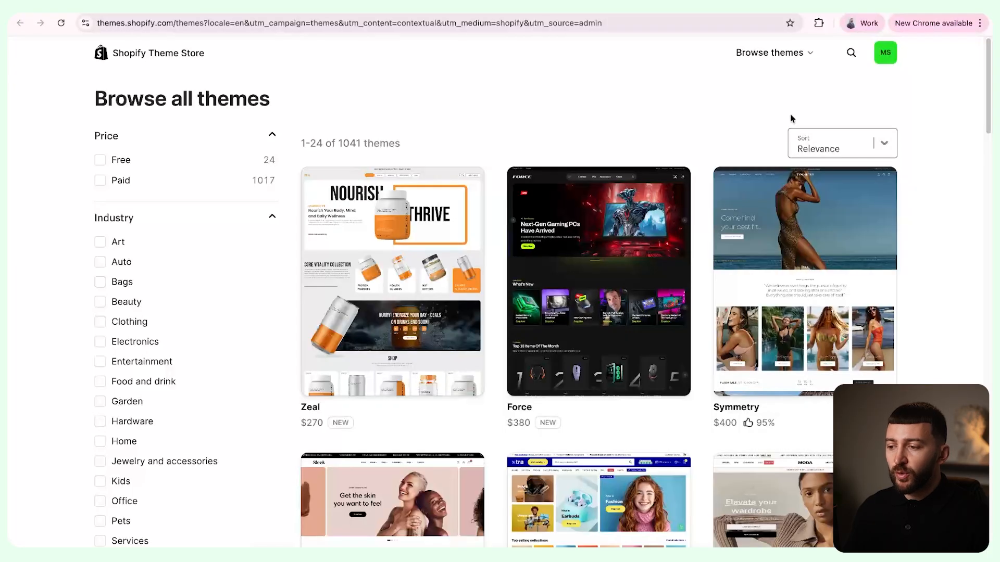
- Search the Theme Store for "refresh" and add the free Refresh theme to the store's theme library
click(852, 58)
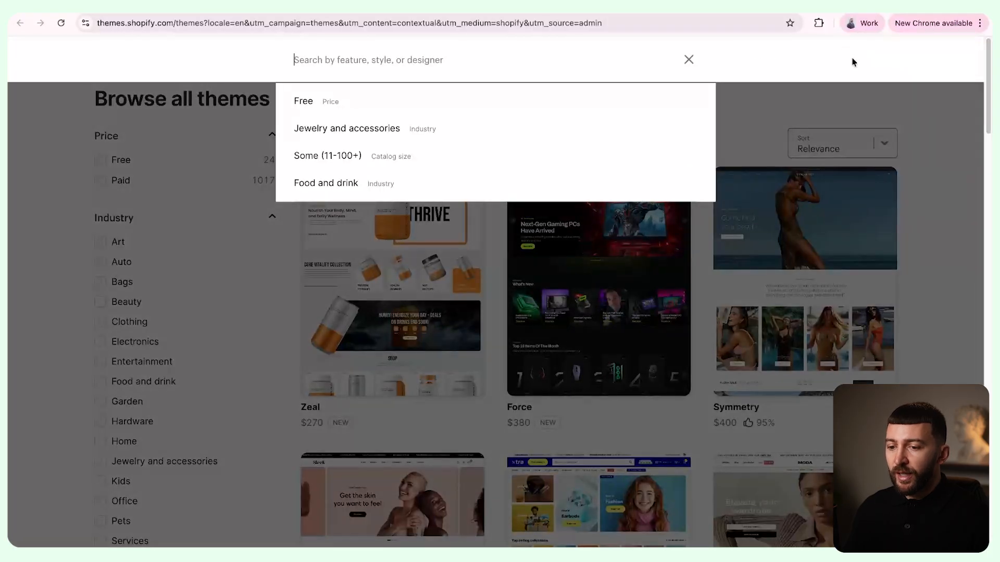
text(refresh)
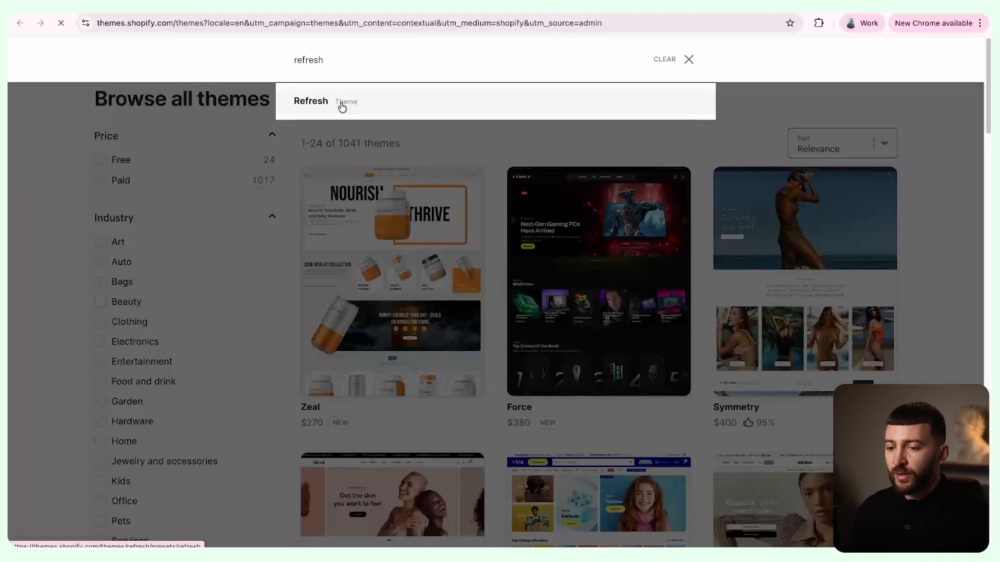
click(342, 107)
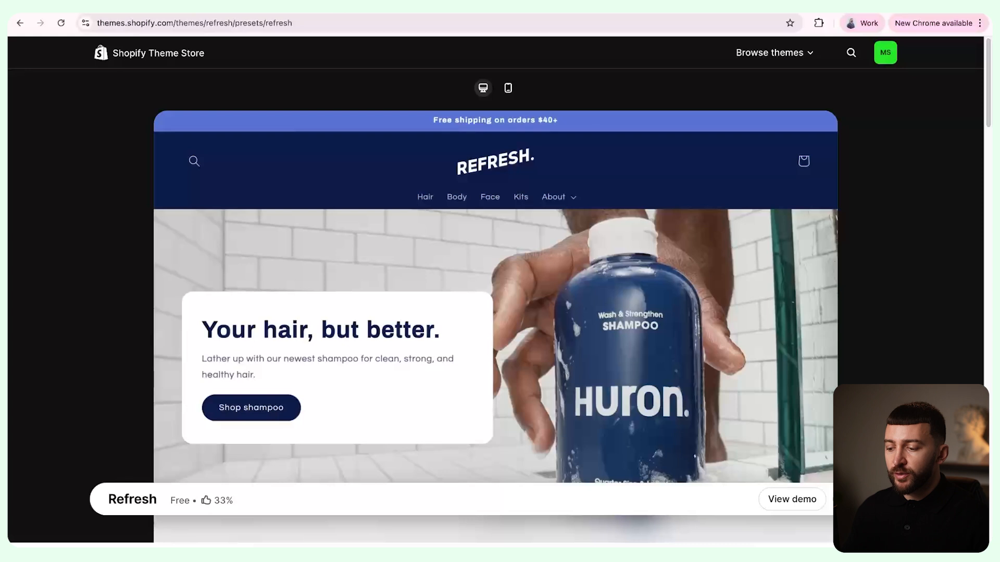
click(864, 499)
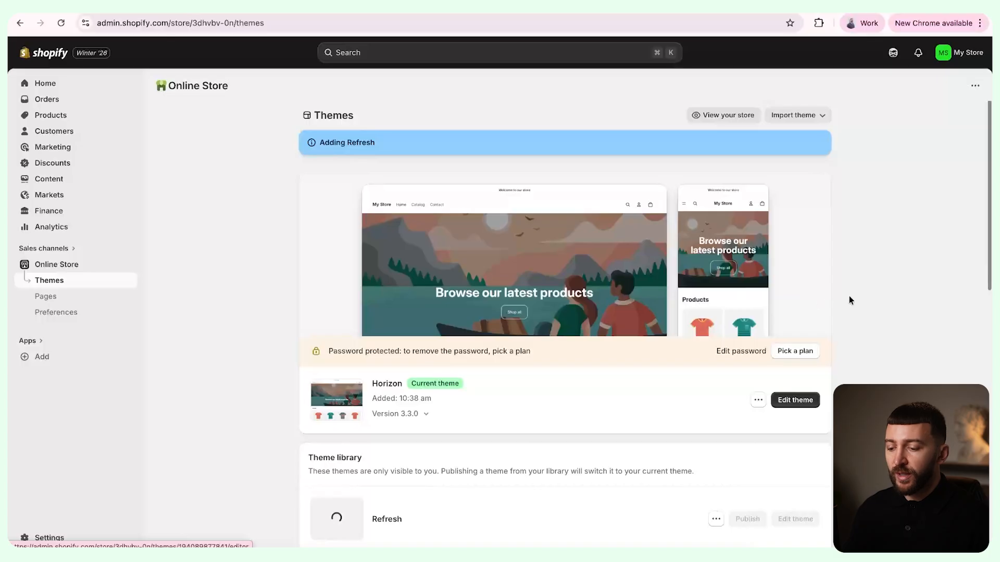
- Publish the Refresh theme from the theme library as the store's current theme
scroll(870, 273, down, 4)
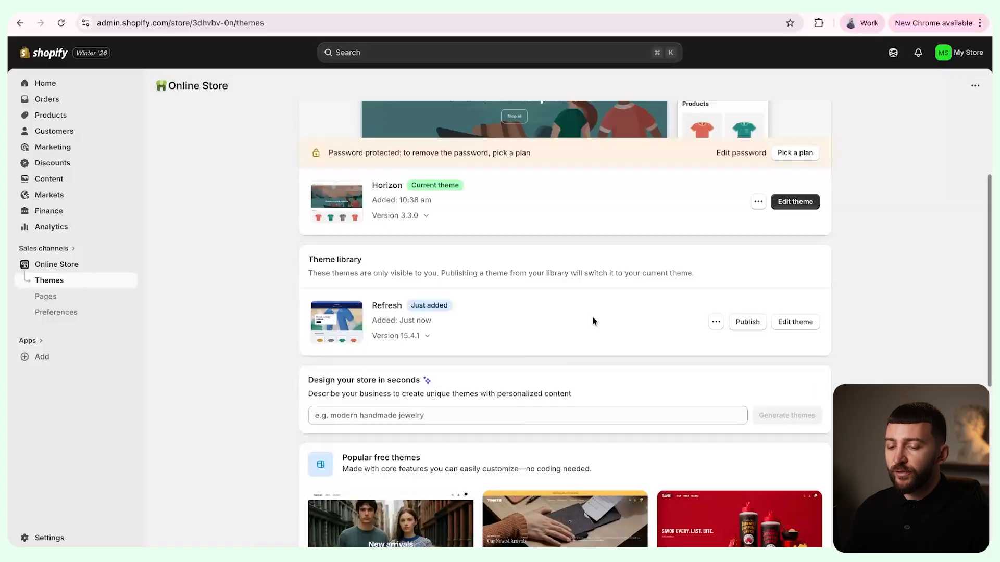
click(747, 322)
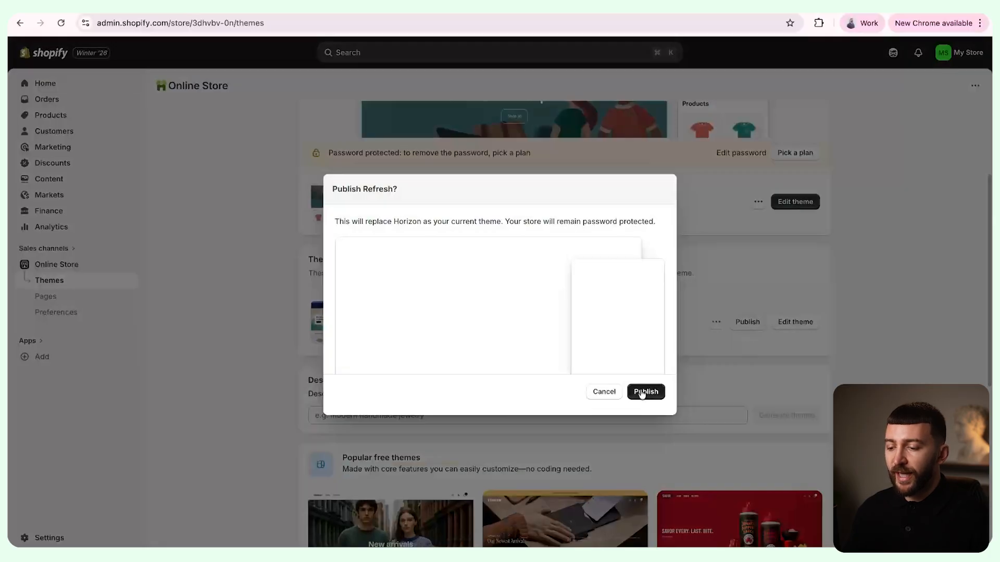
click(642, 394)
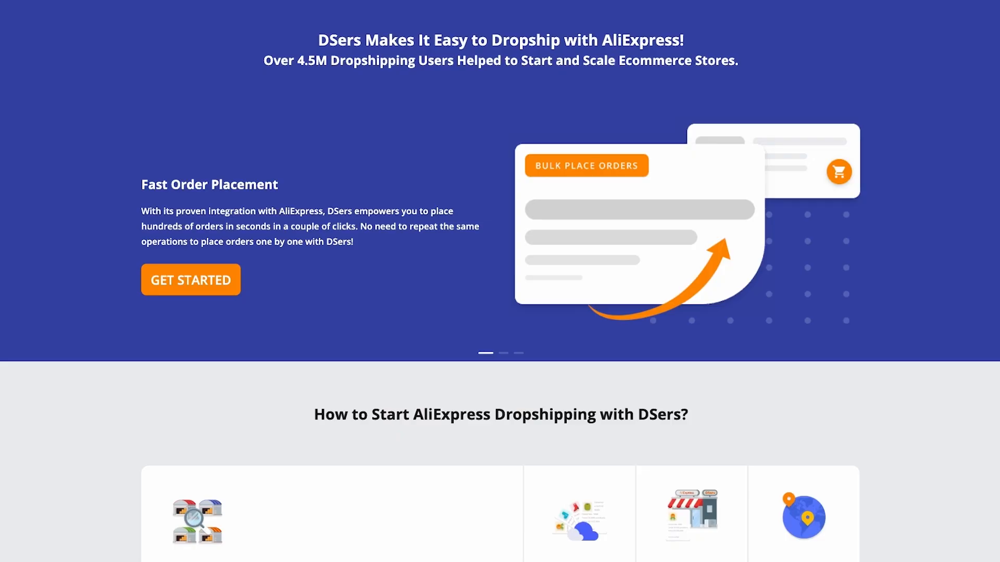
- Look over the DSers homepage and register a DSers account with the account email and password
scroll(500, 281, down, 5)
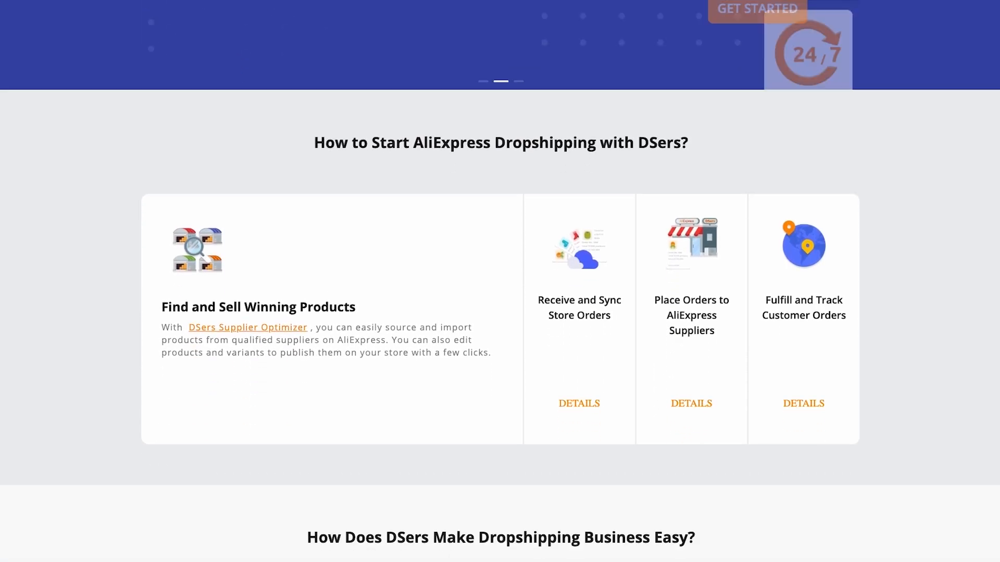
scroll(500, 281, down, 9)
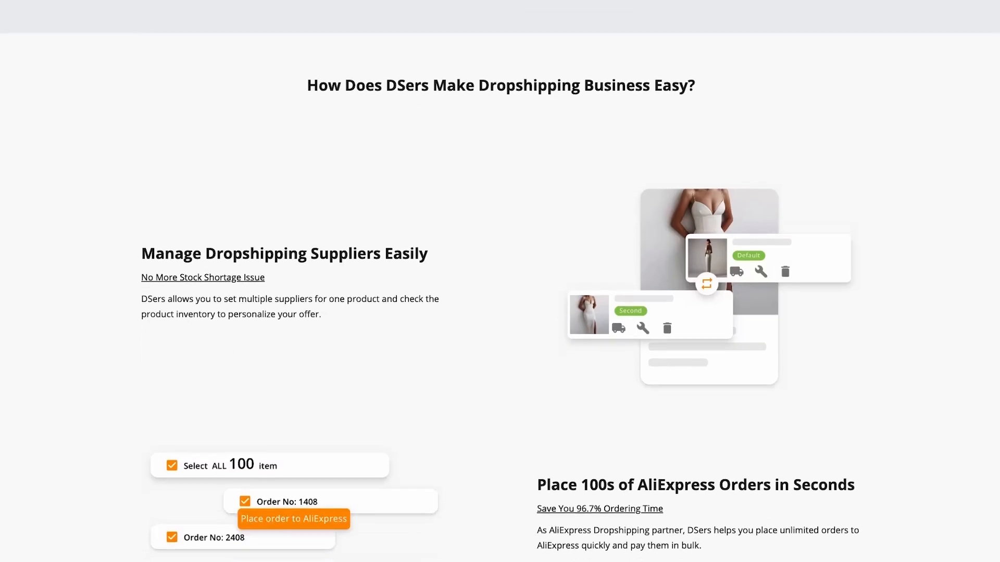
scroll(500, 281, down, 10)
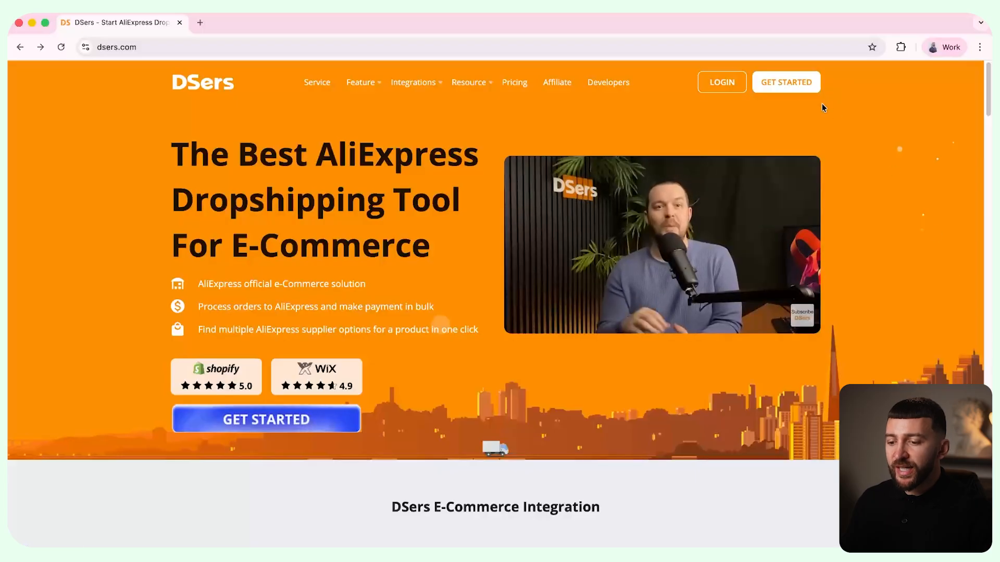
click(786, 82)
click(712, 206)
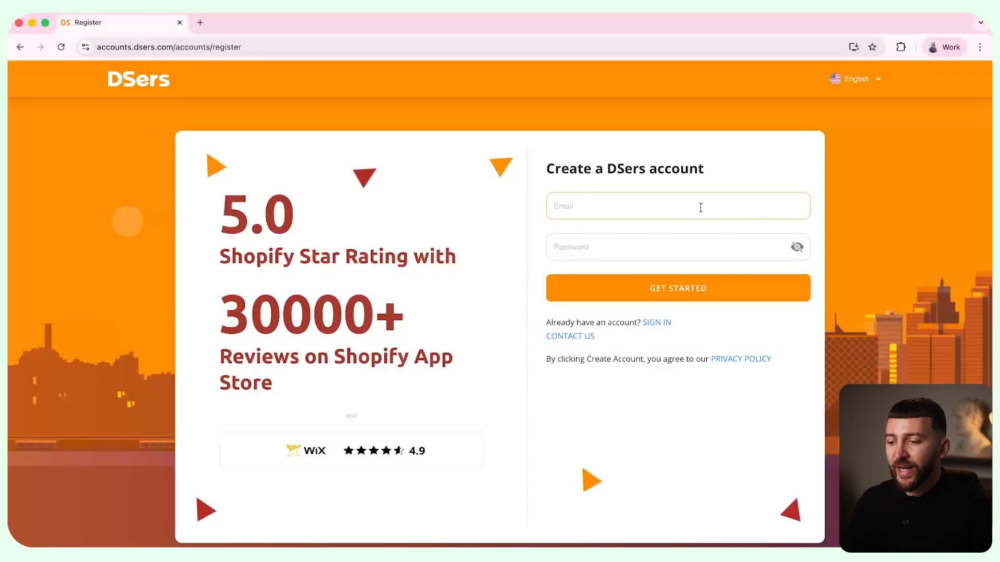
text(a)
key(Down)
key(Return)
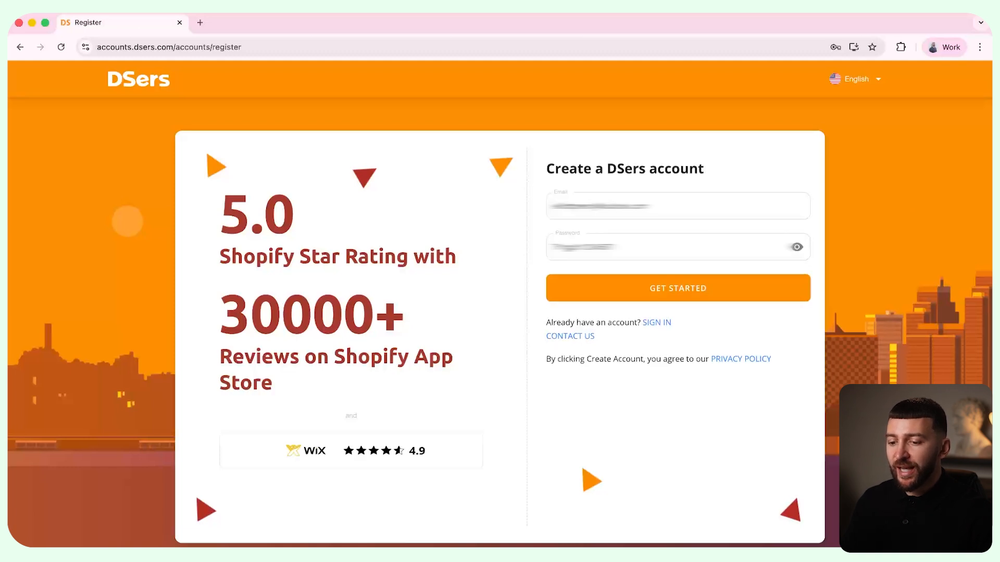
click(706, 300)
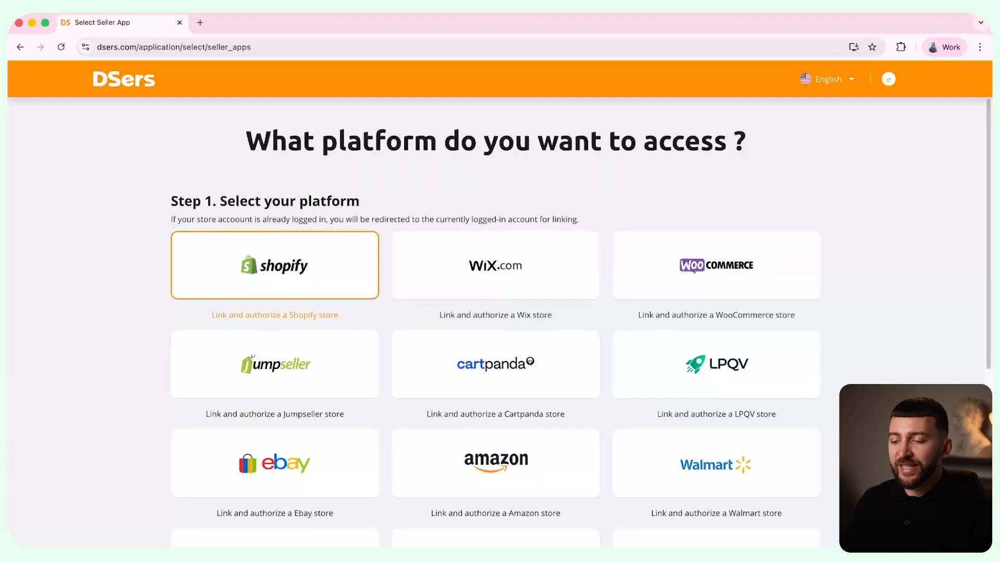
- Link Shopify to DSers by installing the DSers-AliExpress Dropshipping app on the store, and choose the free Basic plan
click(223, 264)
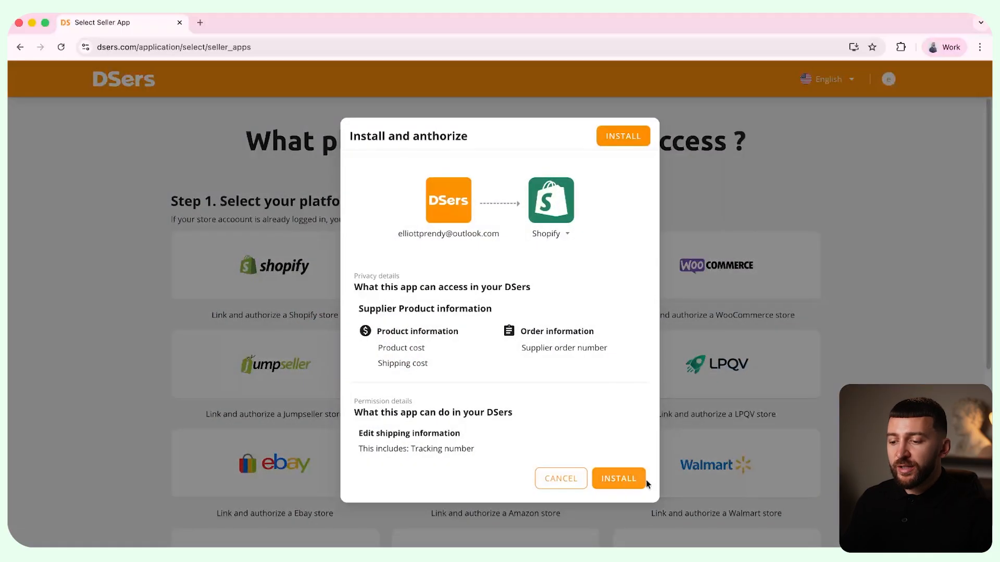
click(625, 479)
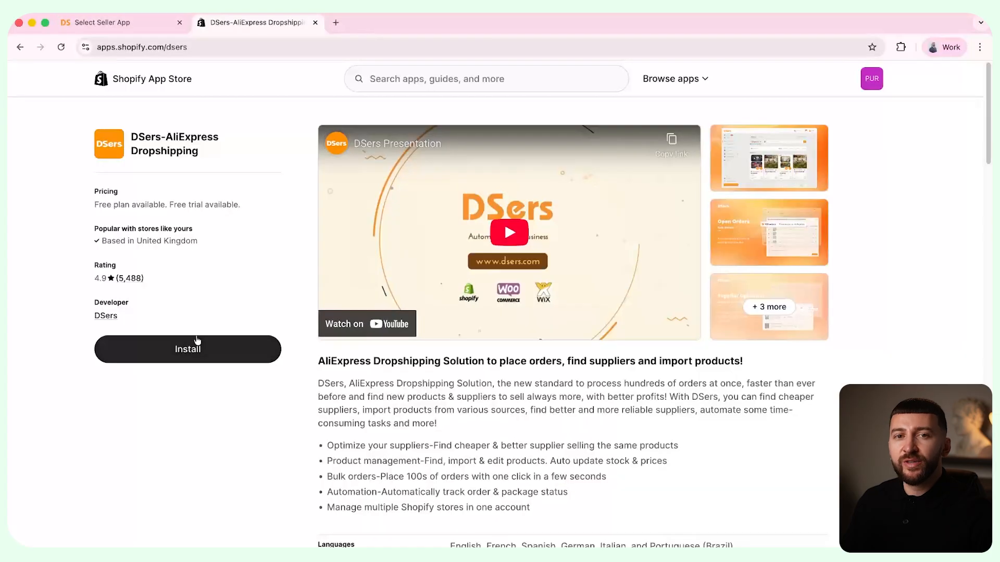
click(196, 348)
click(719, 317)
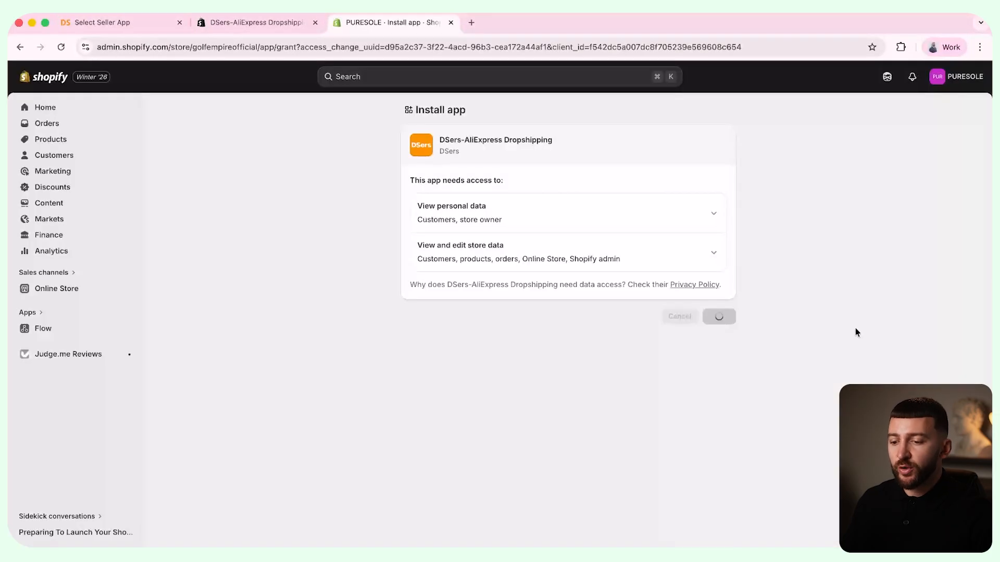
click(708, 207)
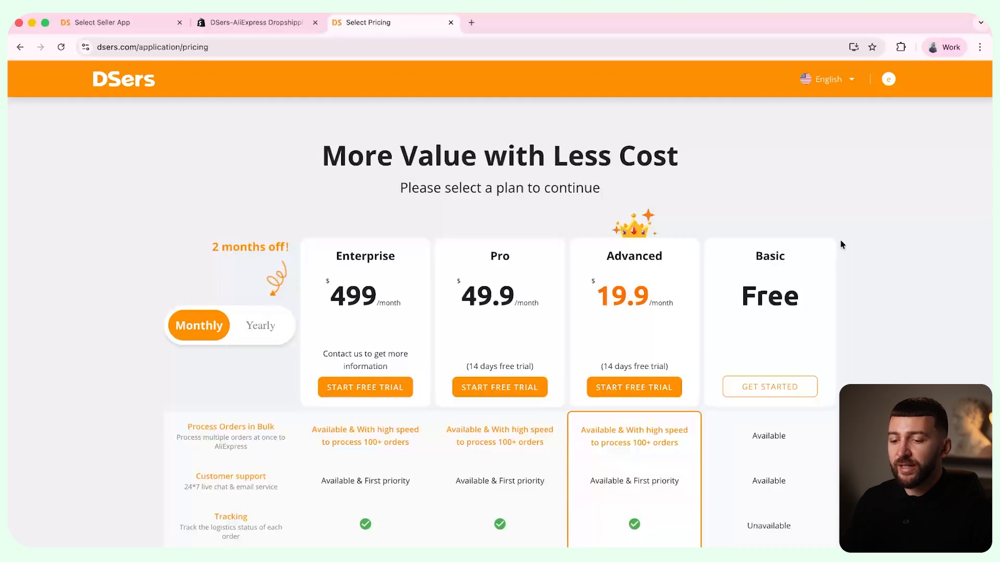
click(769, 397)
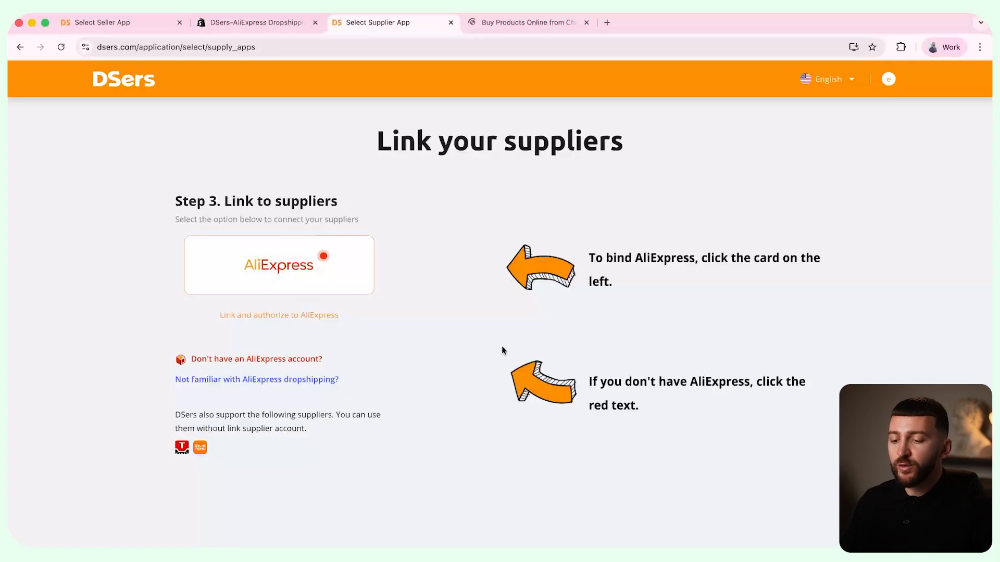
- Link AliExpress as the supplier and authorize DSers to access the logged-in AliExpress account
click(315, 364)
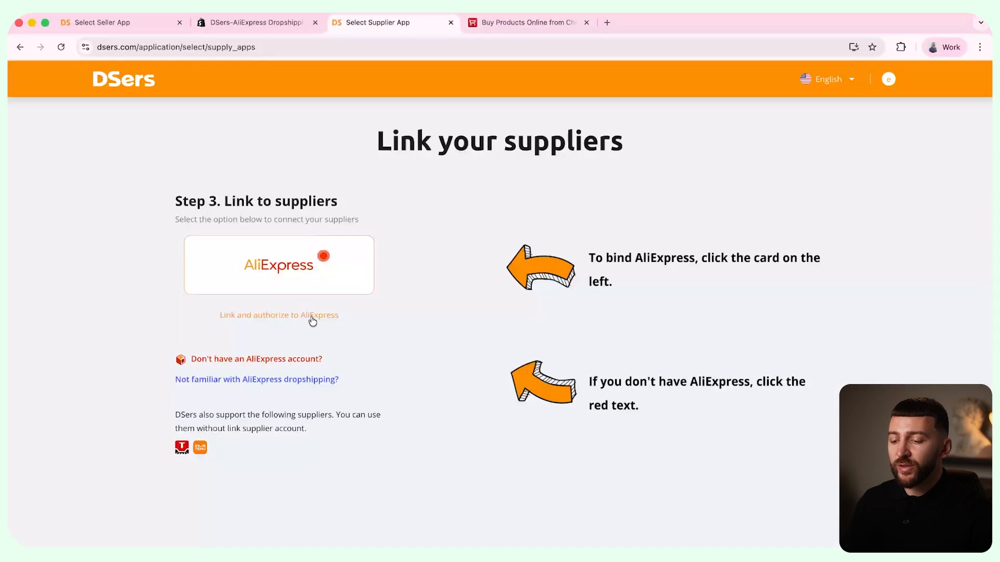
click(312, 316)
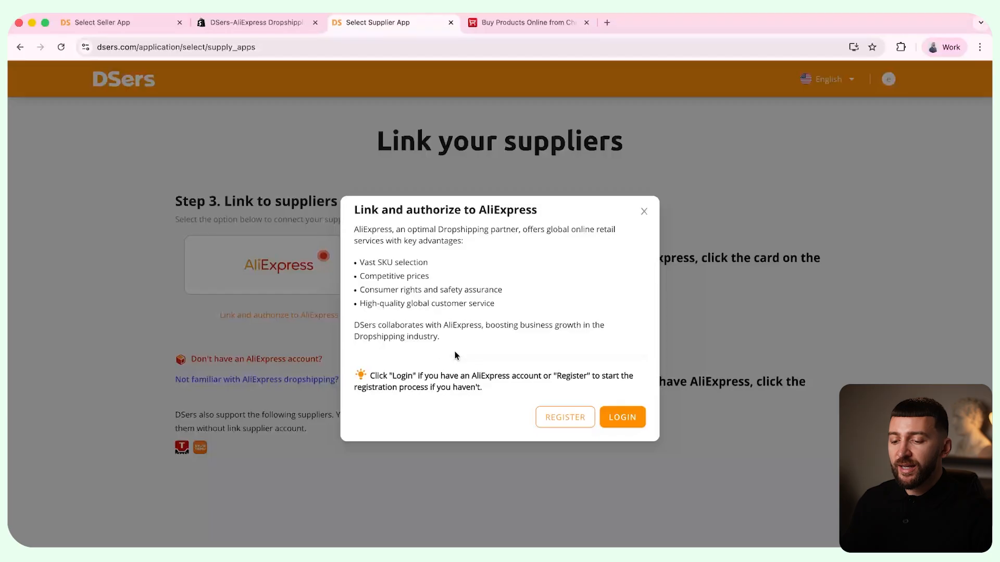
click(628, 417)
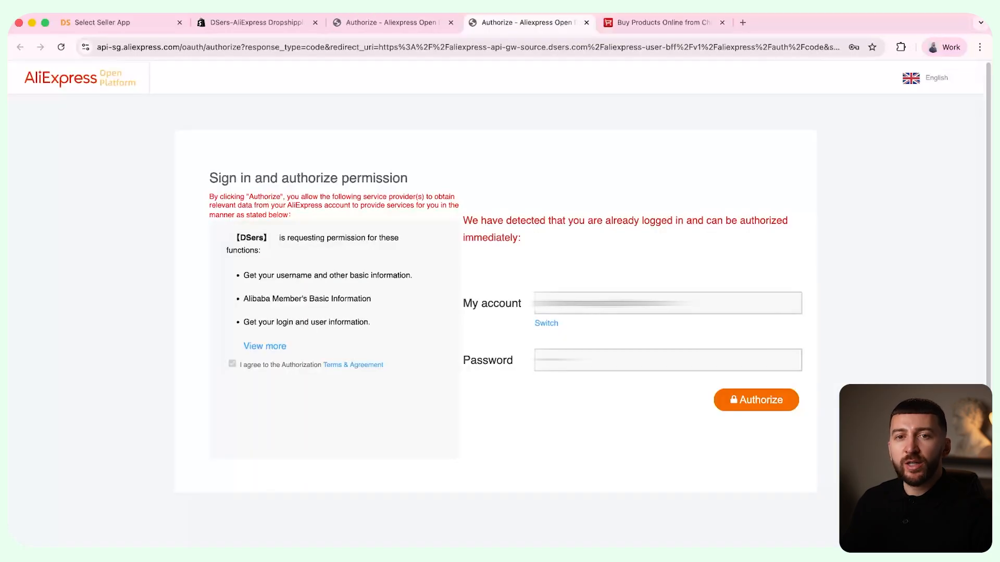
click(762, 401)
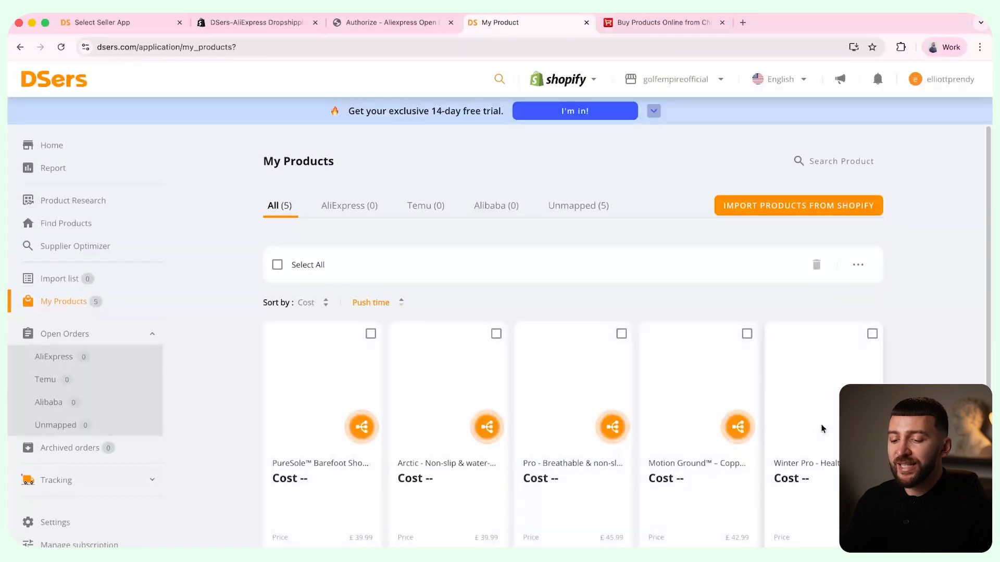
click(631, 175)
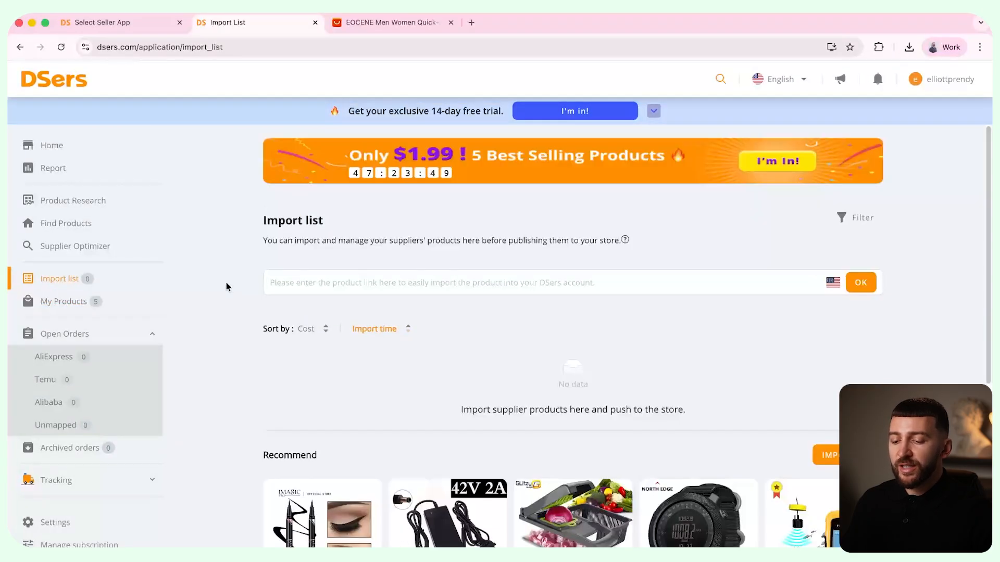
- Copy the AliExpress link of the EOCENE barefoot water shoes and enter it as the product link in the DSers import list
click(383, 25)
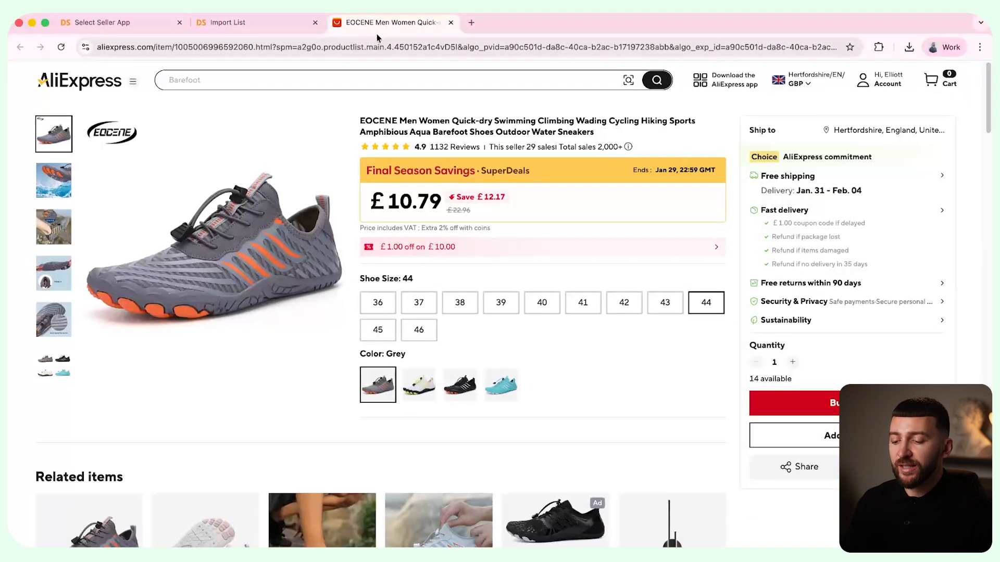
click(377, 47)
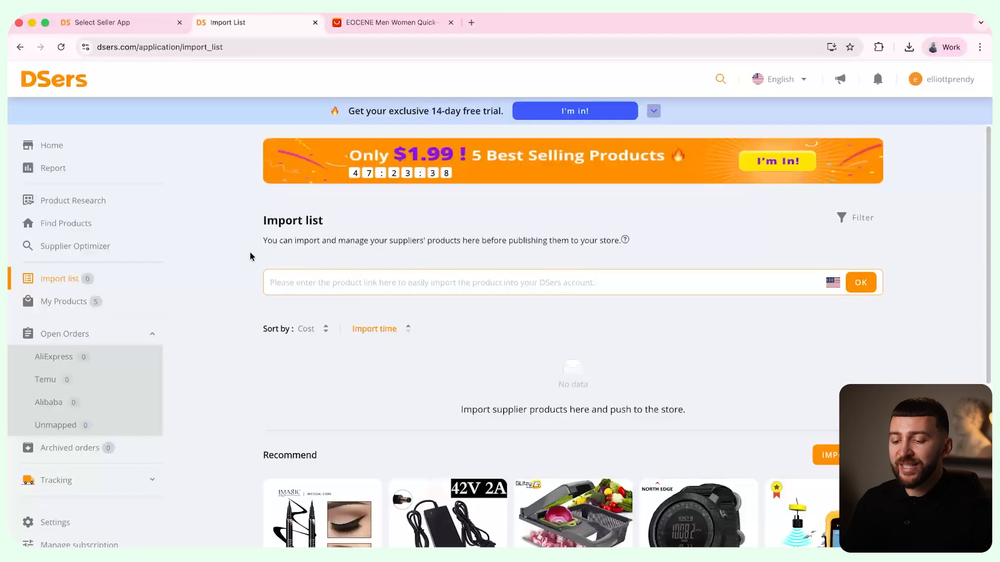
key(super+v)
click(800, 233)
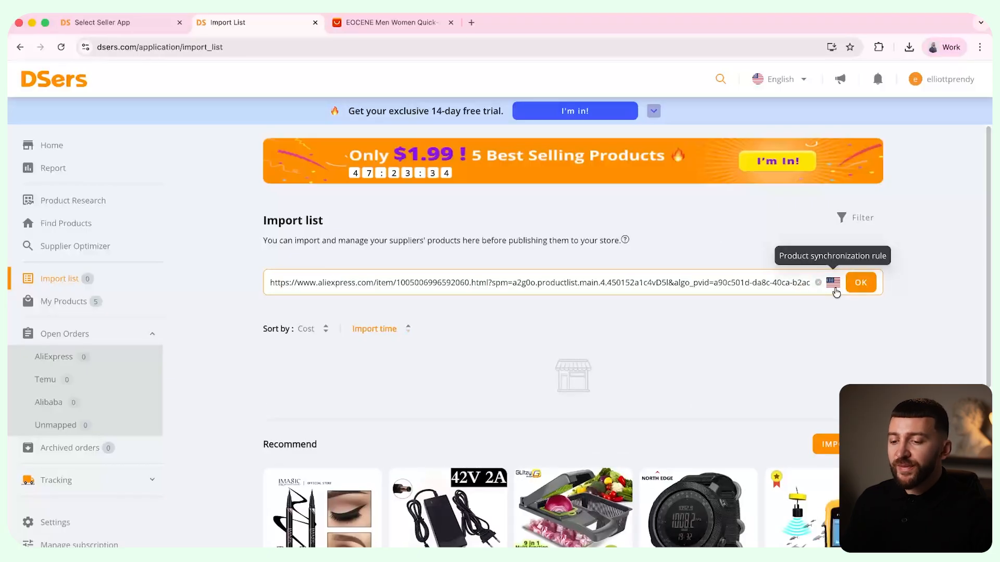
- Save United States as the product synchronization rule and import the linked product with English as the only language
click(833, 284)
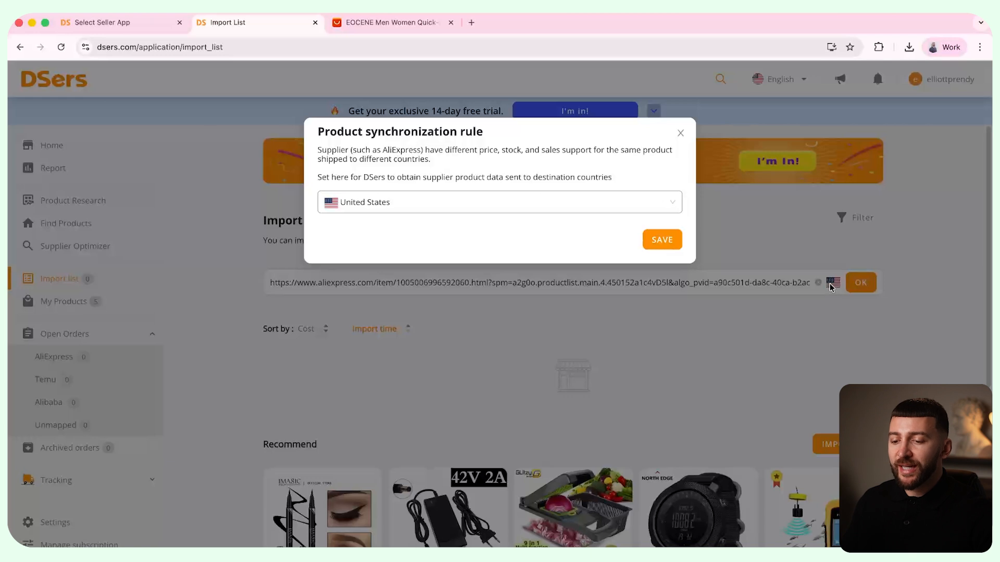
click(661, 239)
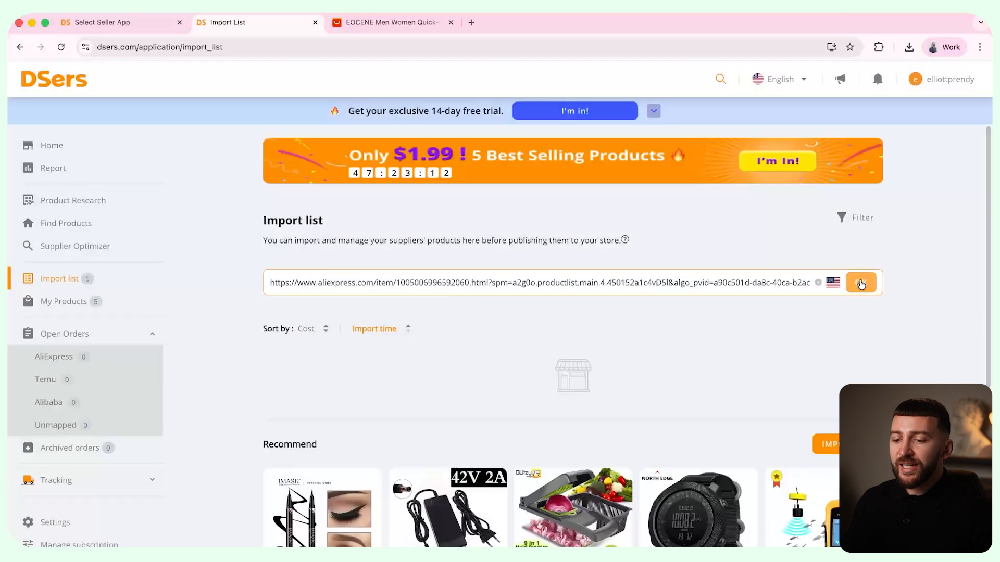
click(861, 283)
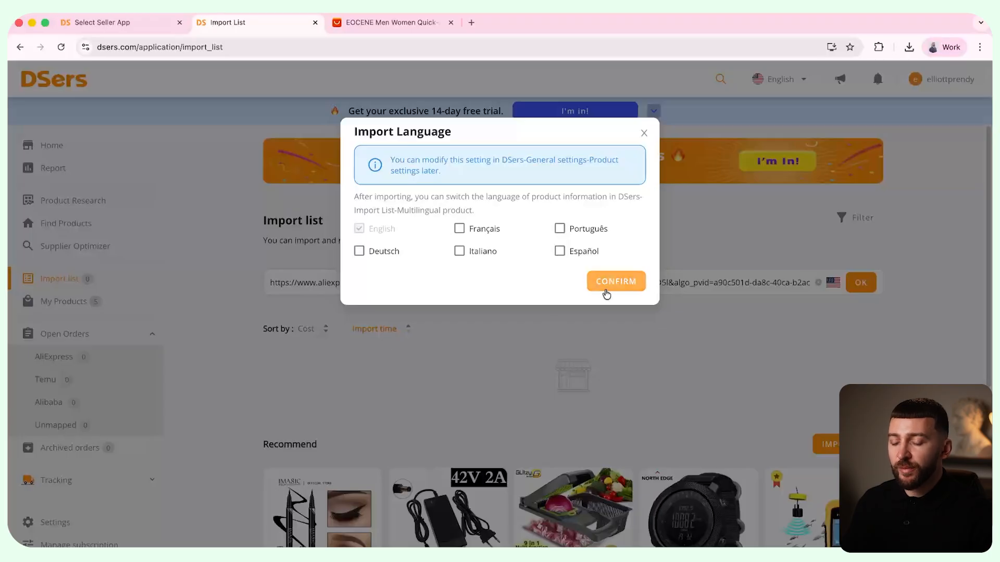
click(606, 295)
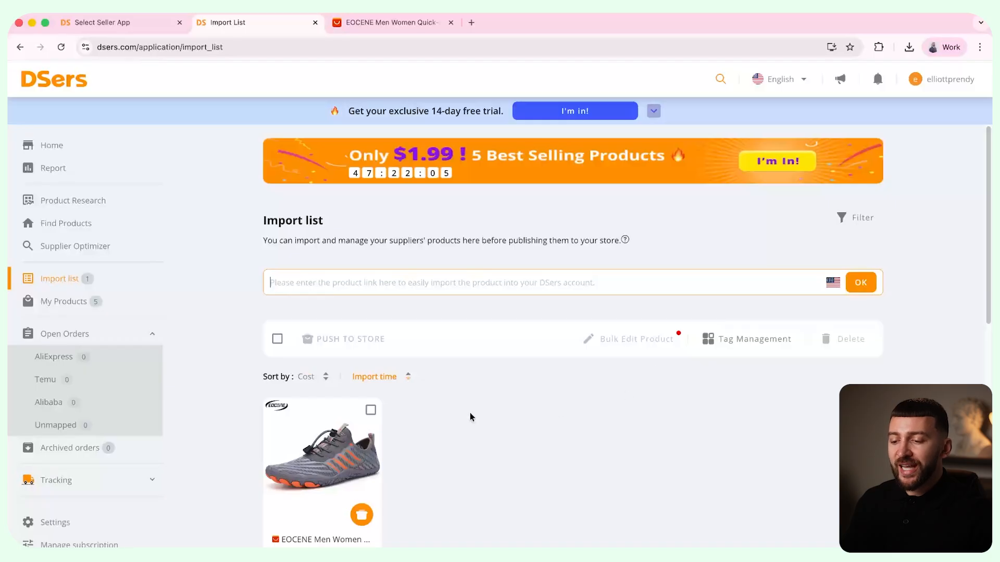
- Open the imported EOCENE shoe's product details and set the price of the black size 36 variant to £39.99
scroll(468, 415, down, 4)
click(279, 448)
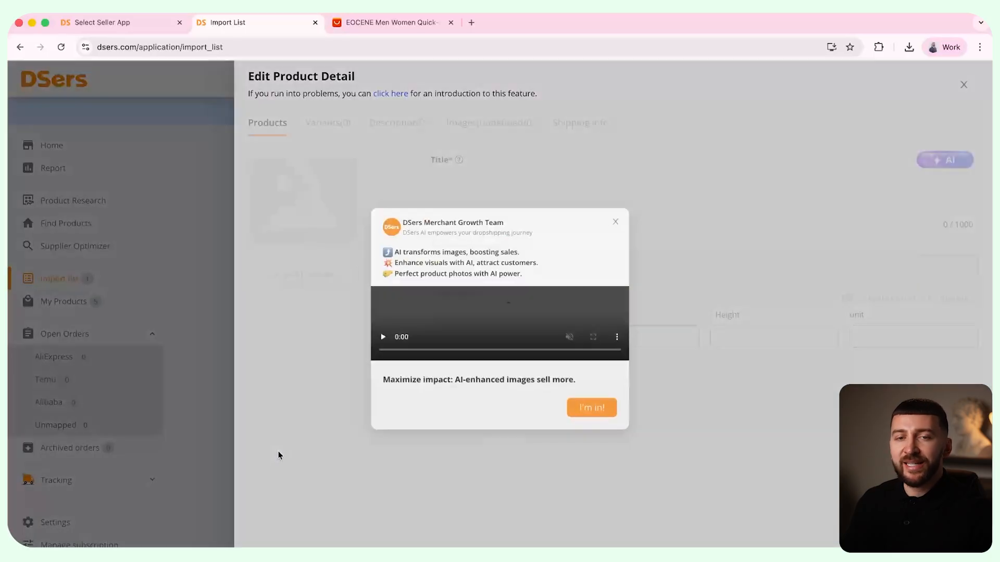
click(632, 151)
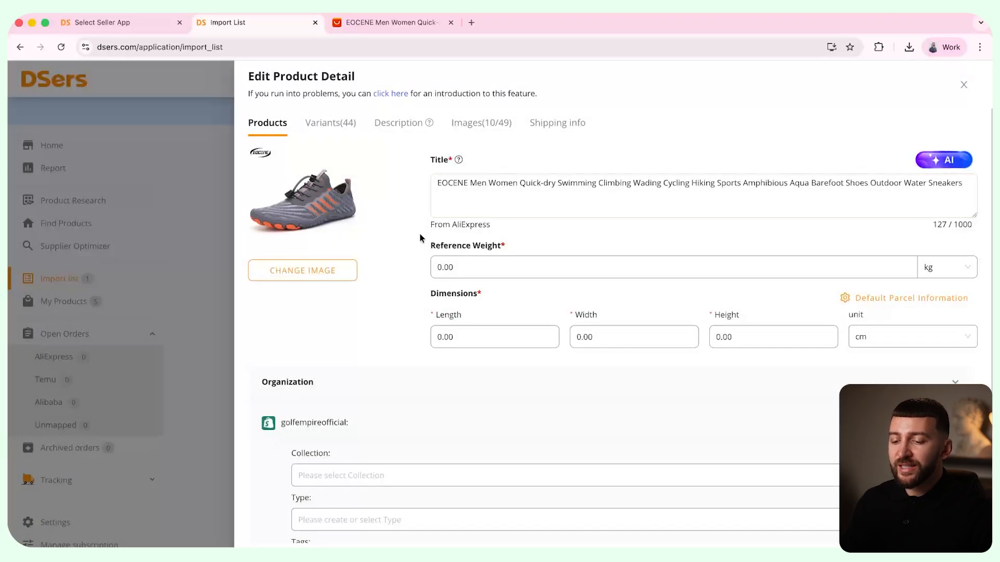
click(337, 125)
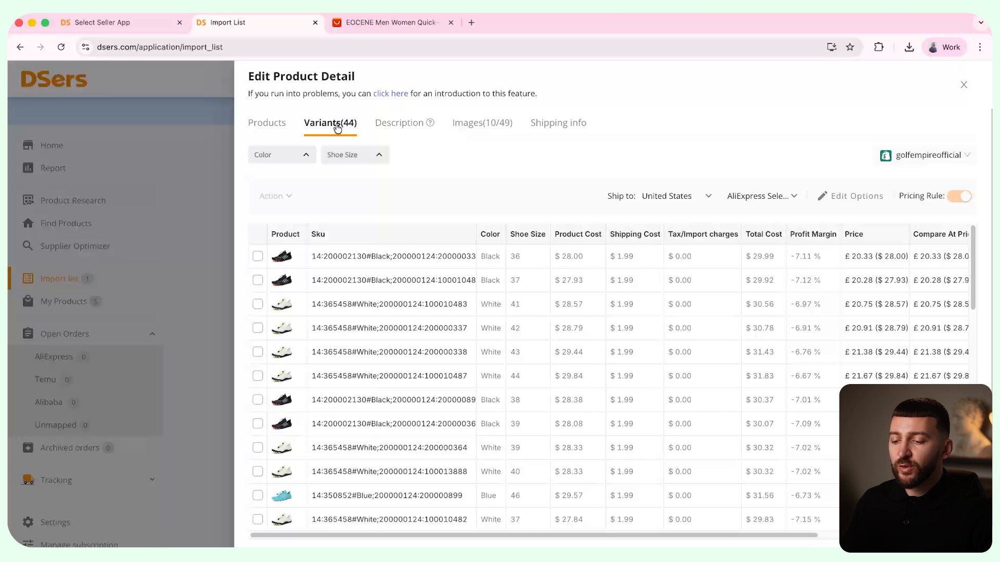
click(881, 258)
text(39.99)
key(Return)
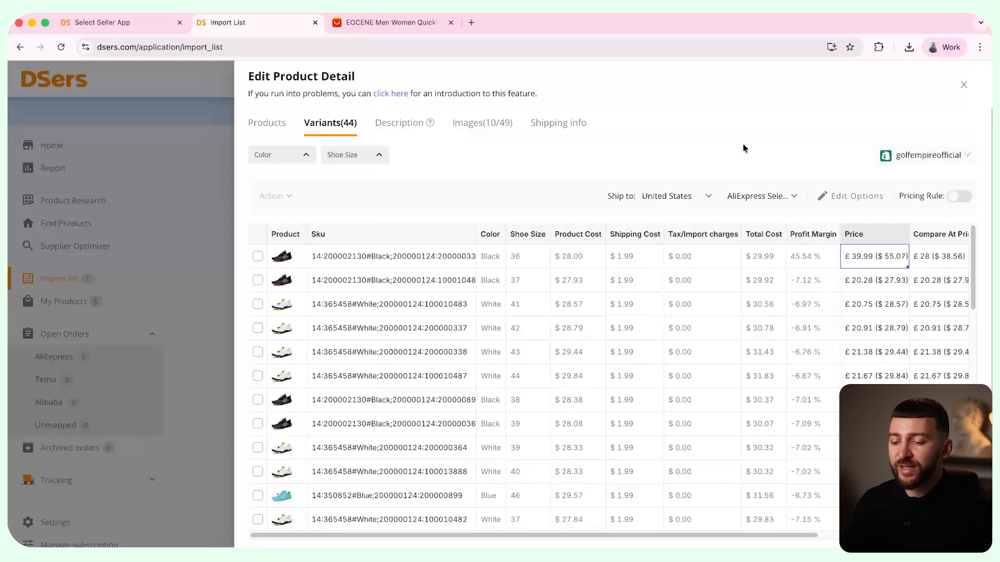
- Open the pricing rule settings and set the basic pricing rule to product cost multiplied by 300%
mouse_move(965, 193)
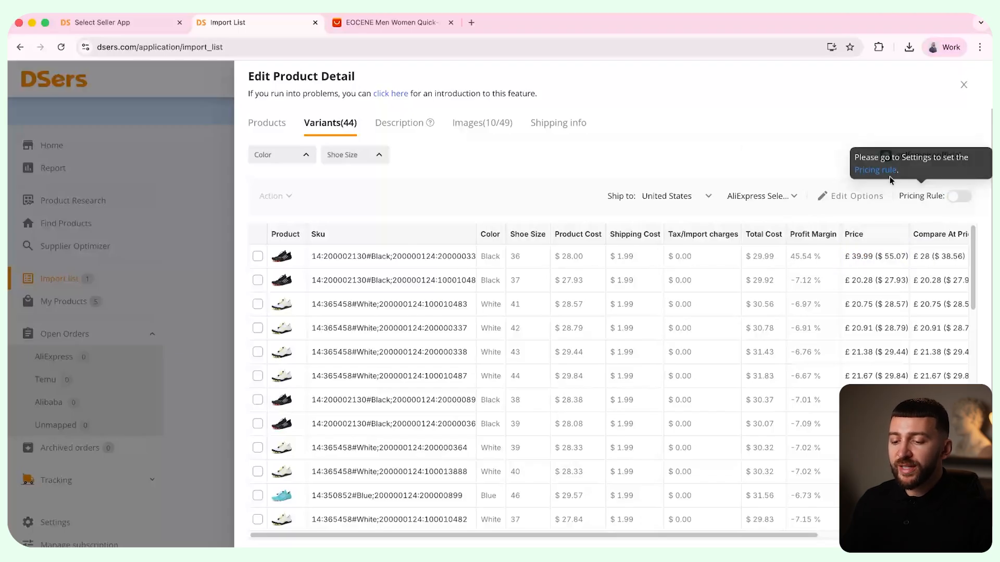
click(876, 170)
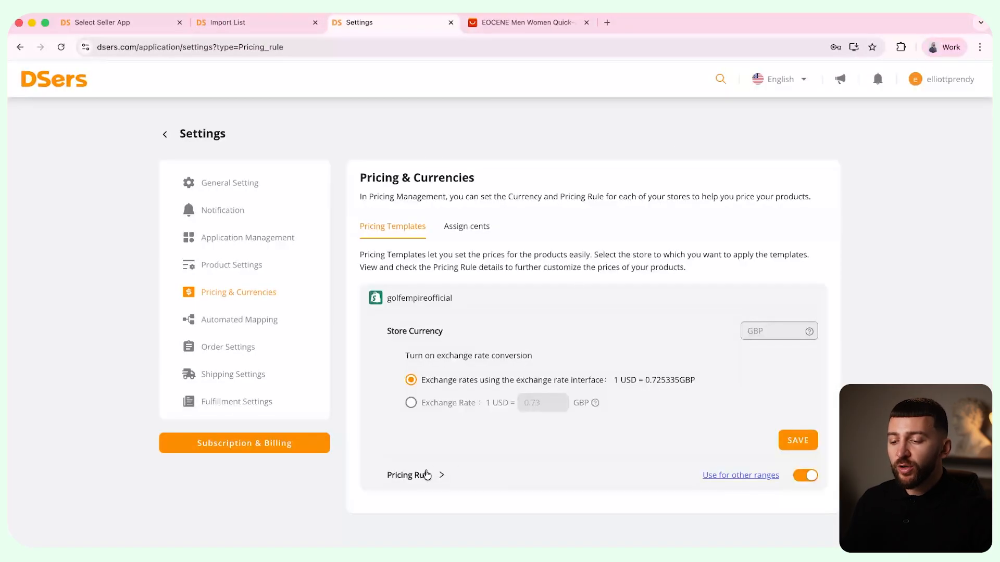
click(426, 475)
scroll(925, 363, down, 5)
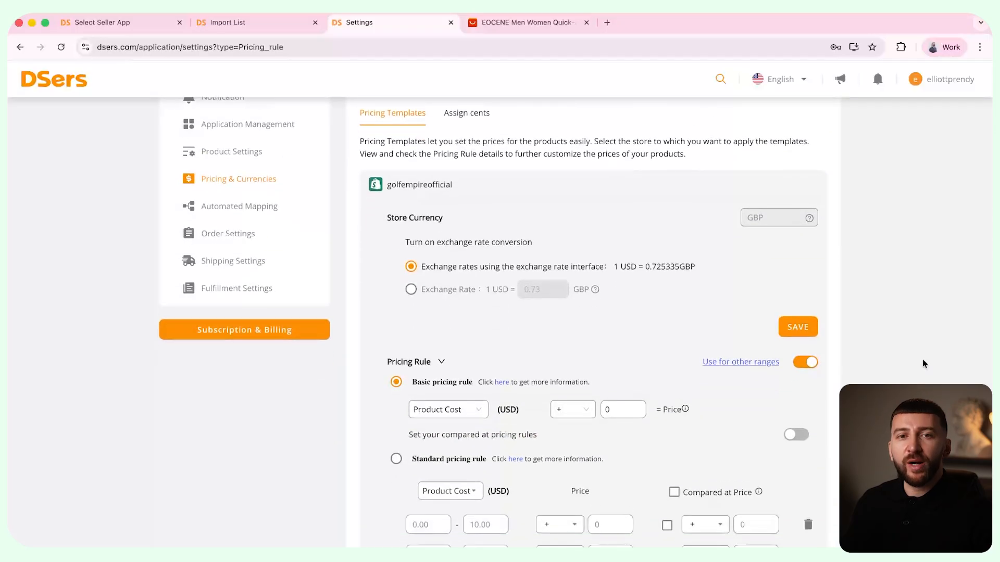
scroll(924, 364, down, 1)
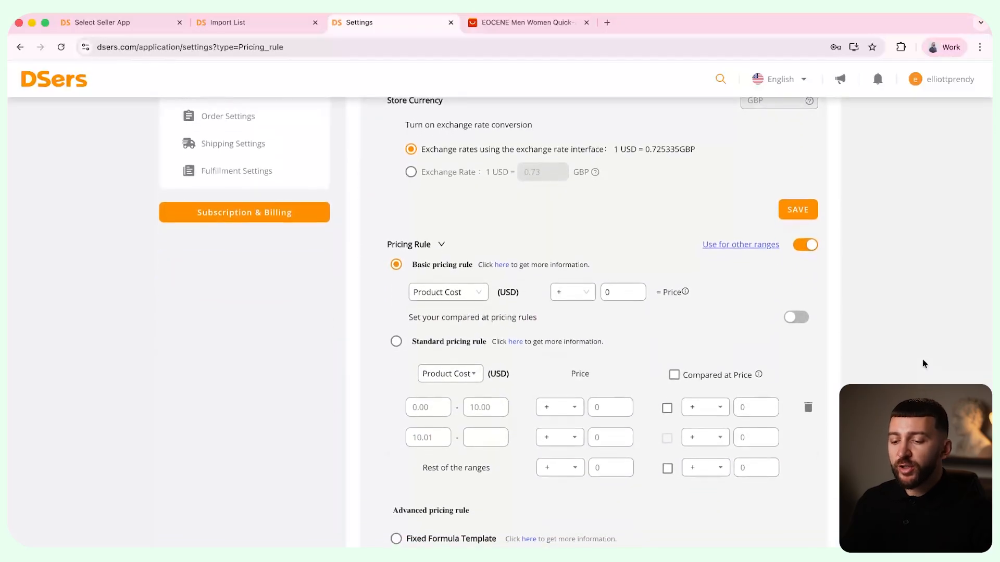
click(606, 290)
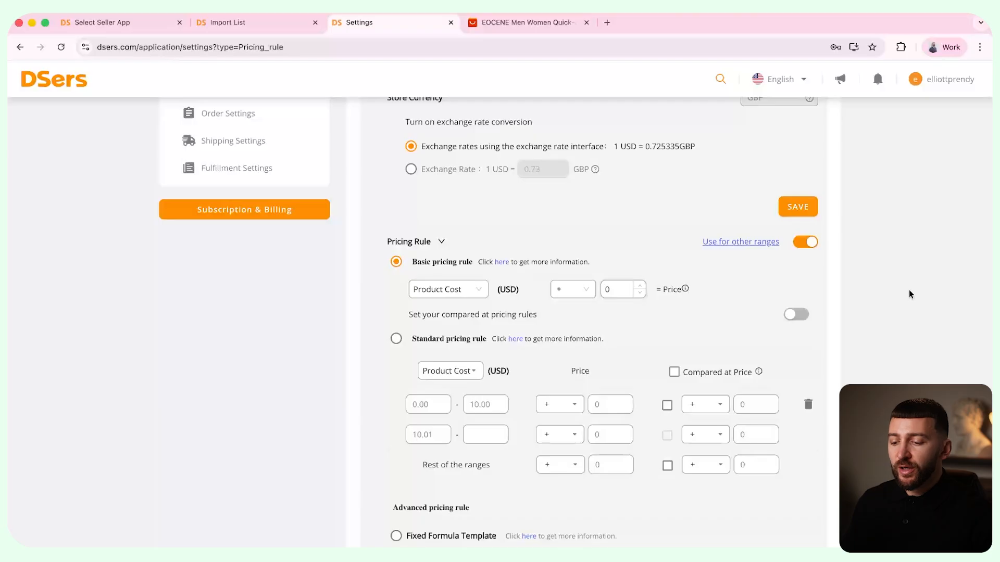
text(3)
click(562, 296)
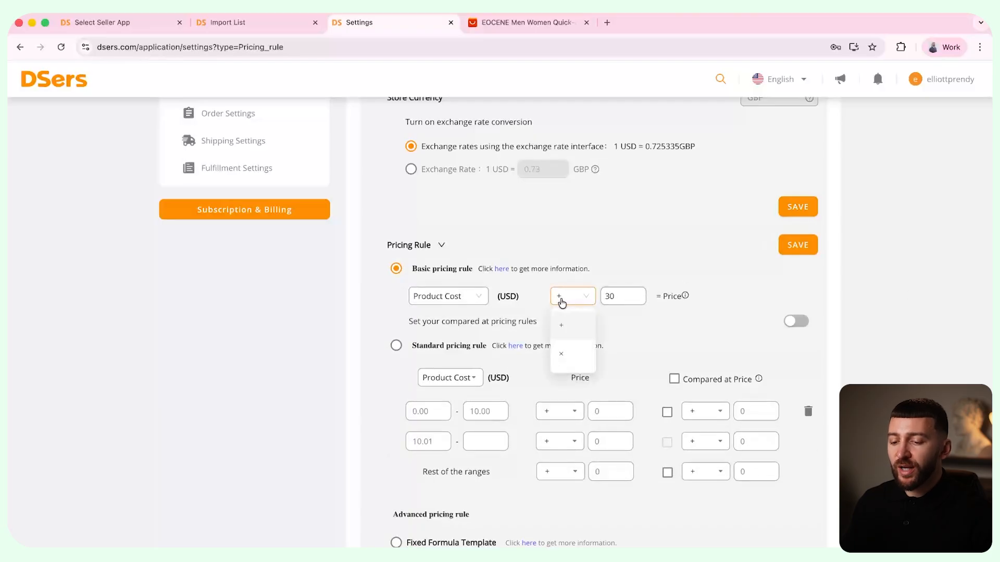
click(565, 354)
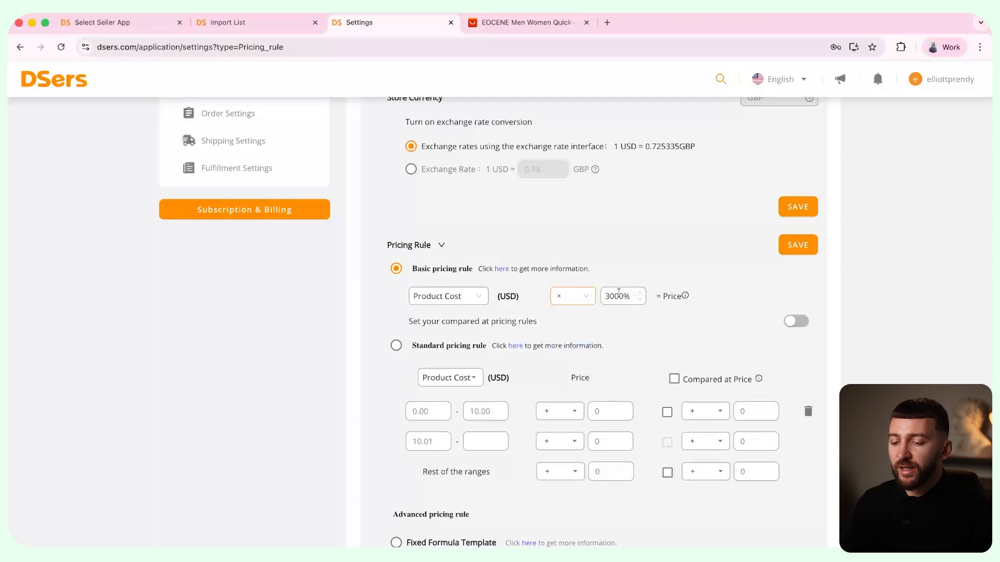
key(BackSpace)
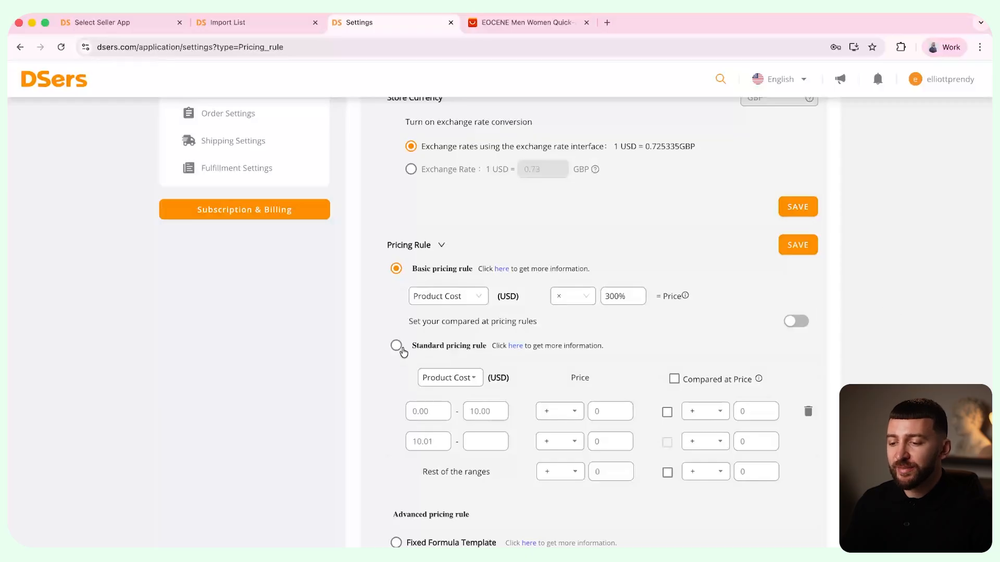
- Try a standard pricing rule that adds 30 to product costs of 10–25 USD and 50 to costs of 26–50 USD
click(396, 345)
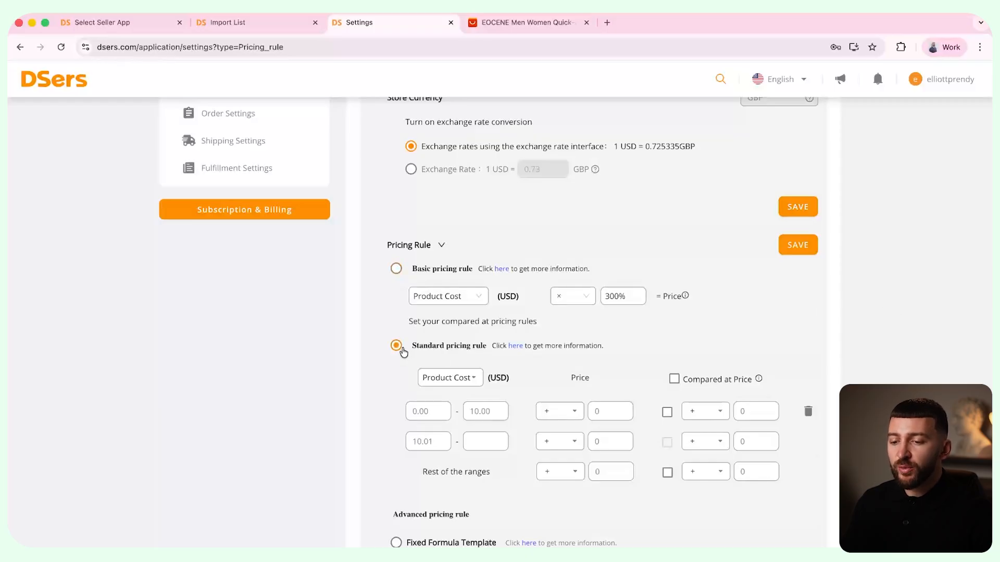
click(417, 412)
text(10)
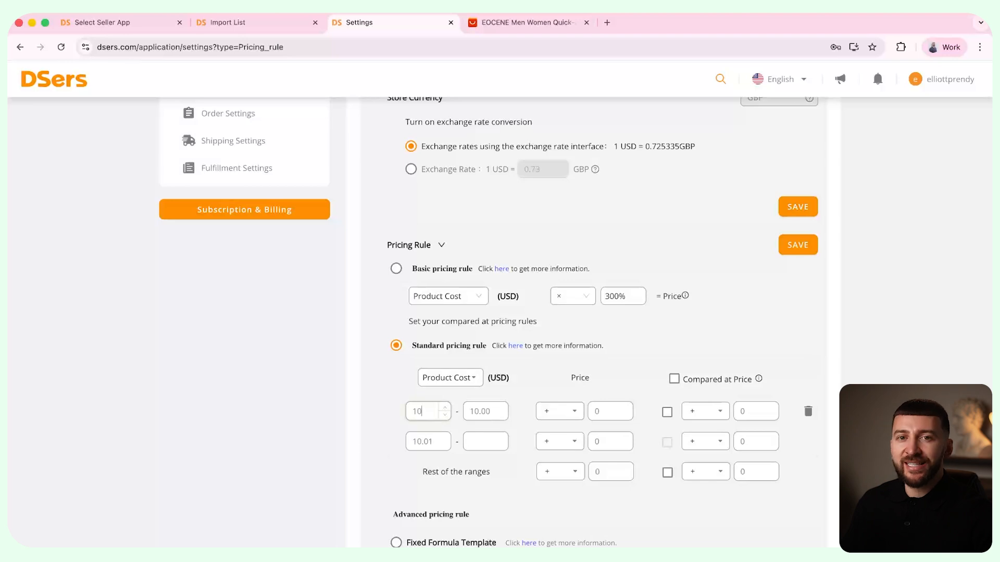
double_click(486, 412)
text(25)
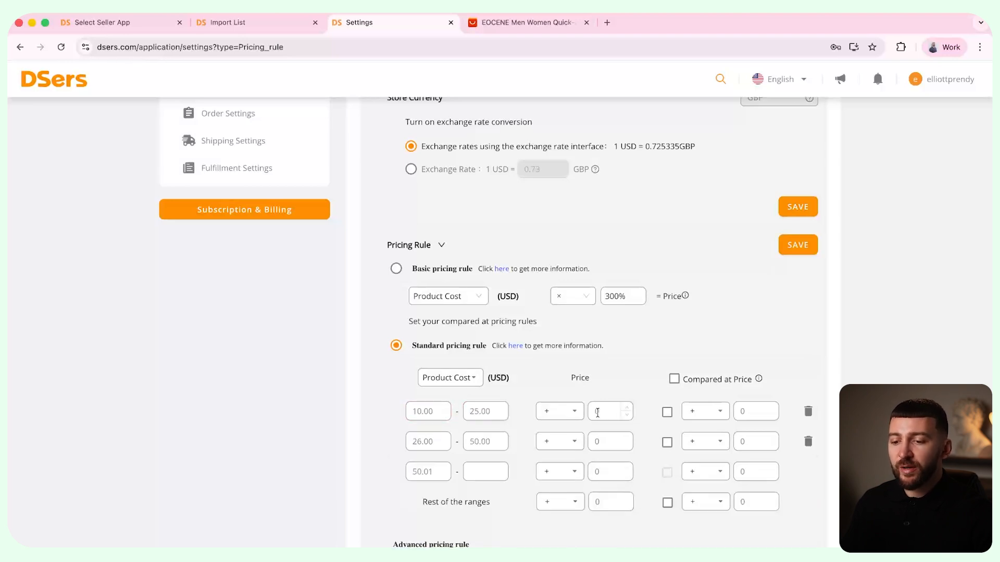
click(597, 413)
text(3)
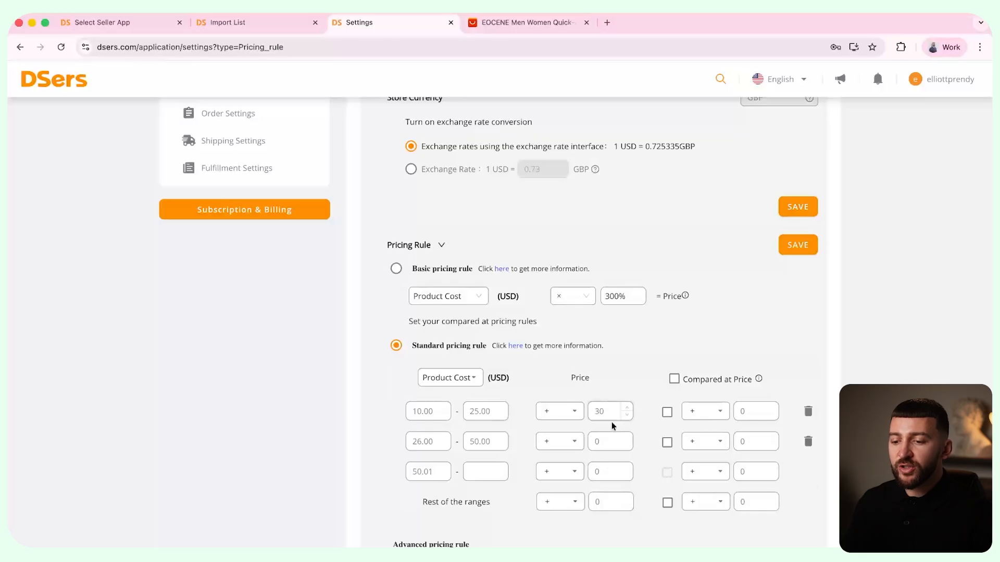
click(596, 442)
text(5)
- Reselect and save the basic pricing rule, then return to the shoe's variants with the pricing rule turned on
click(396, 268)
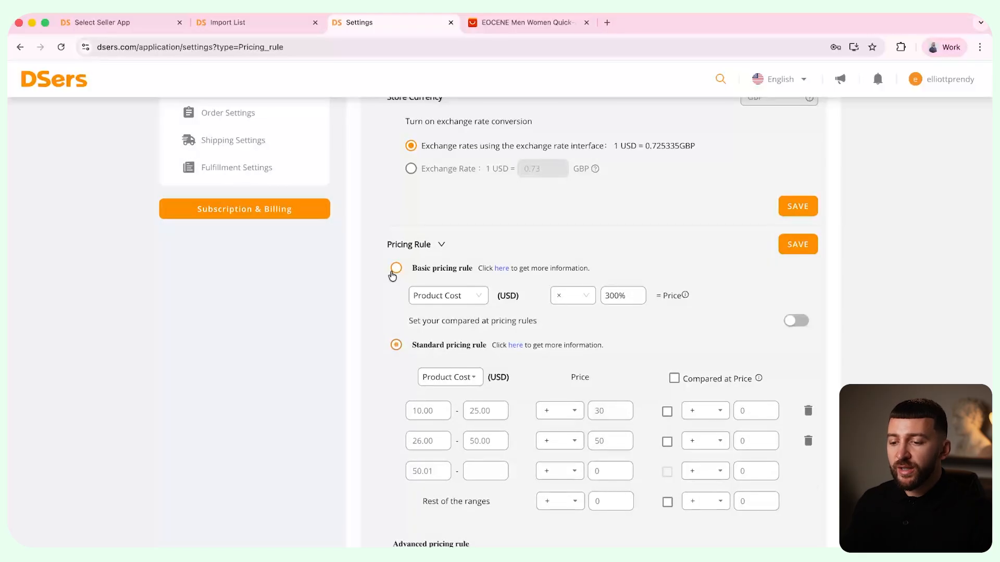
click(806, 251)
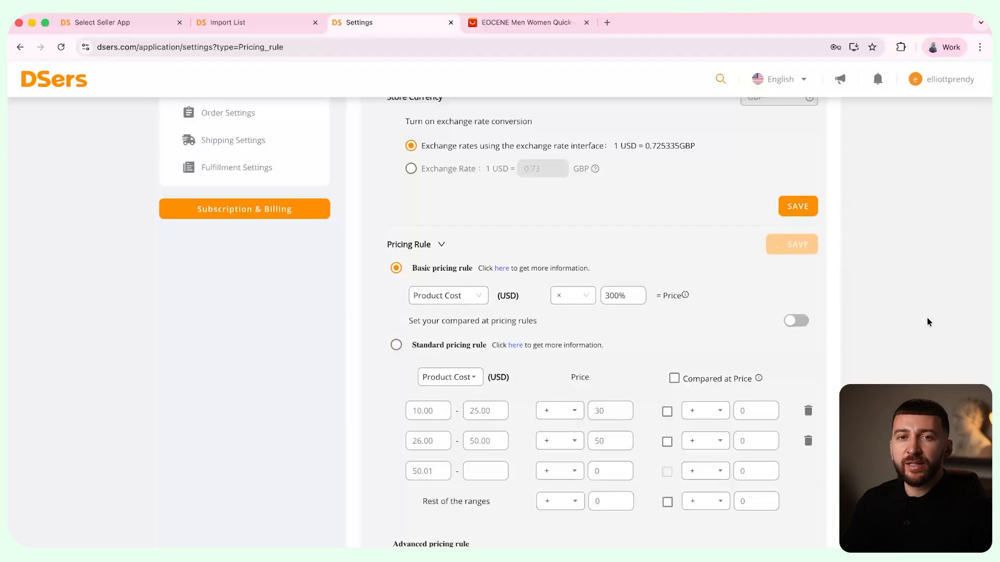
click(224, 22)
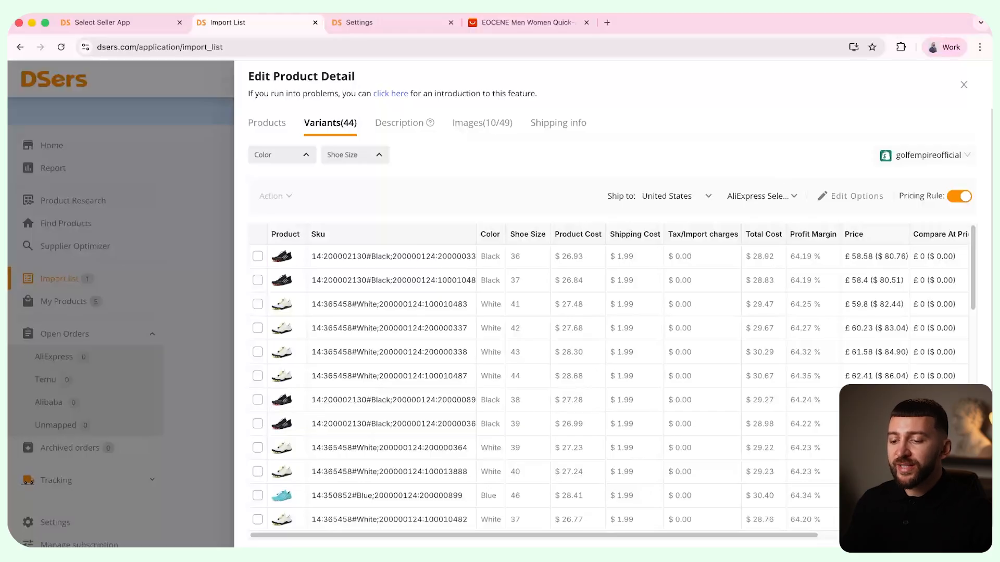
- Delete the black size 39 variant from the imported shoe and confirm the deletion
drag(375, 540, 680, 540)
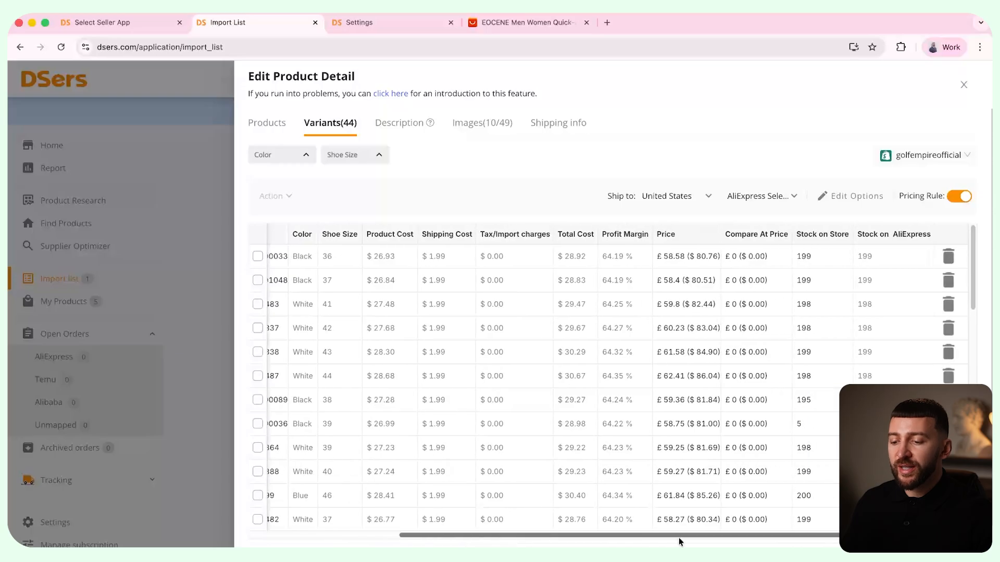
click(948, 256)
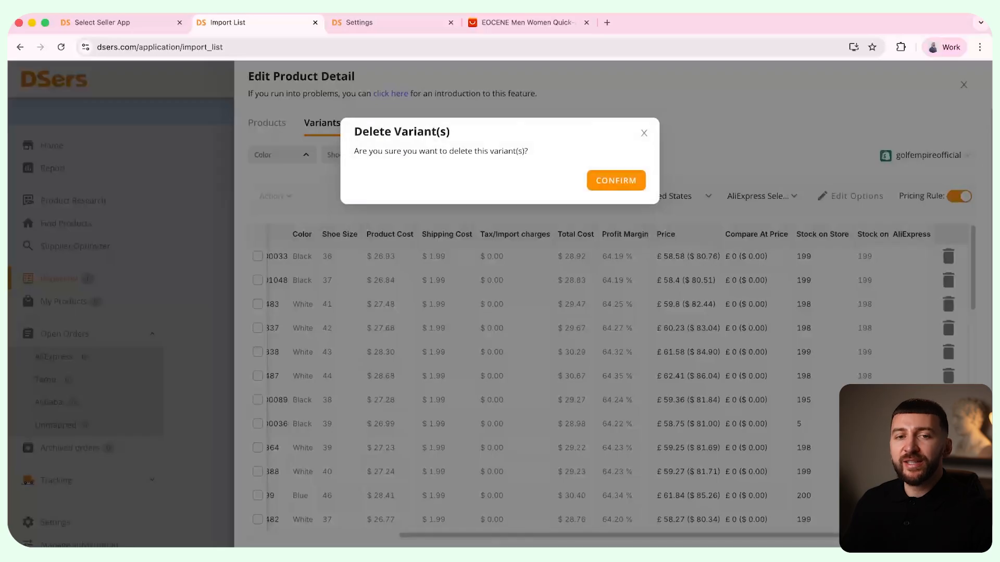
click(619, 179)
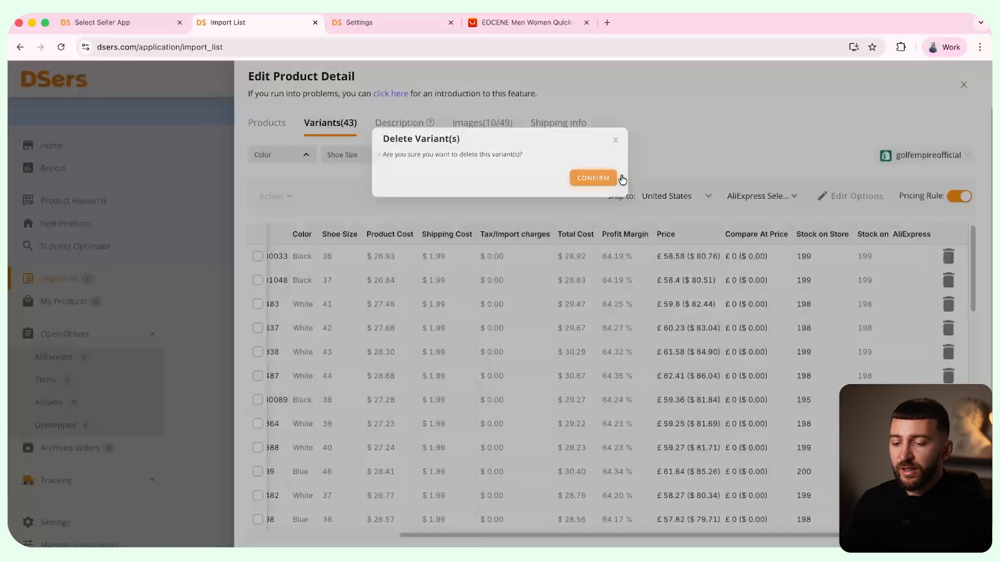
- Rename the shoe's Blue color option to Navy and save the product options
click(851, 198)
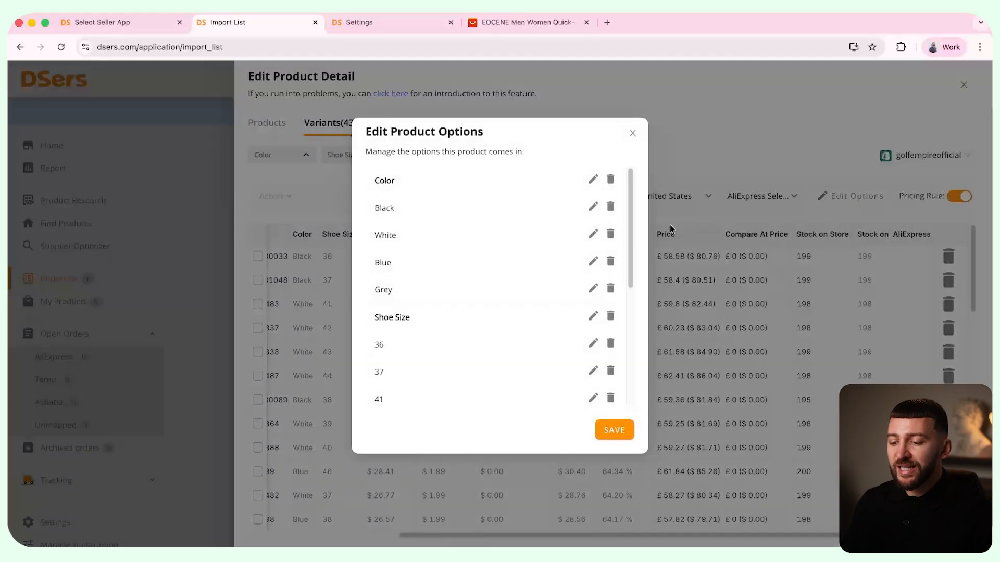
click(593, 261)
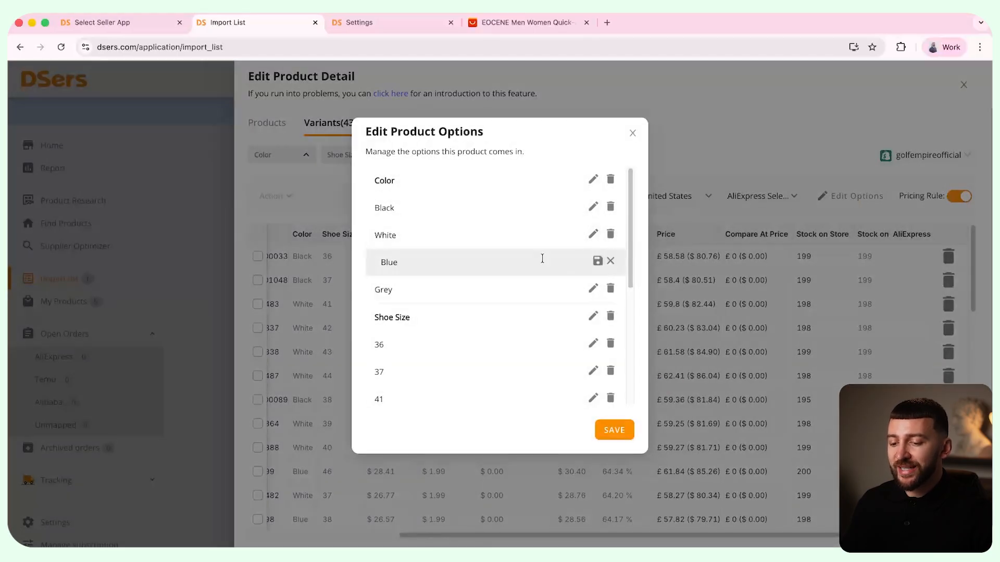
key(BackSpace)
key(BackSpace)
key(BackSpace)
key(BackSpace)
text(Navy)
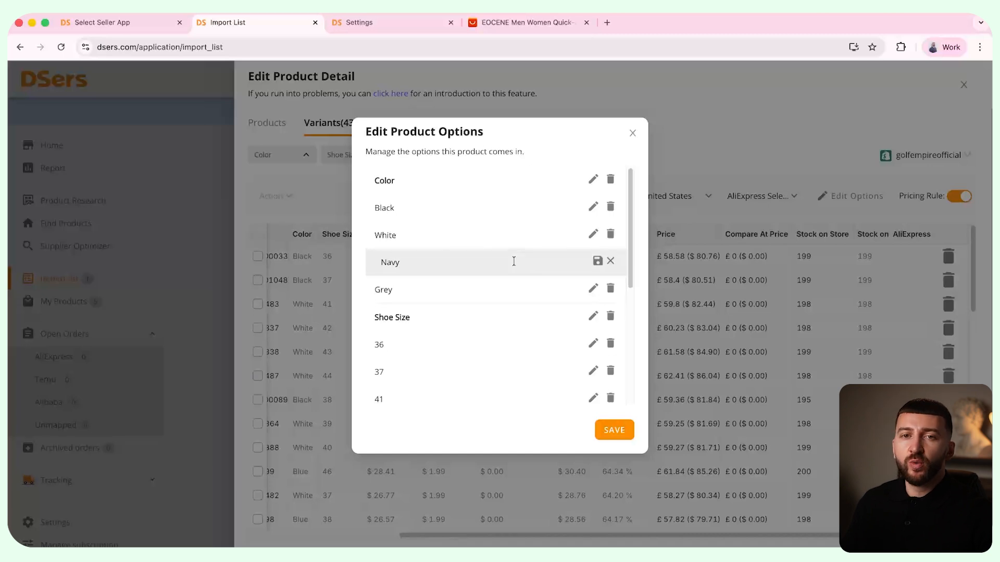
click(596, 265)
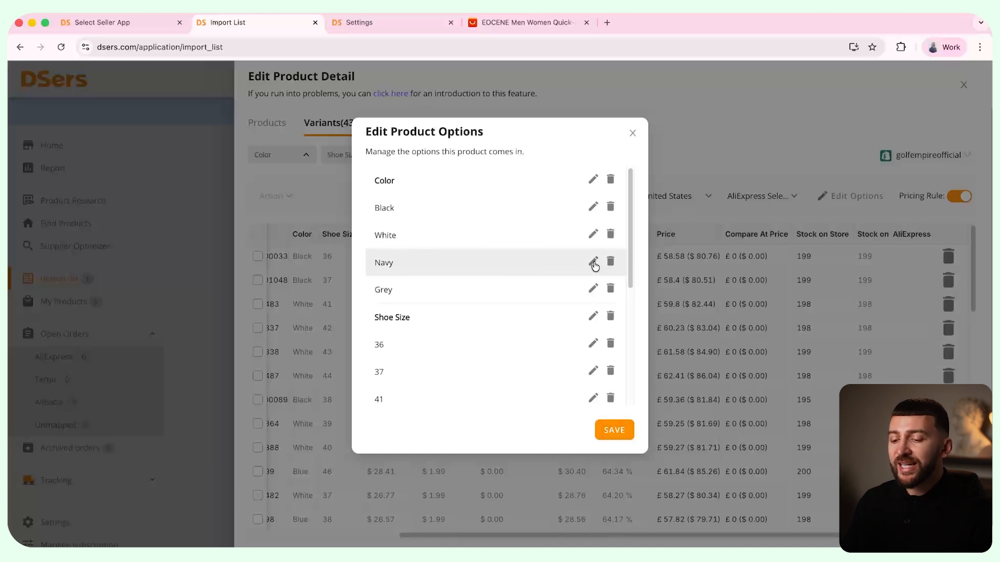
click(622, 438)
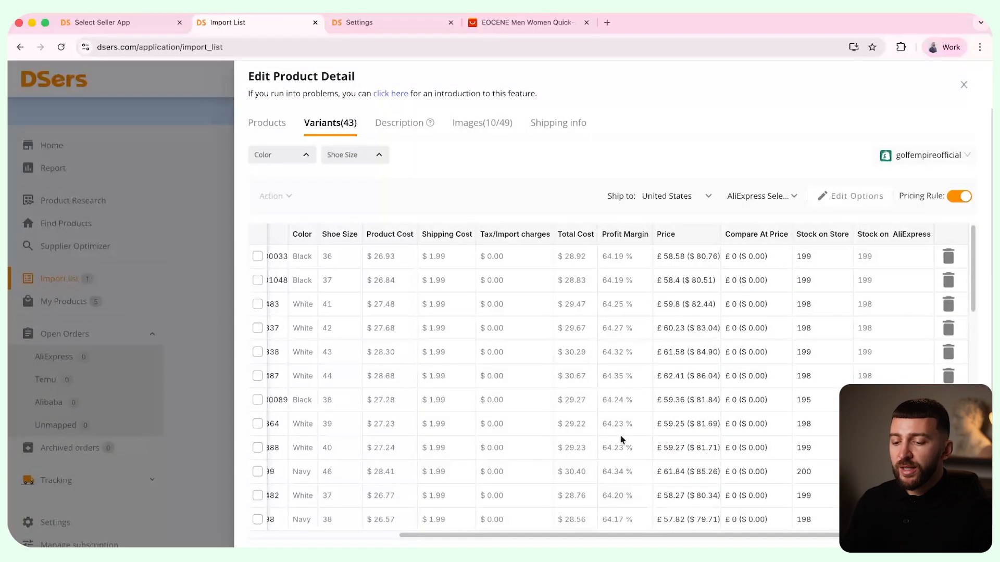
- Delete the SPECIFICATIONS heading from the shoe's product description
click(407, 125)
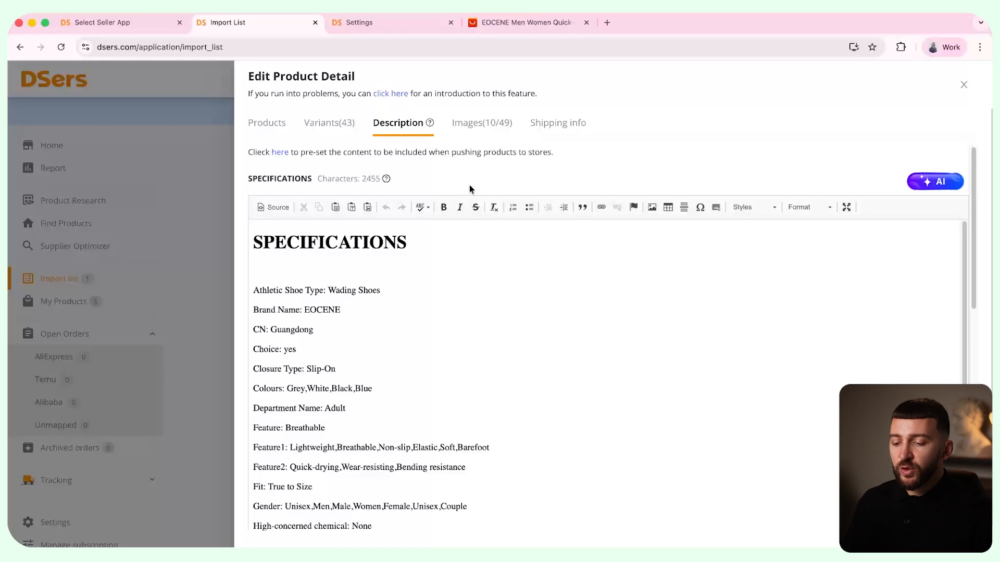
drag(443, 243, 240, 245)
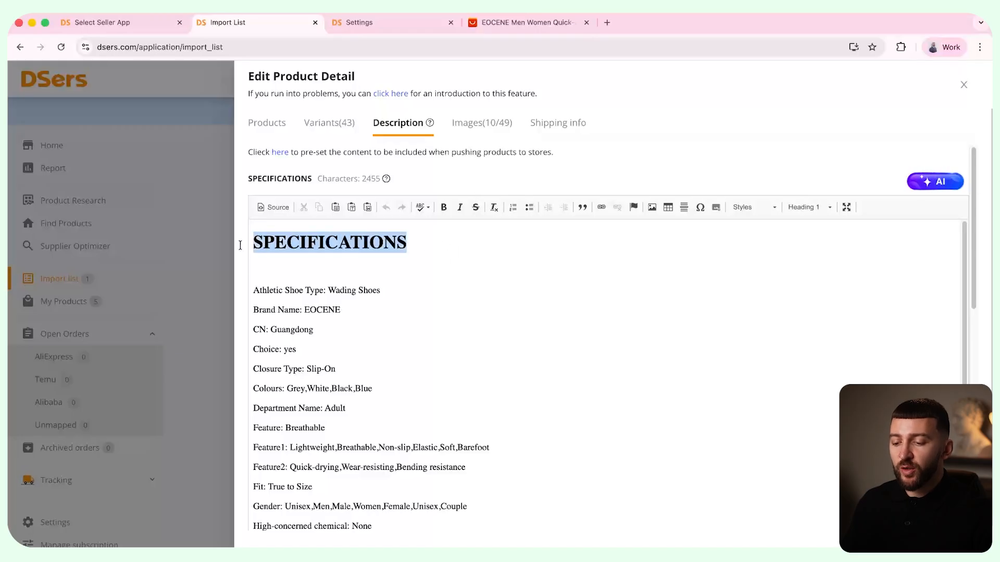
key(BackSpace)
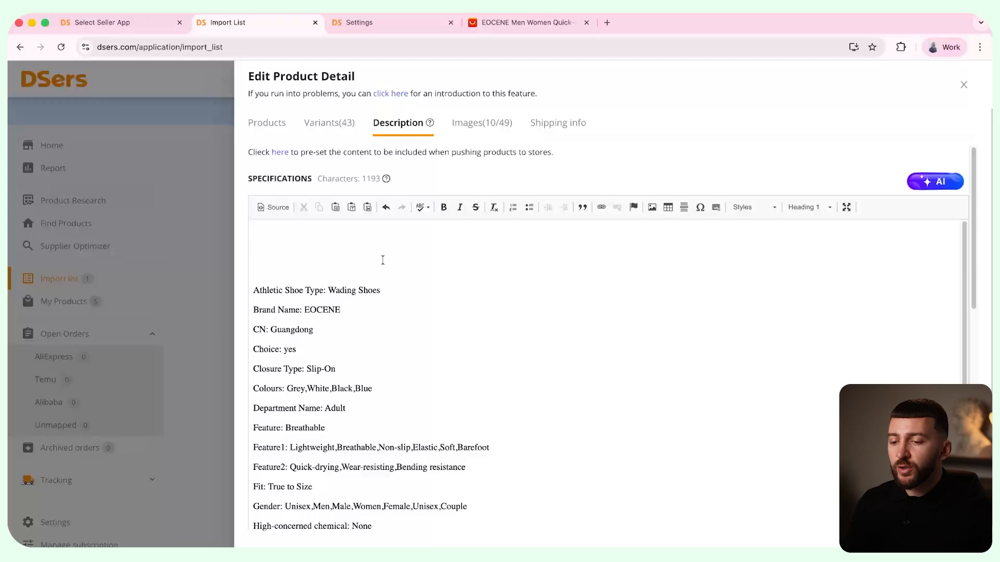
- Select two more product images for the store listing and check the black size 36 shoe's shipping info for the United Kingdom
click(476, 125)
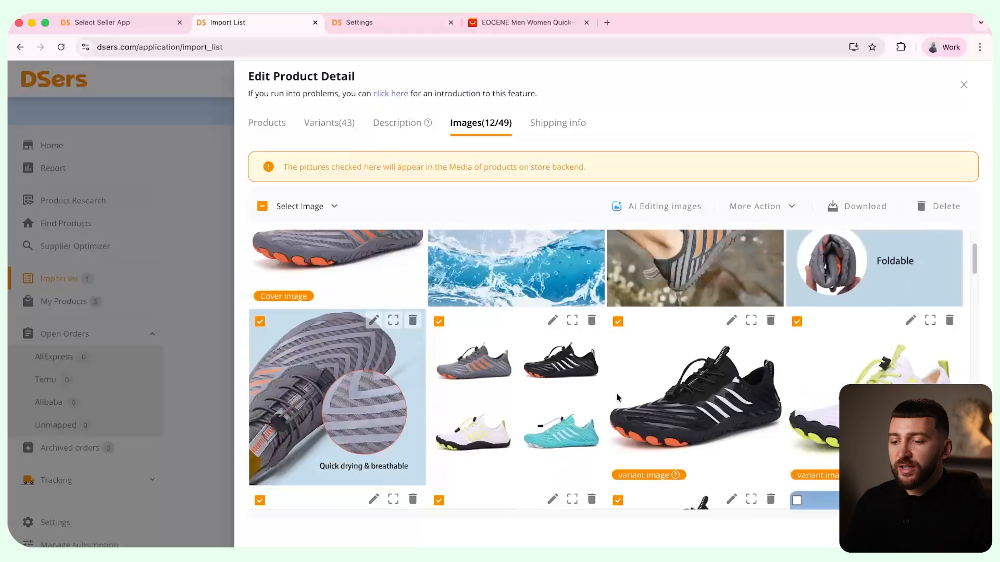
scroll(618, 398, up, 5)
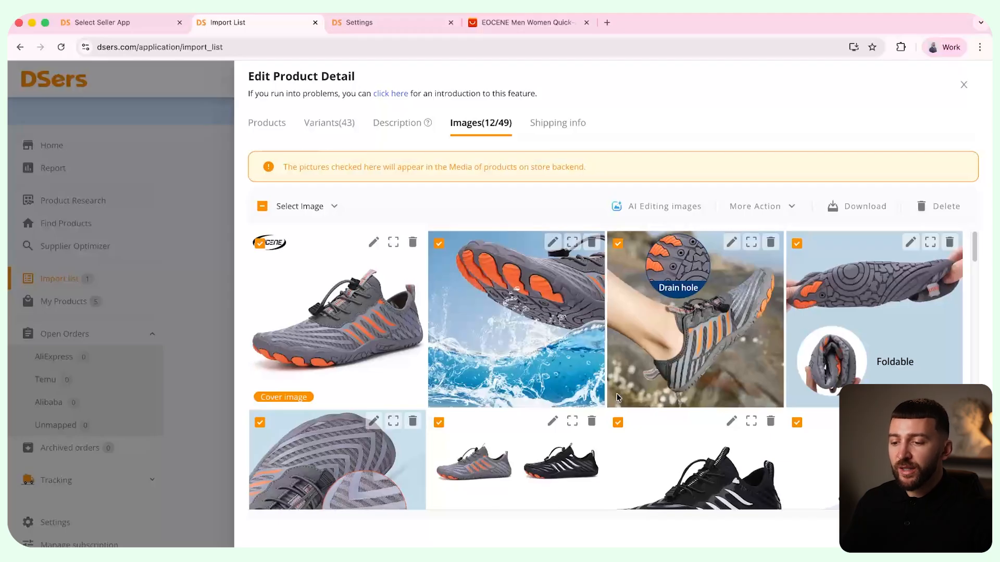
click(555, 130)
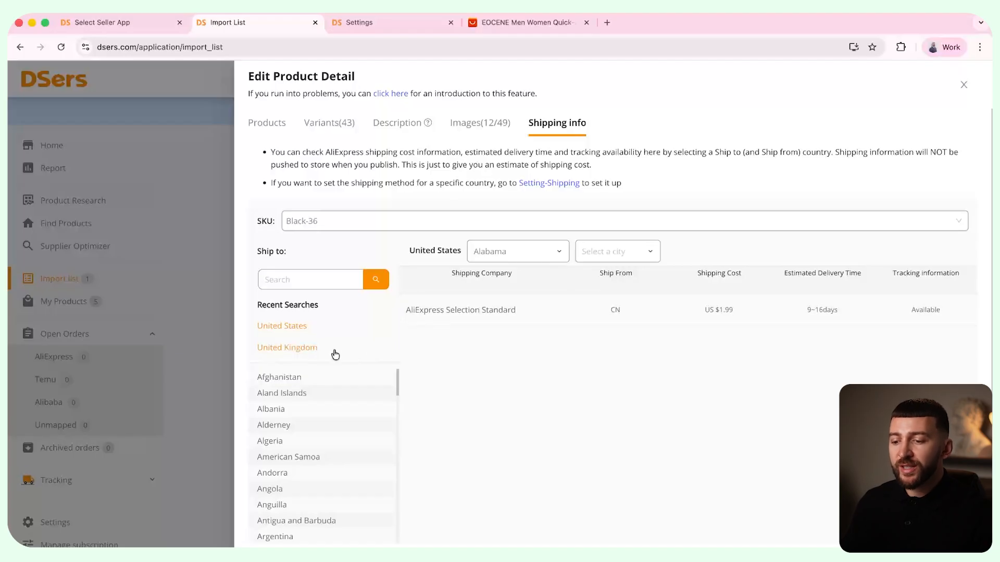
click(305, 349)
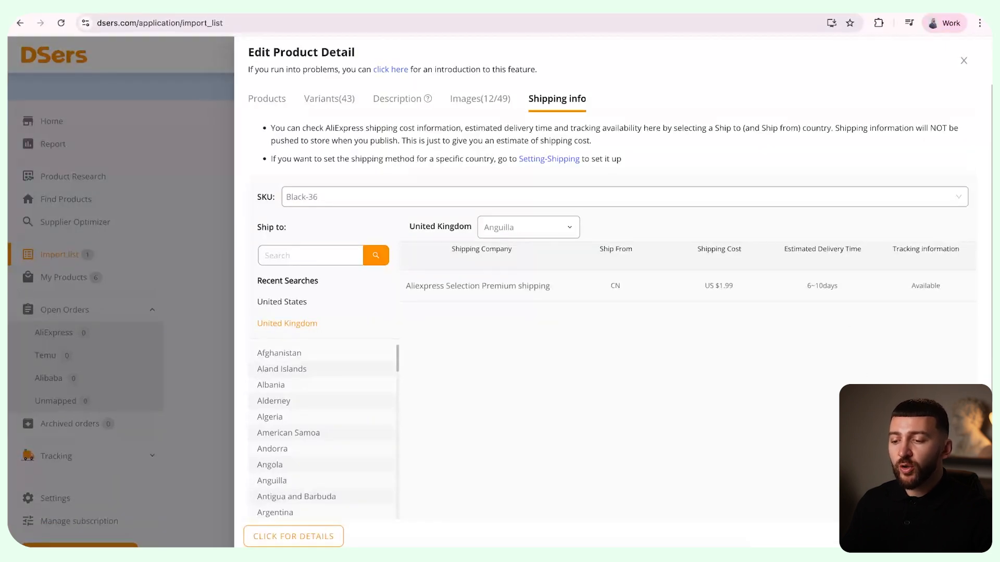
- Open the push settings for sending the shoe to the golfempireofficial store and review its preferences
click(932, 536)
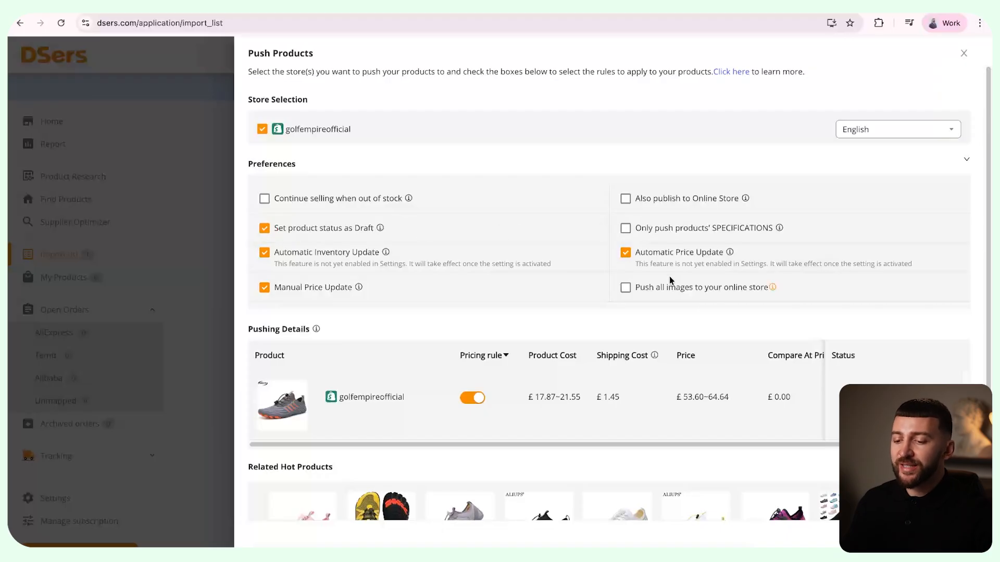
click(966, 159)
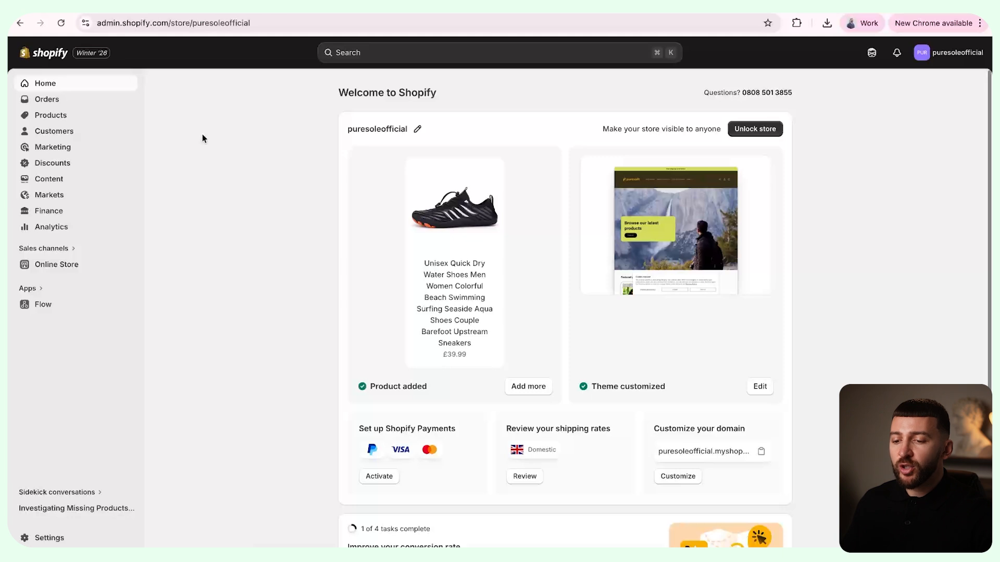
- In the puresoleofficial Shopify admin, open the Unisex Quick Dry Water Shoes product, set its status to Active and save
click(79, 119)
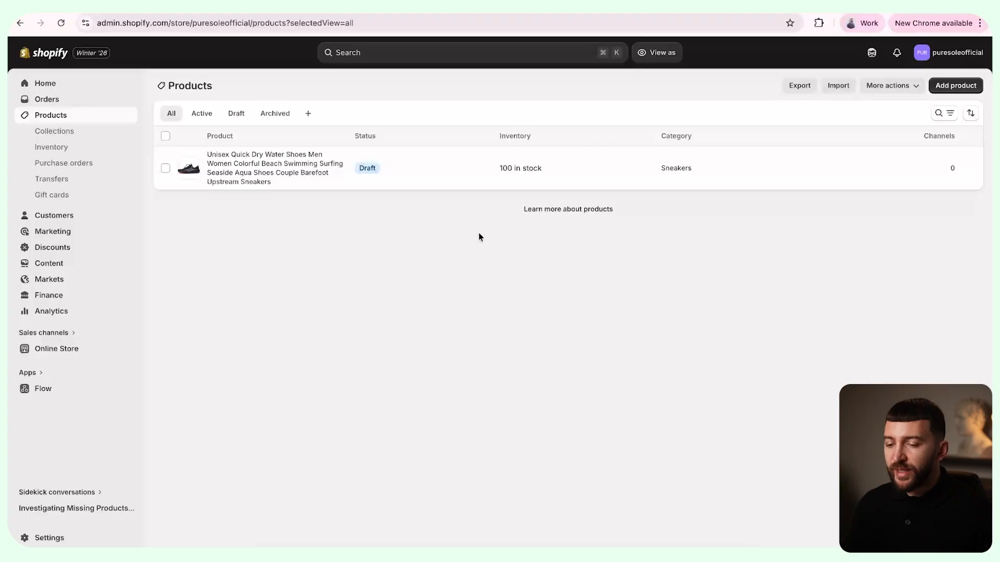
click(271, 168)
click(693, 160)
click(719, 183)
click(668, 53)
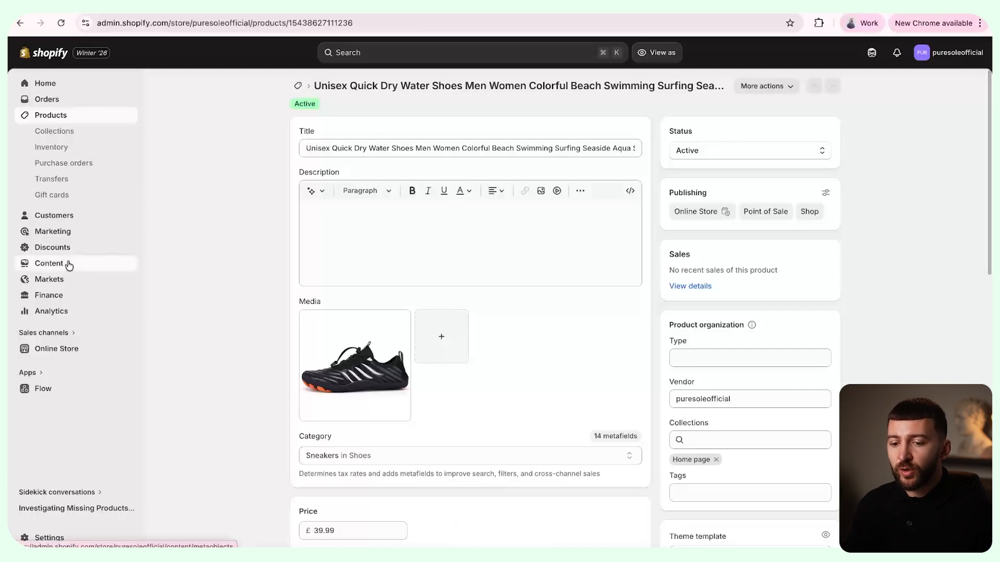
- Add a main menu item linking to the Unisex Quick Dry Water Shoes product, and save the menu
click(68, 264)
click(52, 227)
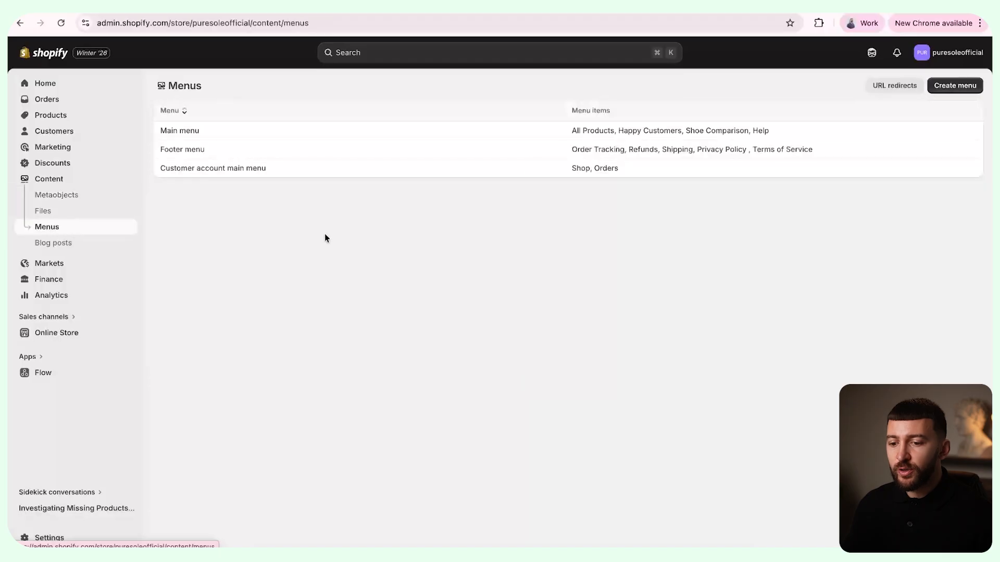
click(373, 130)
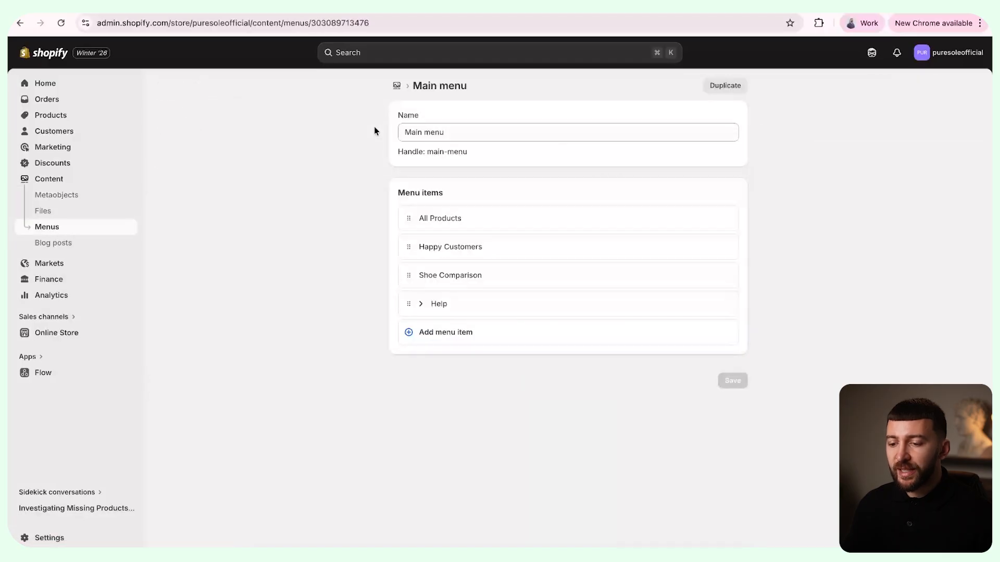
click(452, 336)
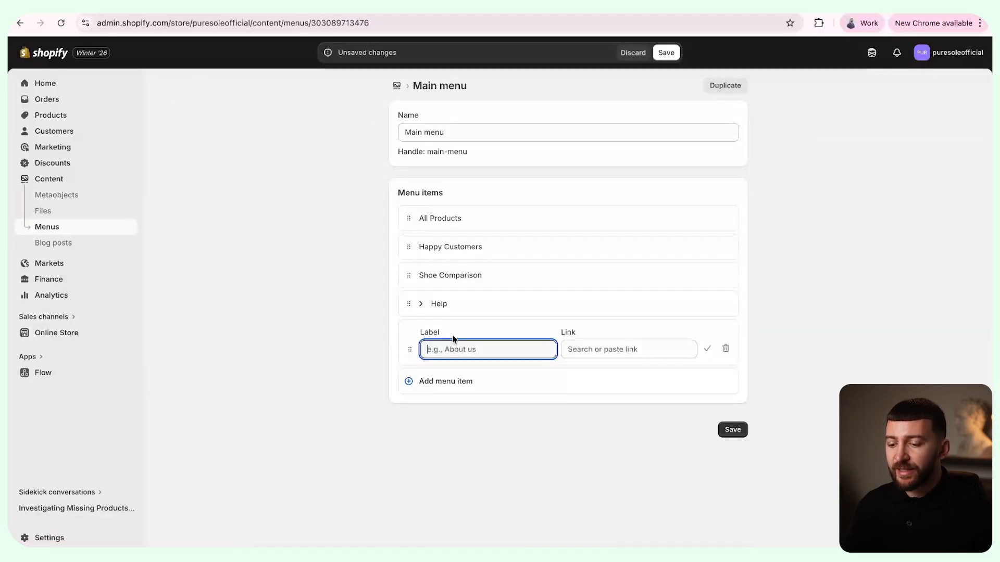
click(591, 349)
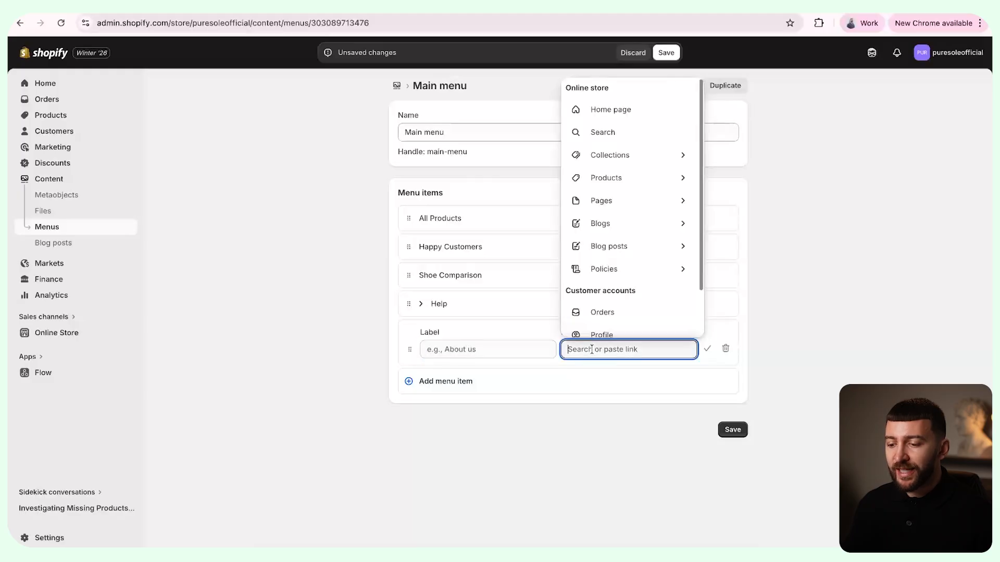
click(626, 178)
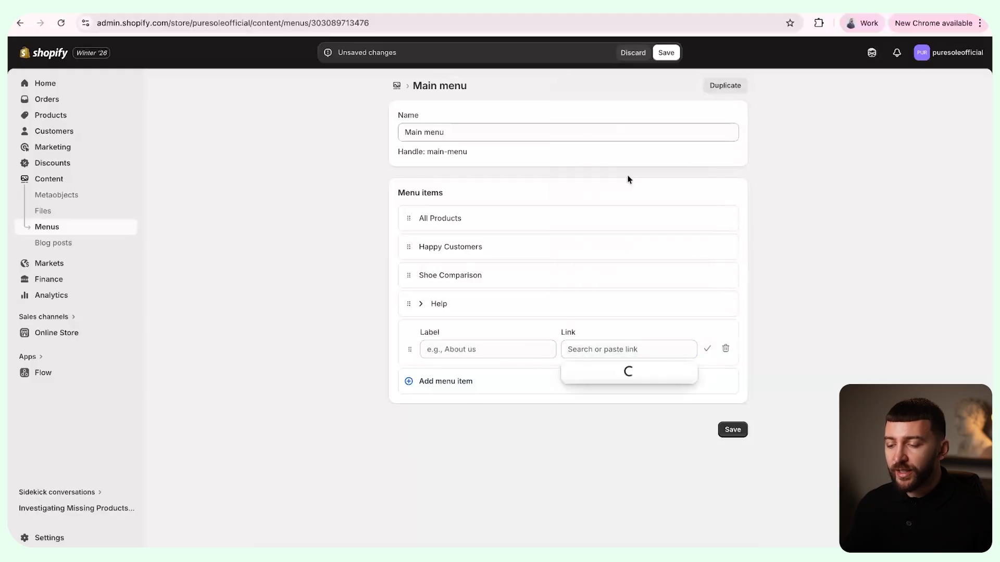
click(617, 418)
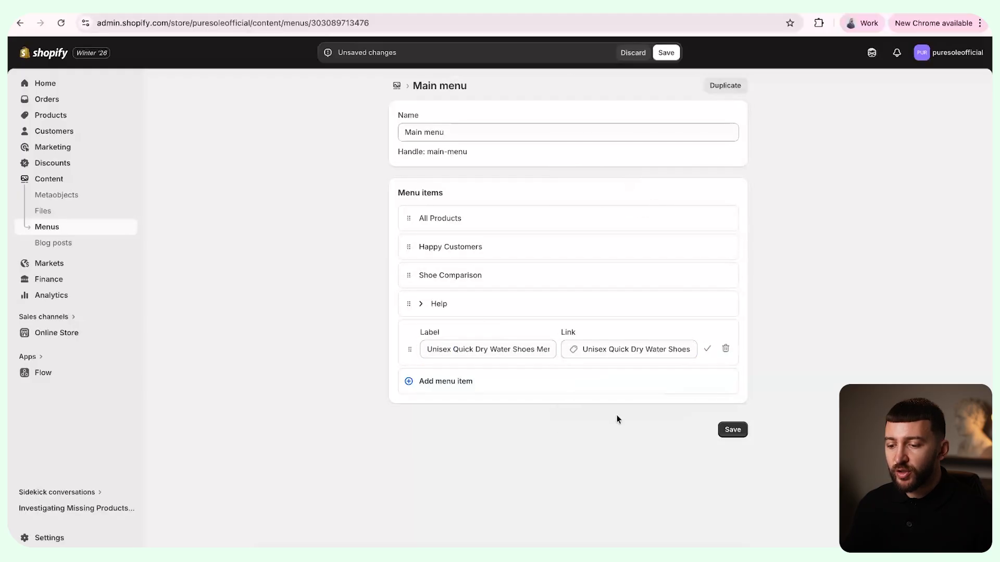
click(731, 431)
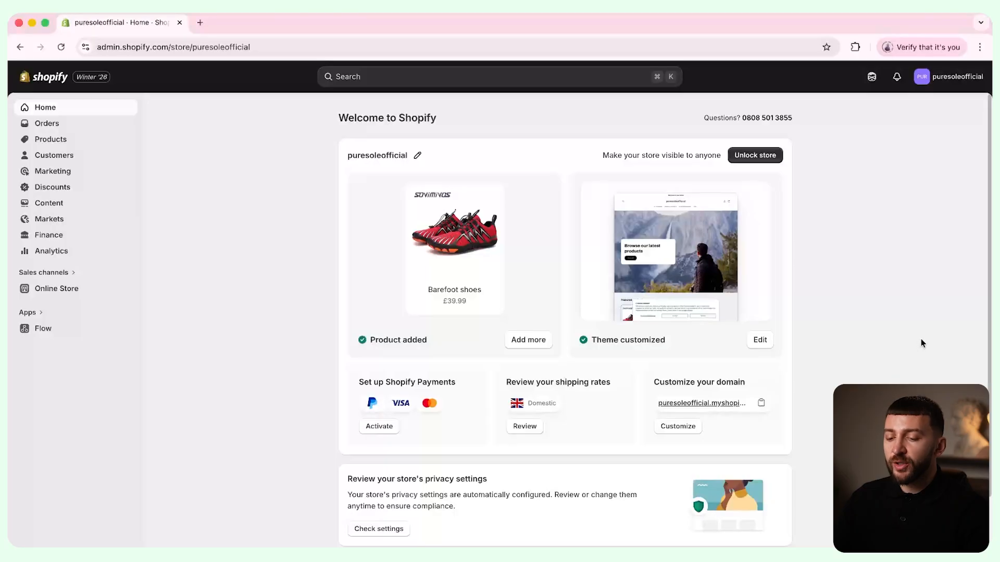
- In the Refresh theme editor, create a product template named PureSole GroundFlex based on Default product
click(104, 288)
click(810, 389)
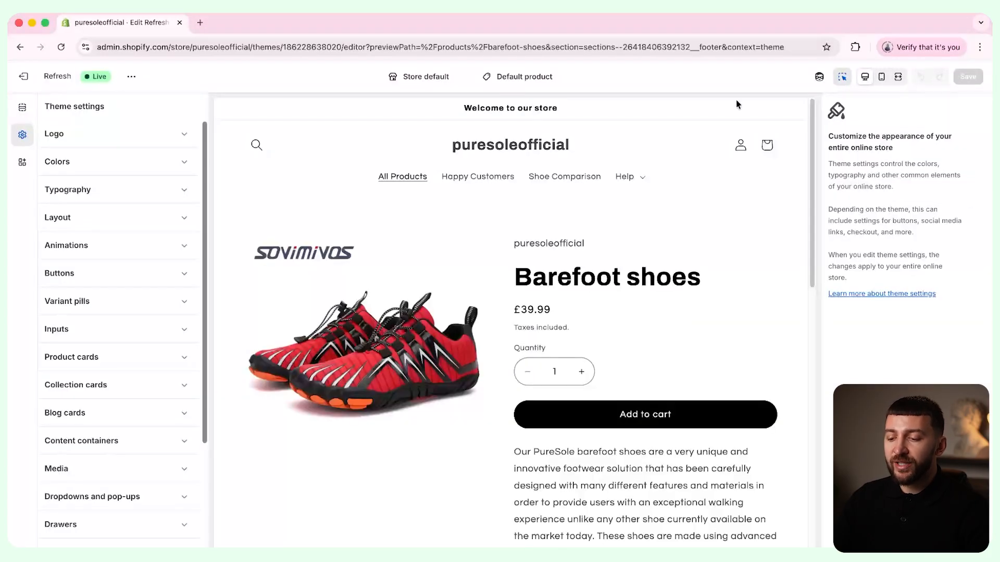
click(536, 77)
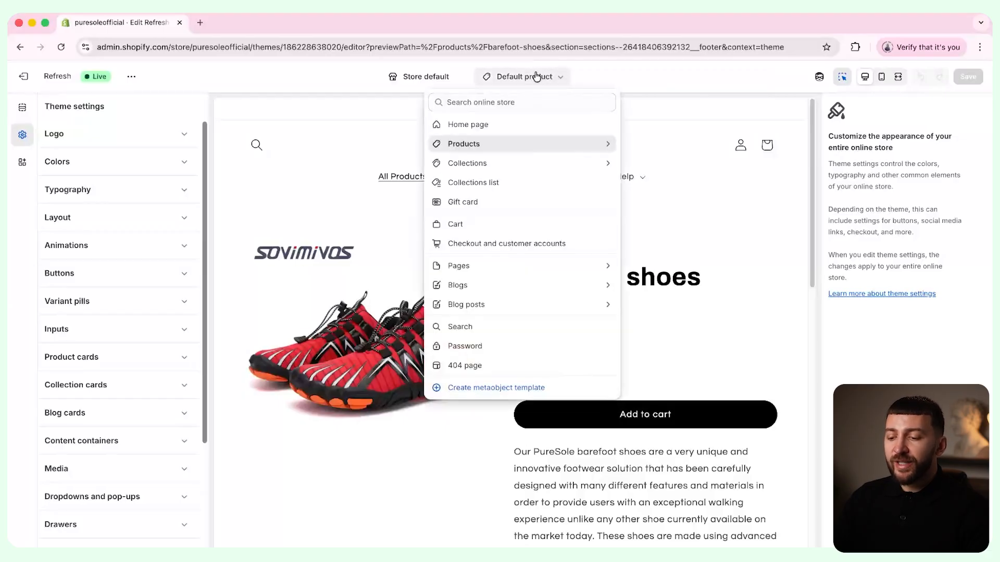
click(545, 139)
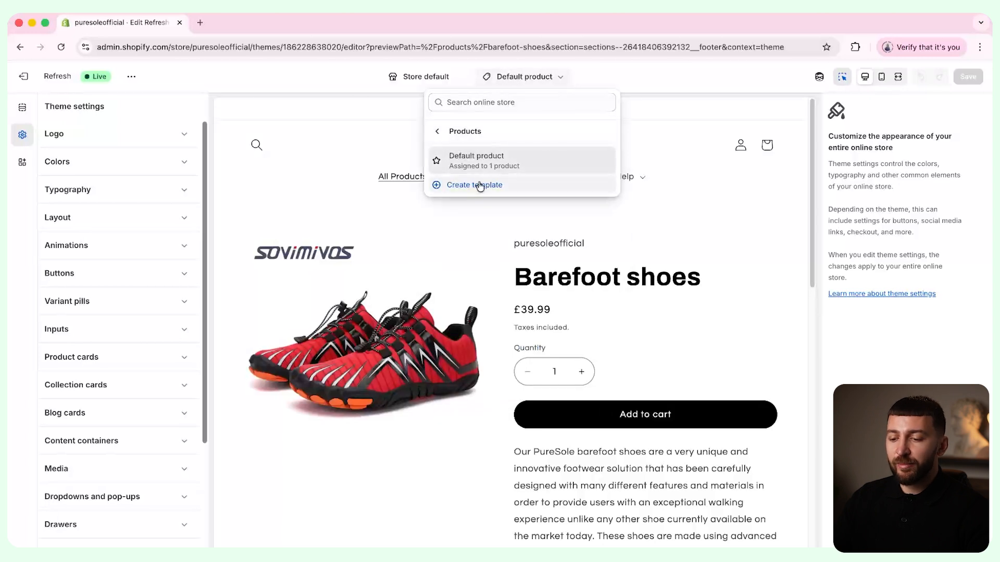
click(491, 184)
click(392, 310)
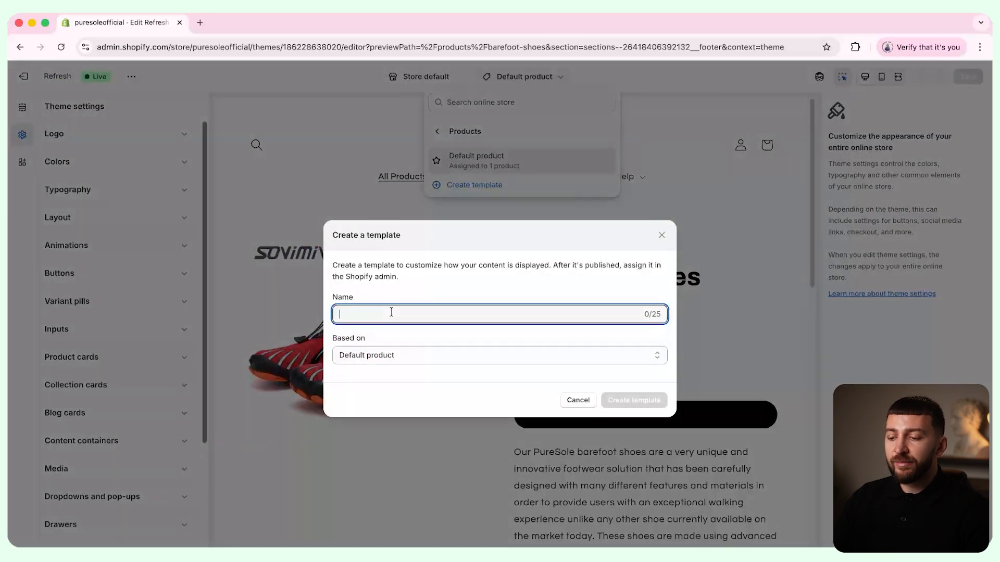
text(PureSole GroundFlex)
click(403, 290)
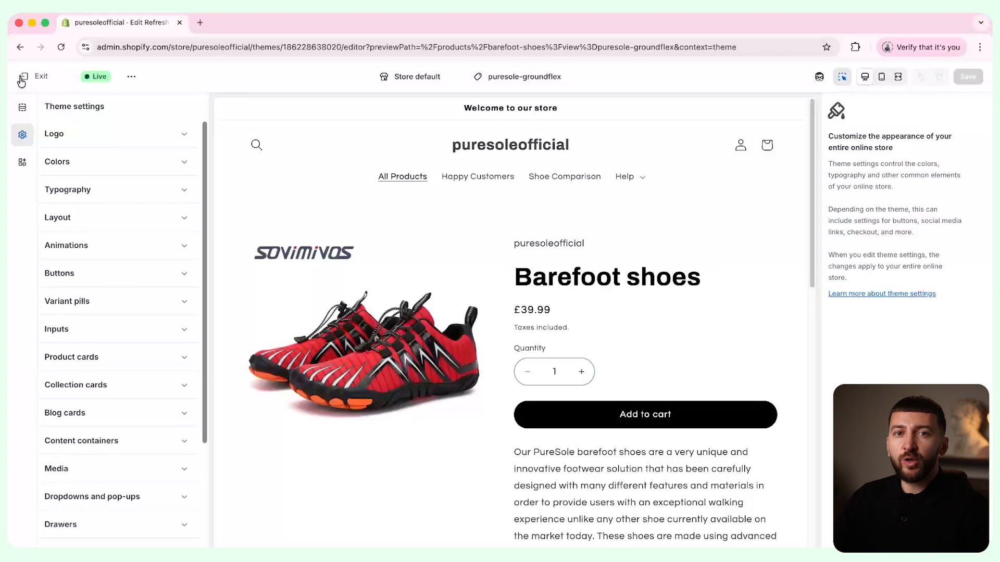
- Leave the theme editor and assign the puresole-groundflex theme template to the Barefoot shoes product
click(21, 77)
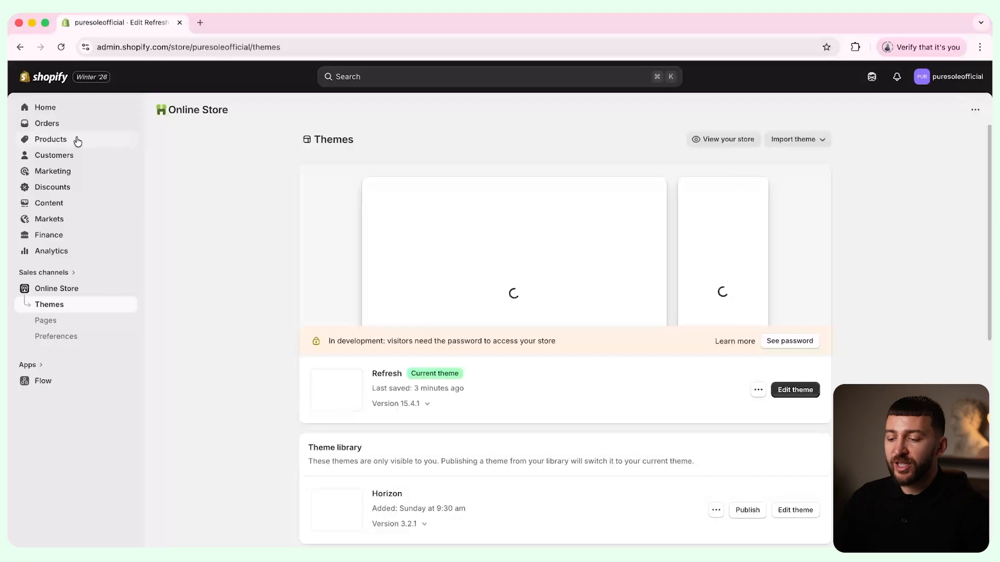
click(50, 139)
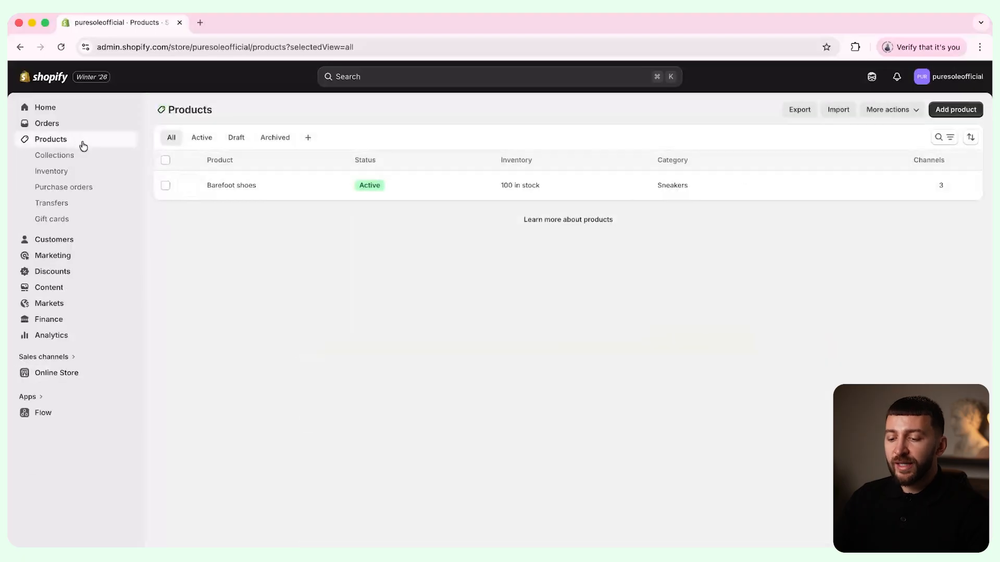
click(237, 187)
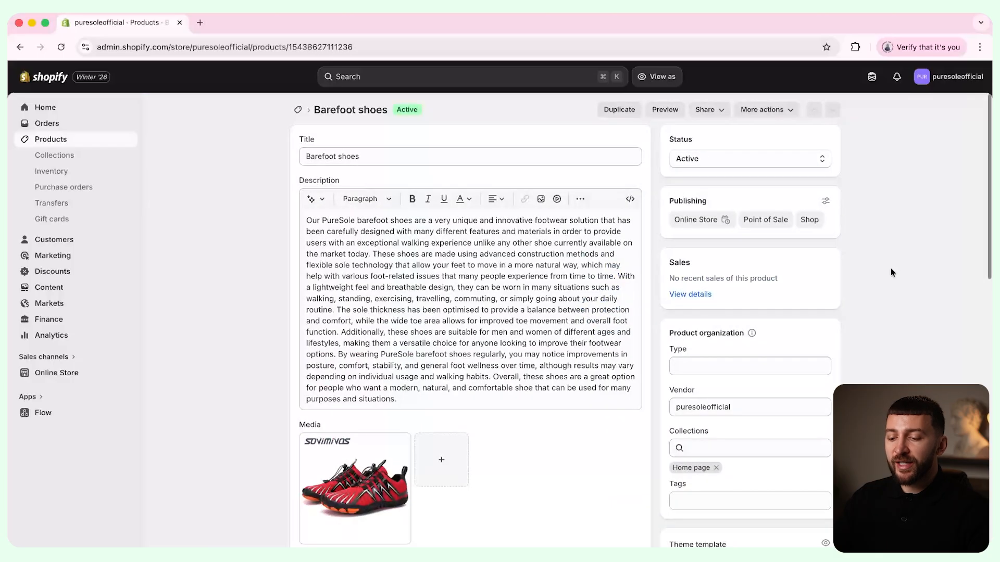
scroll(891, 268, down, 4)
click(780, 451)
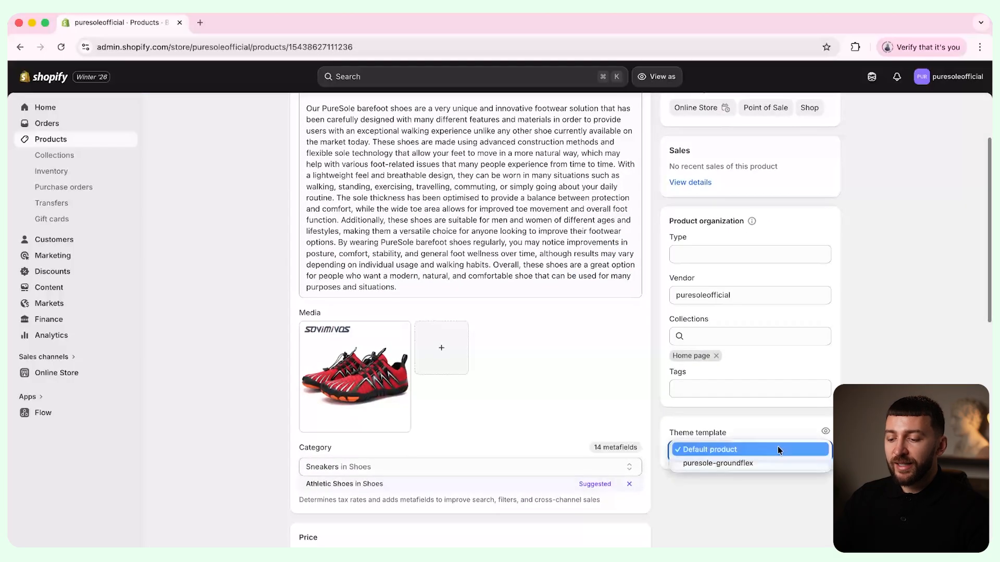
click(744, 463)
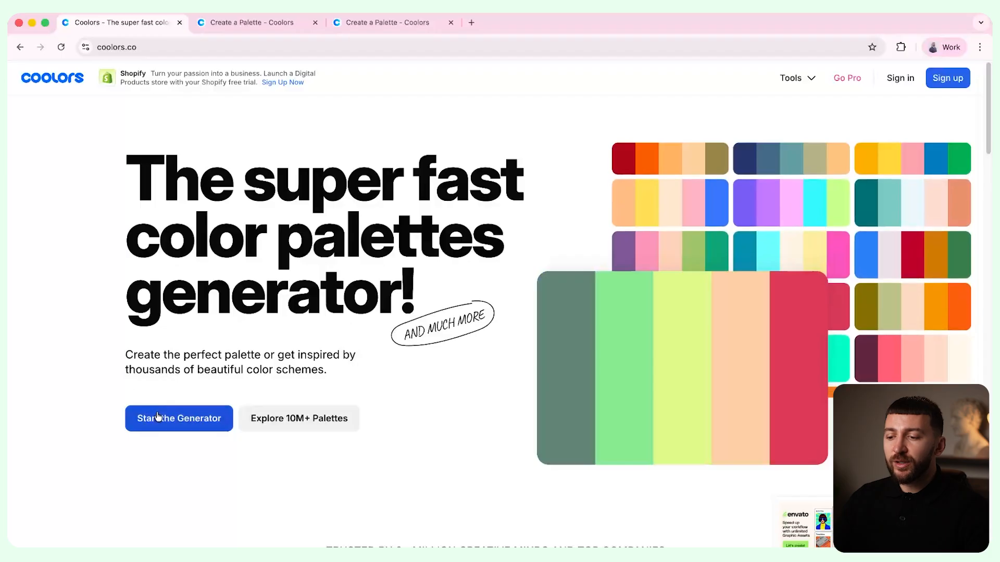
- Start the Coolors palette generator and lock the black 000000, white FCFCFC and grey E4E4E4 colors
click(204, 418)
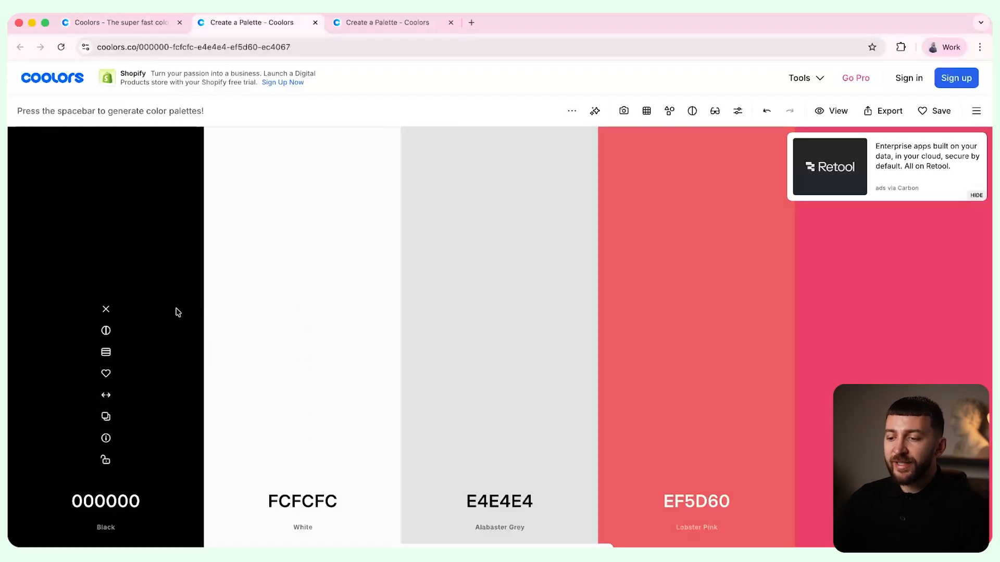
click(106, 461)
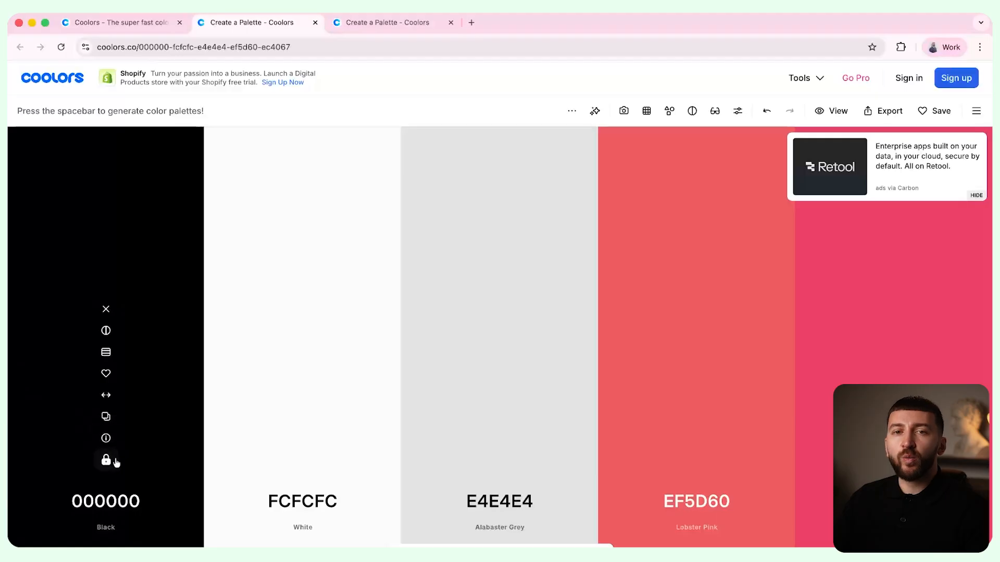
click(303, 460)
click(499, 459)
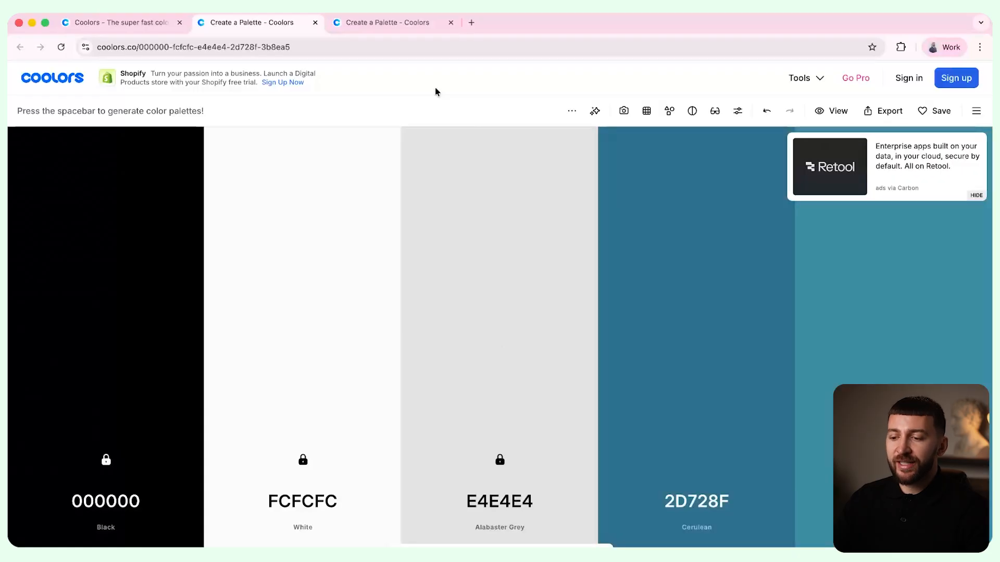
- Generate several new accent color pairs around the locked neutrals, and switch to the other open Coolors palette
key(space)
key(space)
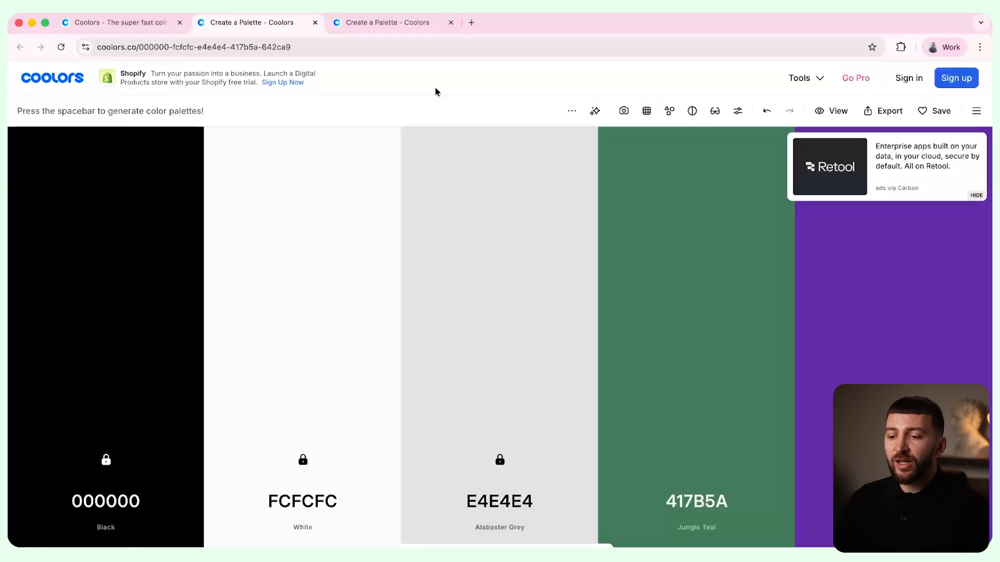
key(space)
key(space)
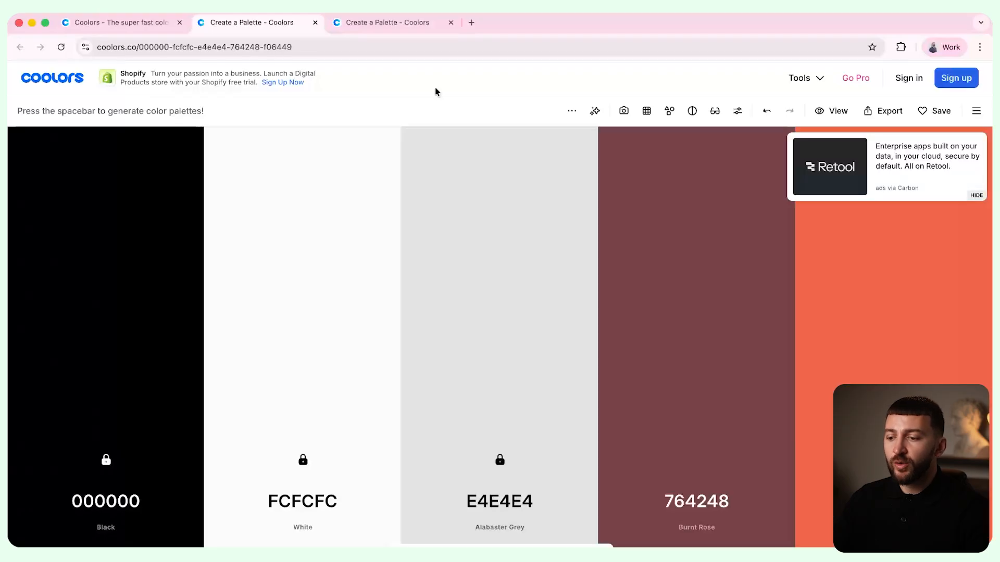
click(392, 27)
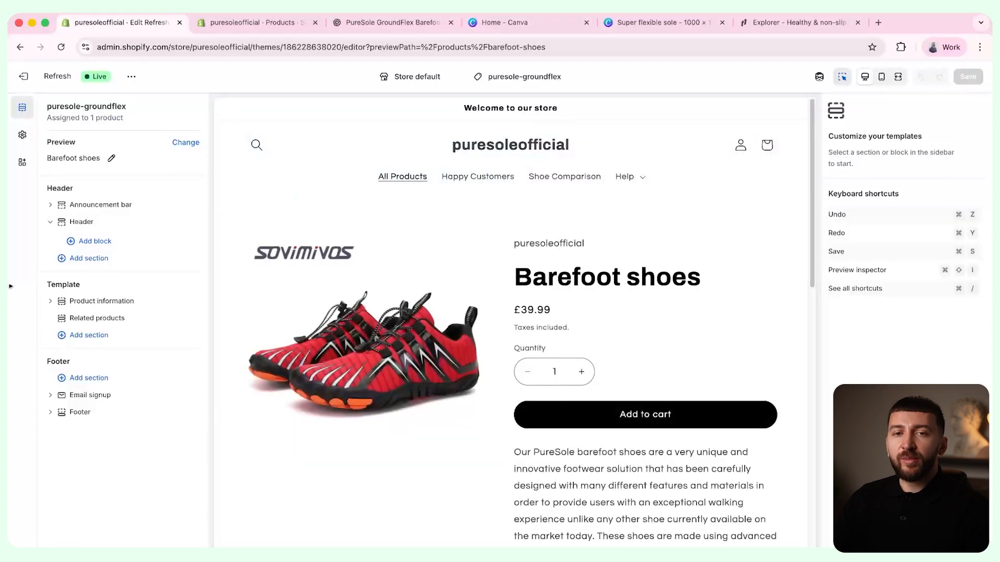
- In the Shopify theme's color settings, set Scheme 1's background to #FCFCFC and its text to #000000
click(22, 136)
click(70, 163)
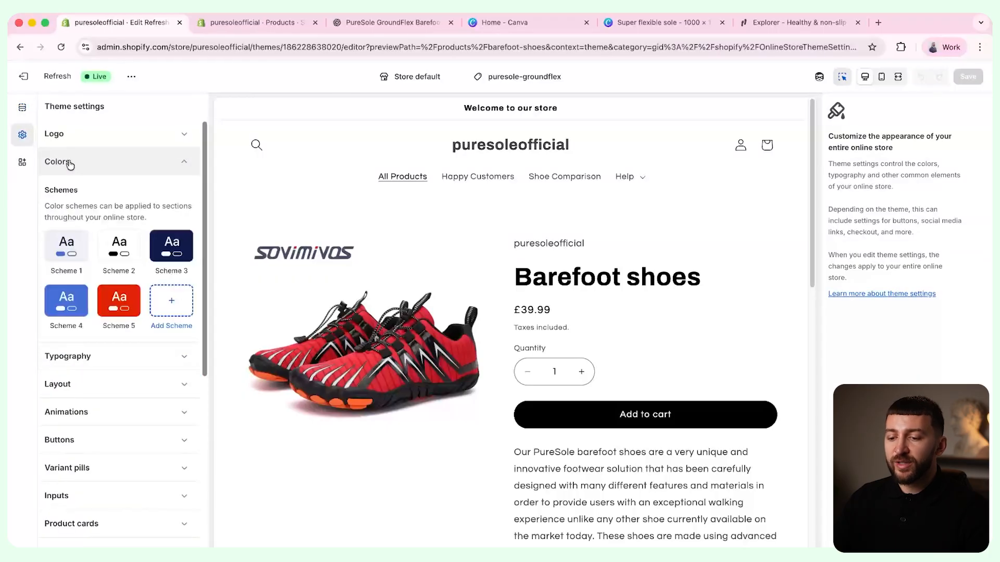
click(66, 247)
click(133, 249)
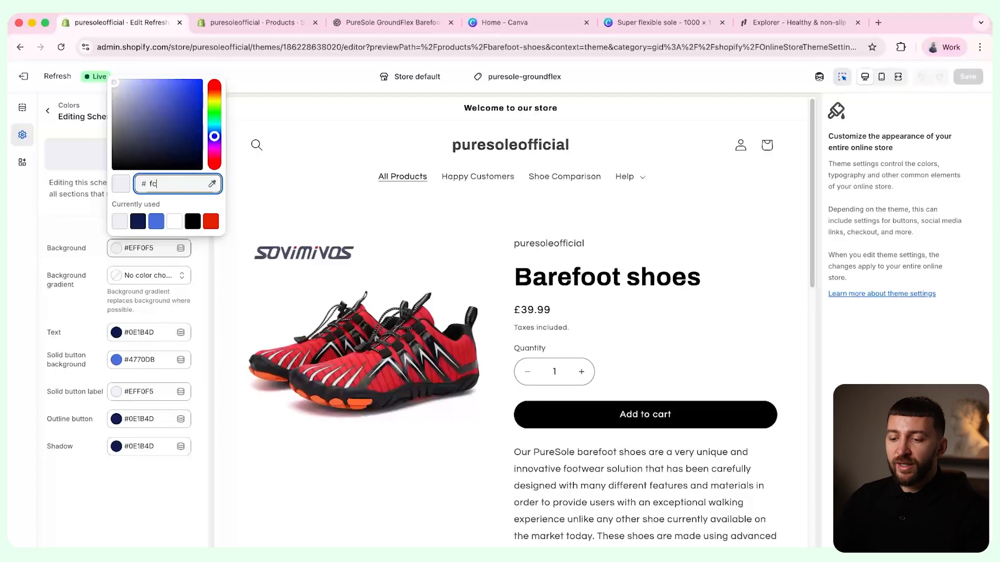
click(62, 282)
click(156, 332)
drag(135, 207, 80, 289)
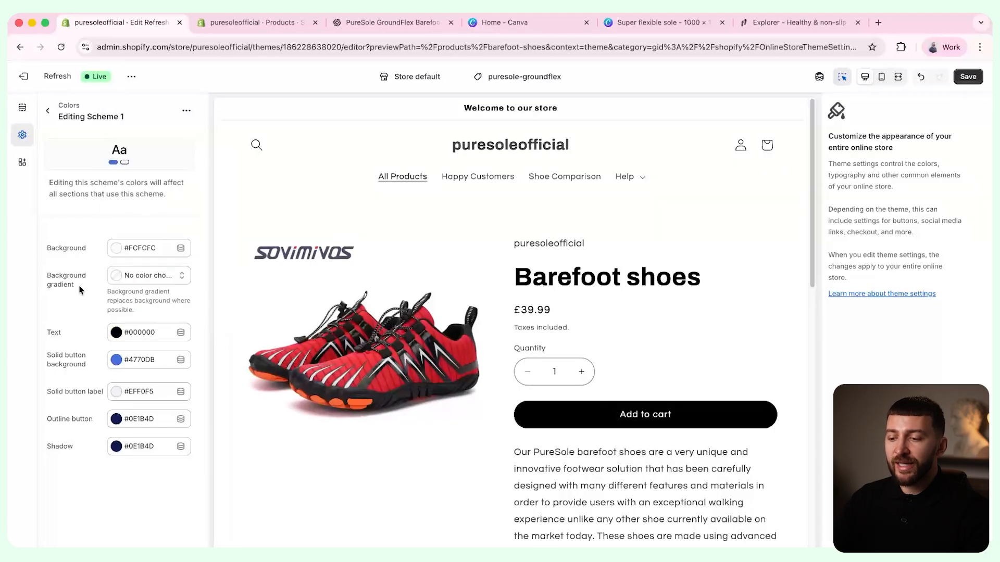
- Set Scheme 1's solid button background, outline button and shadow to #D3DE5B, and recolor its solid button label
click(130, 364)
text(D3DE5B)
click(71, 306)
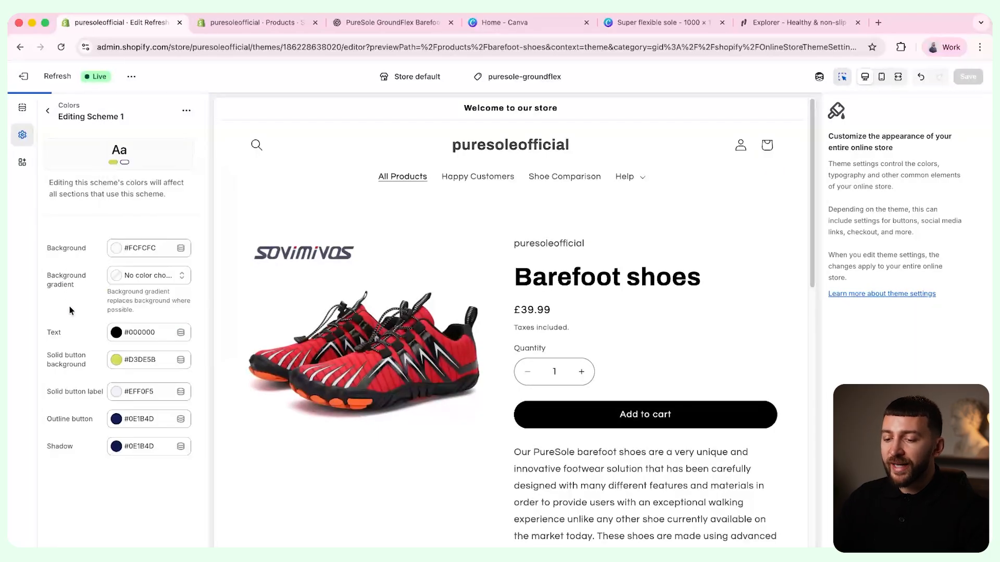
click(147, 398)
click(64, 305)
click(146, 419)
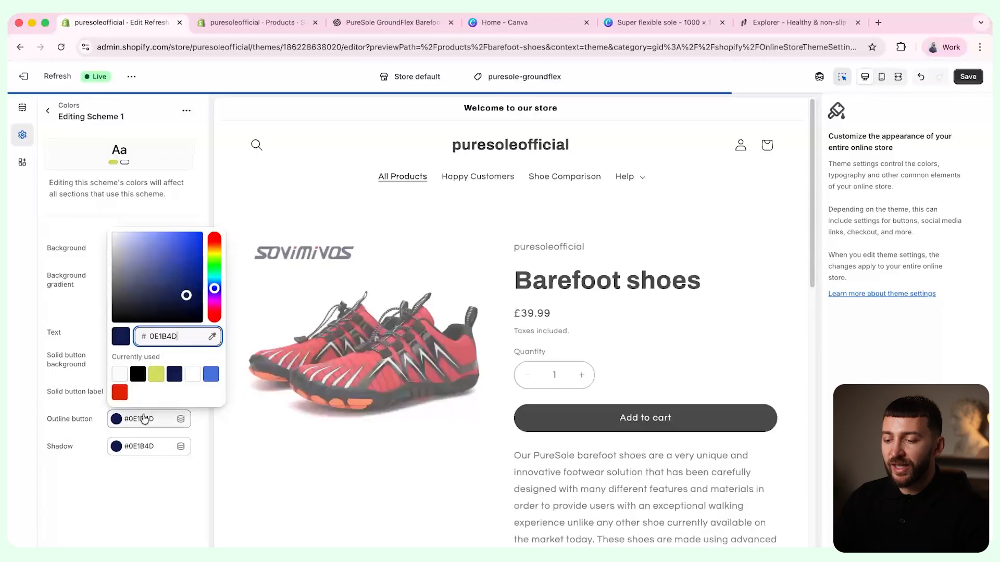
text(D3DE5B)
click(155, 446)
text(D3DE5B)
click(105, 260)
- Set the background color of Scheme 2 to #D3DE5B
click(47, 112)
click(112, 244)
click(137, 248)
text(D3DE5B)
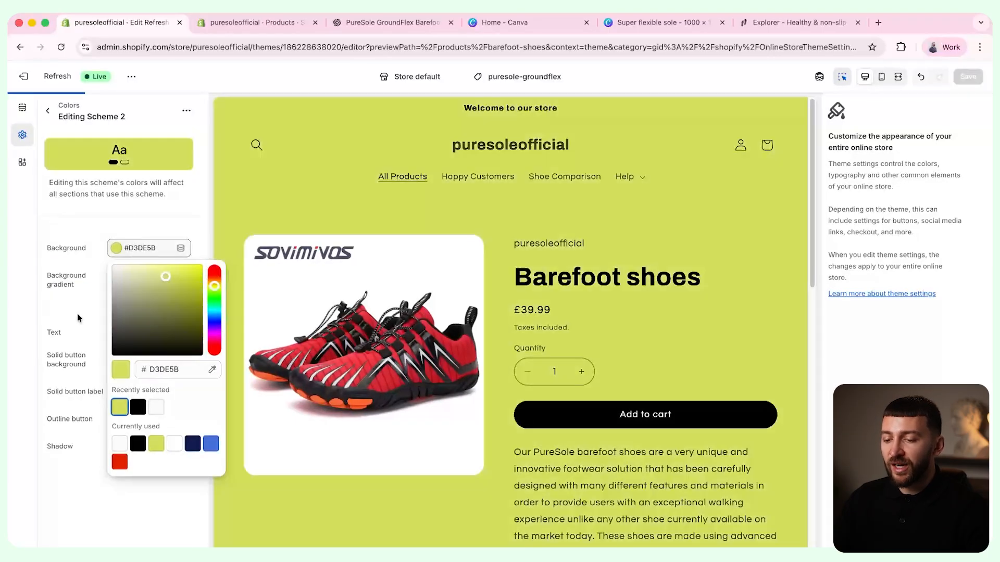
click(65, 307)
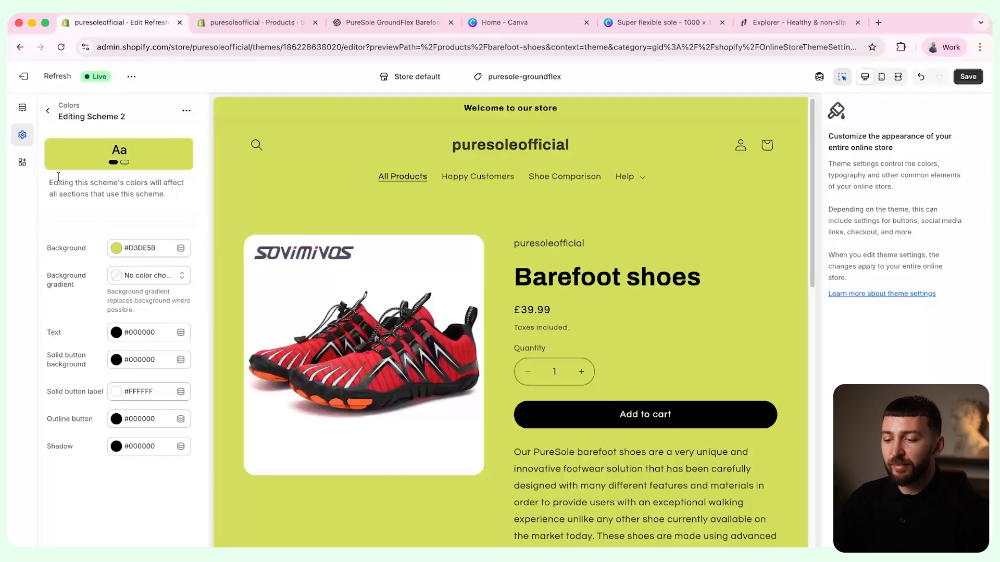
- Set the background color of Scheme 3 to #3A301A
click(47, 112)
click(178, 247)
click(162, 248)
double_click(169, 369)
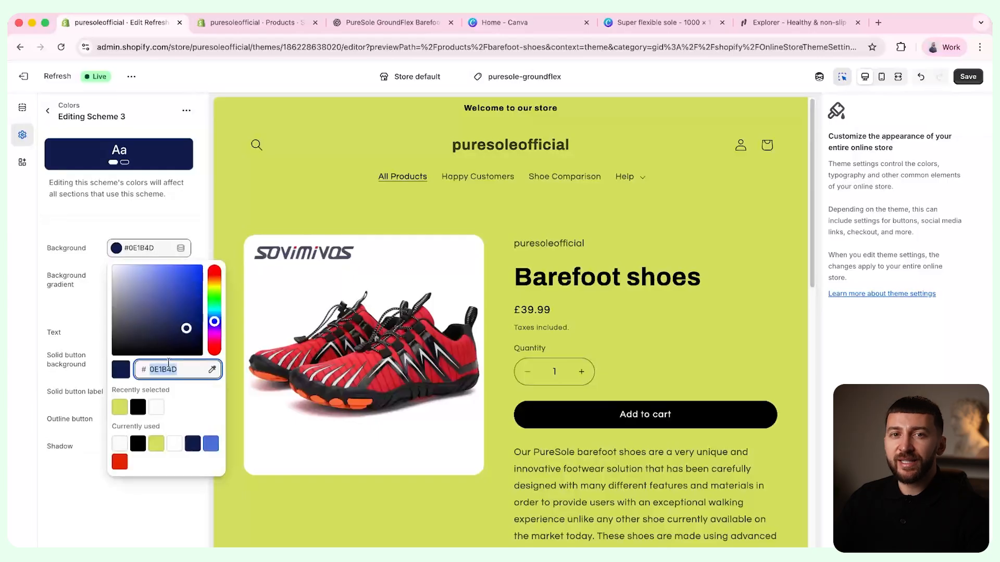
text(3A301A)
click(84, 327)
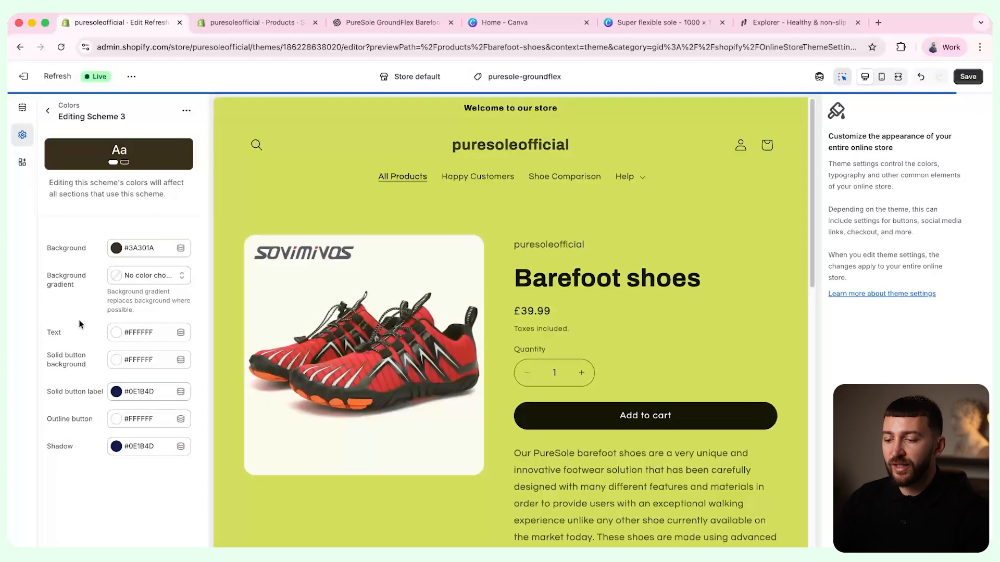
- Change Scheme 3's solid button label and shadow colors to #3A301A
click(143, 400)
click(117, 315)
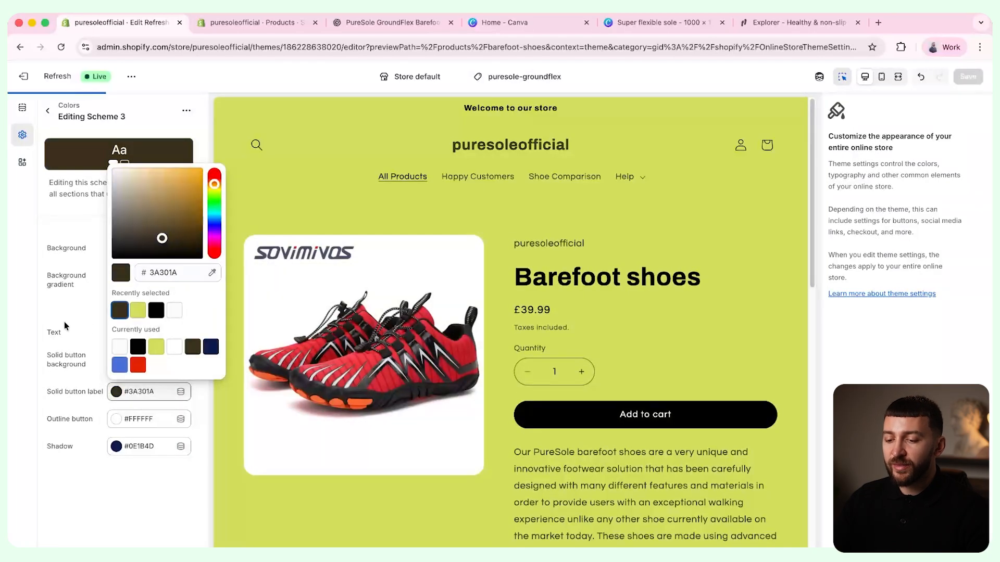
click(64, 323)
click(142, 447)
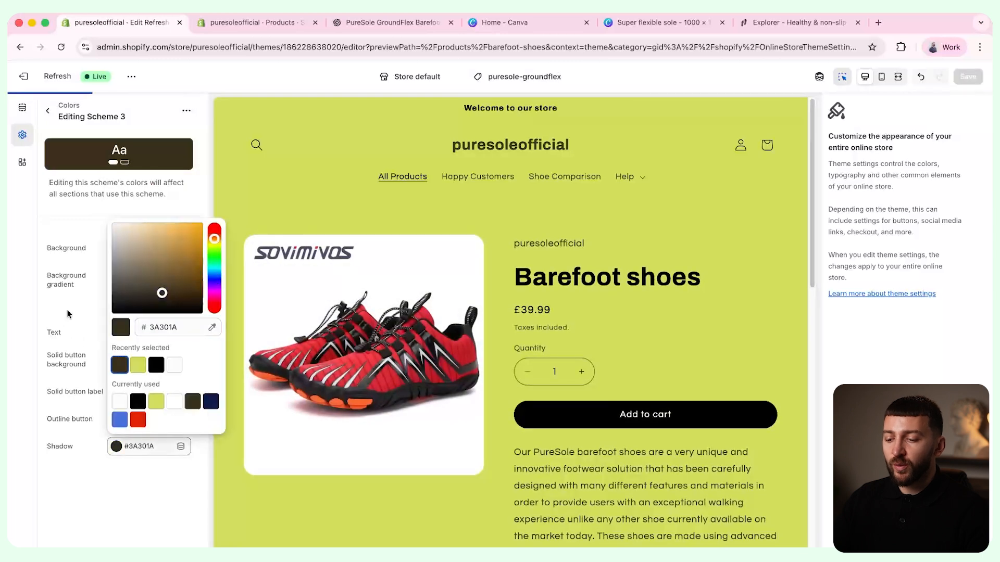
click(67, 320)
- Set the background color of Scheme 4 to #E4E4E4
click(47, 110)
click(66, 301)
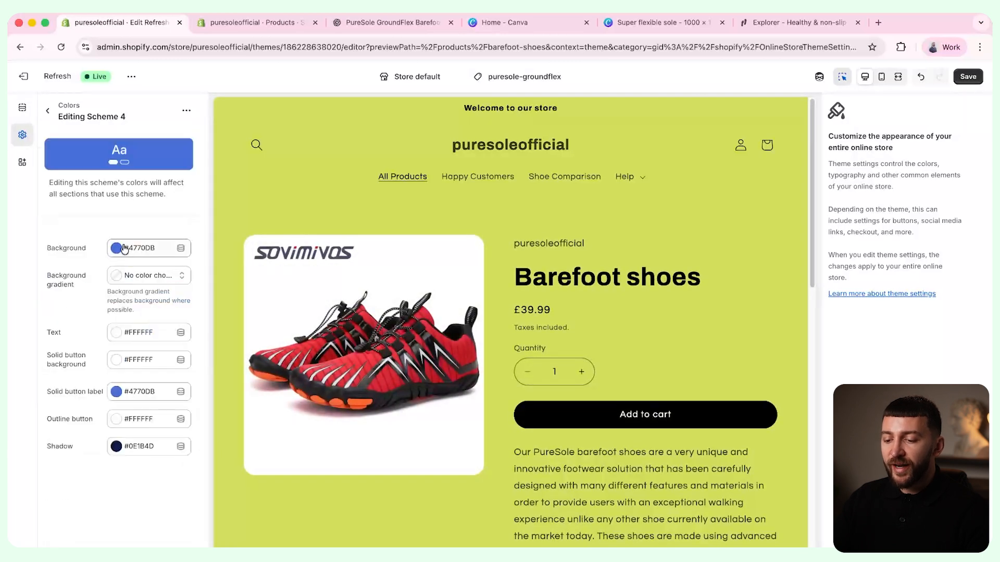
click(125, 248)
text(E4E4E4)
click(15, 297)
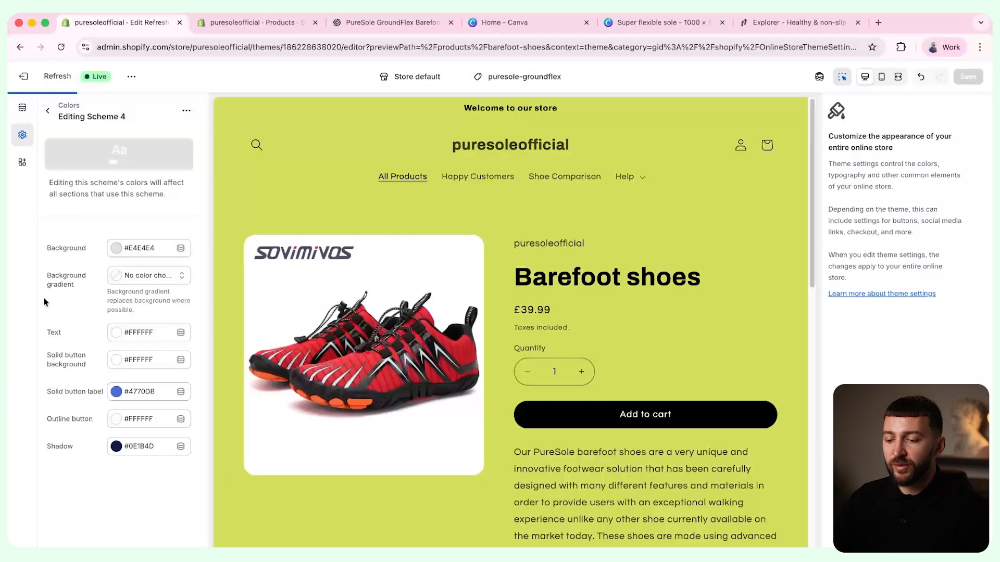
- Recolor Scheme 4's solid button background and solid button label, using the brand color #D3DE5B
click(57, 332)
click(56, 332)
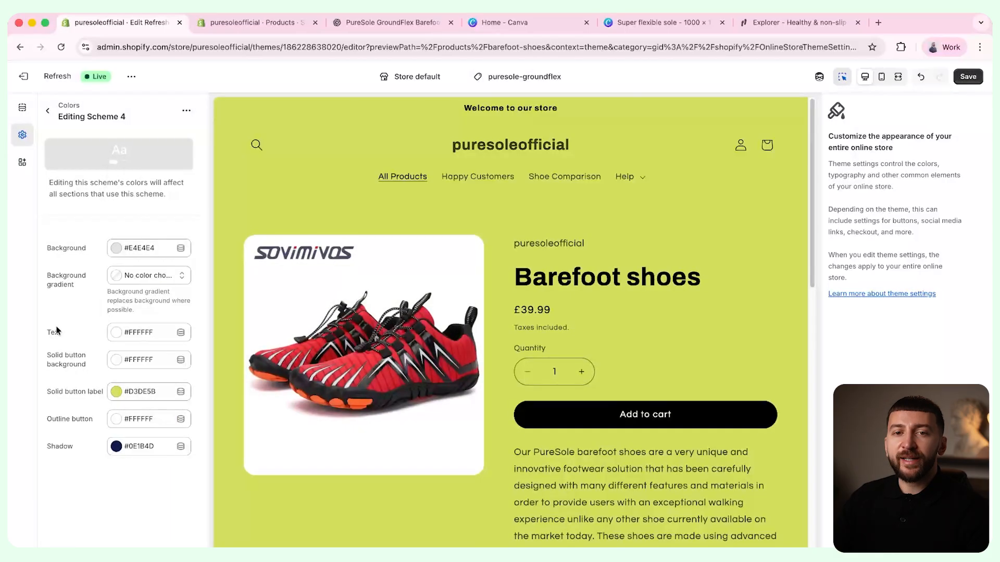
click(138, 364)
click(156, 278)
click(50, 307)
click(144, 391)
click(136, 347)
click(63, 327)
- Apply Scheme 1 as the color scheme of the Product information section
click(245, 233)
click(927, 151)
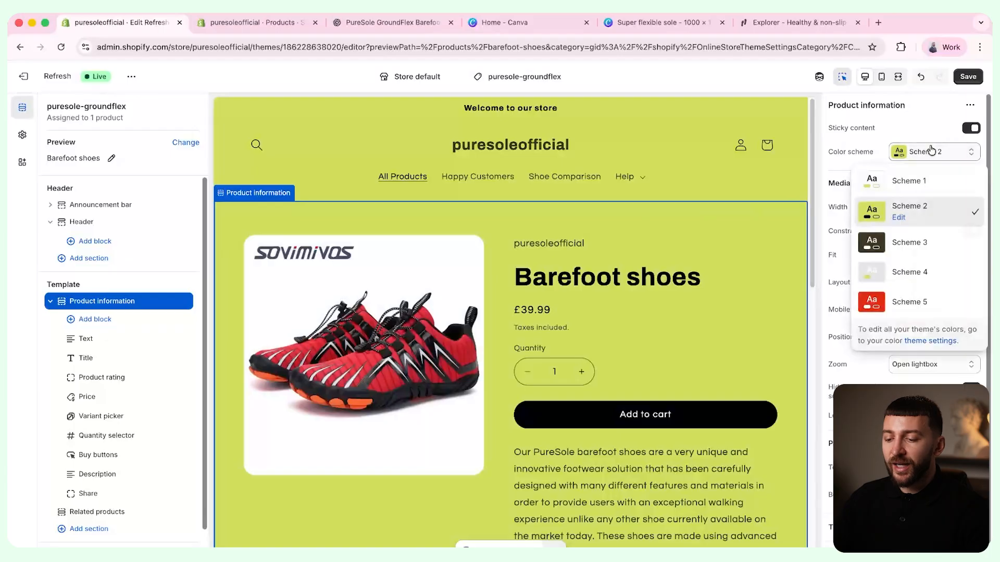
click(921, 180)
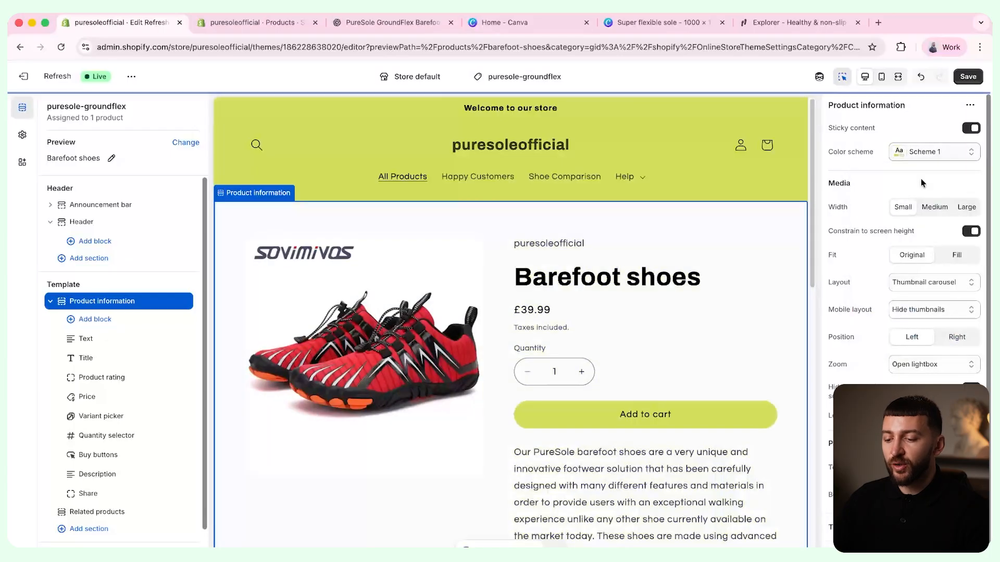
- Apply Scheme 3 as the color scheme of the store header
click(698, 145)
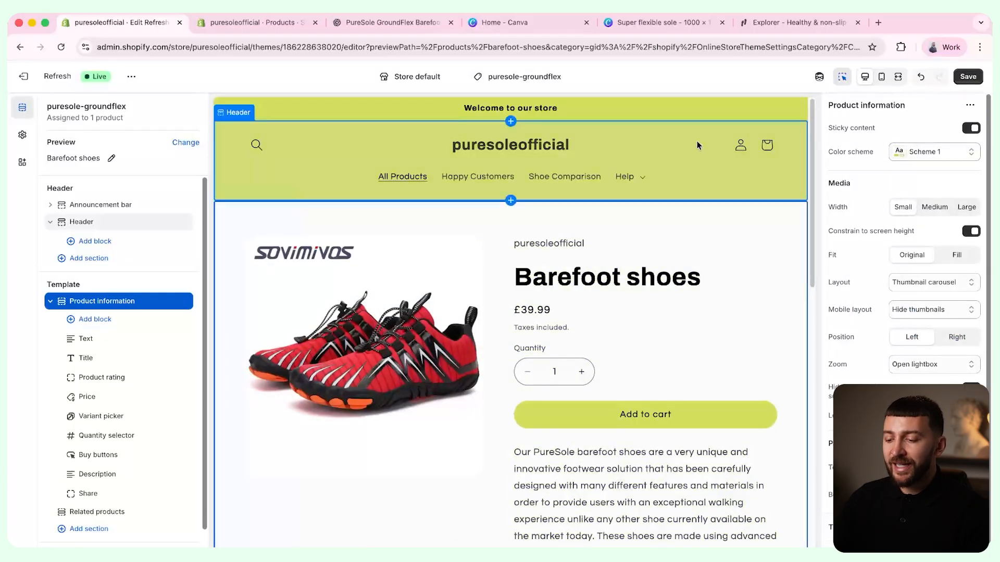
click(938, 344)
click(928, 417)
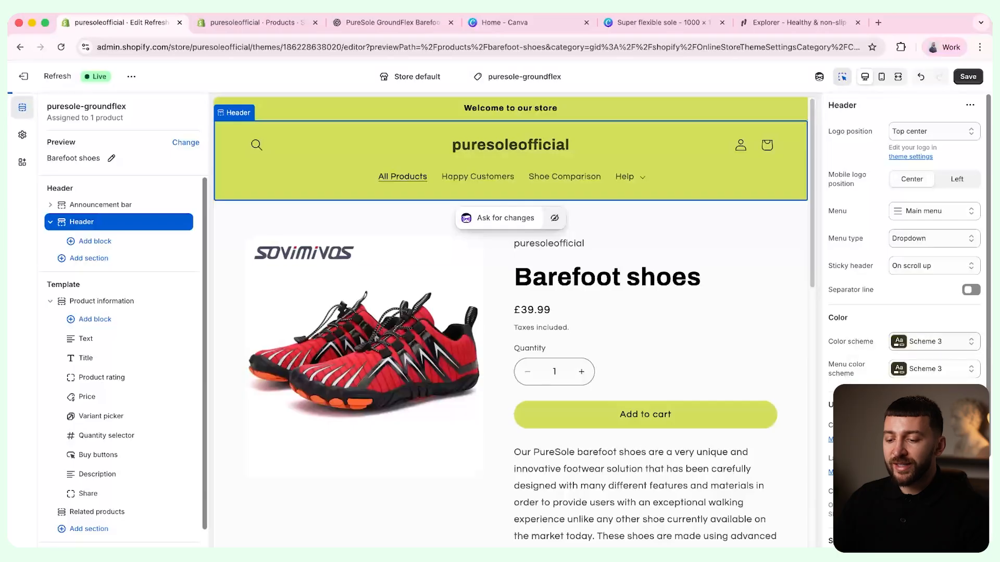
- Review the announcement bar's color scheme options and save the theme changes
click(617, 116)
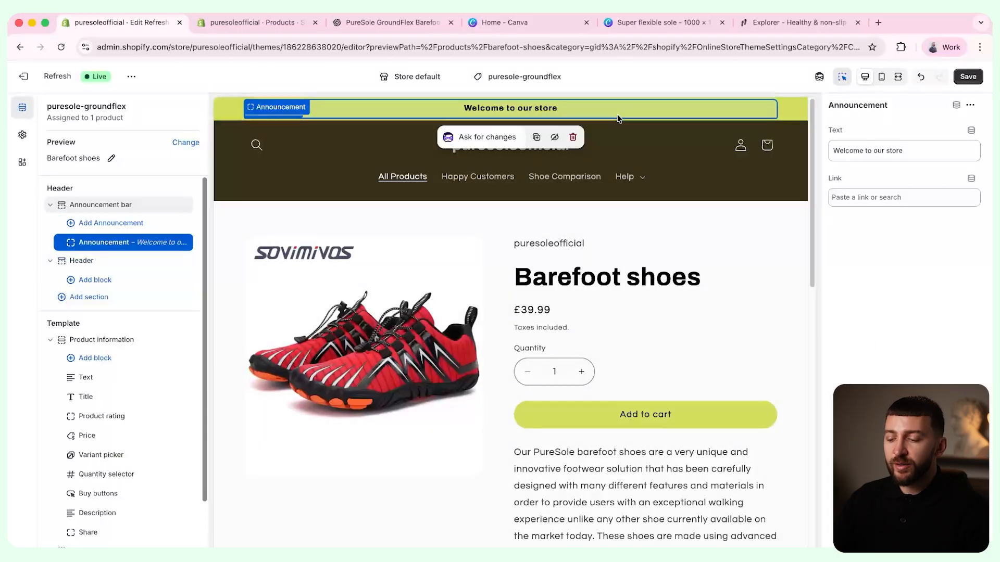
click(784, 115)
click(924, 179)
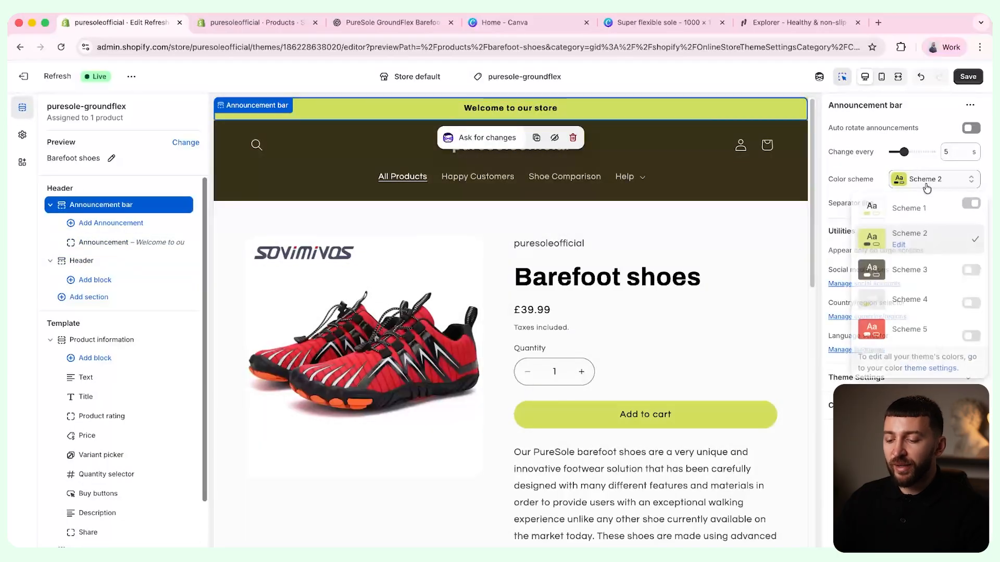
click(834, 192)
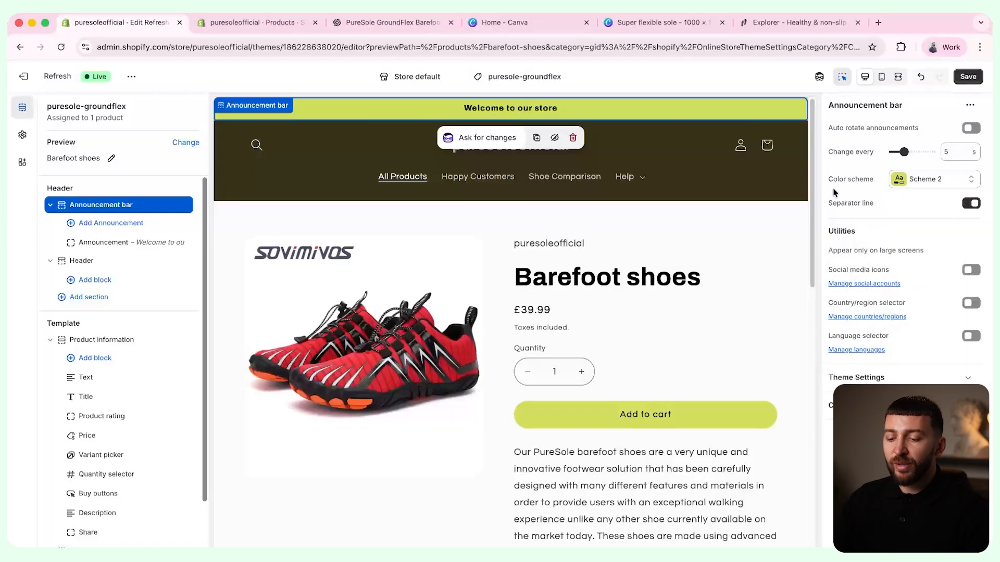
click(964, 78)
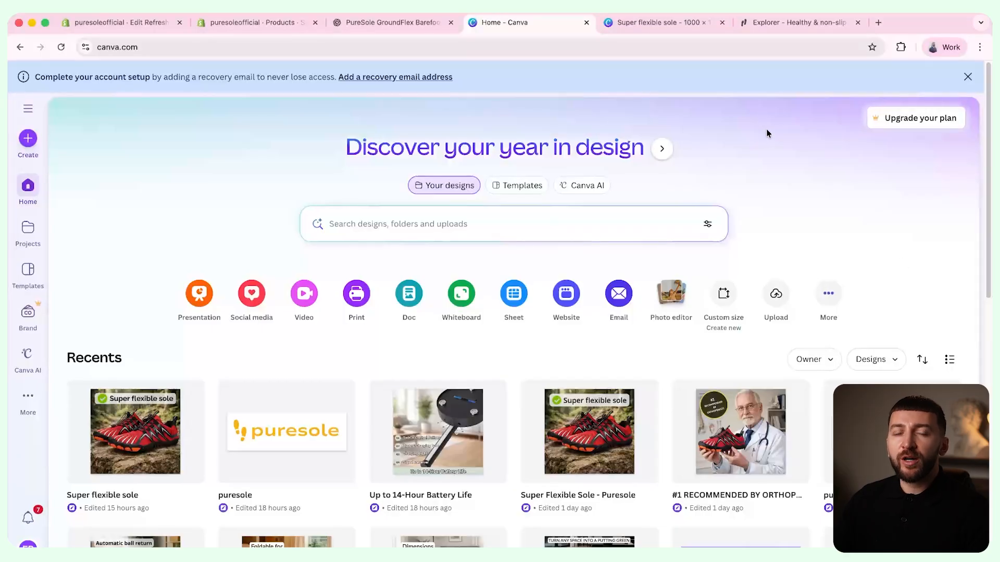
- Create a new blank Canva design with a custom size of 265 × 90 px
click(722, 294)
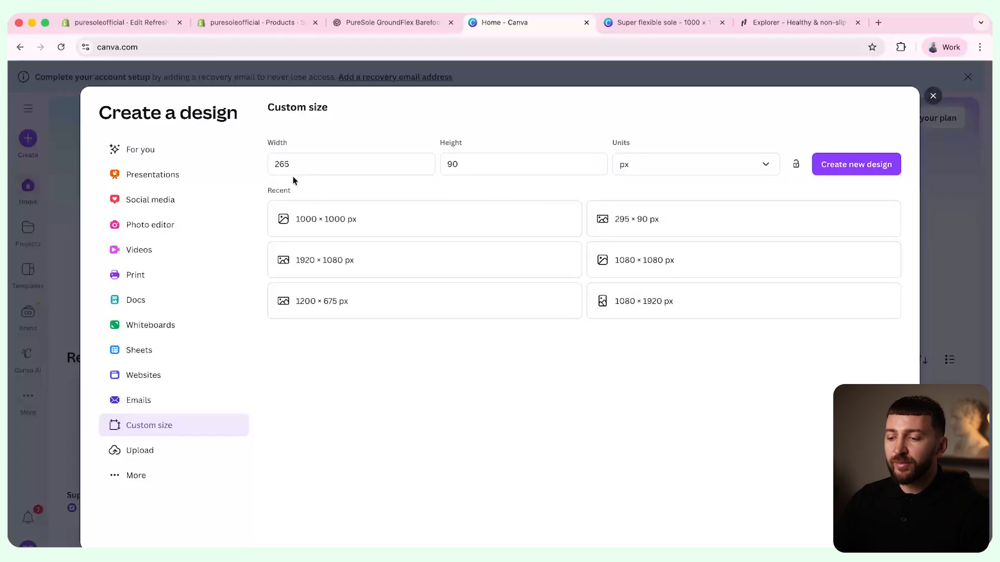
click(474, 166)
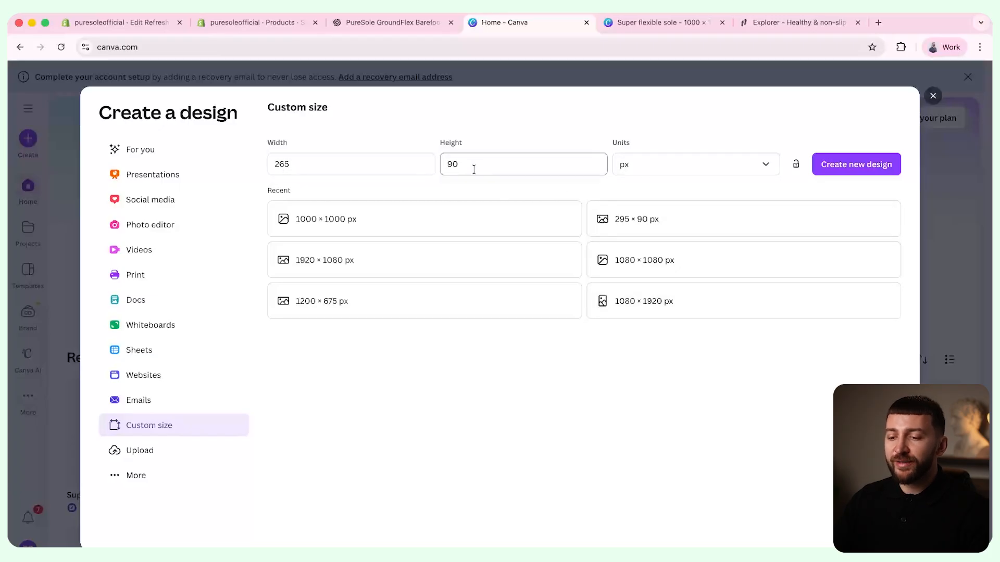
click(853, 170)
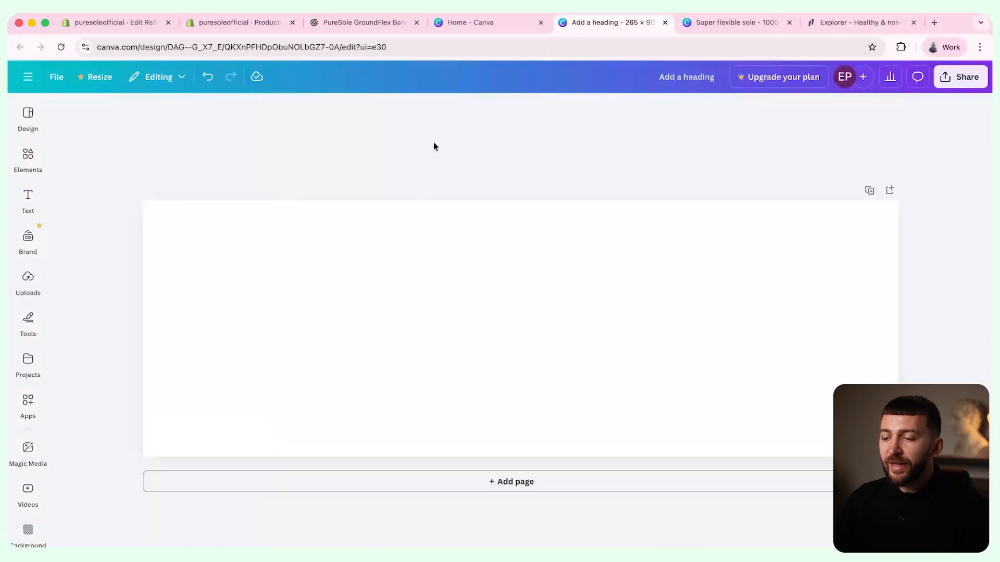
- Add a heading reading "puresole" to the blank design
click(31, 199)
click(167, 306)
text(puresole)
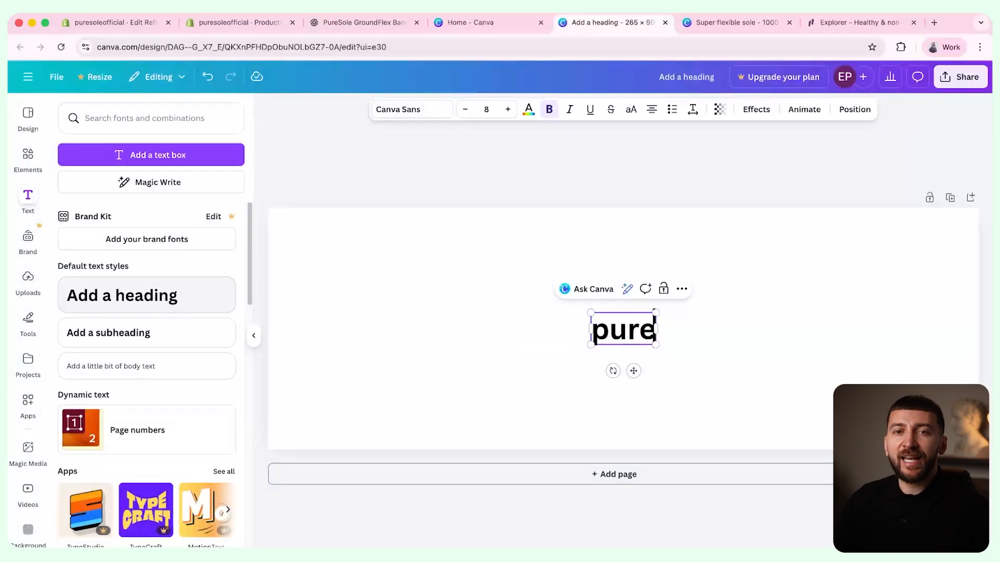
click(371, 192)
- Change the puresole heading's font to Nunito Sans Expanded in bold
click(600, 337)
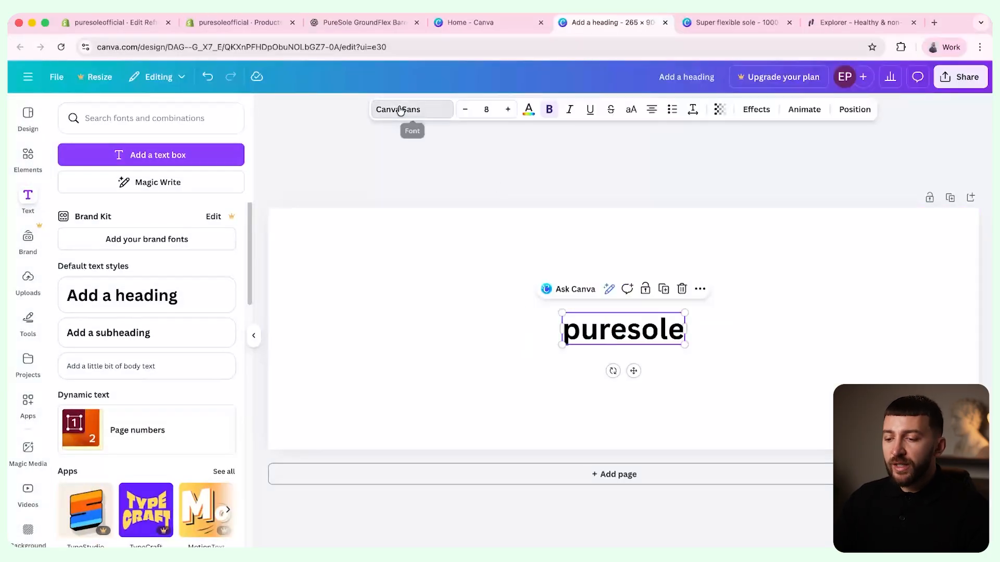
click(400, 109)
text(nuni)
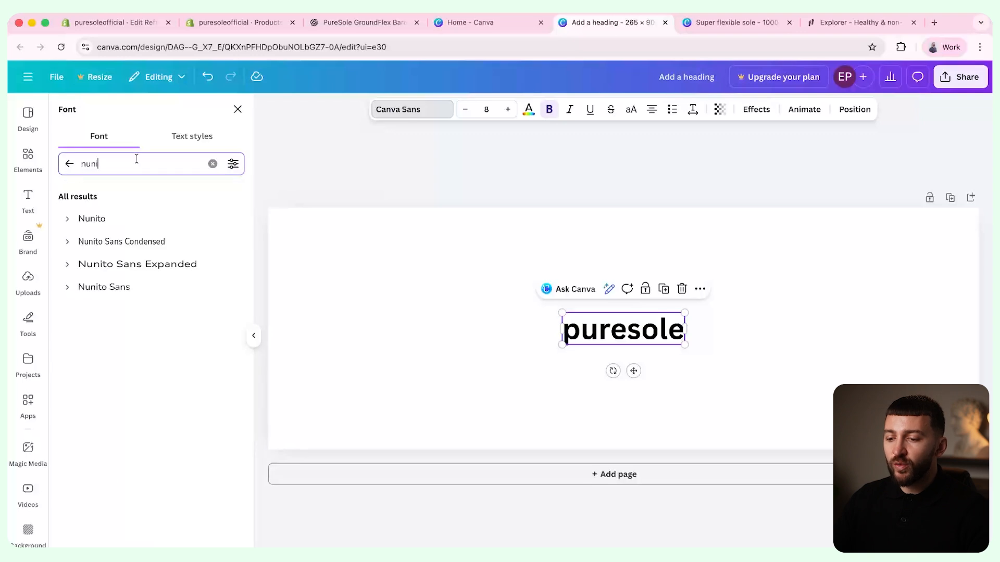
click(163, 265)
click(549, 109)
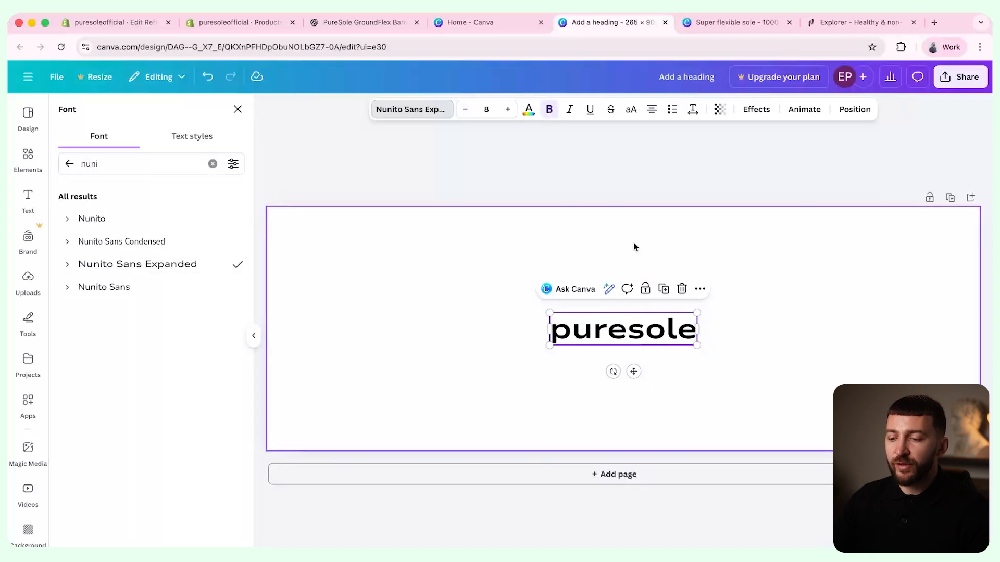
- Enlarge the puresole heading to about font size 27.5, filling the right part of the canvas and leaving room for an icon
drag(694, 312, 913, 266)
drag(552, 345, 570, 358)
click(503, 186)
click(502, 186)
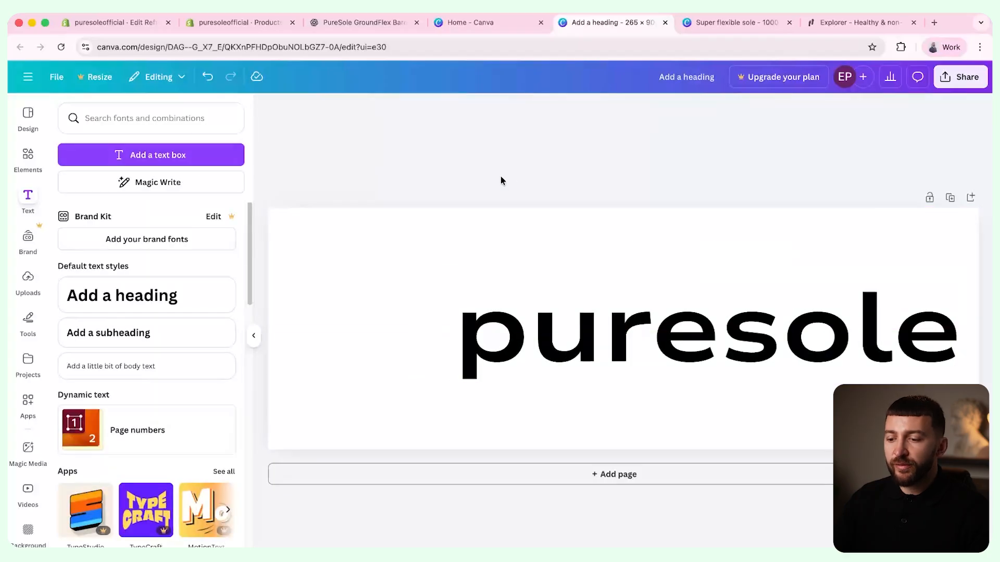
- Search the elements for "foot print" and add the black shoe-print pair from the graphics results to the design
click(28, 159)
click(106, 127)
text(foot print)
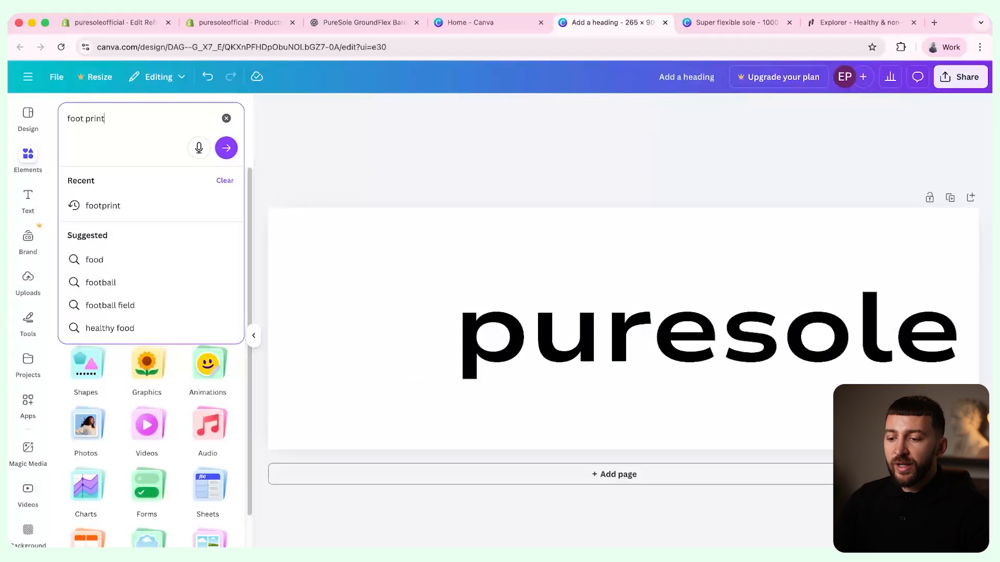
key(Return)
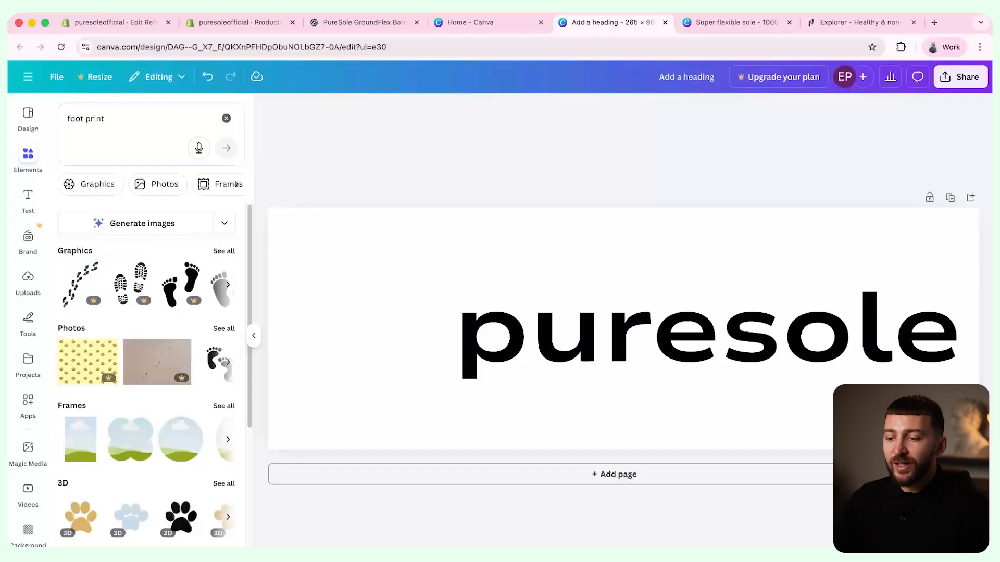
click(224, 251)
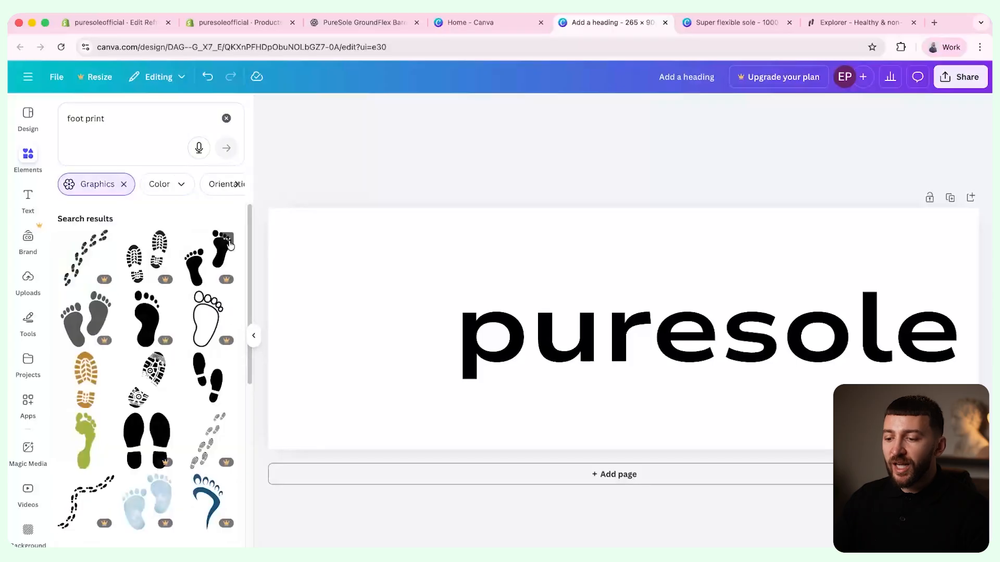
click(208, 376)
- Place the shoe-print graphic to the left of the puresole text and scale it to suit the wordmark
drag(623, 328, 368, 328)
drag(395, 377, 402, 350)
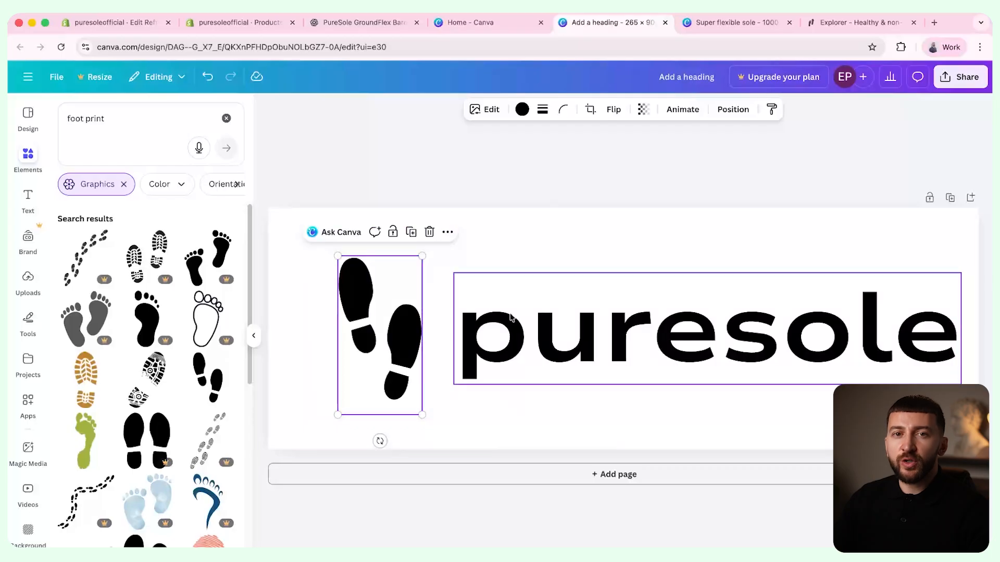
scroll(773, 501, down, 5)
click(773, 501)
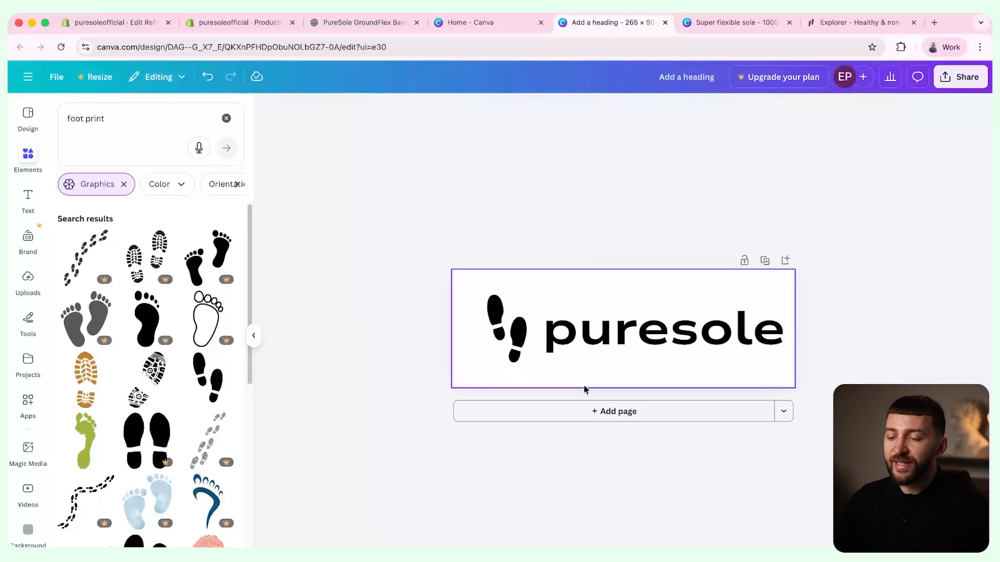
- Move the puresole text closer to the shoe prints, group both and position the group near the center of the canvas
click(599, 333)
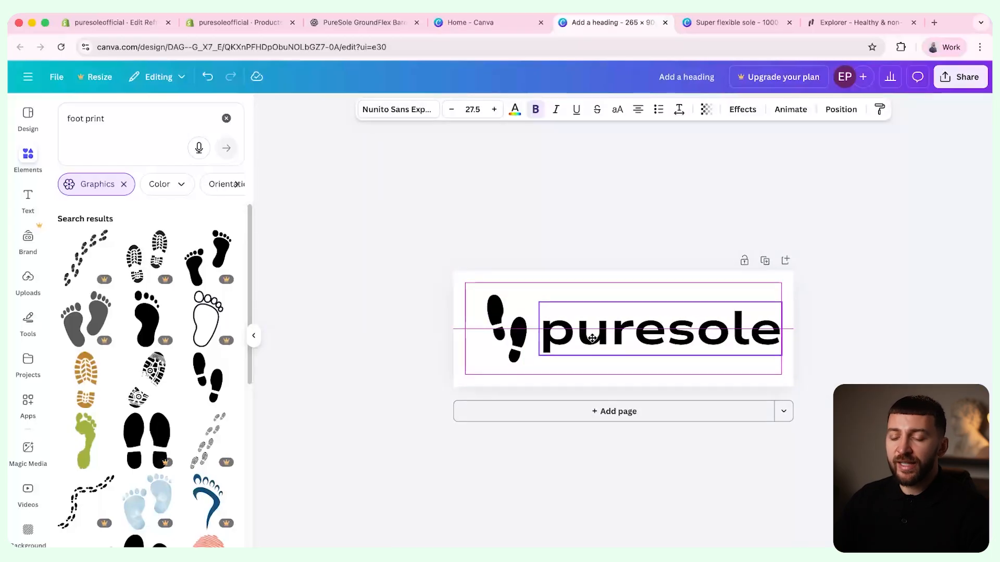
click(829, 349)
drag(413, 237, 804, 389)
click(607, 271)
drag(663, 326, 652, 324)
click(859, 337)
click(670, 337)
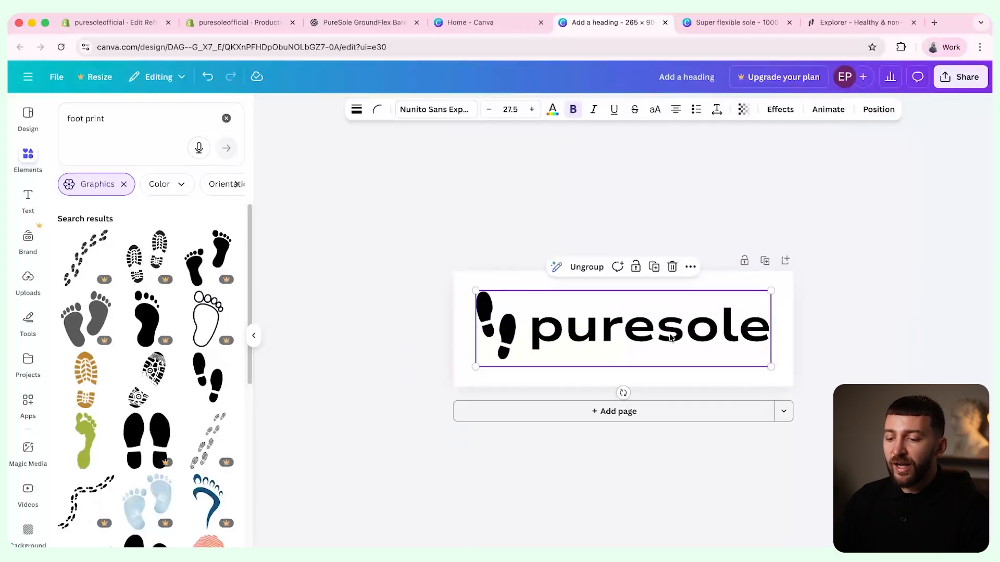
- Ungroup the logo elements and set the puresole text color to #FCB316
click(587, 267)
click(542, 243)
click(586, 316)
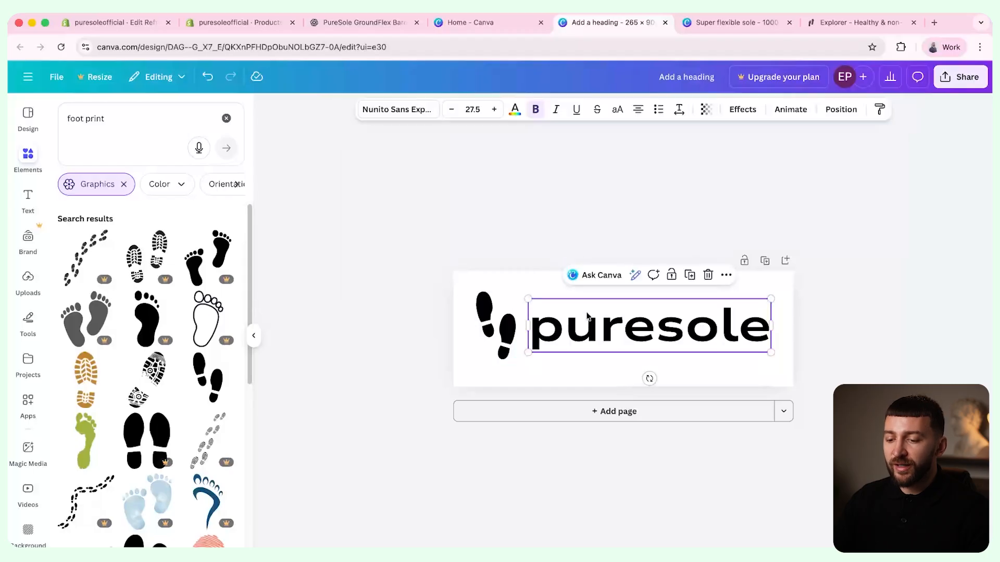
click(506, 227)
click(692, 327)
click(515, 114)
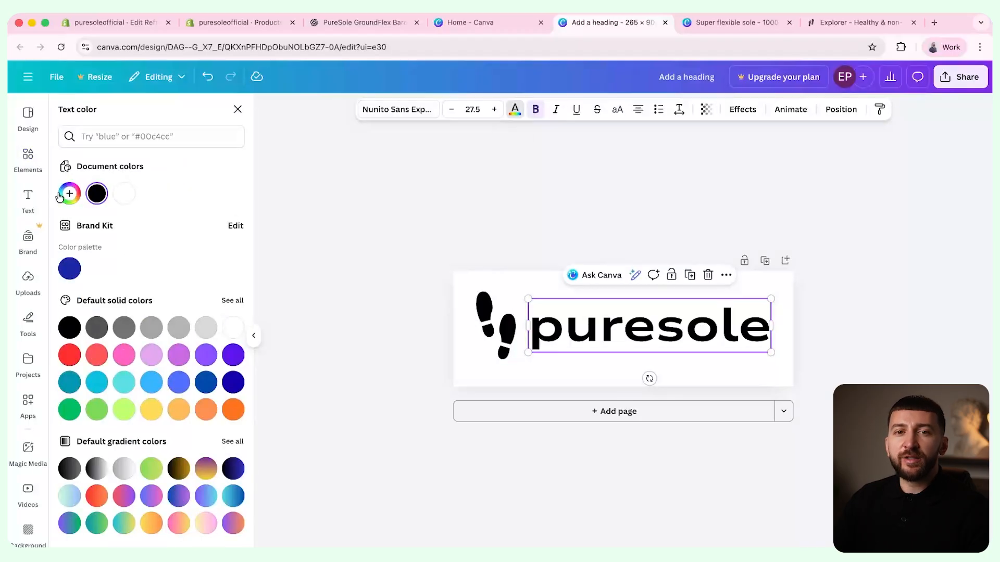
click(68, 194)
text(#FCB316)
- Recolor the shoe-print graphic with the document's orange to match the puresole text
click(495, 325)
click(521, 108)
click(125, 193)
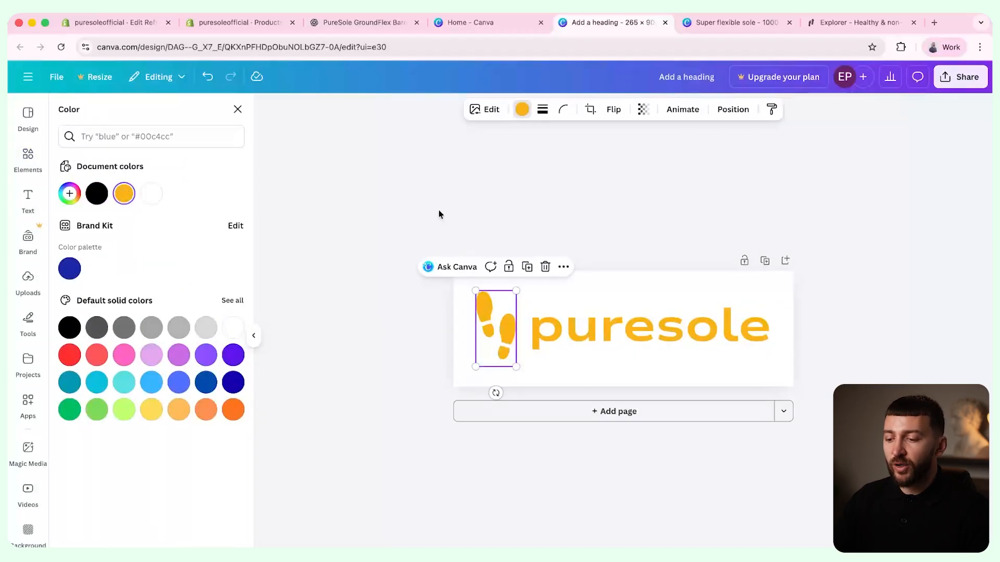
click(844, 192)
- Set up a PNG download of the logo design and choose the transparent background option
click(948, 87)
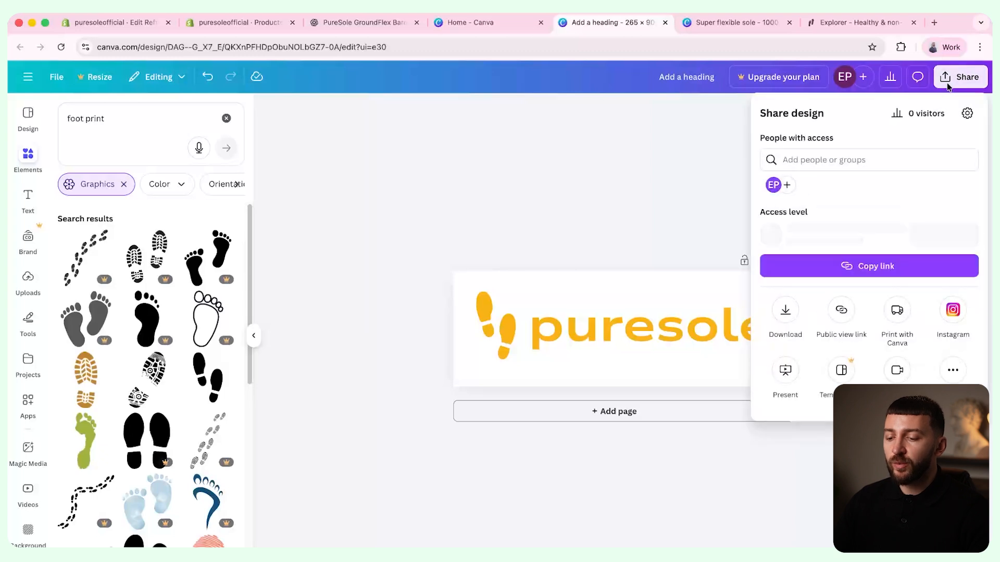
click(785, 313)
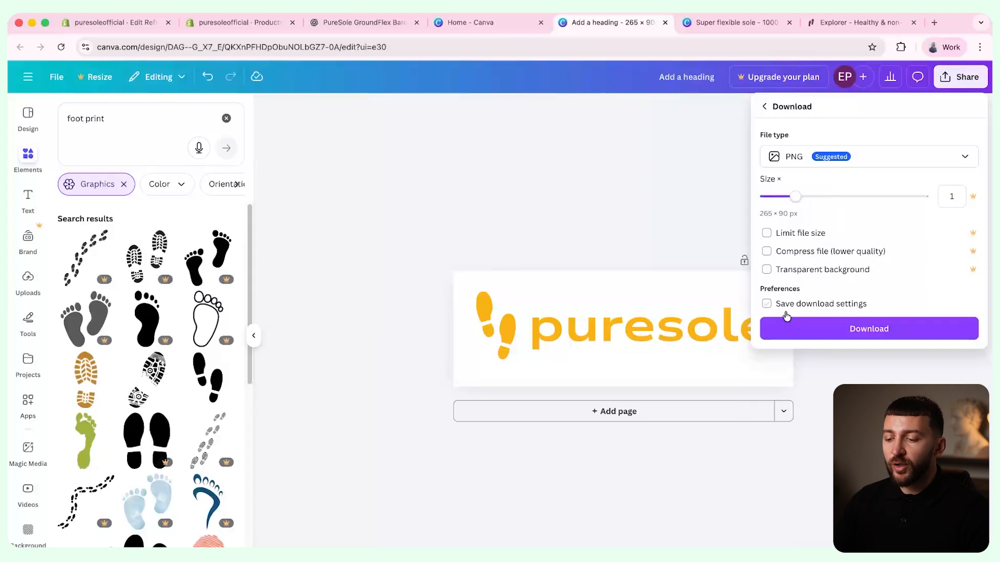
click(768, 270)
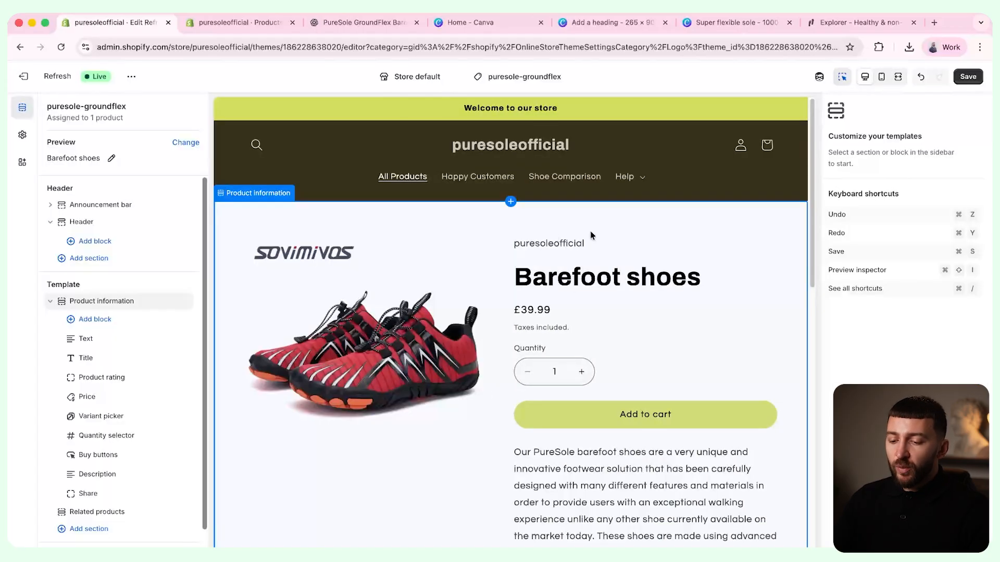
click(725, 177)
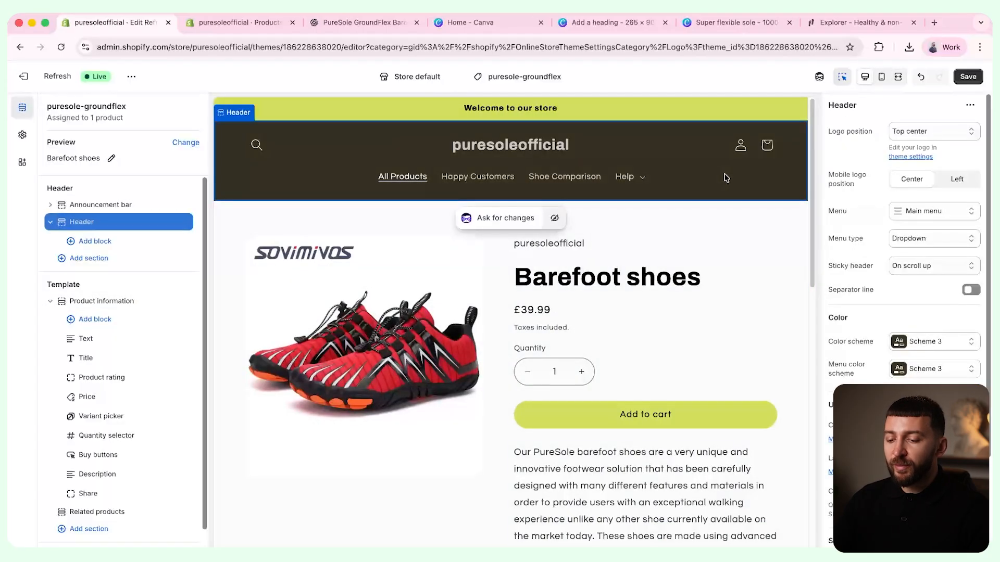
click(909, 157)
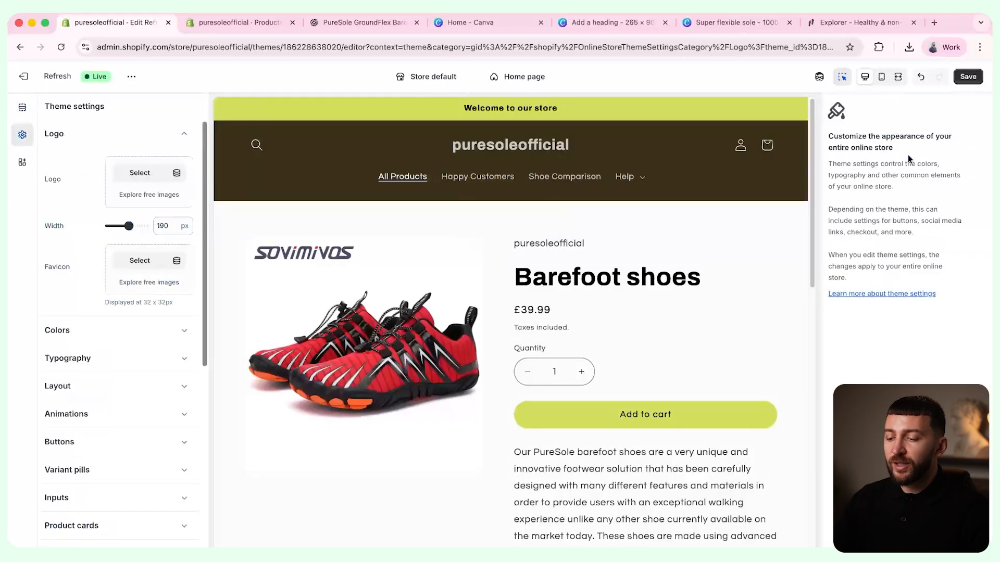
click(123, 171)
click(274, 323)
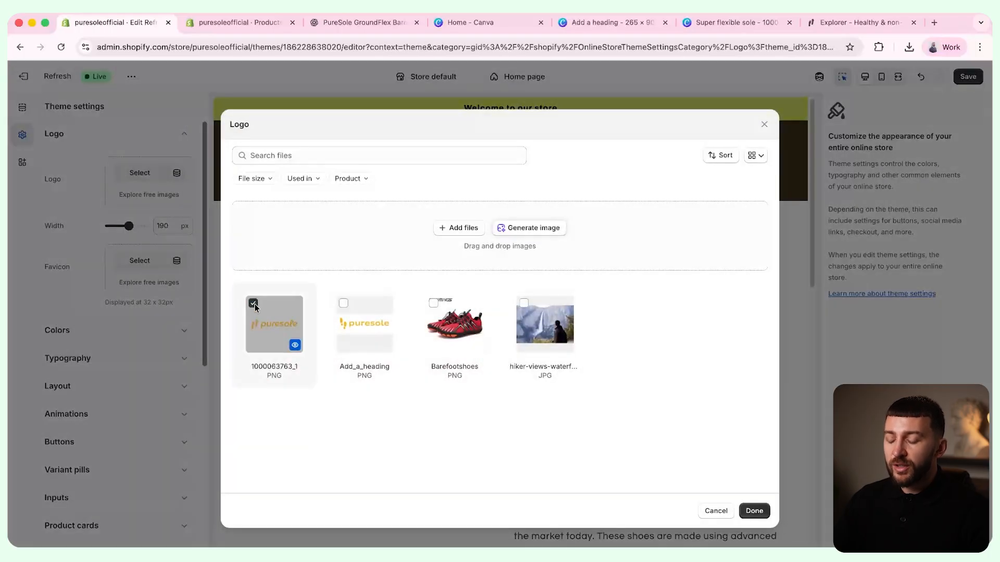
click(751, 505)
- Set the header's logo position to Middle left and reopen the theme's logo settings
click(921, 136)
click(919, 147)
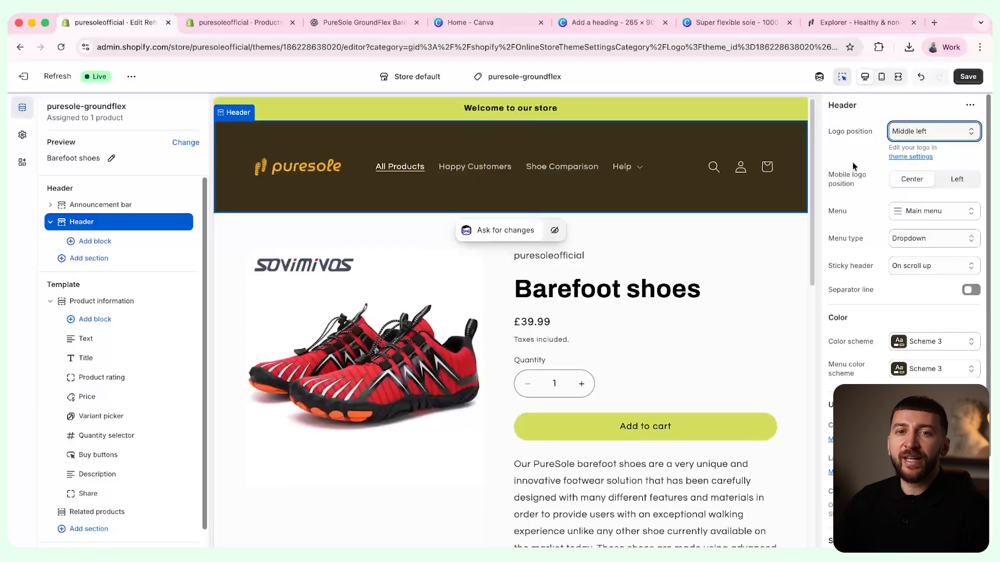
click(902, 157)
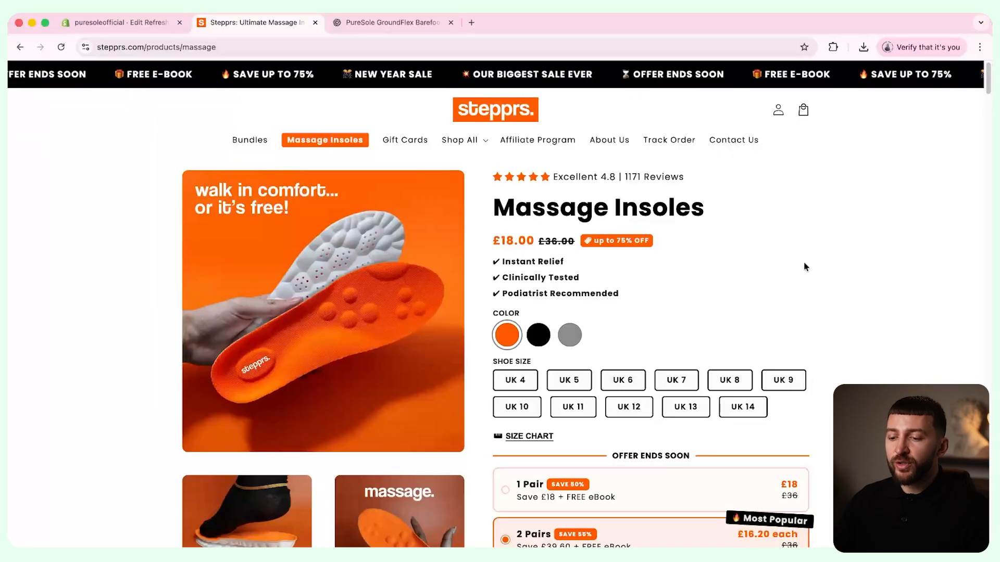
scroll(804, 264, down, 4)
scroll(805, 266, down, 6)
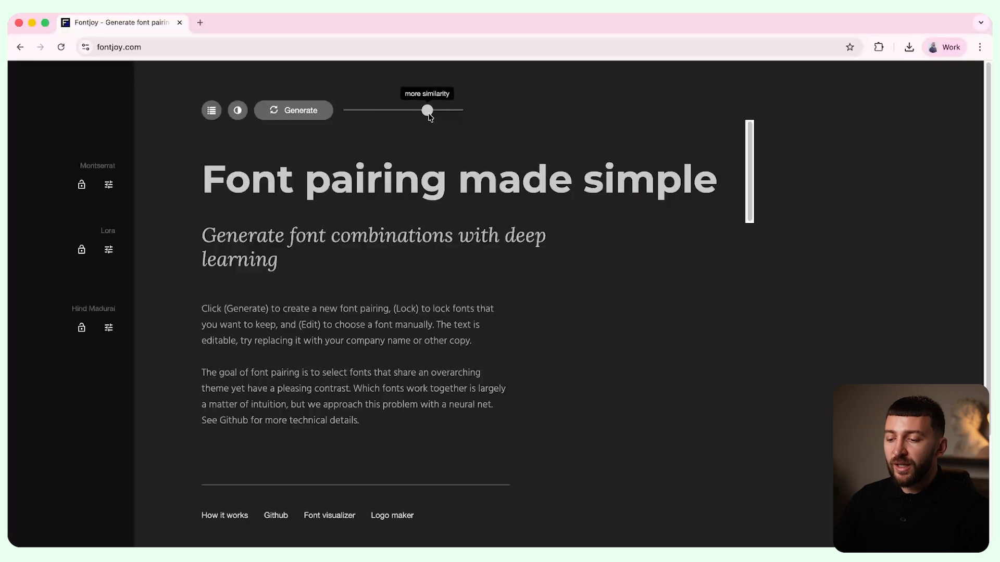
- Generate several new font pairings on Fontjoy
click(293, 115)
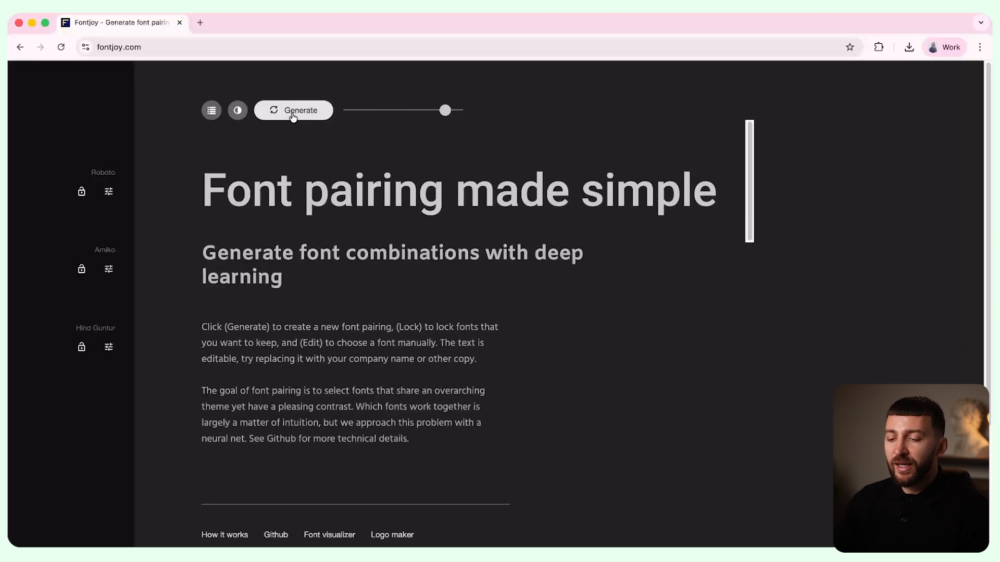
click(293, 115)
click(293, 115)
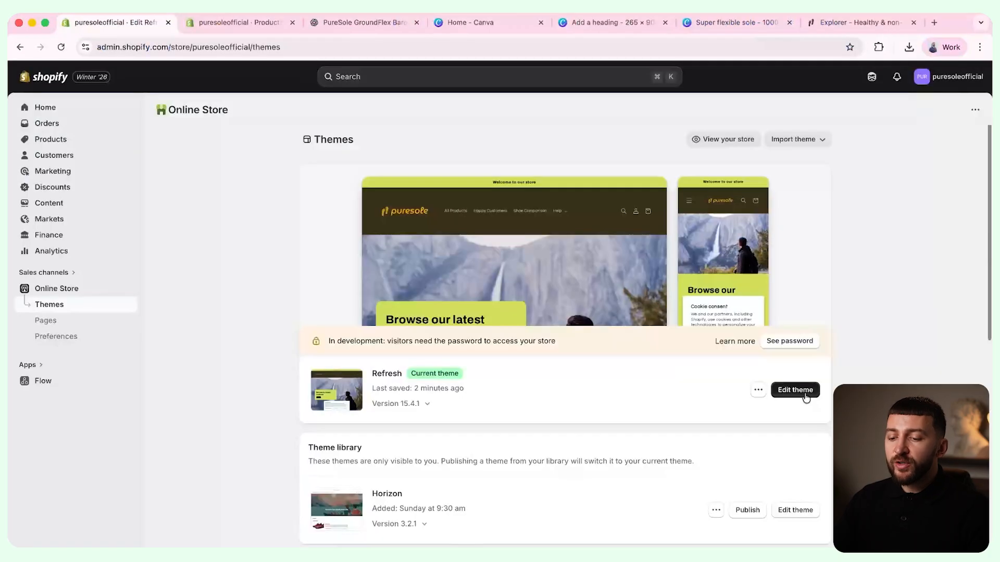
- Open the Refresh theme for editing and set the headings font to Roboto
click(797, 389)
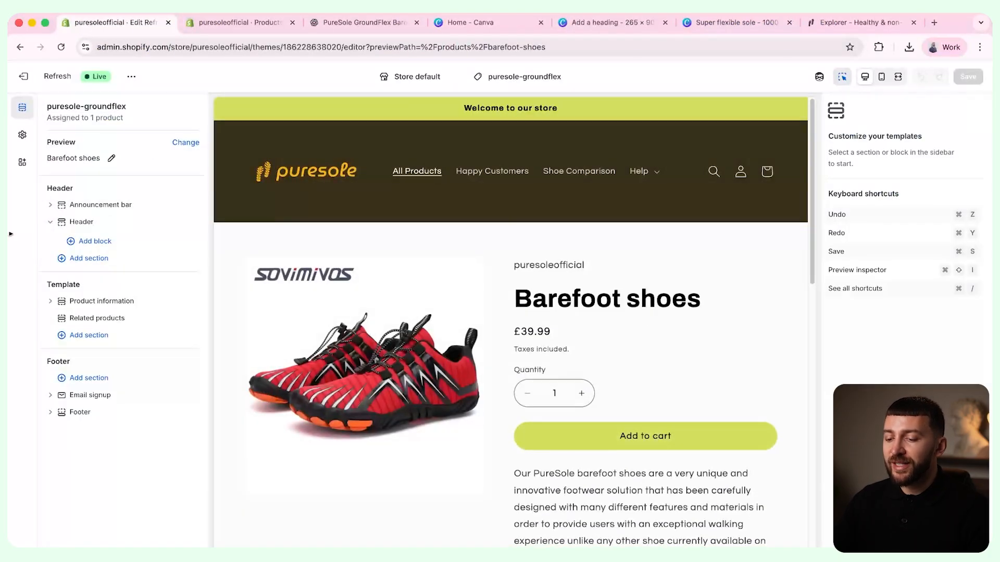
click(22, 134)
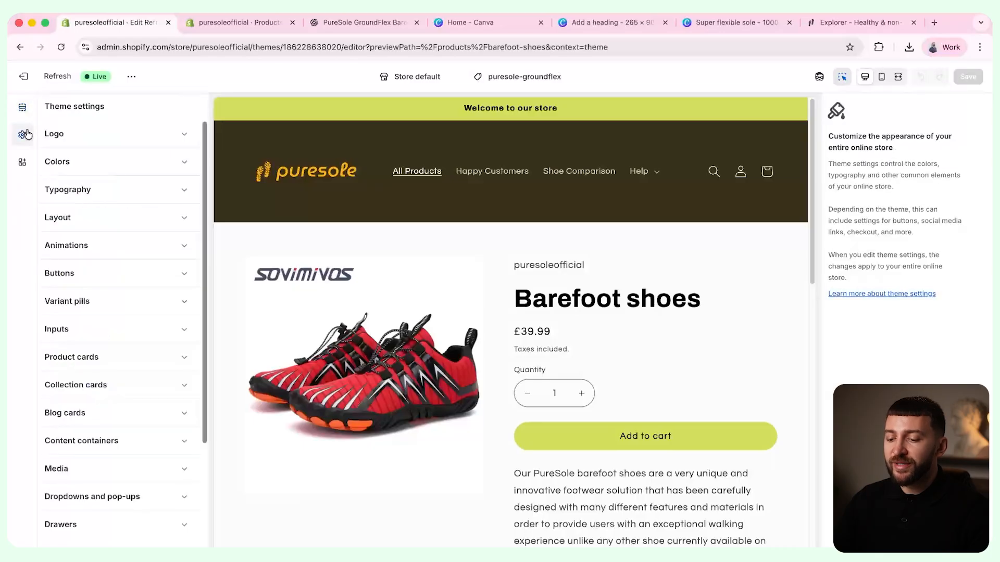
click(88, 194)
click(127, 241)
text(ro)
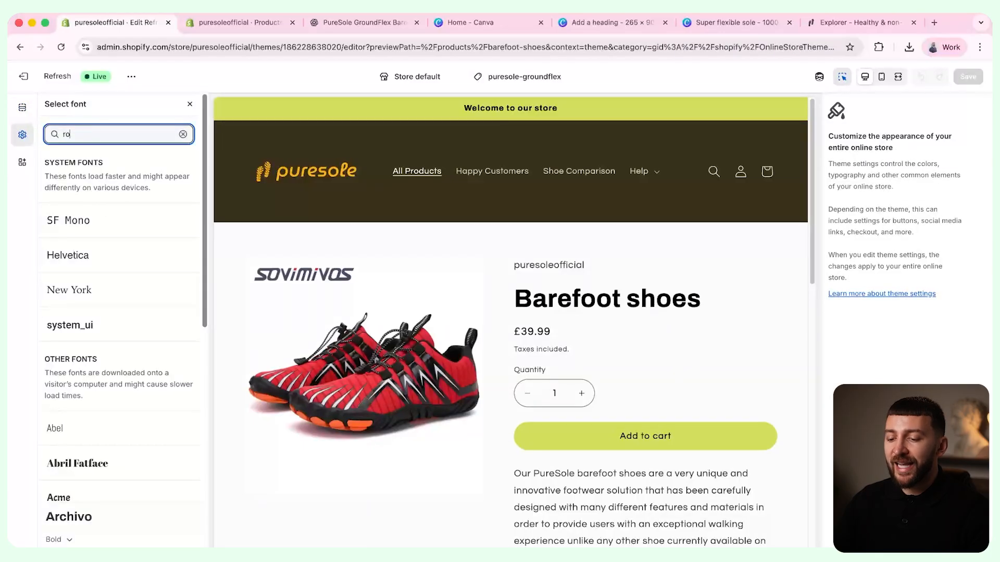
text(boto)
click(78, 230)
- Set the body font to Raleway and save the theme
click(135, 325)
text(raleway)
click(79, 230)
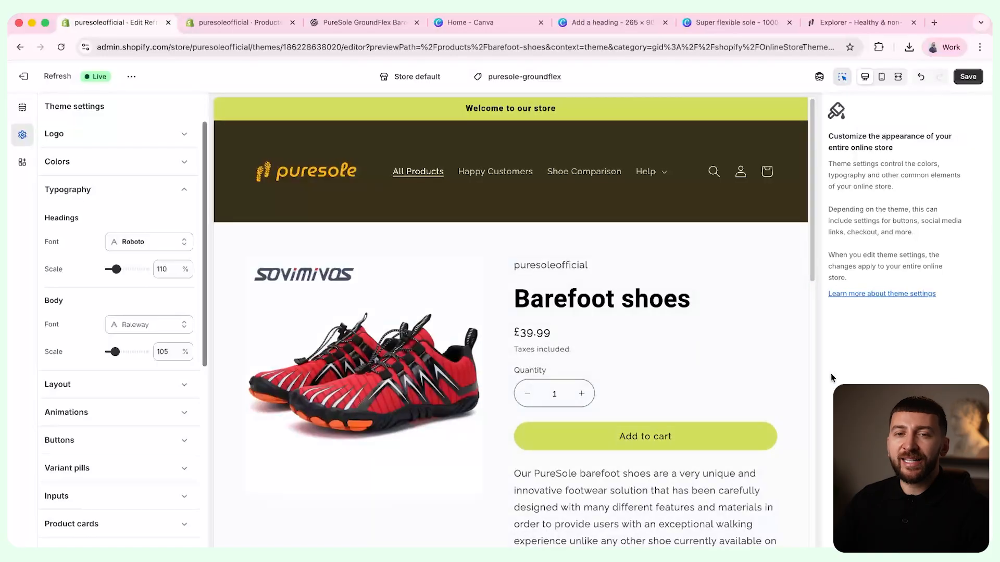
click(967, 78)
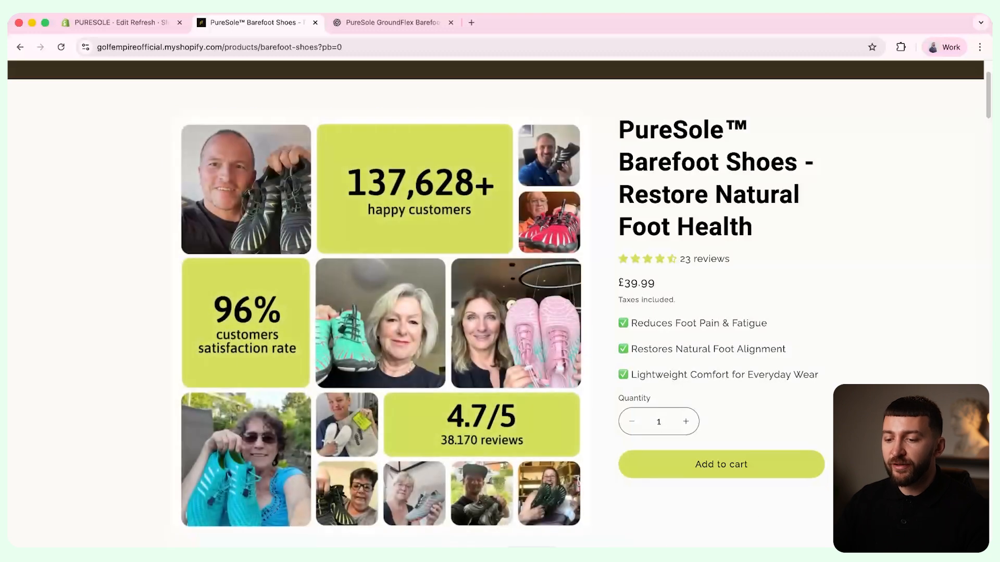
- Examine the finished PureSole example product page, from the product title and customer stories down to the frequently asked questions
drag(756, 373, 617, 126)
click(679, 168)
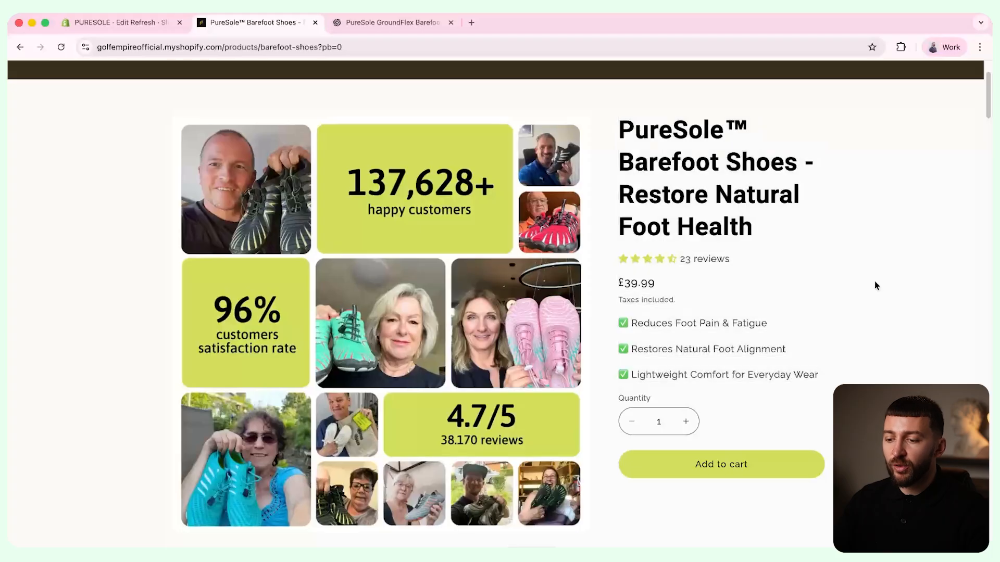
scroll(874, 284, down, 4)
scroll(874, 281, down, 8)
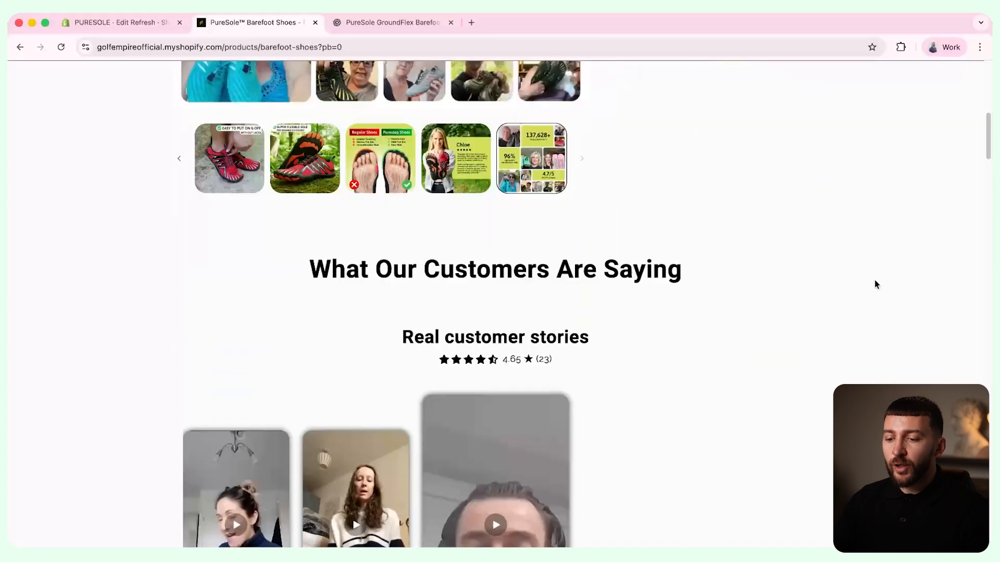
click(514, 477)
scroll(889, 360, down, 20)
scroll(889, 360, down, 20)
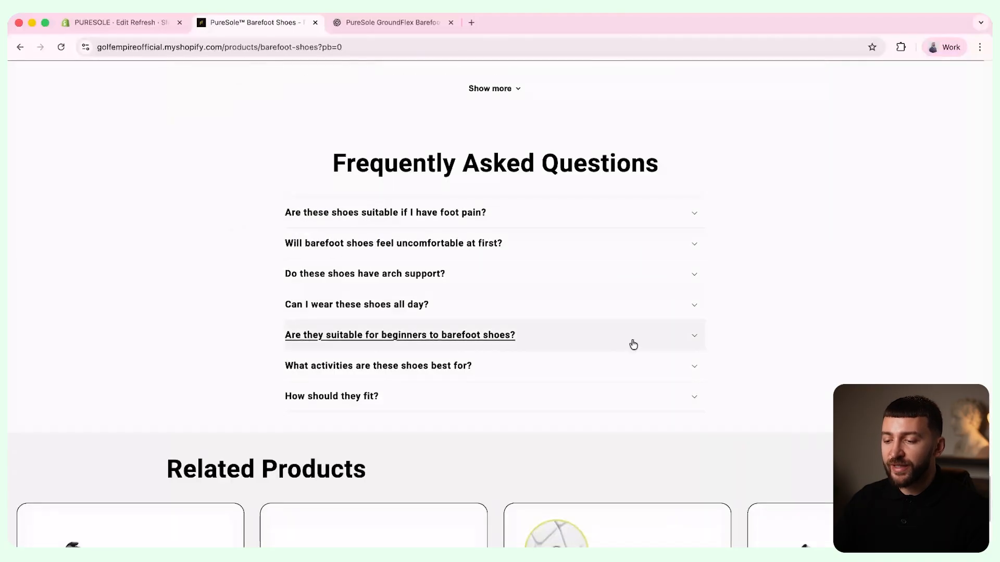
- Remove the Featured collection section from the puresole-groundflex template
scroll(877, 283, down, 4)
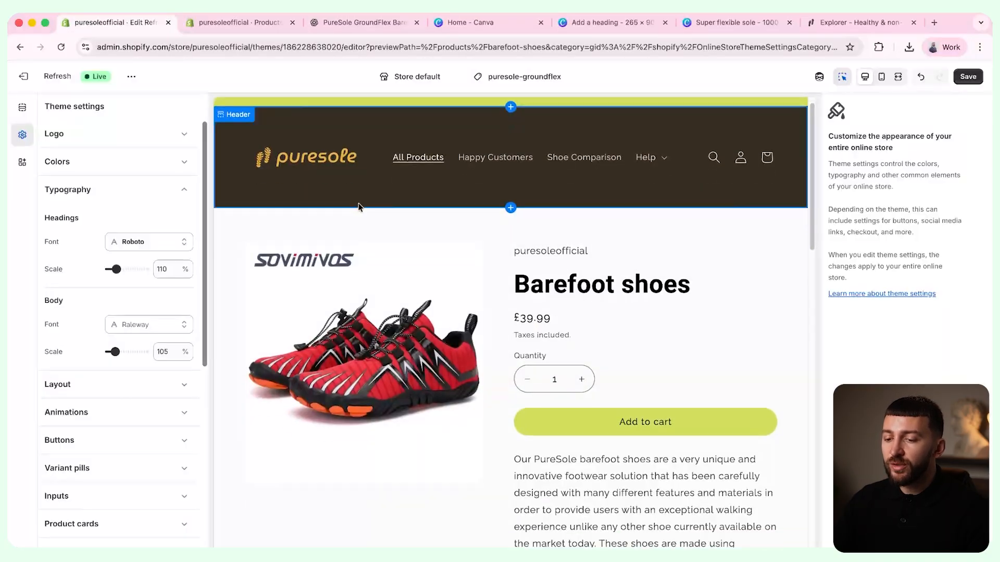
scroll(358, 206, down, 10)
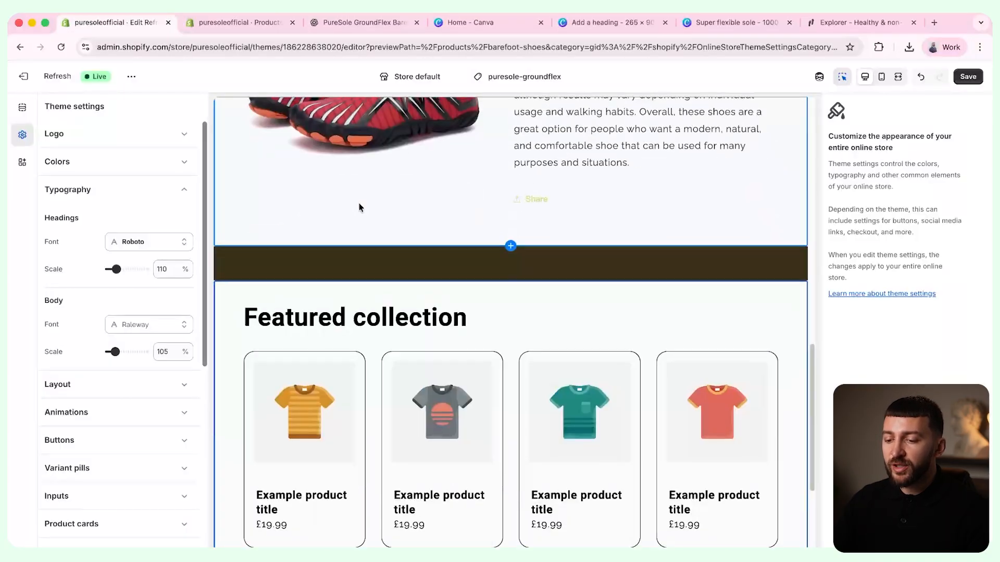
click(495, 292)
click(169, 335)
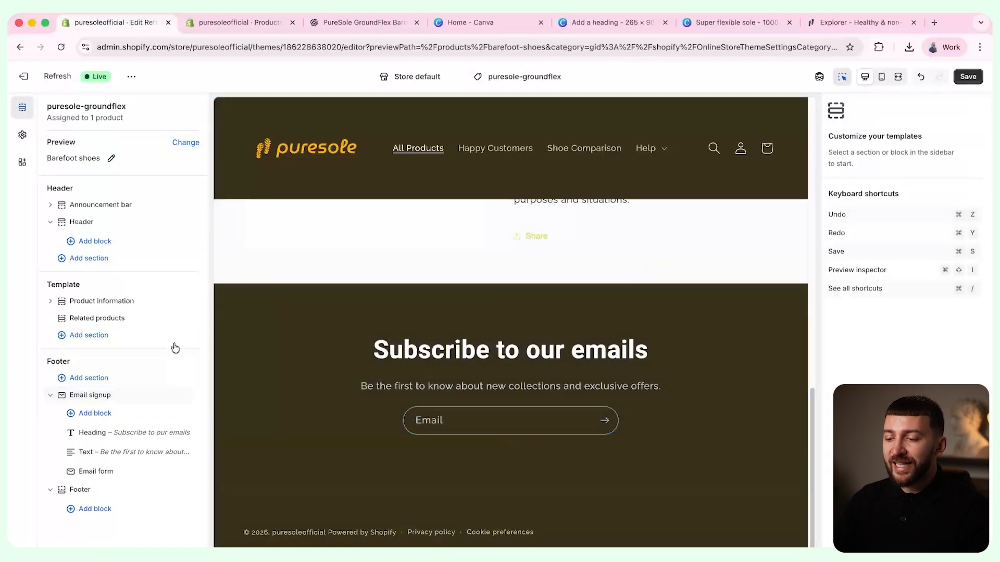
- Add a Rich text section to the template, keeping only a heading that reads "What Our Customers Are Saying"
click(118, 336)
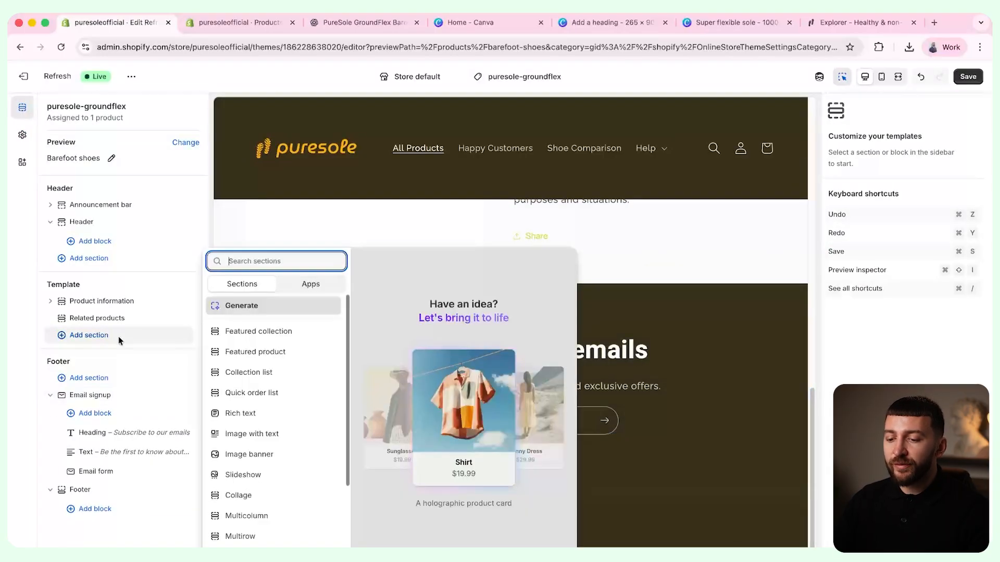
click(261, 414)
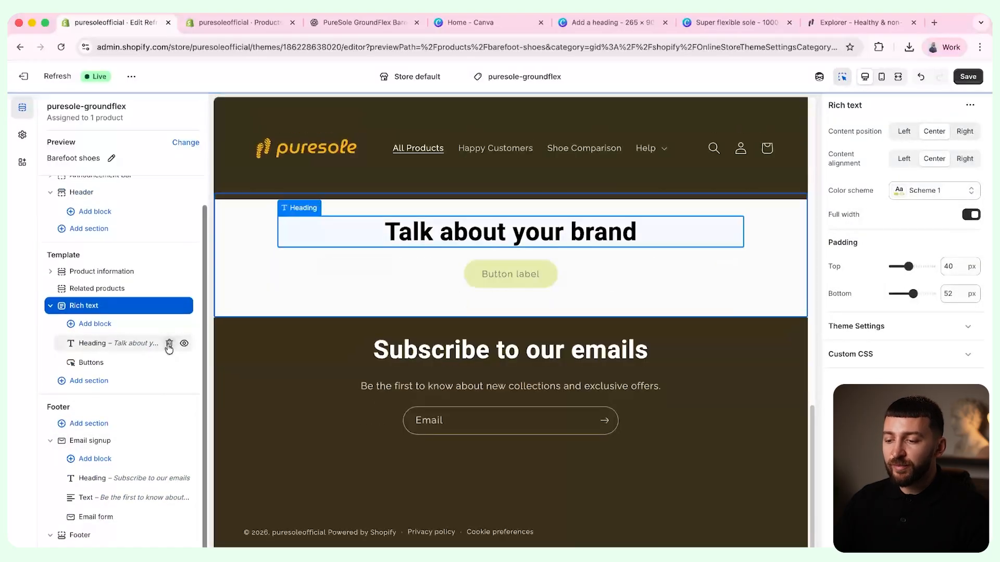
click(169, 363)
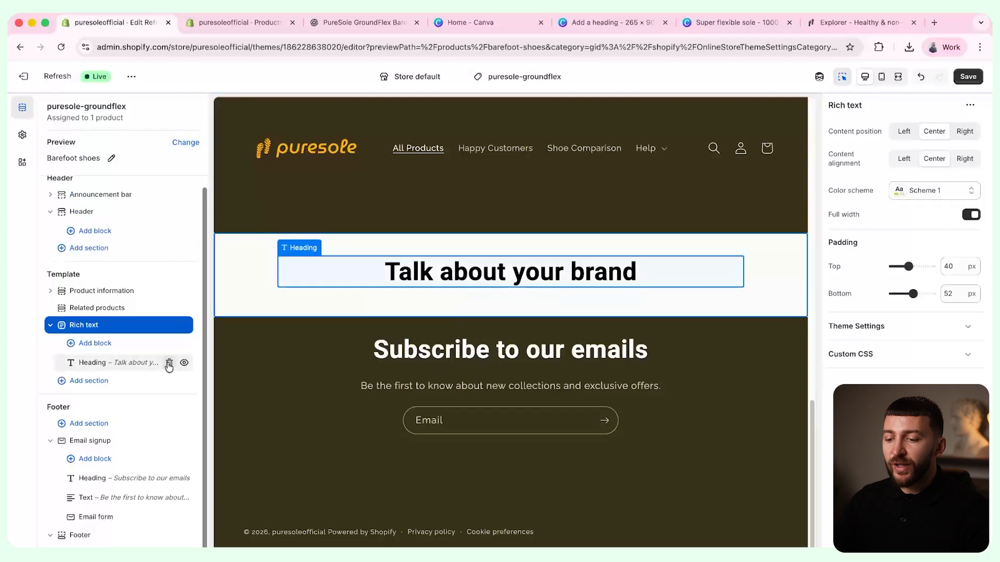
click(460, 286)
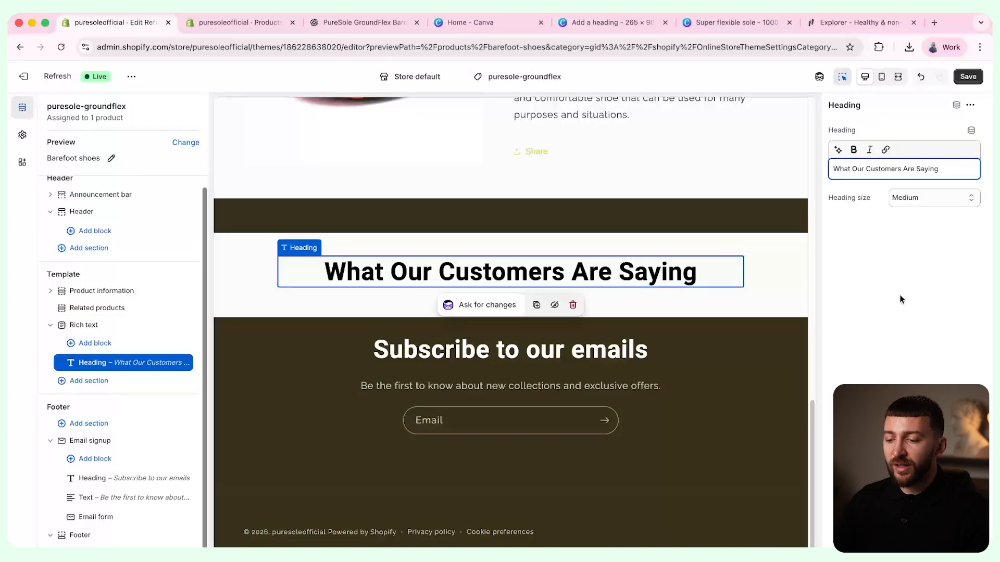
- Add two Image with text sections below the customer heading and set the second one's placement to Image second
click(106, 381)
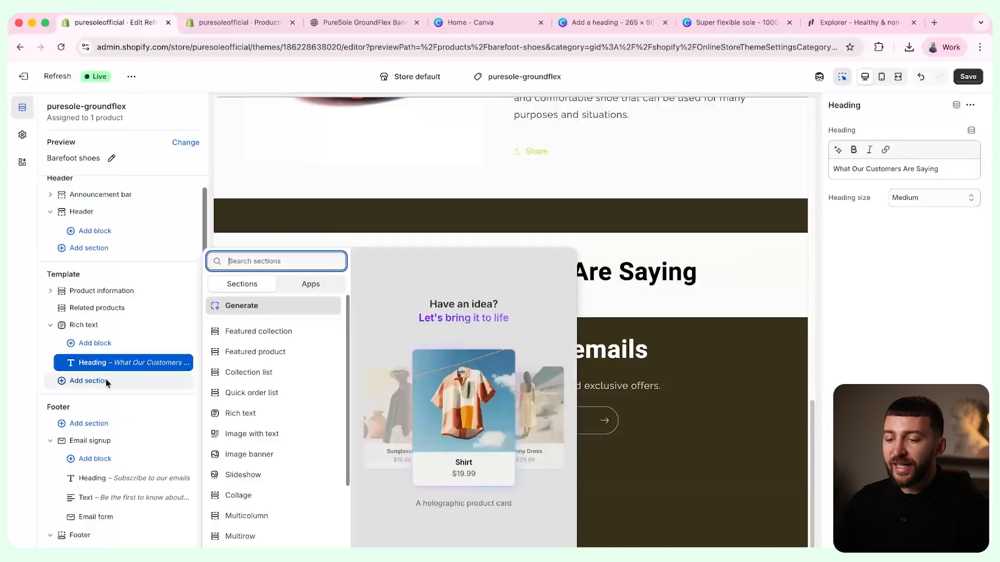
click(251, 434)
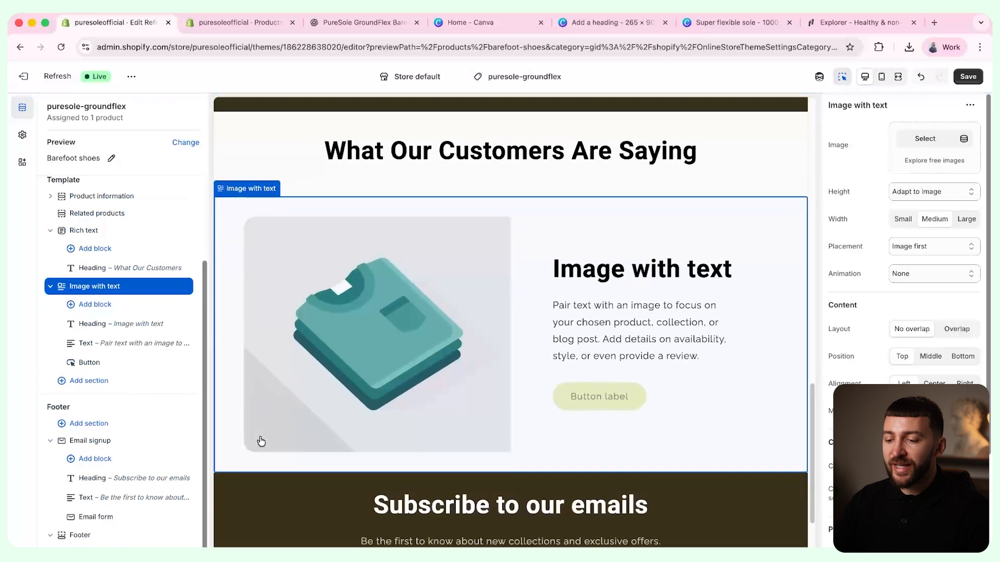
click(98, 382)
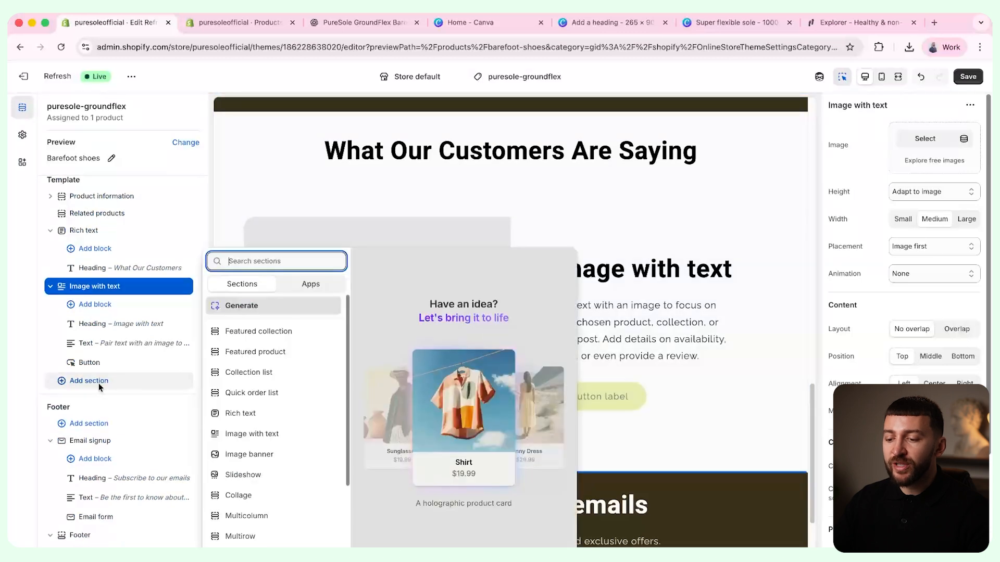
click(251, 438)
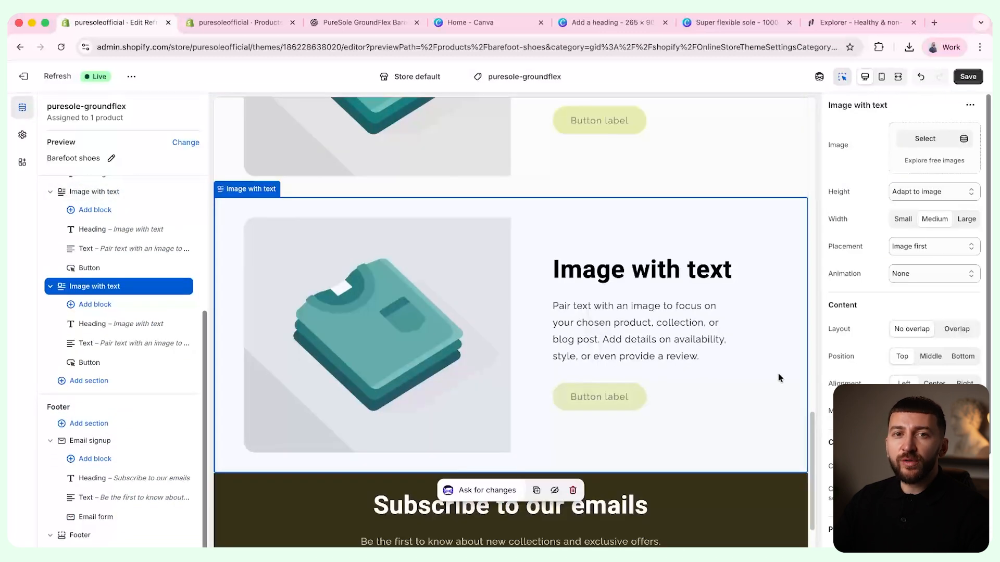
click(936, 253)
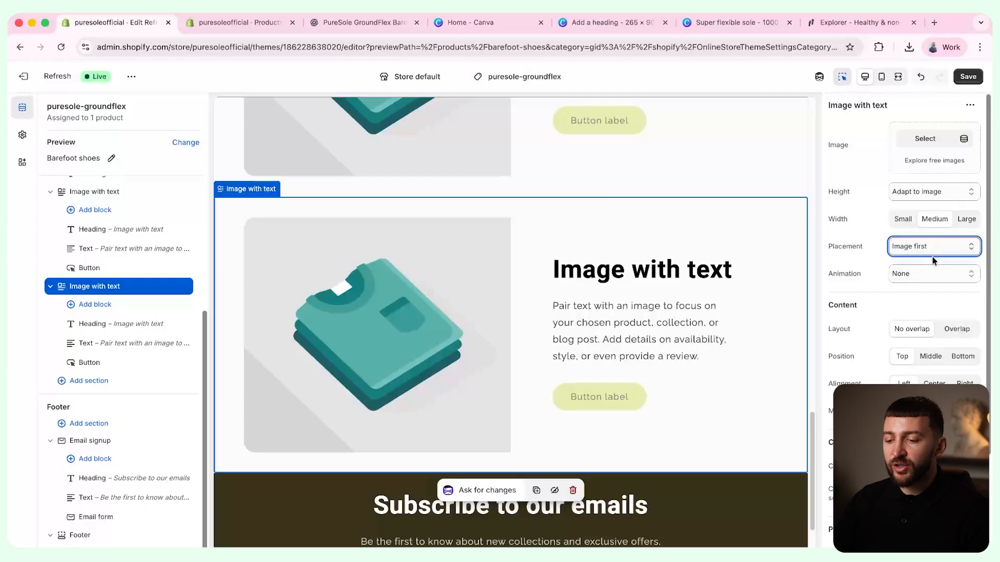
click(932, 257)
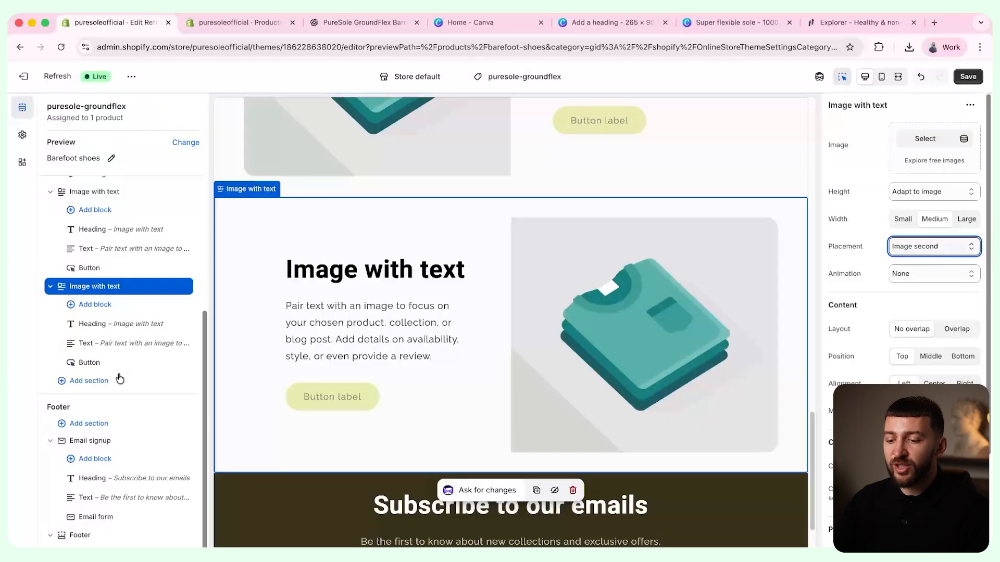
- Add further Image with text sections and delete the Button blocks from the Image with text sections
click(117, 380)
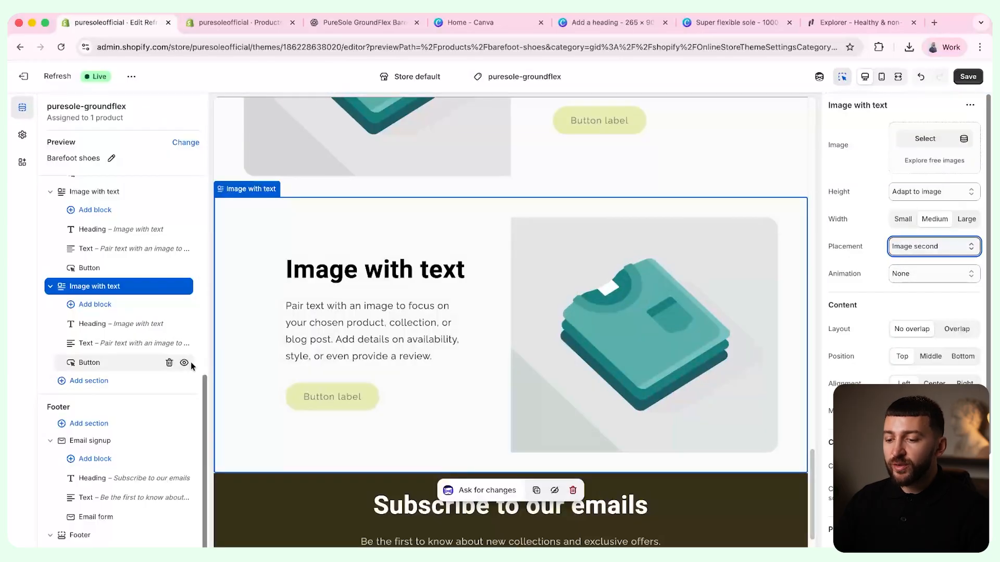
click(169, 363)
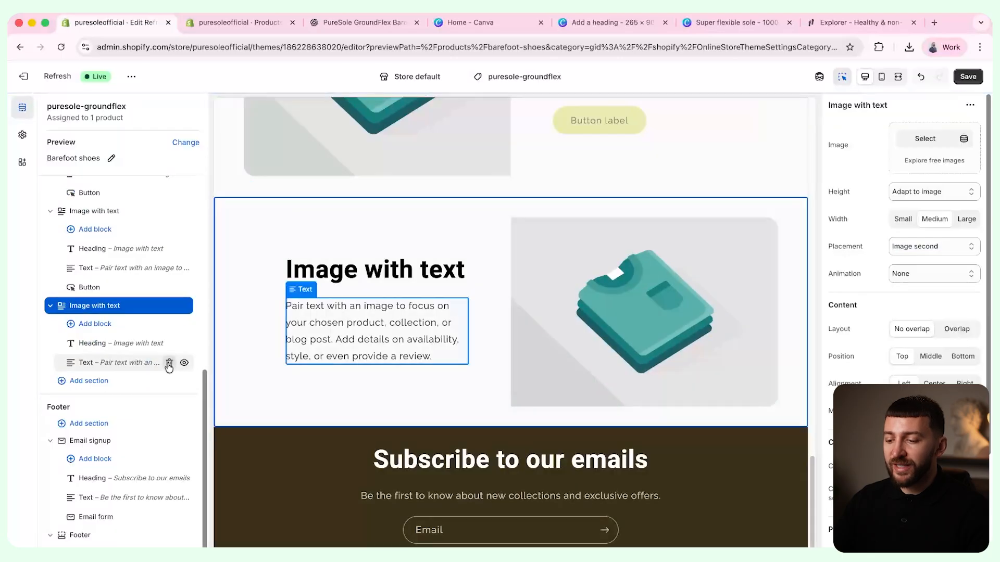
click(169, 287)
- Add a Rich text section below the Image with text sections, keeping only a heading that reads "Reviews"
click(107, 449)
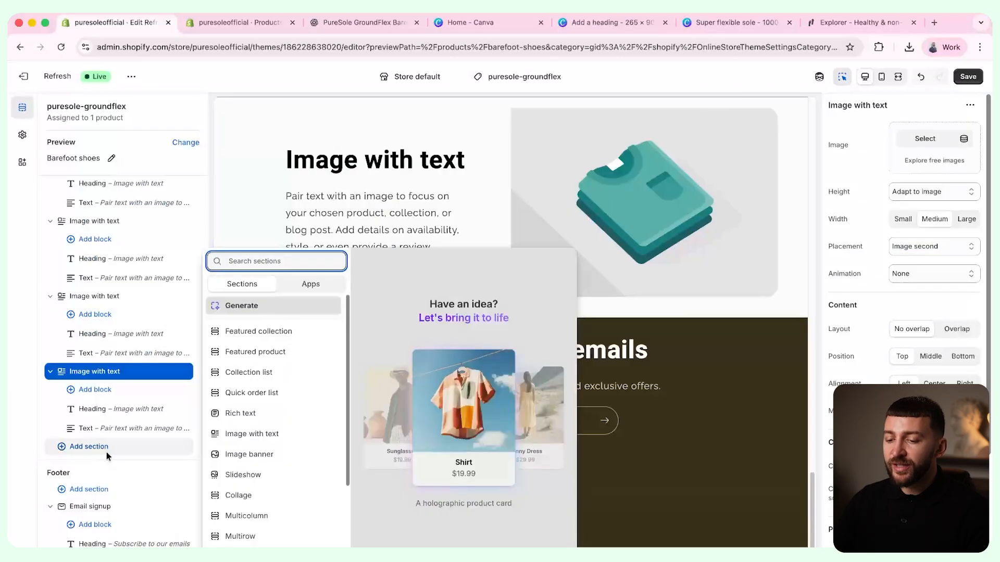
click(243, 414)
click(170, 361)
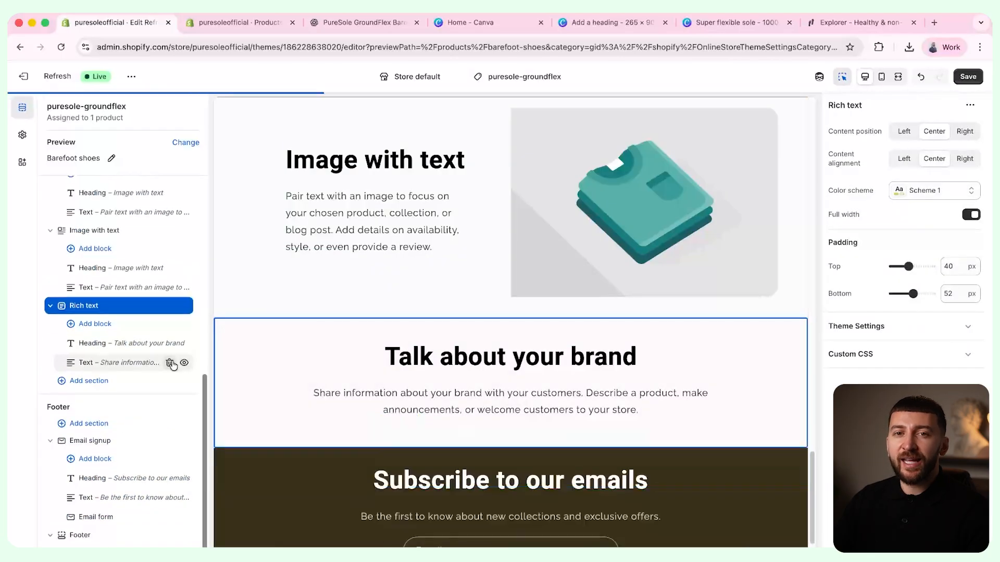
click(169, 362)
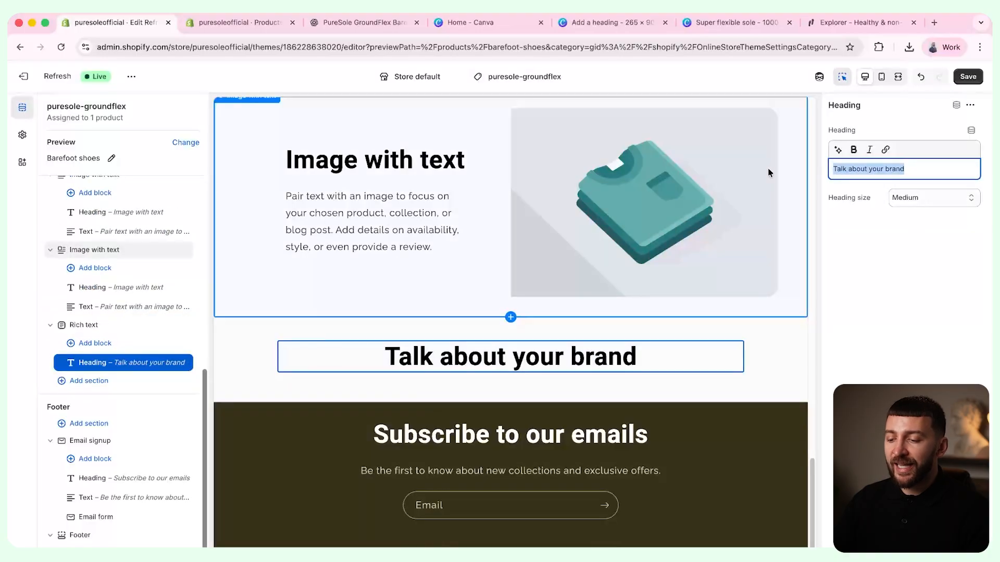
text(Reviews)
- Add a Collapsible content section below the Reviews heading and set its heading to "Frequently Asked Questions"
click(130, 382)
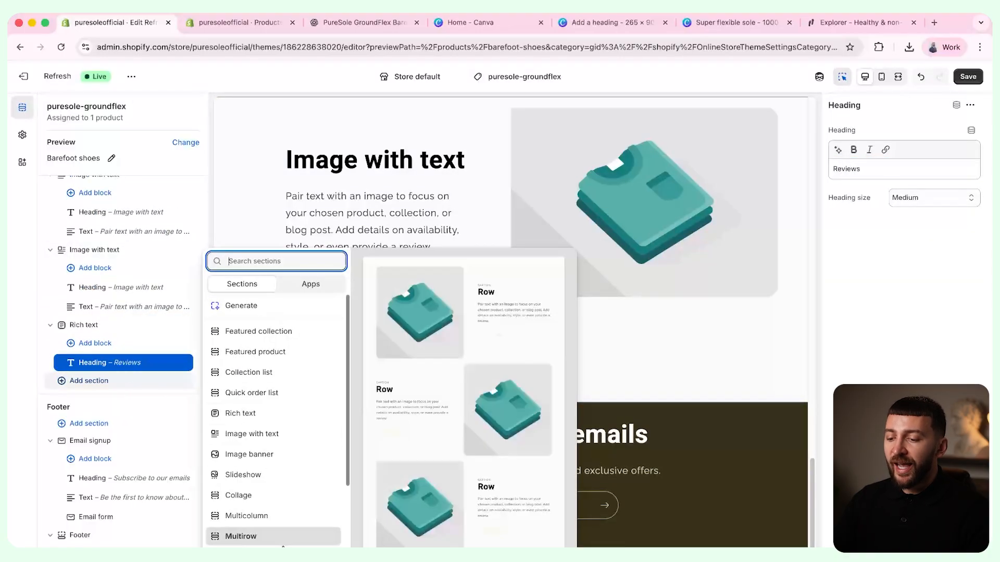
click(255, 553)
drag(905, 217, 811, 224)
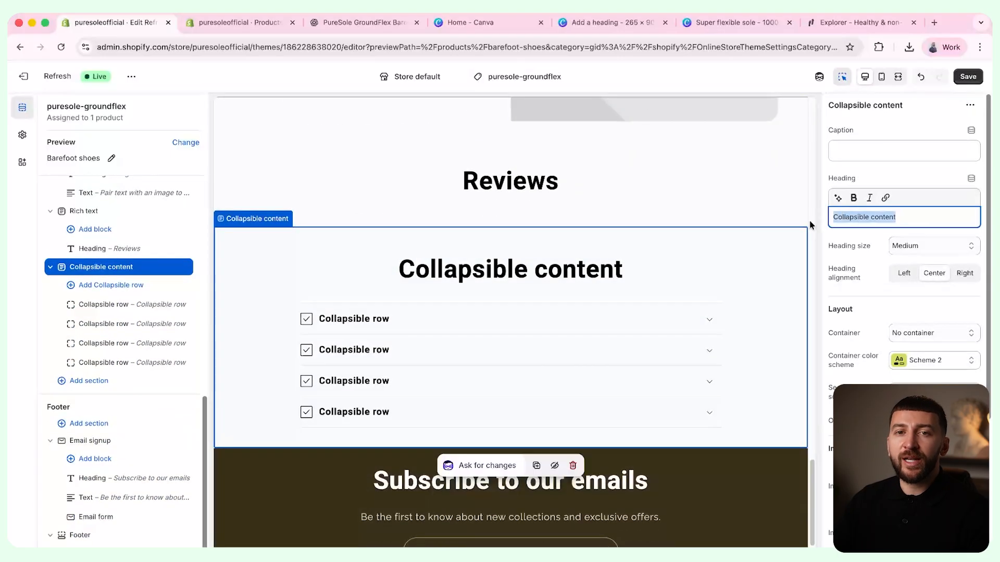
text(Frequently Asked Questions)
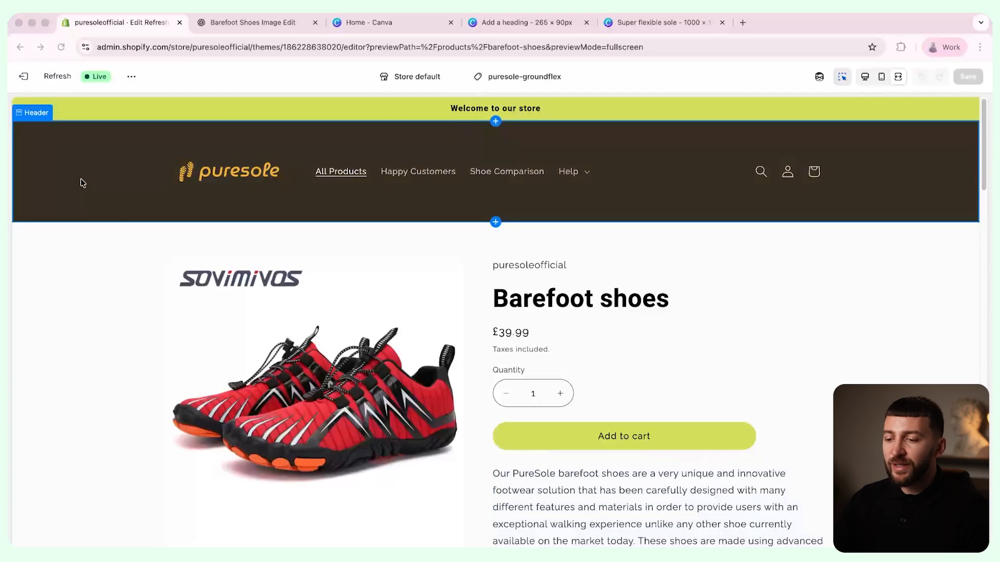
- Examine the current product page, then switch to ChatGPT and review the prompts and generated images for the forest-background shoe edit
click(8, 264)
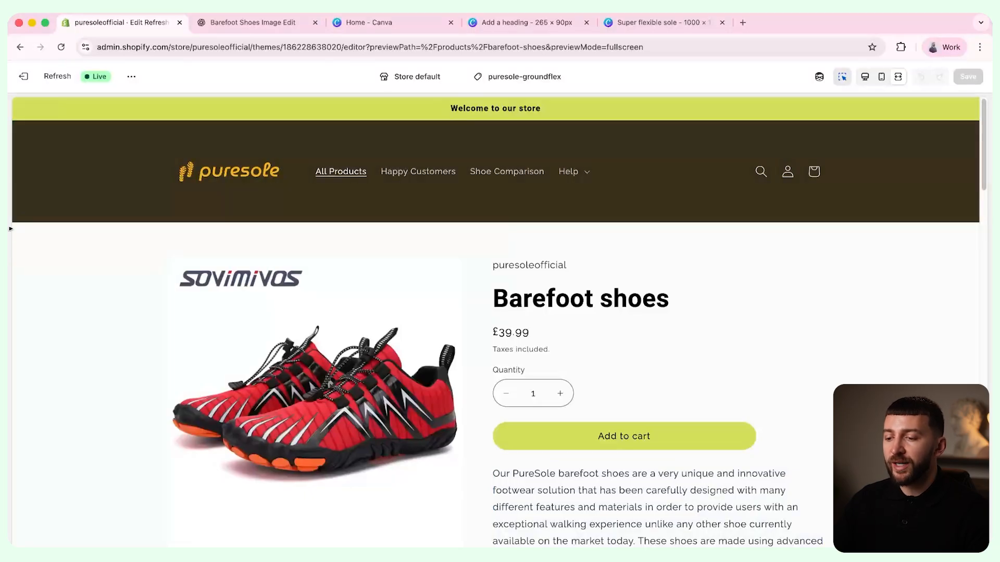
scroll(30, 151, down, 3)
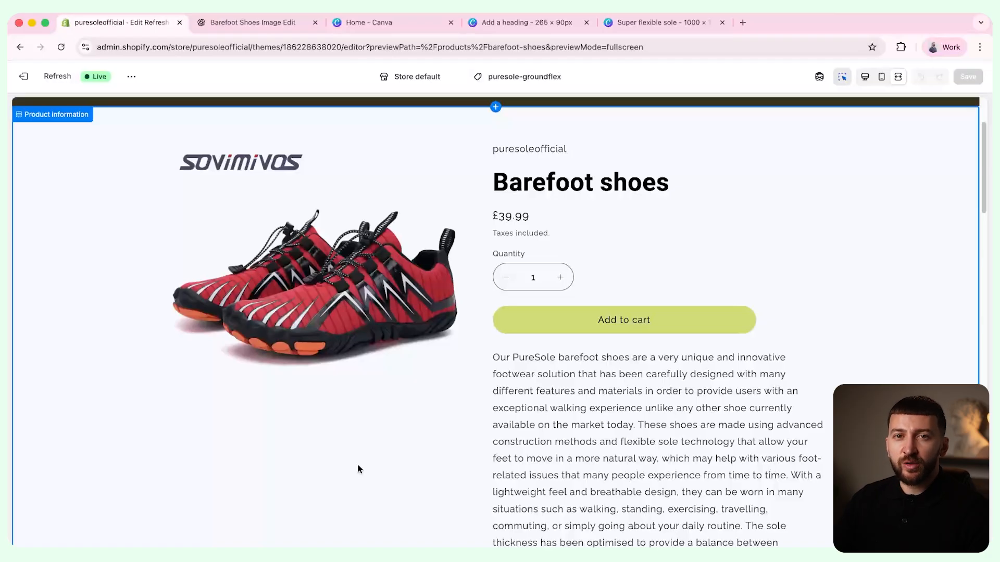
click(231, 23)
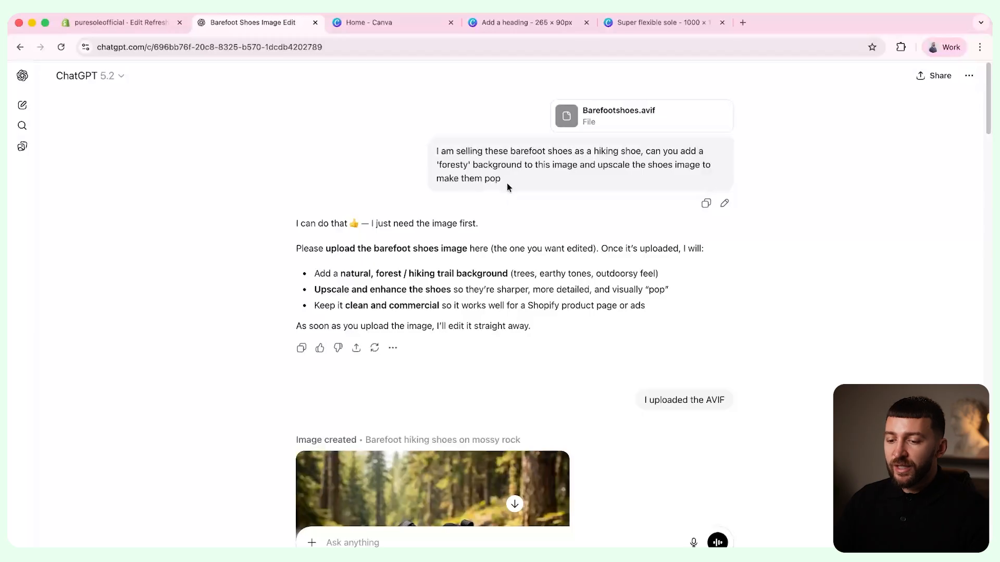
drag(505, 179, 431, 155)
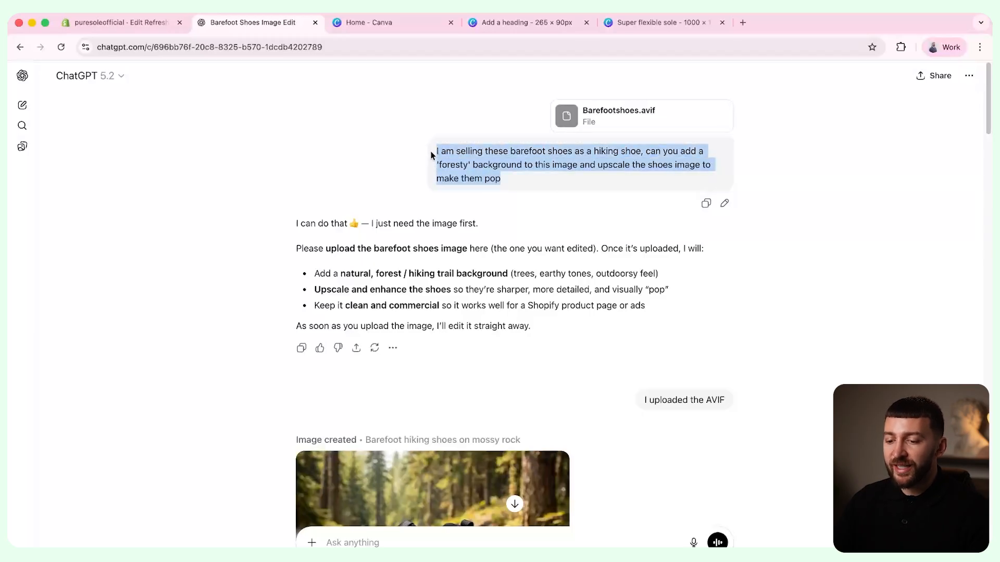
click(518, 176)
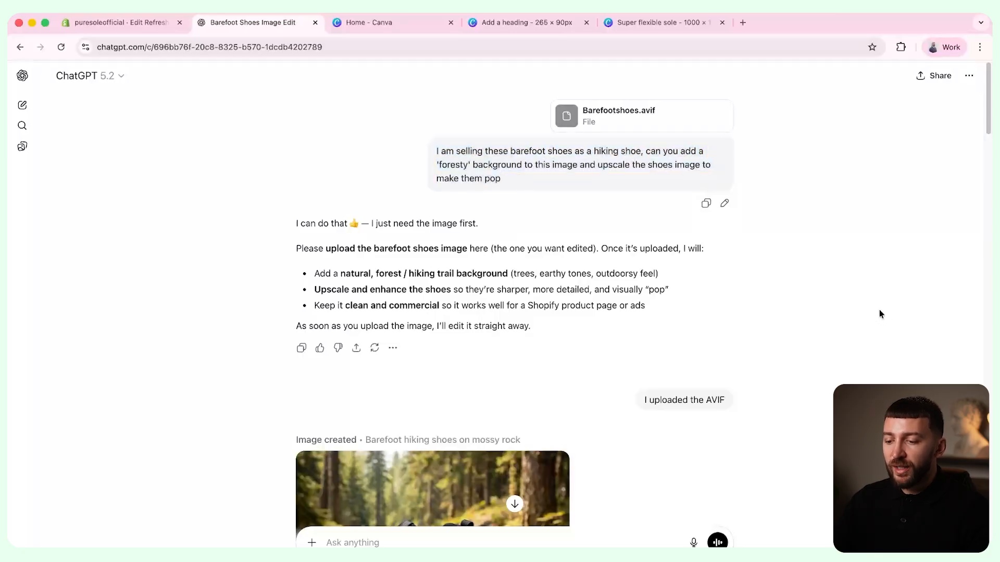
scroll(879, 313, down, 8)
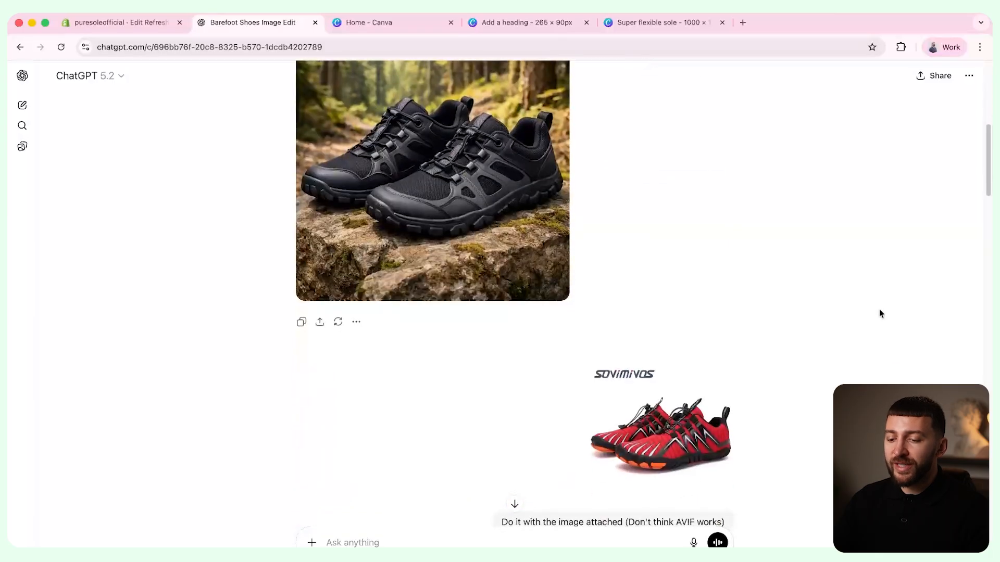
scroll(880, 312, down, 5)
scroll(879, 312, down, 3)
drag(500, 261, 795, 276)
click(795, 276)
scroll(795, 276, down, 5)
drag(569, 408, 743, 406)
click(797, 337)
scroll(797, 337, down, 7)
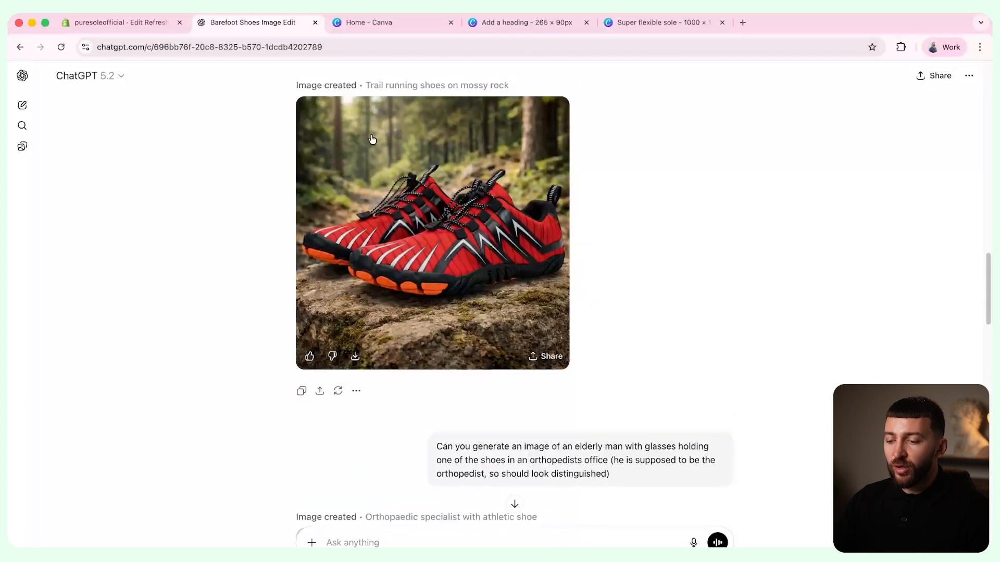
mouse_move(352, 363)
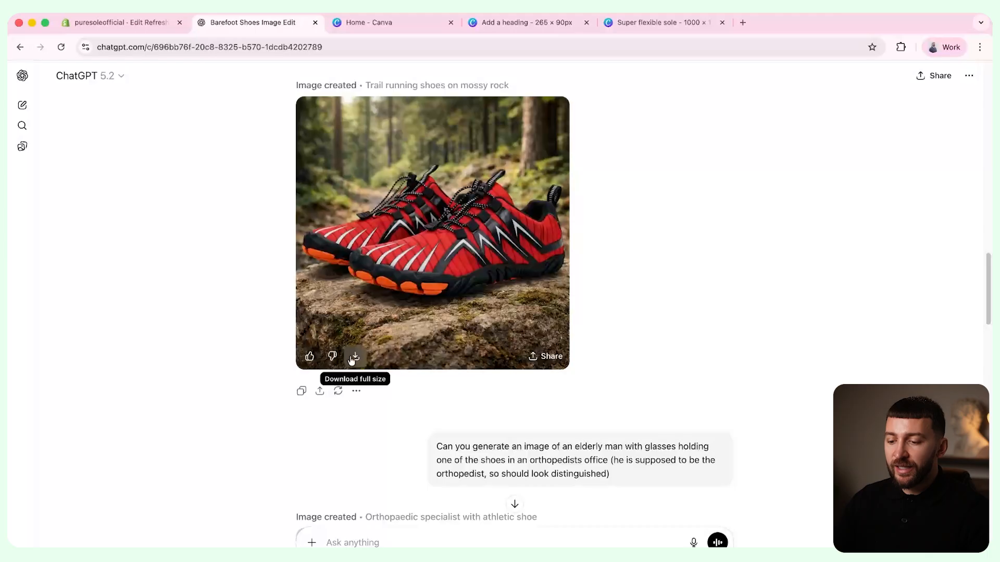
- Switch to Canva, create a 1000 × 1000 px design, and fill the page with the ChatGPT shoe image from Downloads
click(357, 23)
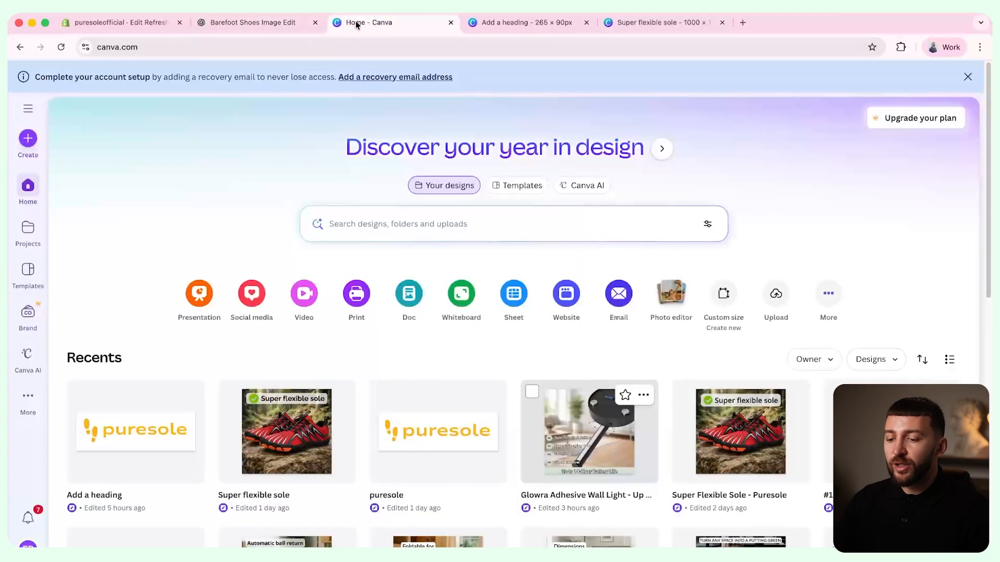
click(724, 295)
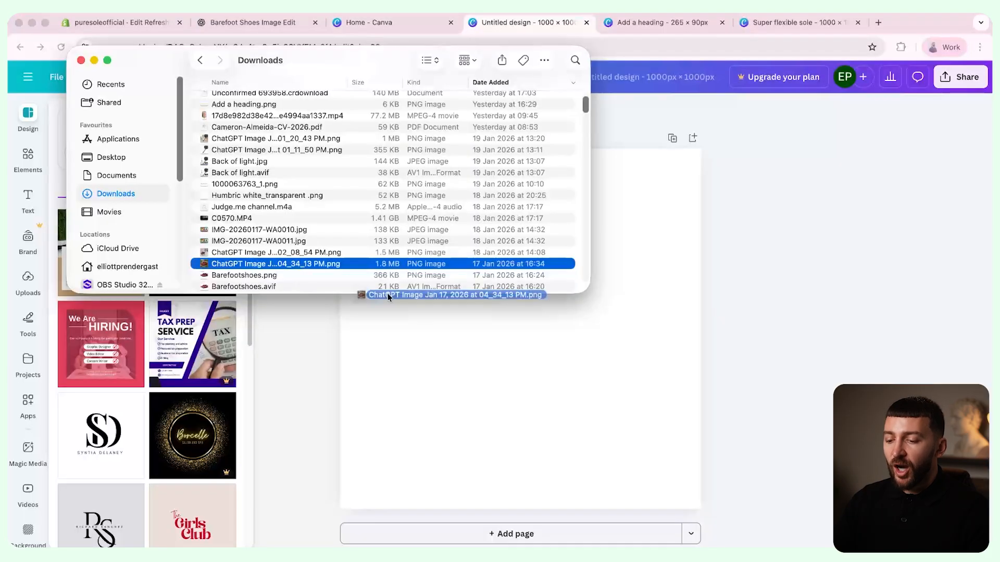
drag(387, 293, 590, 352)
click(815, 361)
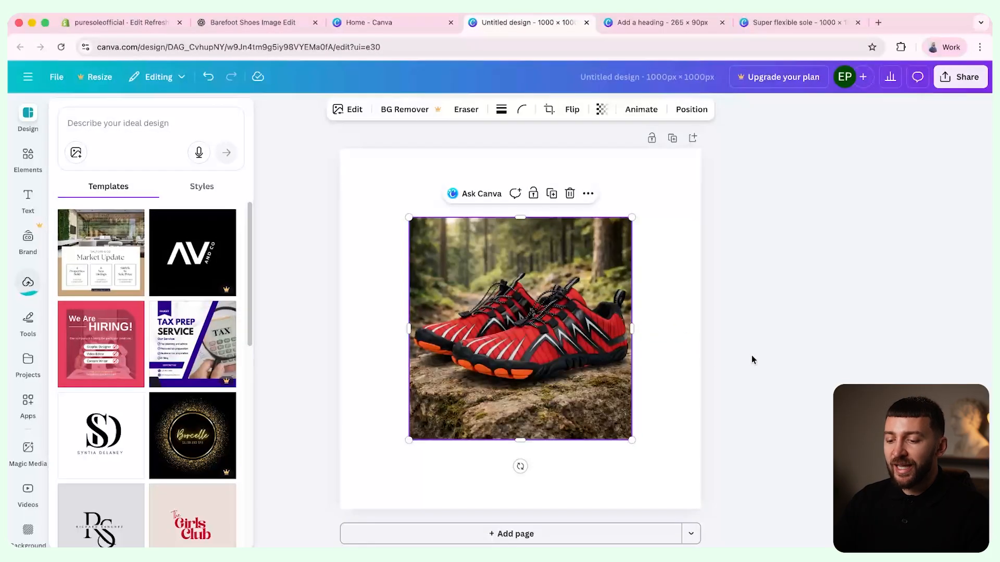
drag(513, 345, 444, 275)
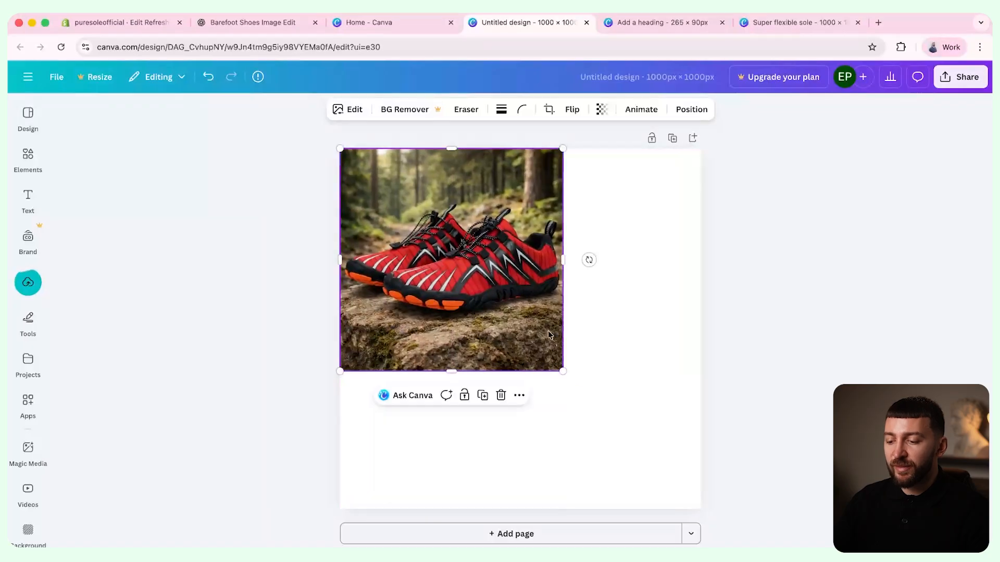
drag(561, 362, 721, 485)
- Add a heading to the shoe image that reads "Super flexible sole"
click(28, 199)
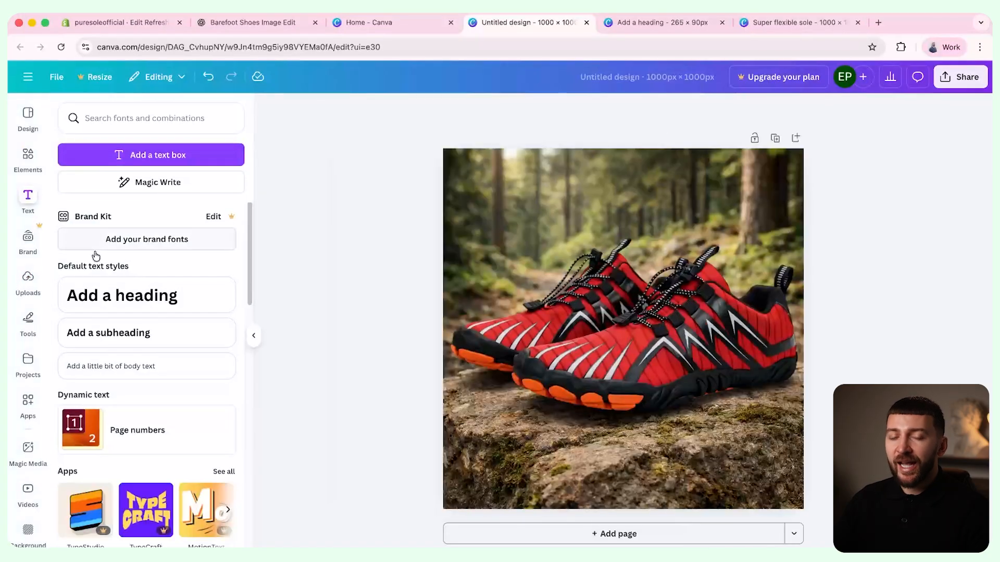
click(133, 296)
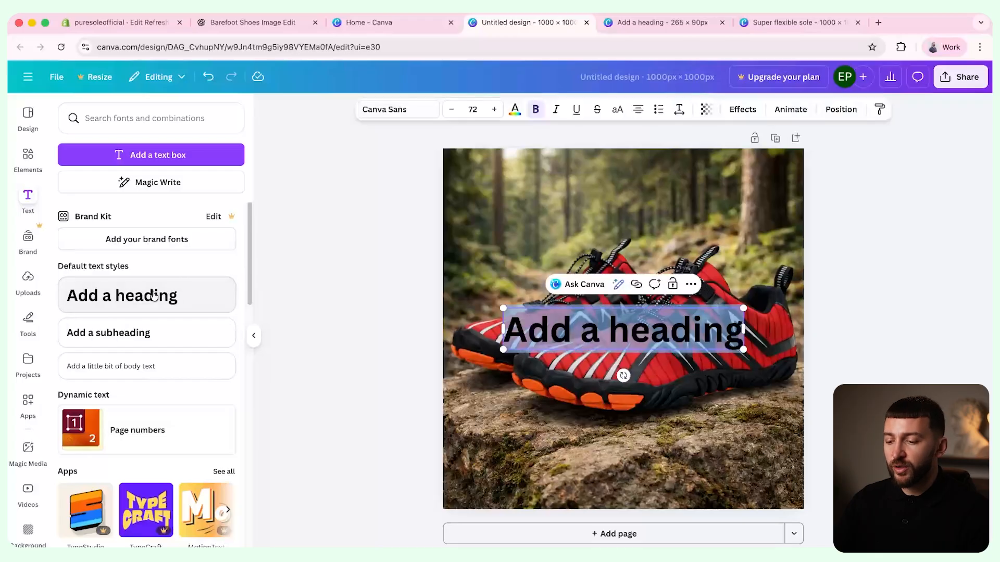
text(Super flexible sole)
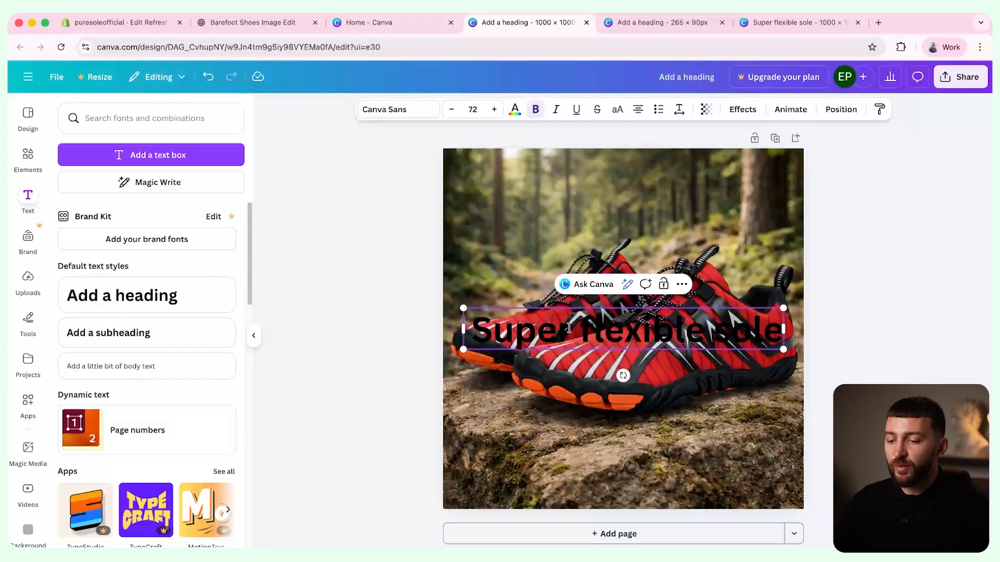
- Set the "Super flexible sole" heading's font to Raleway Bold
key(super+a)
click(392, 110)
click(122, 164)
text(rale)
click(99, 219)
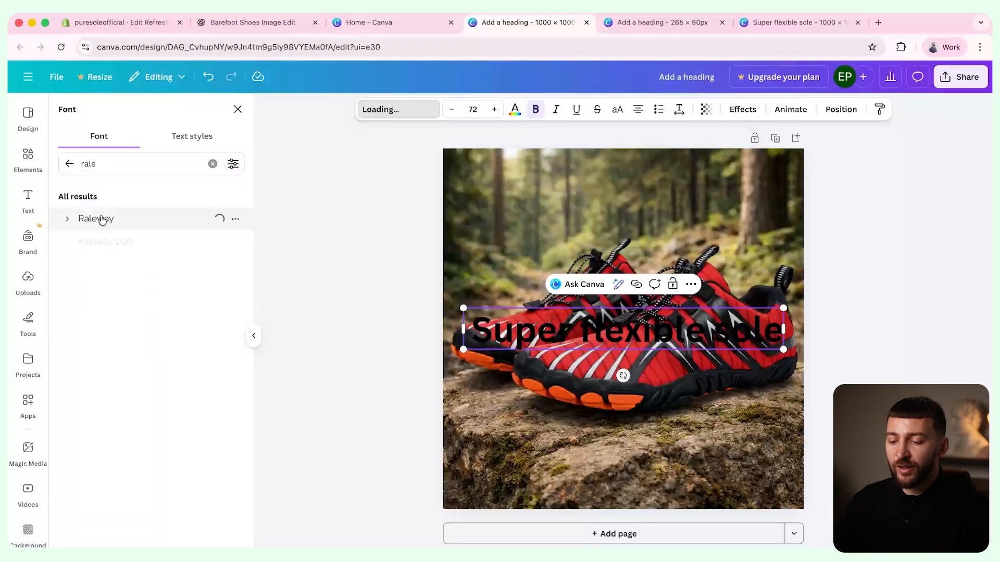
click(66, 221)
click(147, 384)
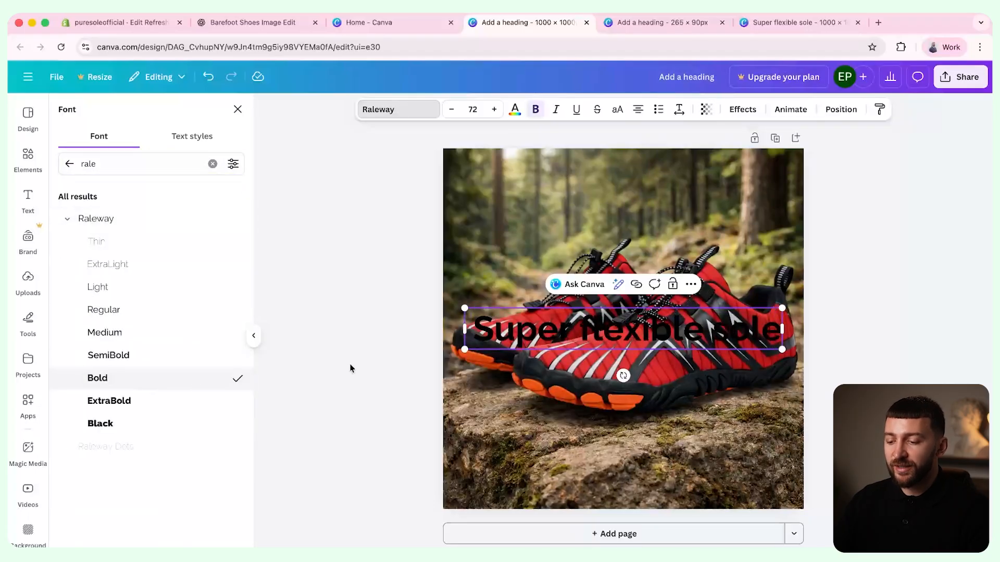
- Apply a white, slightly see-through Background effect to the heading and place it near the top edge of the image
click(741, 109)
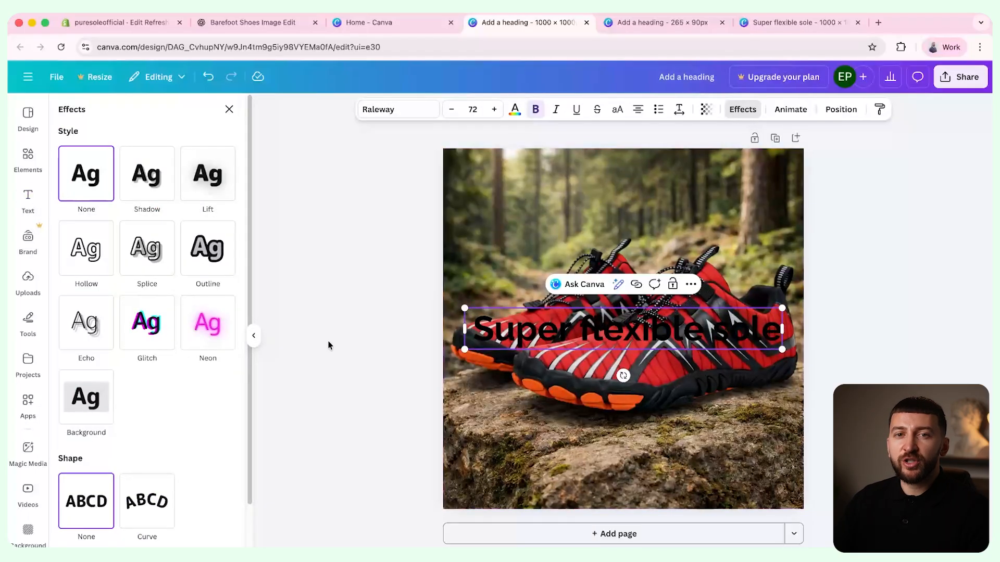
click(91, 397)
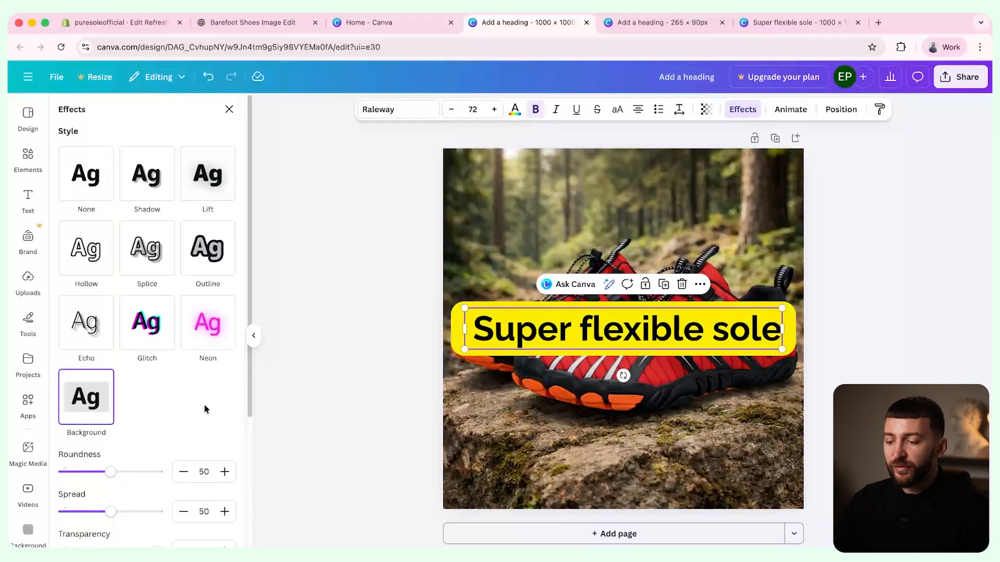
scroll(205, 409, down, 2)
click(226, 493)
click(140, 319)
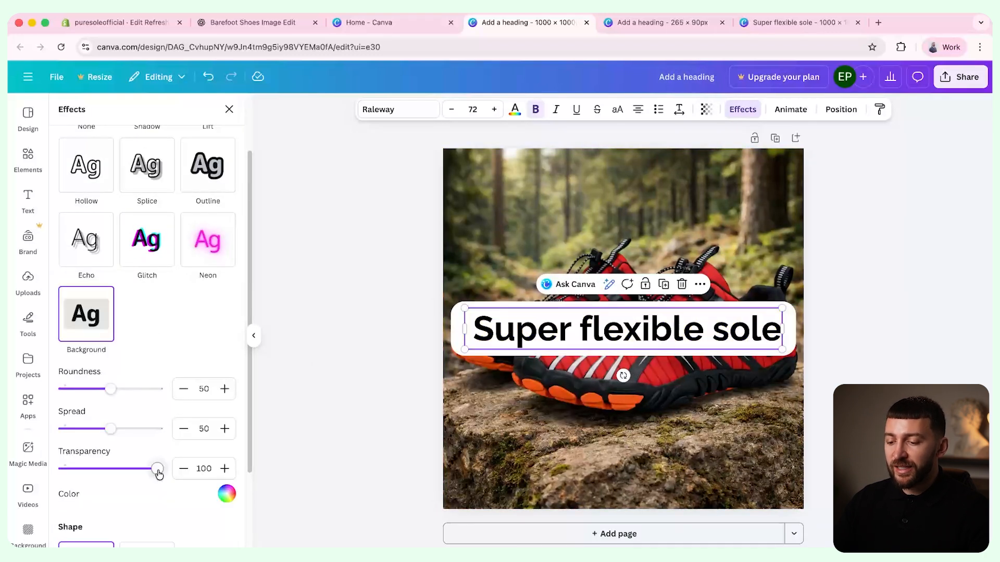
drag(158, 474, 146, 472)
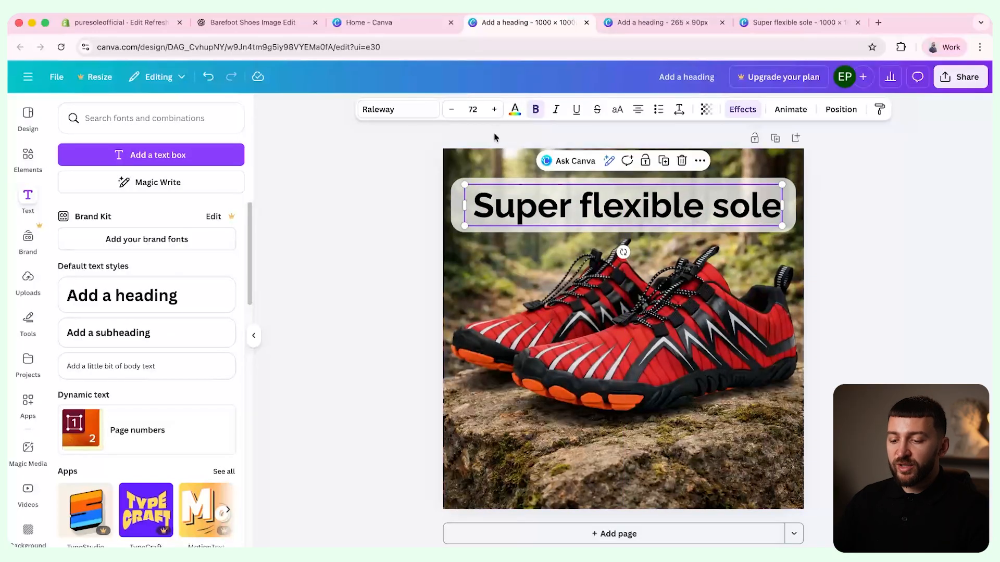
- Reduce the heading's font size to 65 and add leading spaces before its text
click(452, 109)
click(452, 109)
click(452, 109)
click(451, 109)
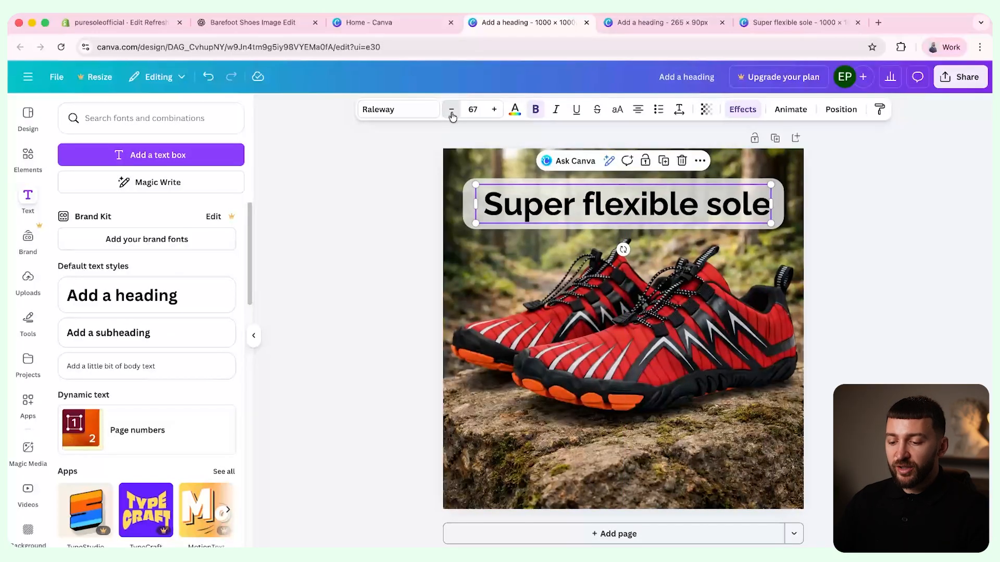
click(451, 108)
click(451, 109)
click(451, 108)
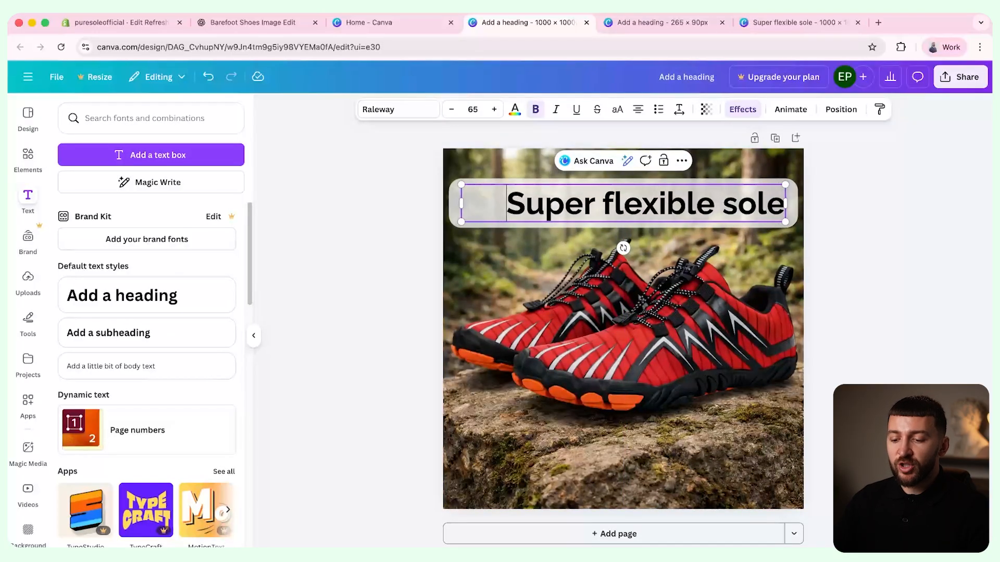
- Add the green circled check graphic, shrink it, and place it in the label before "Super flexible sole"
click(129, 121)
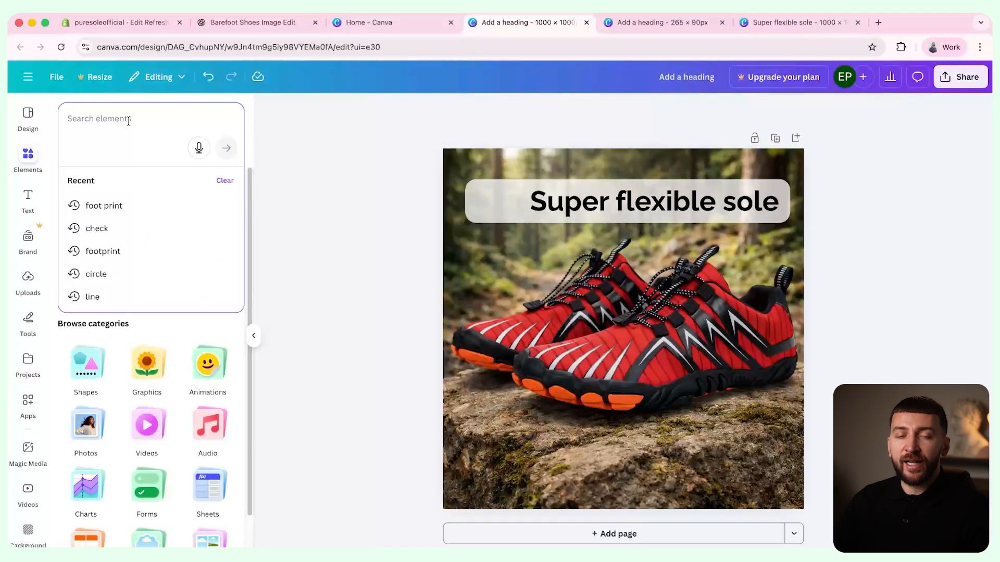
click(97, 228)
click(223, 251)
click(208, 379)
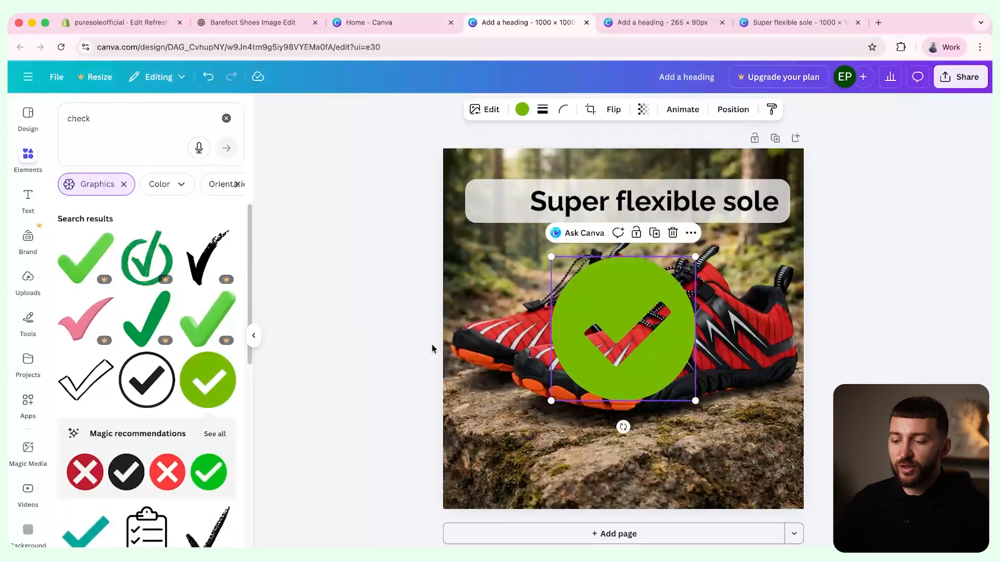
drag(649, 350, 561, 271)
drag(607, 321, 495, 210)
drag(487, 199, 502, 207)
click(388, 212)
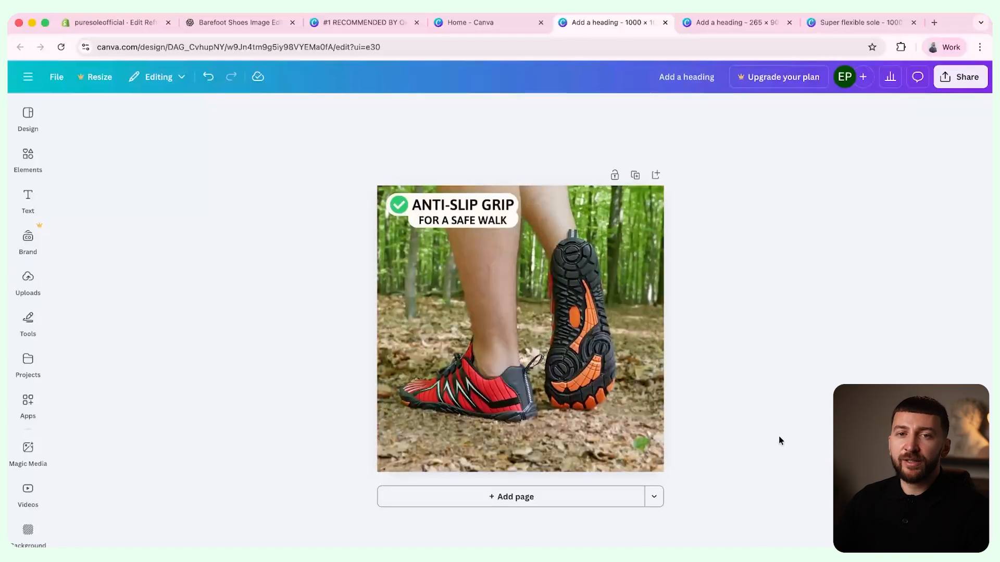
- Review the "#1 Recommended by Orthopedists" design and the ChatGPT prompt behind its orthopedist image
click(356, 21)
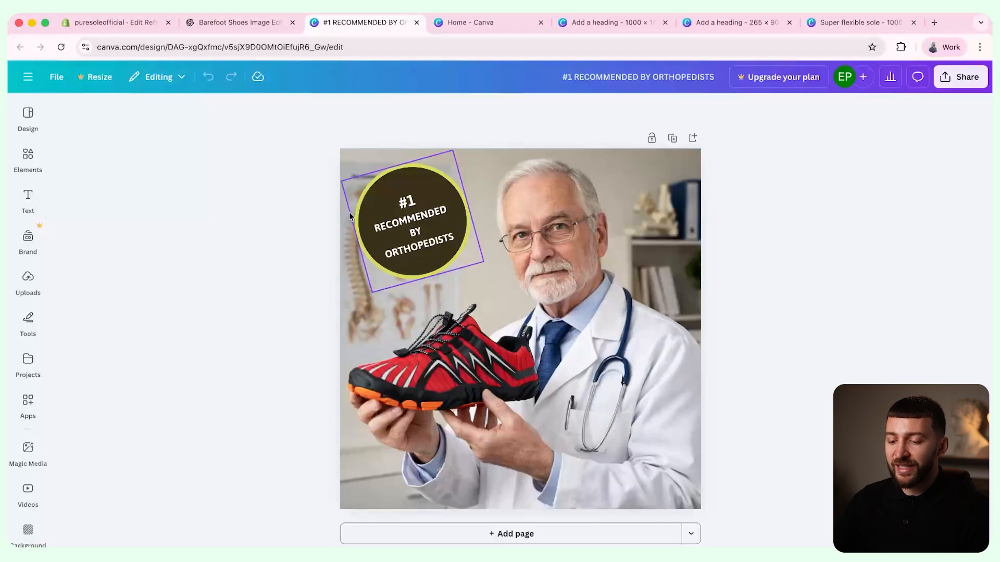
key(super+w)
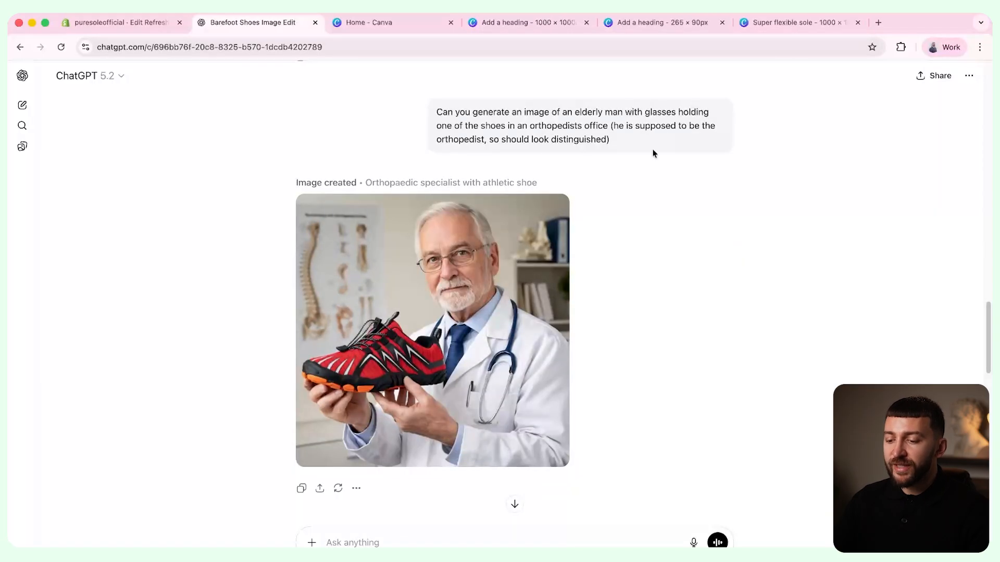
drag(639, 141, 438, 112)
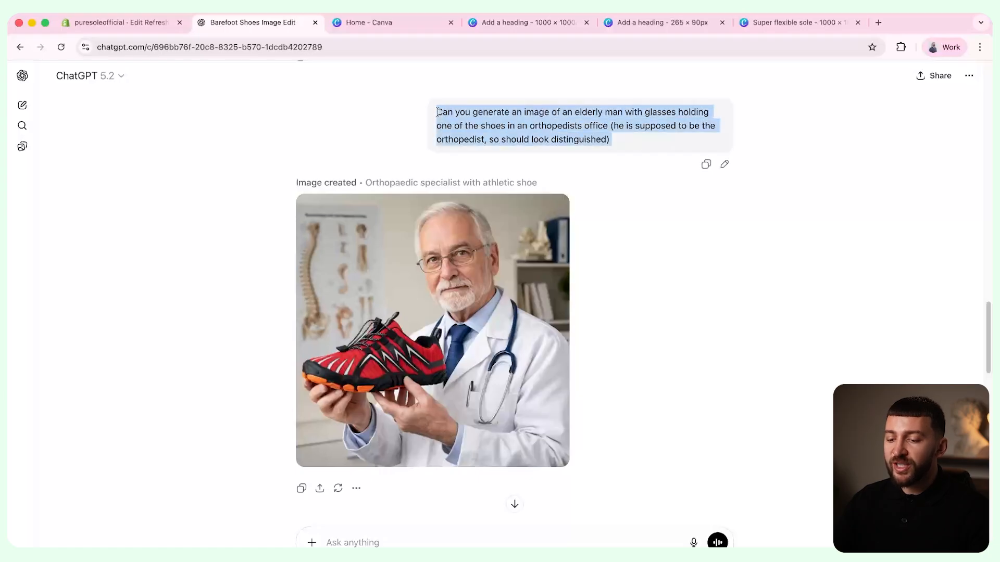
click(523, 121)
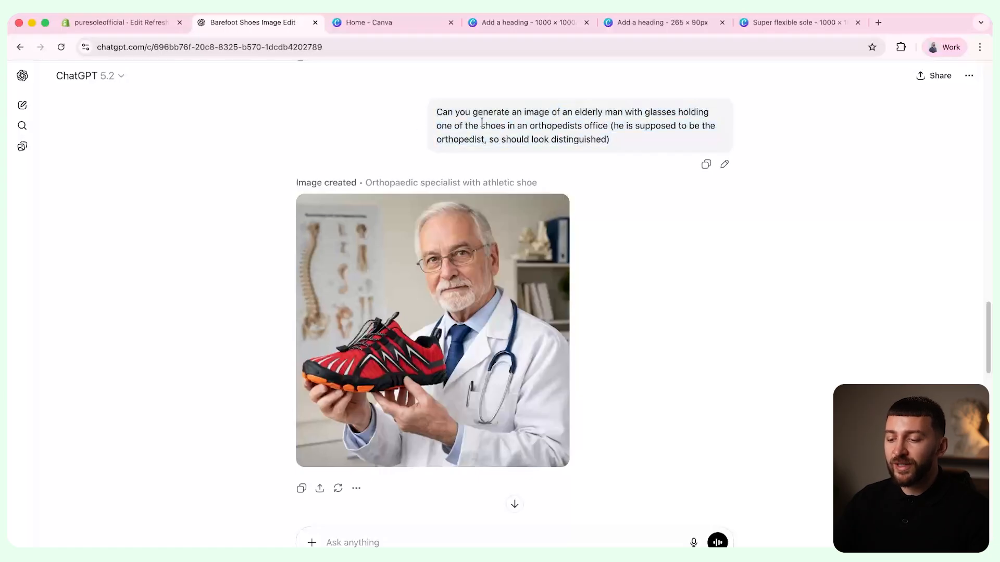
mouse_move(416, 327)
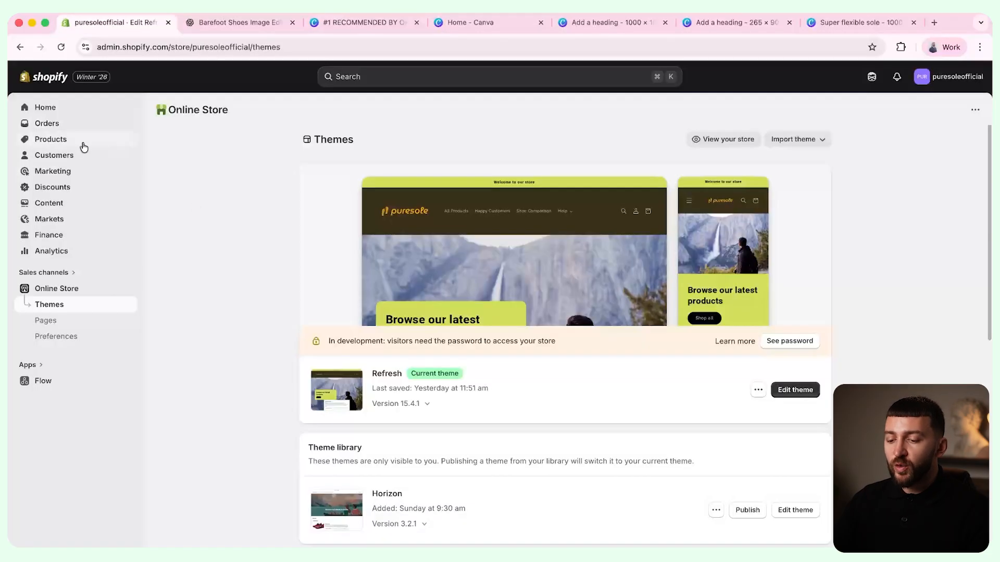
- Add the uploaded images to the Barefoot shoes product media and order them with the super flexible sole image first and the free ebook last
click(83, 146)
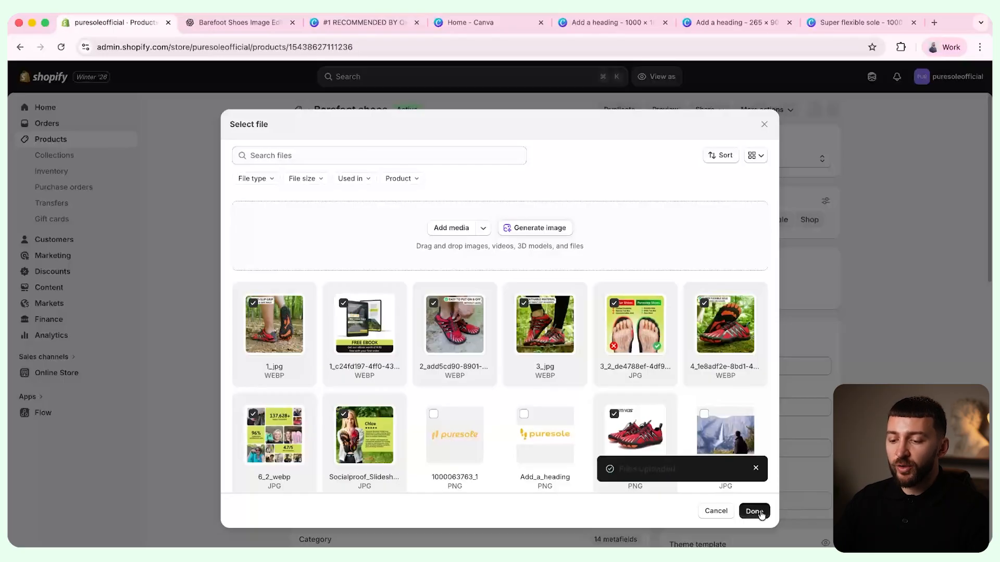
click(754, 512)
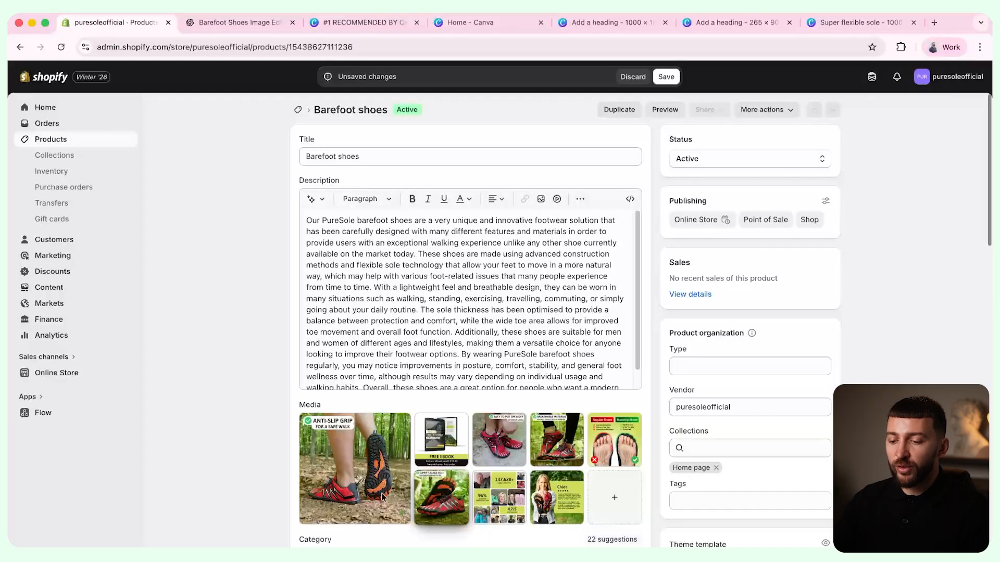
drag(569, 449, 501, 448)
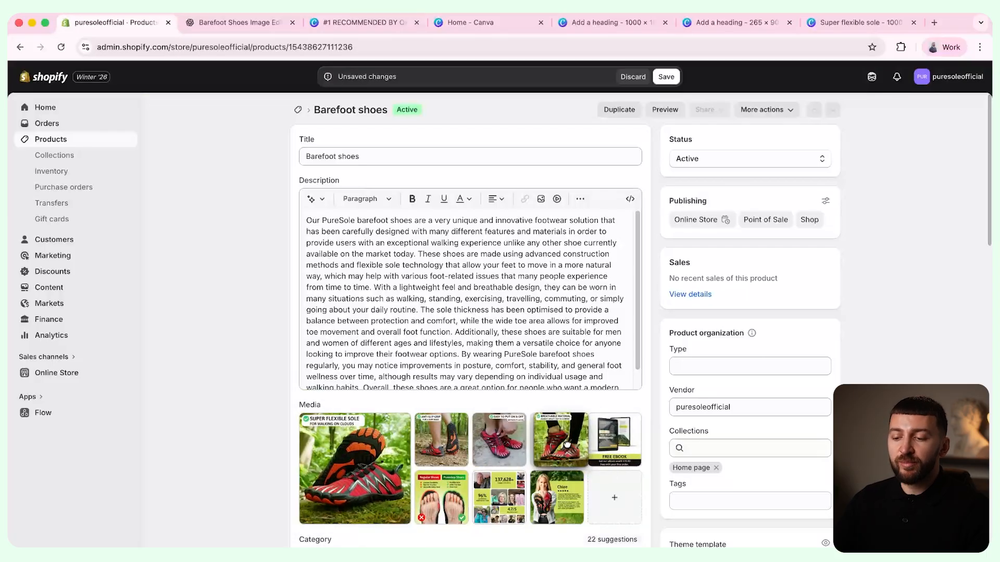
drag(441, 497, 614, 440)
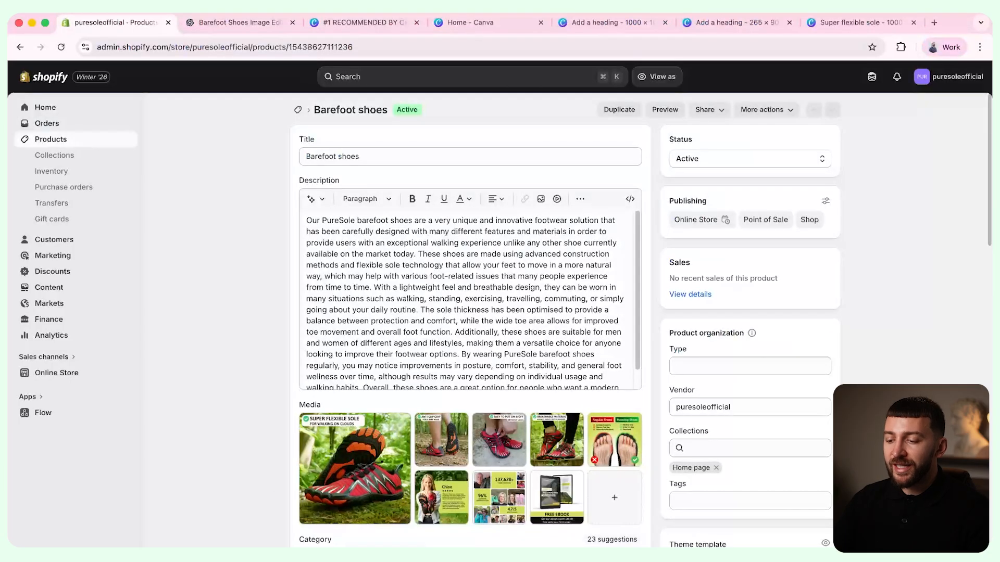
- Open the Refresh theme for editing and upload the Explorer_Animation GIF from Store Images as the first Image with text section's picture
click(89, 373)
click(795, 391)
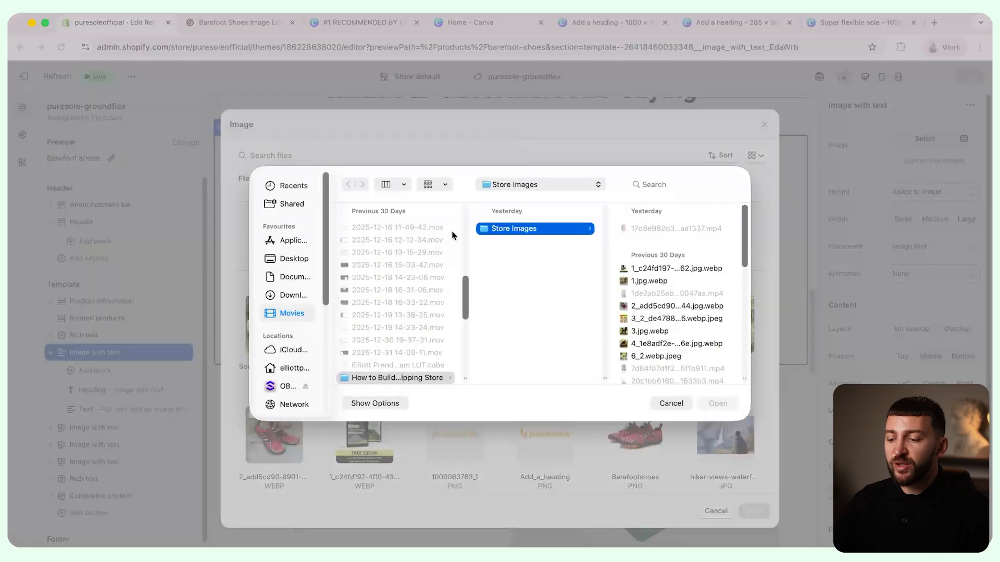
scroll(710, 319, down, 5)
click(710, 319)
click(719, 403)
click(754, 511)
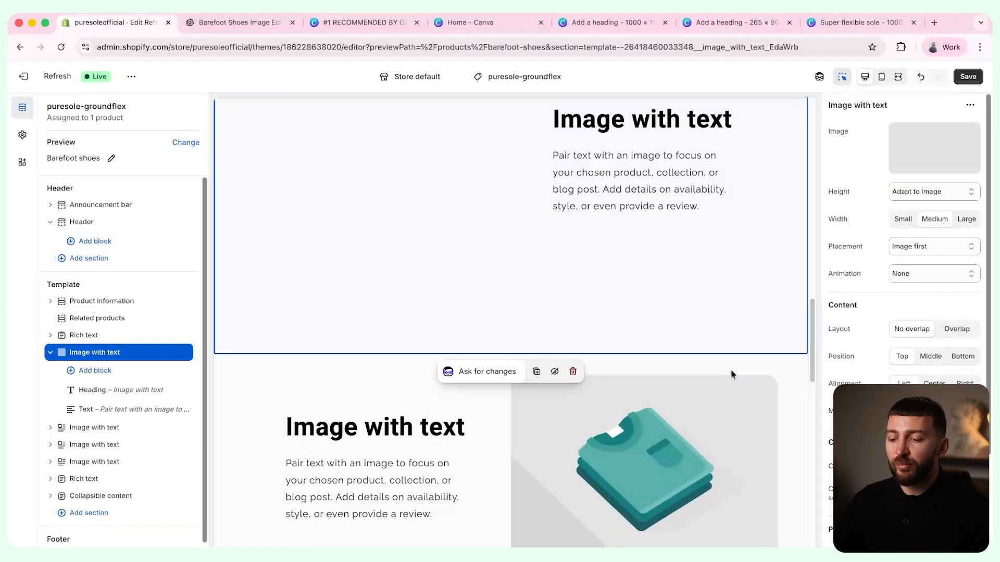
- Upload a picture from the Store Images folder for the second Image with text section
click(731, 374)
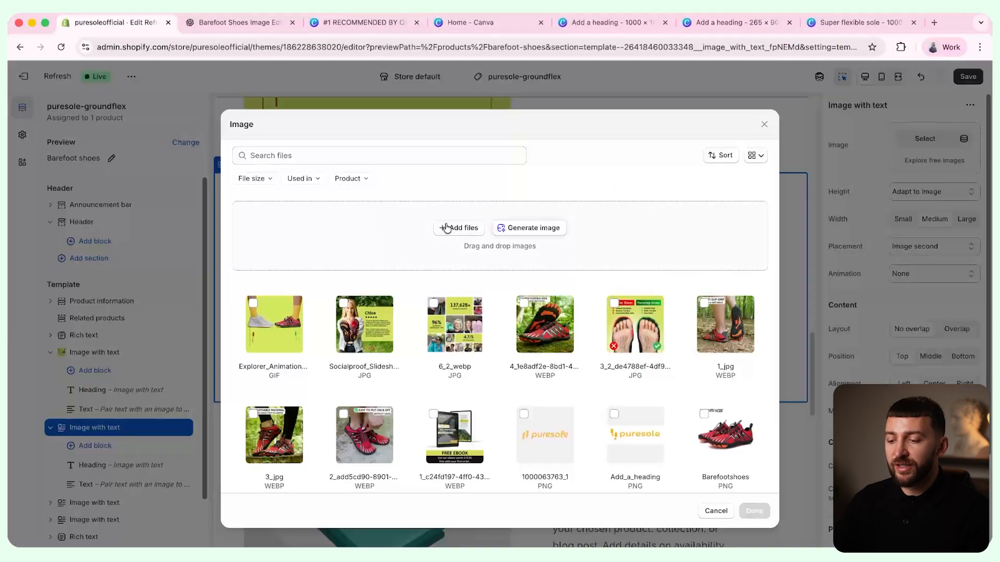
click(457, 228)
scroll(684, 344, up, 3)
click(658, 279)
click(717, 403)
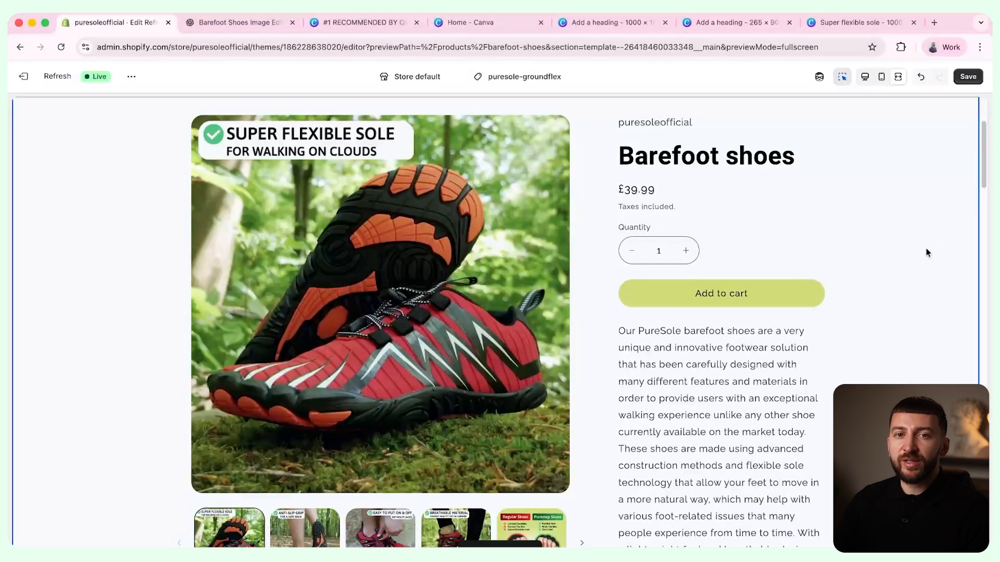
- Review the full-width preview of the product page, from the product gallery through the sections below it
scroll(926, 253, down, 15)
scroll(925, 253, down, 5)
scroll(926, 252, up, 15)
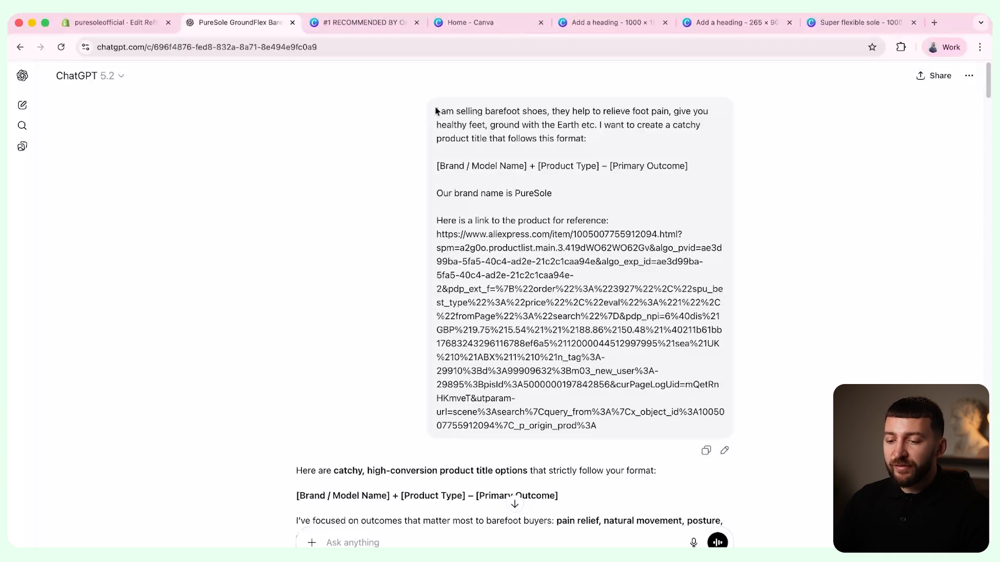
- Examine the ChatGPT prompt requesting a product title in the format [Brand / Model Name] + [Product Type] – [Primary Outcome]
drag(462, 113, 562, 136)
click(597, 139)
drag(698, 168, 430, 172)
click(429, 168)
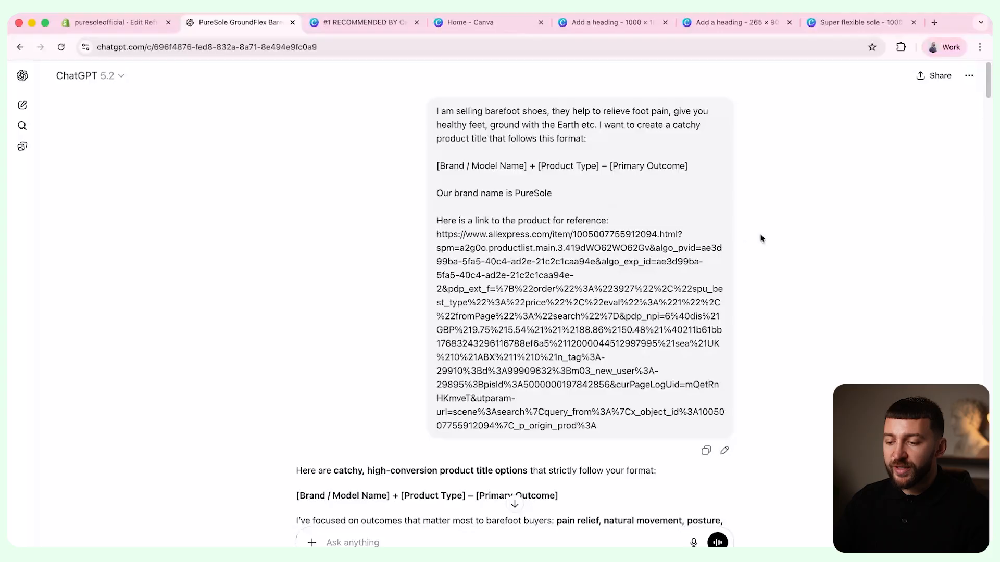
- Copy the suggested title "PureSole EarthStep Barefoot Shoes – Stronger, Healthier Feet" from the ChatGPT answer
scroll(799, 288, down, 6)
scroll(799, 288, down, 2)
drag(580, 235, 312, 235)
right_click(346, 237)
click(368, 260)
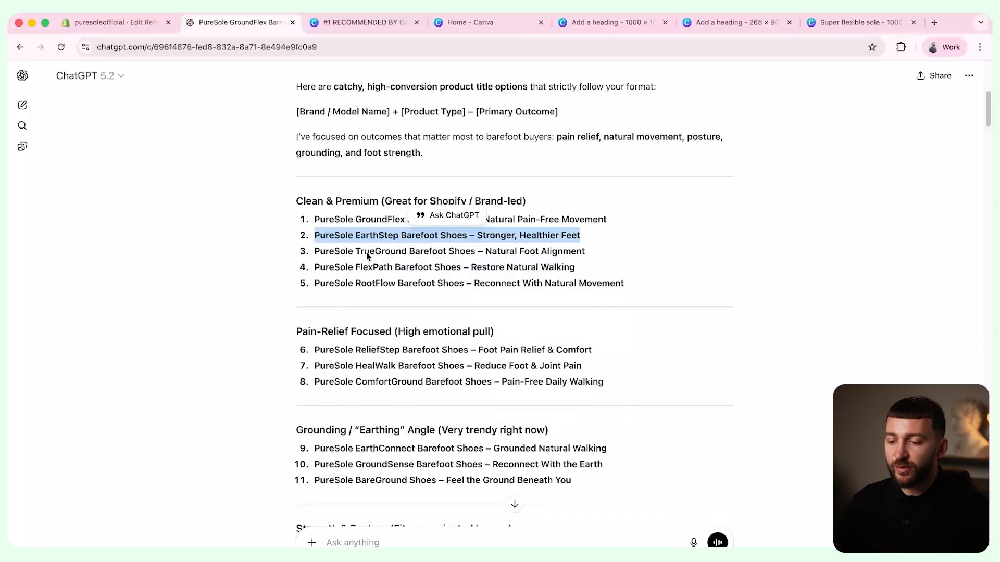
click(364, 239)
- Replace the Shopify product's title with "PureSole EarthStep Barefoot Shoes – Stronger, Healthier Feet" and save the product
click(116, 22)
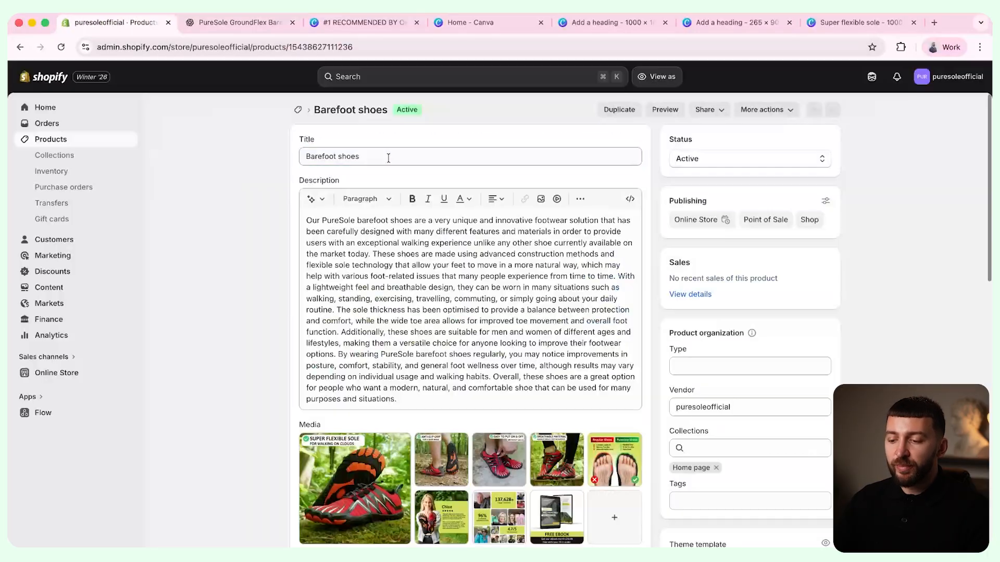
drag(388, 158, 274, 162)
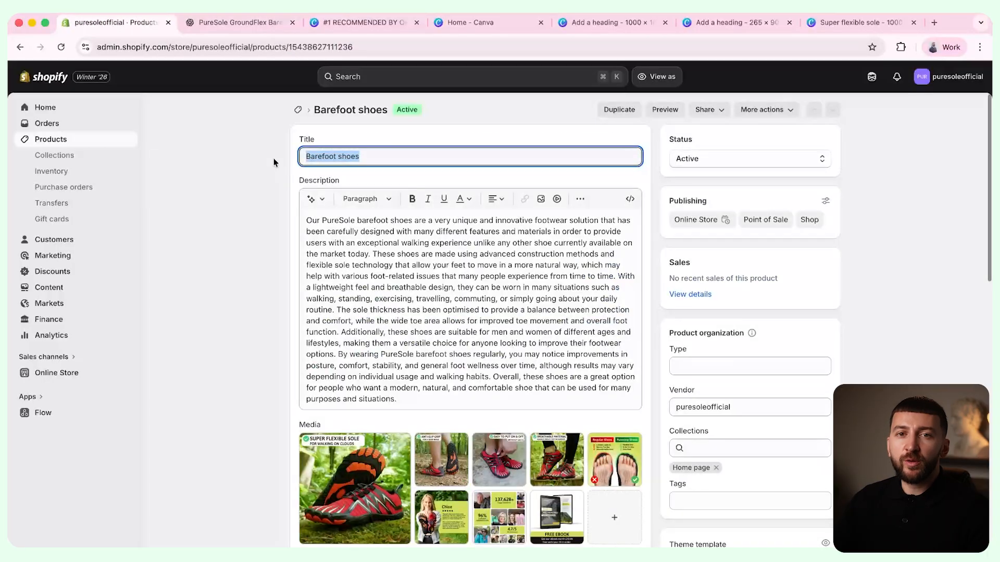
key(super+v)
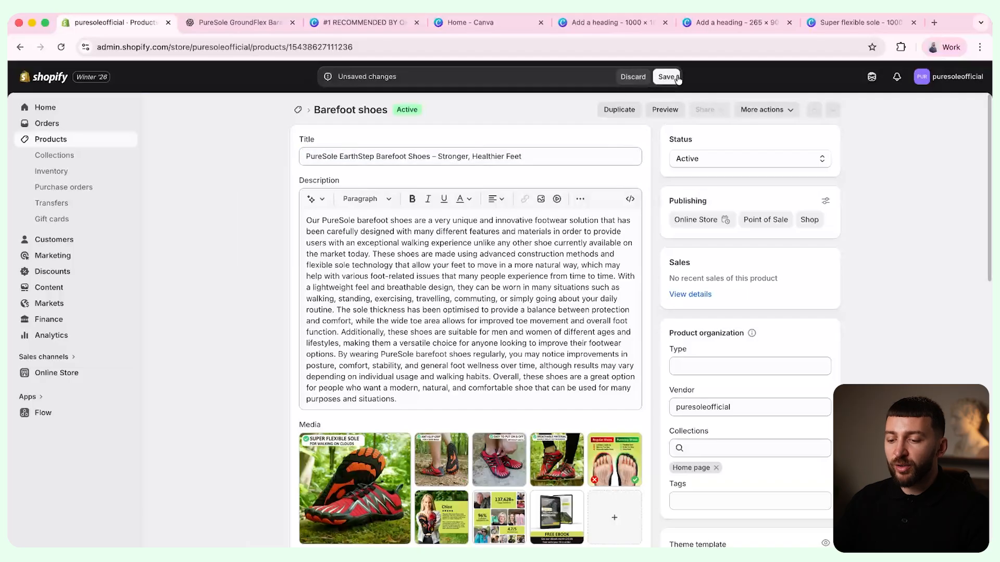
click(666, 77)
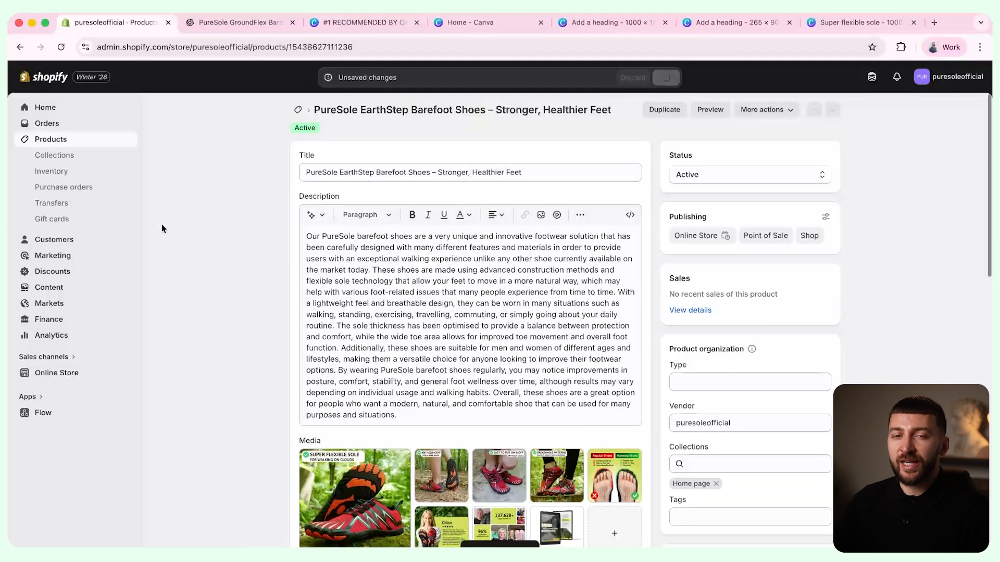
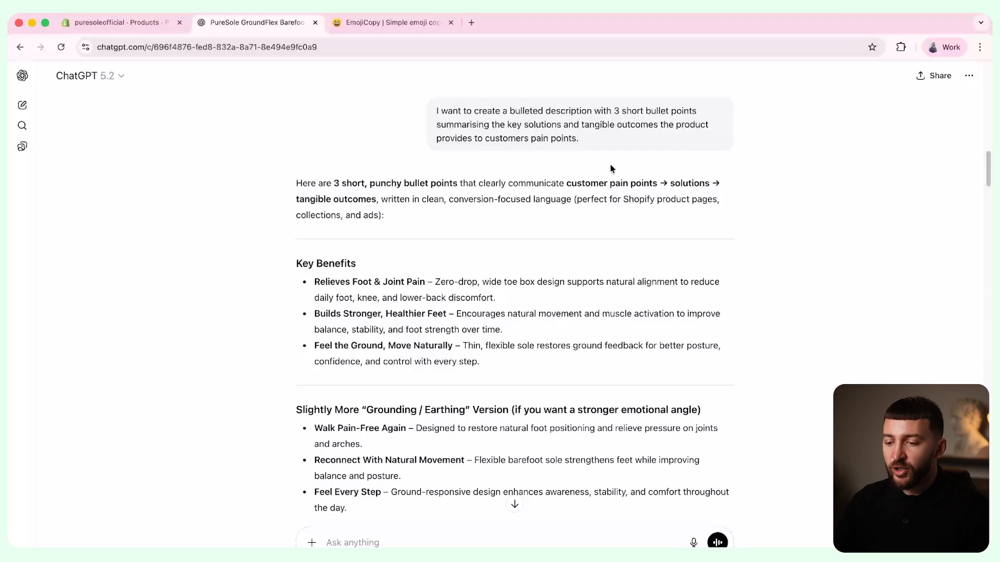
- Examine the ChatGPT prompt asking for a bulleted description with 3 short bullet points on solutions and tangible outcomes
drag(579, 138, 437, 108)
click(366, 125)
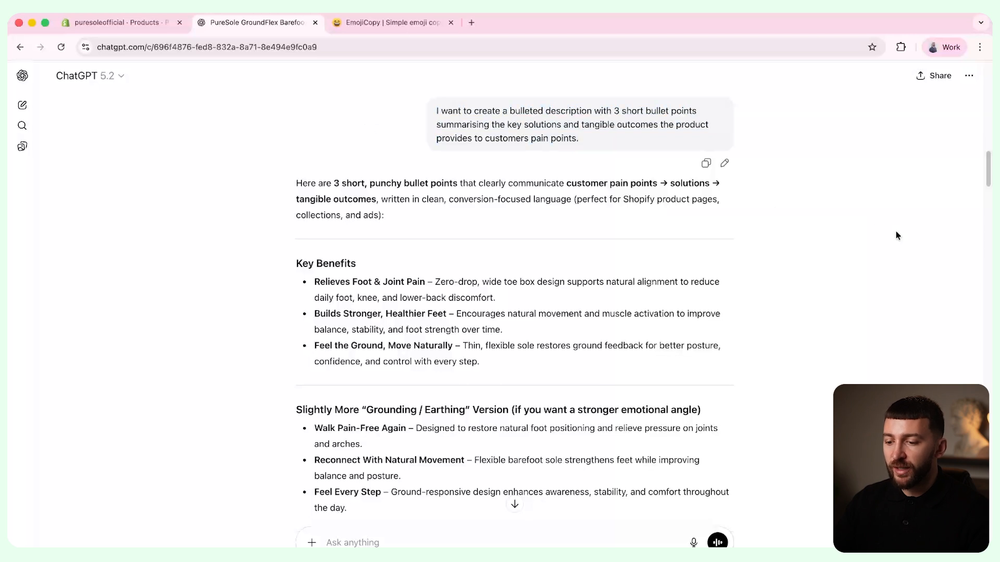
- Replace the product description with the benefit lines "Relieves Foot & Joint Pain", "Builds Stronger, Healthier Feet" and "Feel the Ground, Move Naturally" from ChatGPT
drag(313, 284, 425, 281)
mouse_move(315, 313)
mouse_down()
mouse_move(446, 315)
mouse_move(438, 327)
mouse_up()
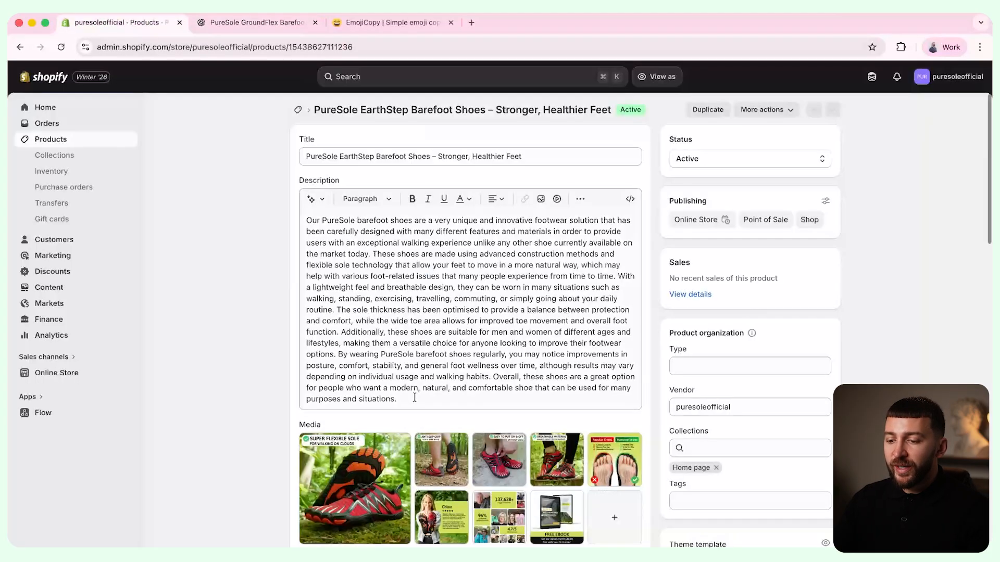
drag(413, 400, 298, 252)
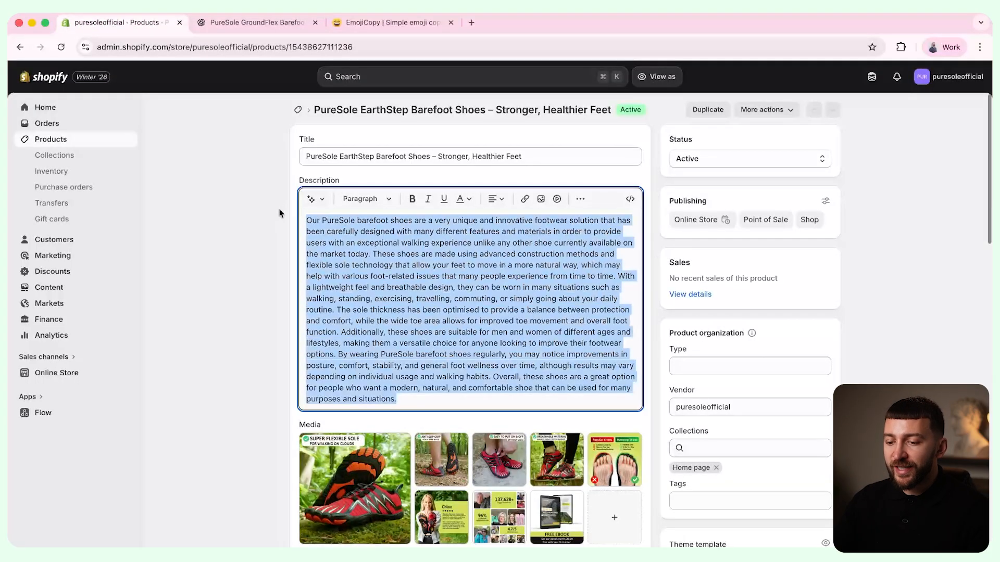
text(Relieves Foot & Joint Pain Builds Stronger, Healthier Feet Feel the Ground, Move Naturally)
click(221, 211)
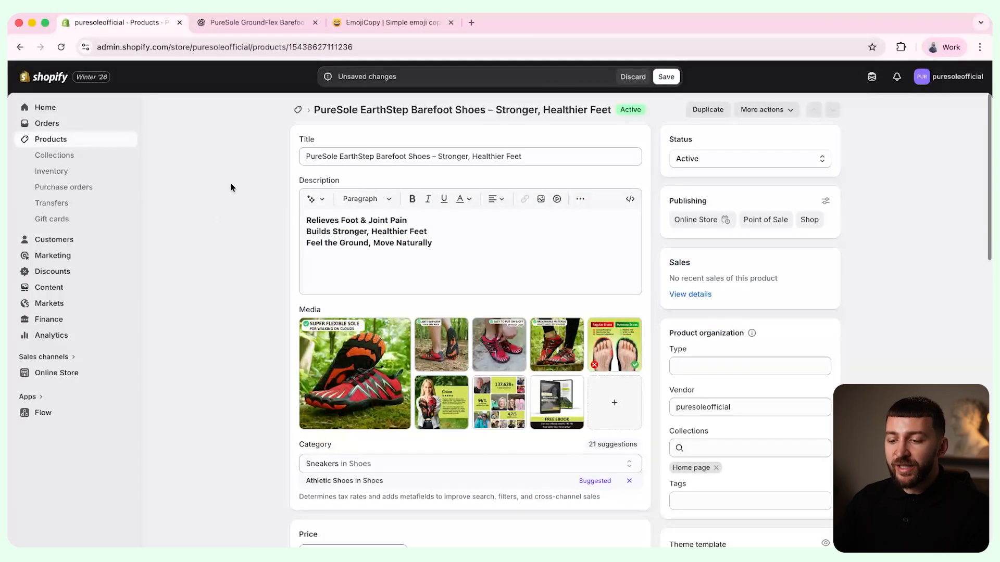
- Copy the green check mark emoji from EmojiCopy and put it in front of the benefit lines in the Shopify product description
click(387, 23)
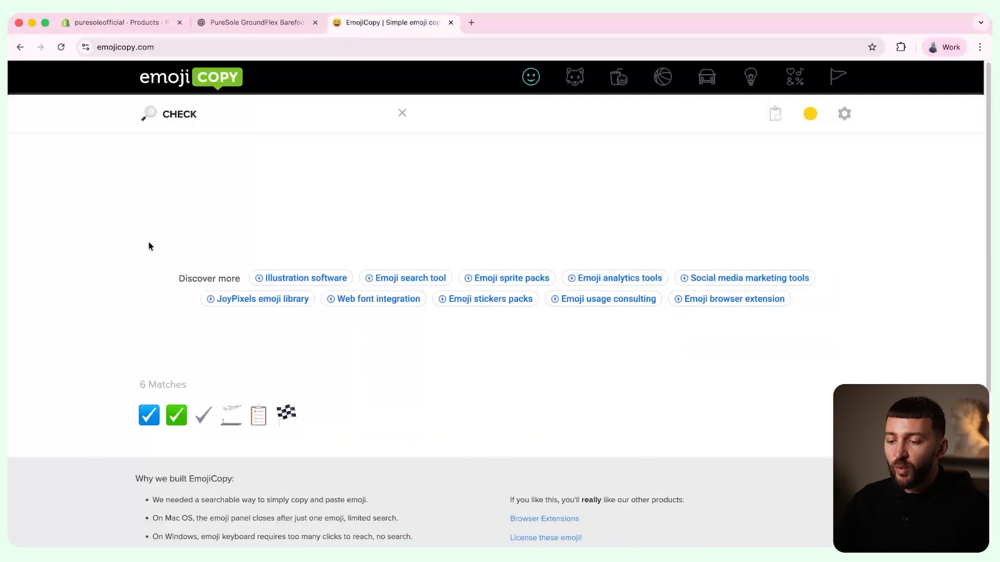
click(176, 421)
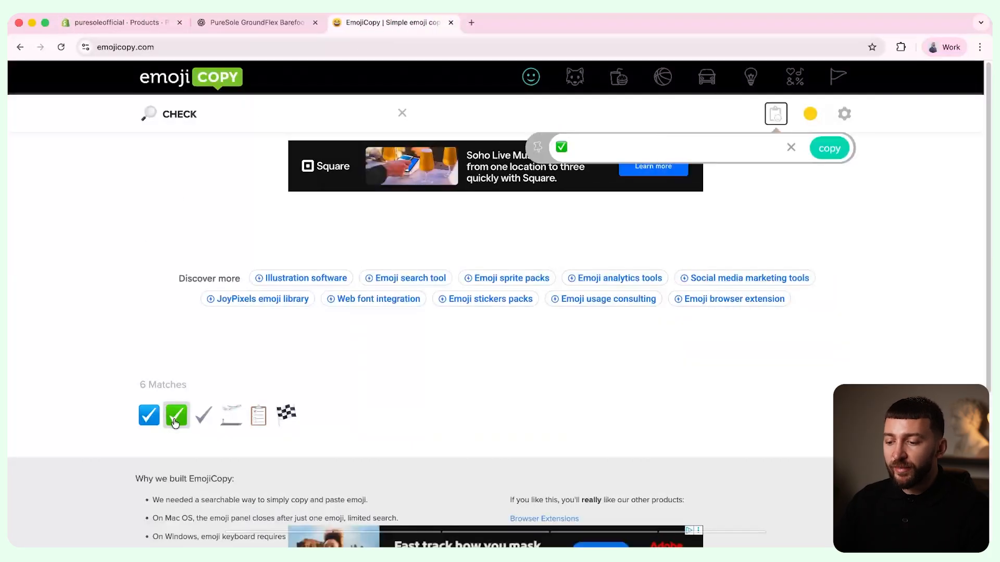
click(816, 151)
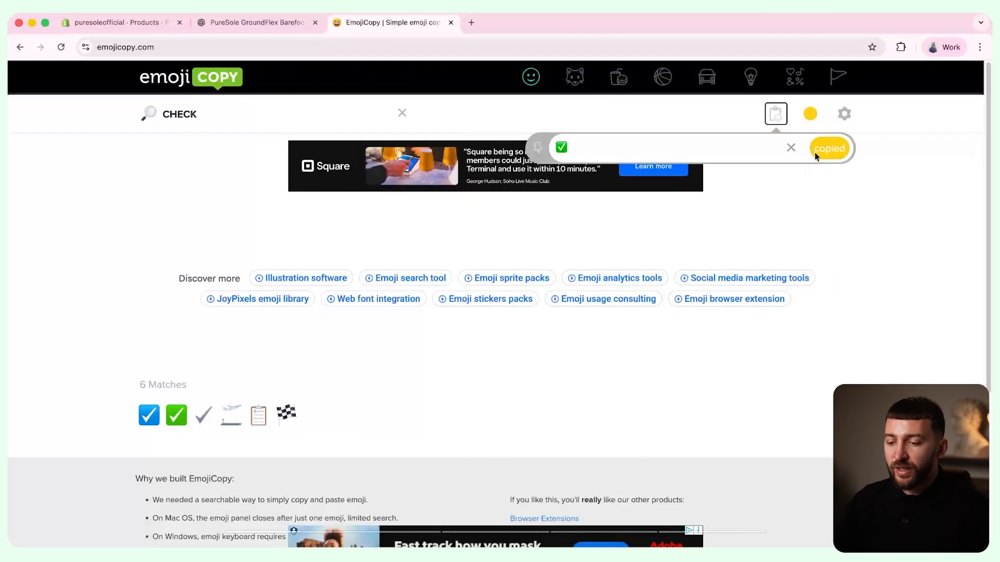
click(115, 29)
click(306, 220)
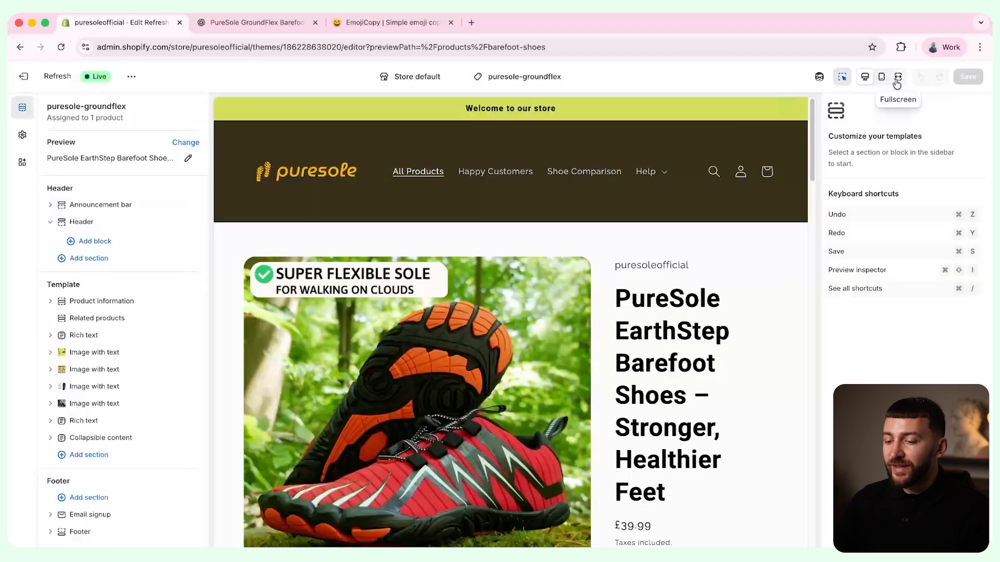
- Check the description below the add-to-cart button in the fullscreen preview of the product page, then return to the desktop view
click(898, 76)
scroll(833, 167, down, 5)
scroll(839, 163, down, 2)
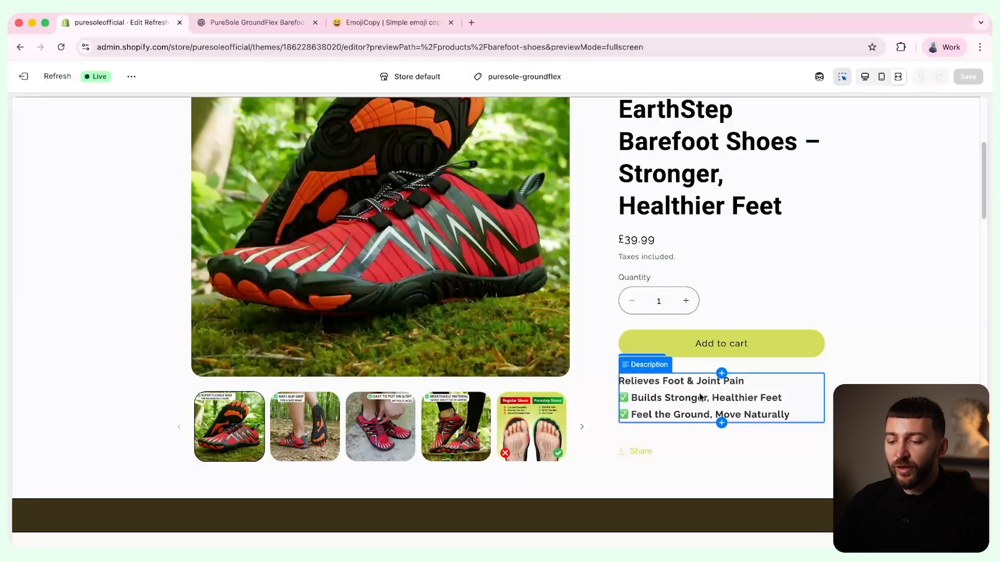
scroll(822, 177, up, 4)
click(864, 79)
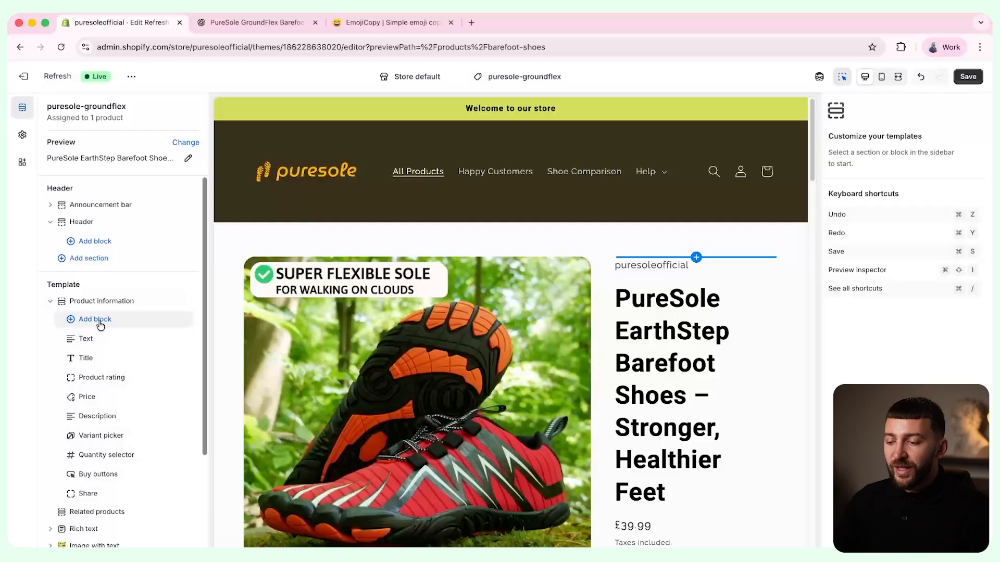
- Add text blocks to Product information reading "✅ Relieves Foot & Joint Pain", "✅ Builds Stronger, Healthier Feet" and "✅ Feel the Ground, Move Naturally"
click(99, 320)
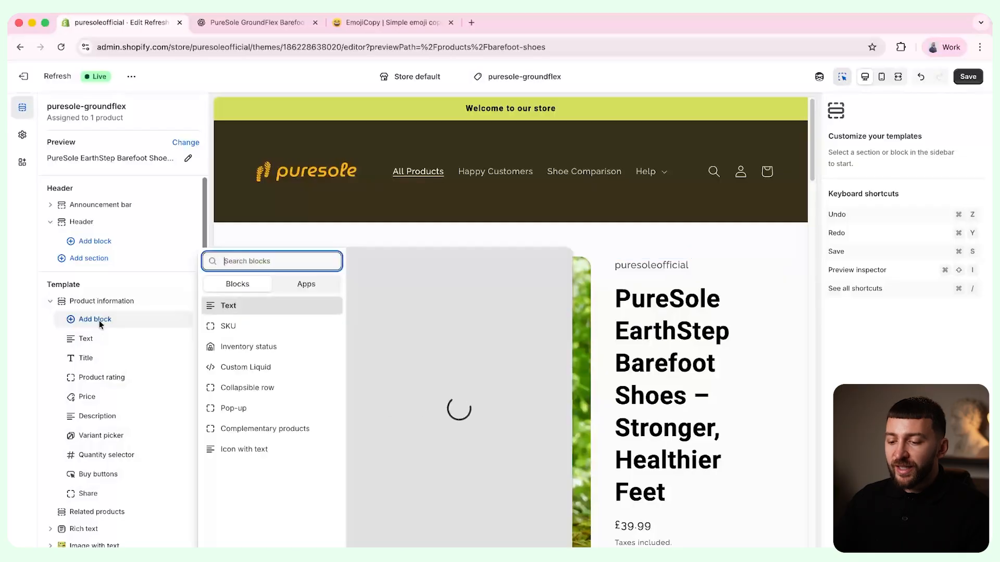
click(234, 311)
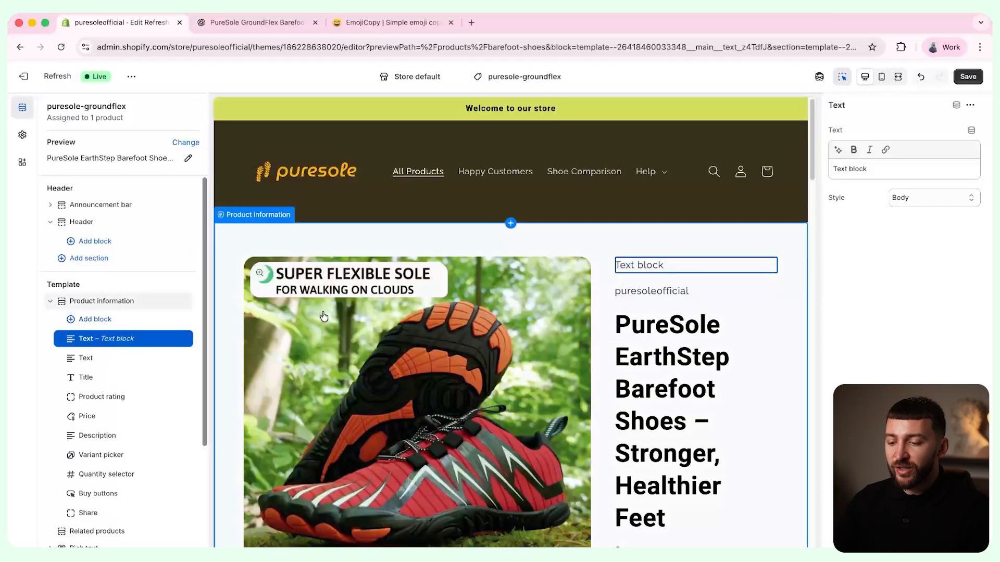
key(super+v)
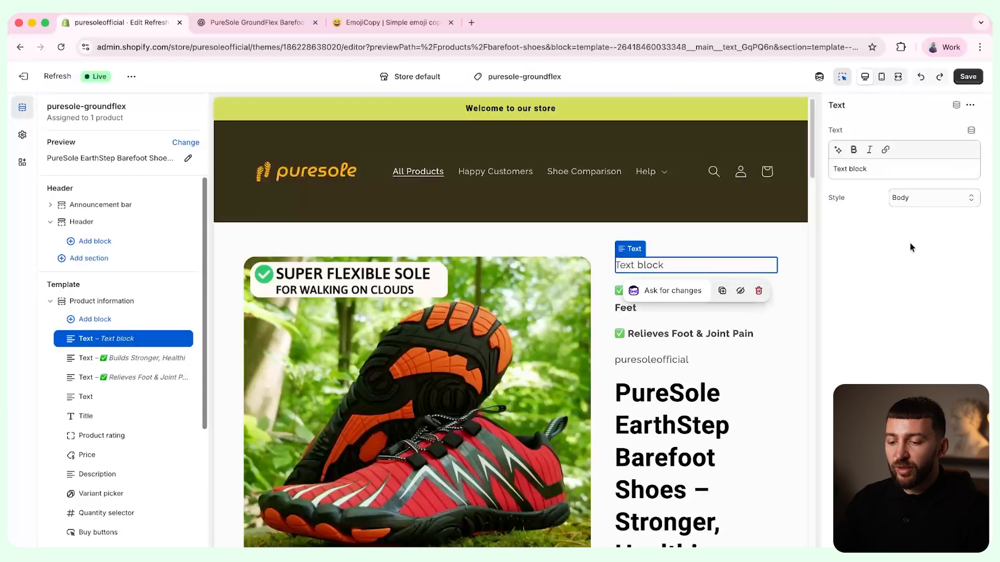
triple_click(886, 168)
key(super+v)
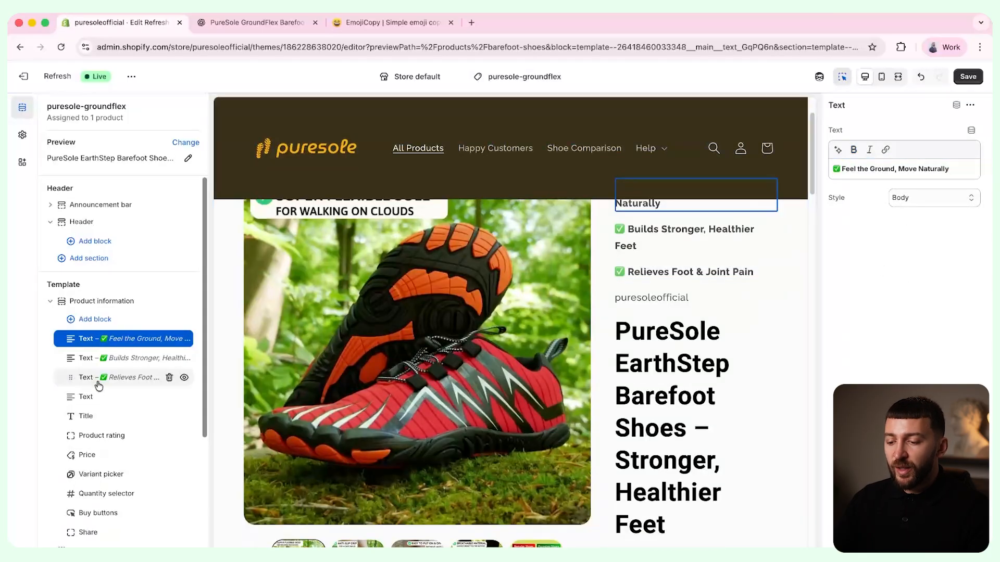
- Move the three benefit text blocks directly below the price in Product information and preview the product page in fullscreen
drag(72, 377, 81, 448)
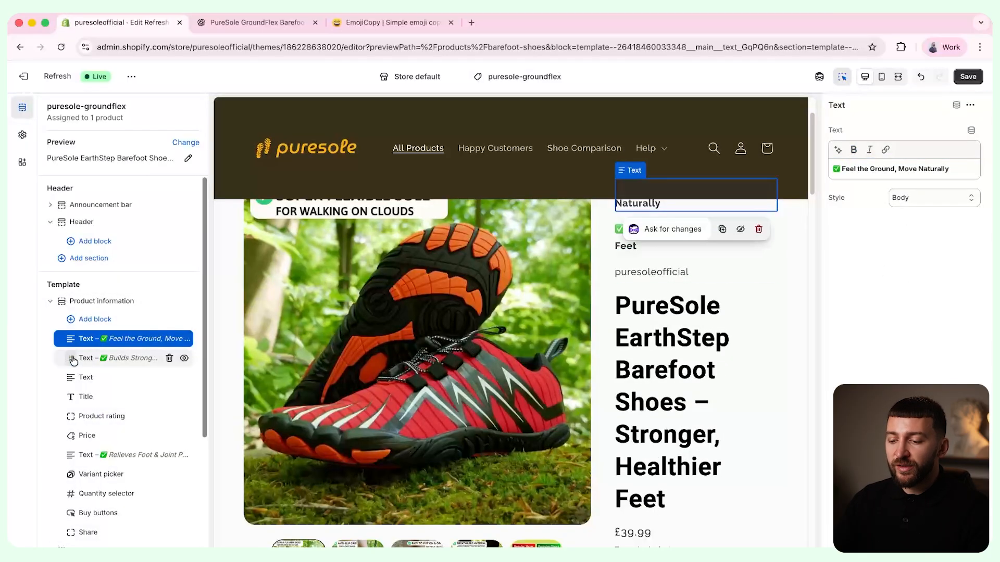
drag(73, 359, 76, 459)
drag(72, 339, 76, 457)
click(898, 77)
scroll(927, 242, up, 5)
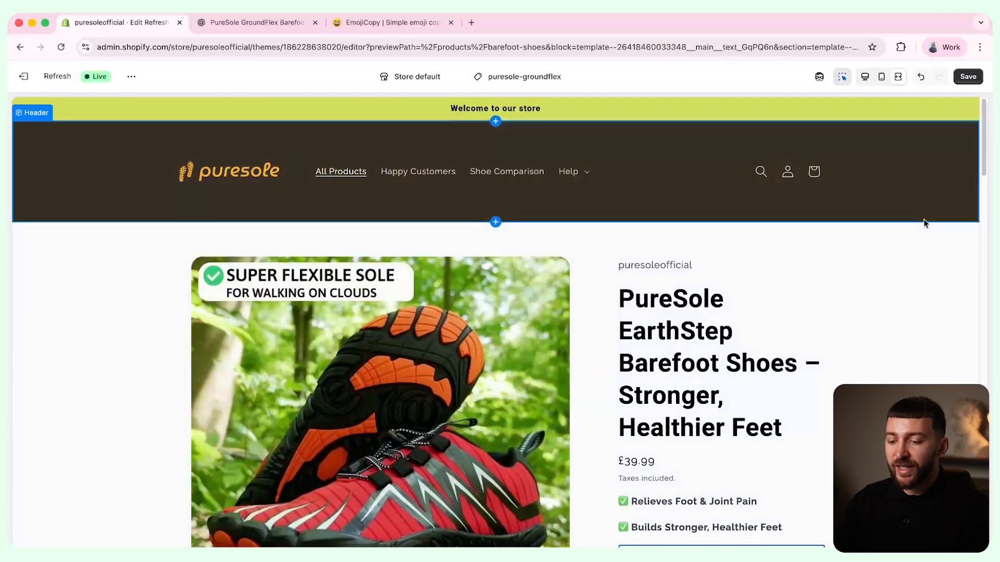
scroll(859, 333, down, 3)
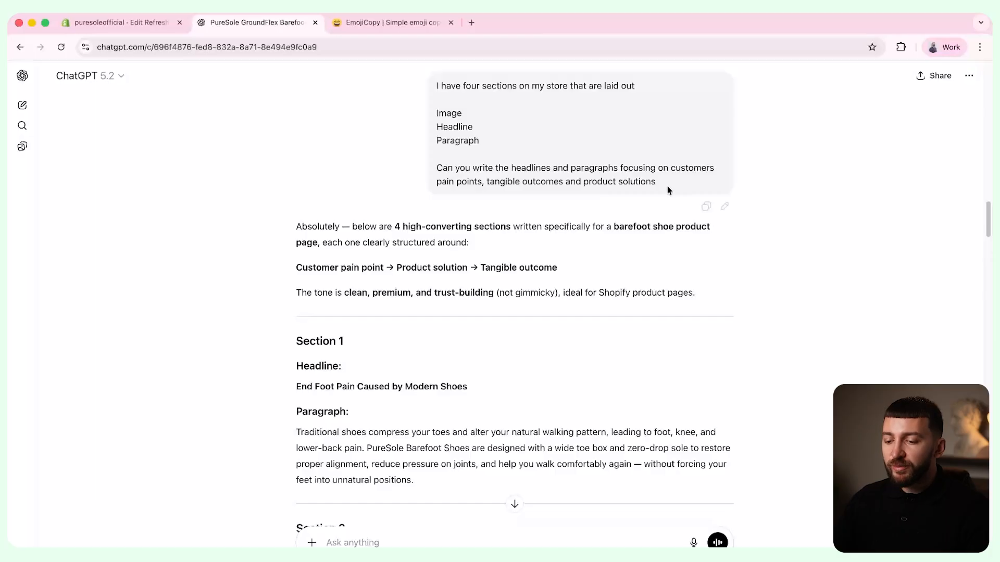
- Set the first image-with-text section's heading to "End Foot Pain Caused by Modern Shoes", copied from Section 1 of the ChatGPT reply
drag(651, 181, 431, 83)
click(534, 117)
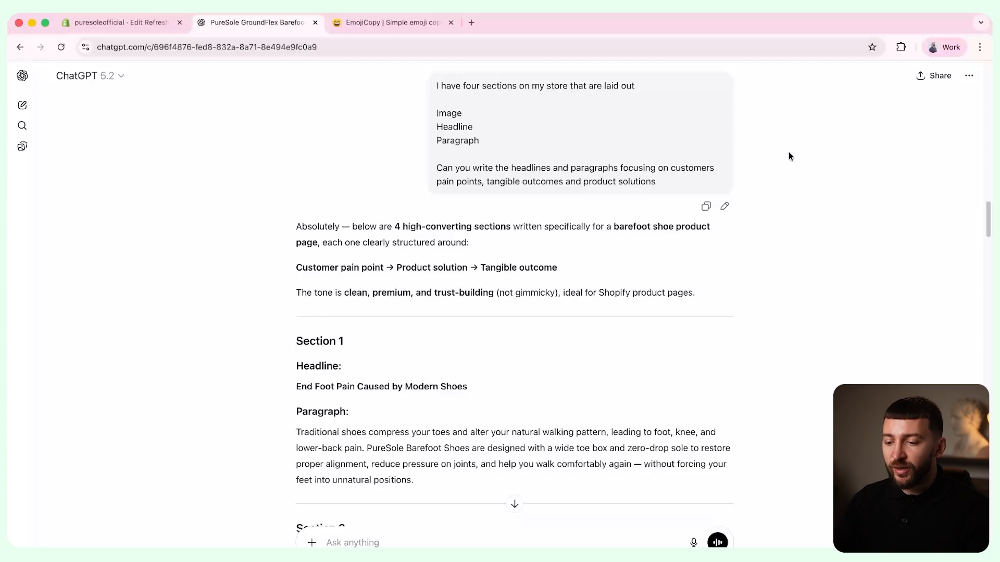
scroll(789, 153, down, 3)
scroll(788, 153, down, 8)
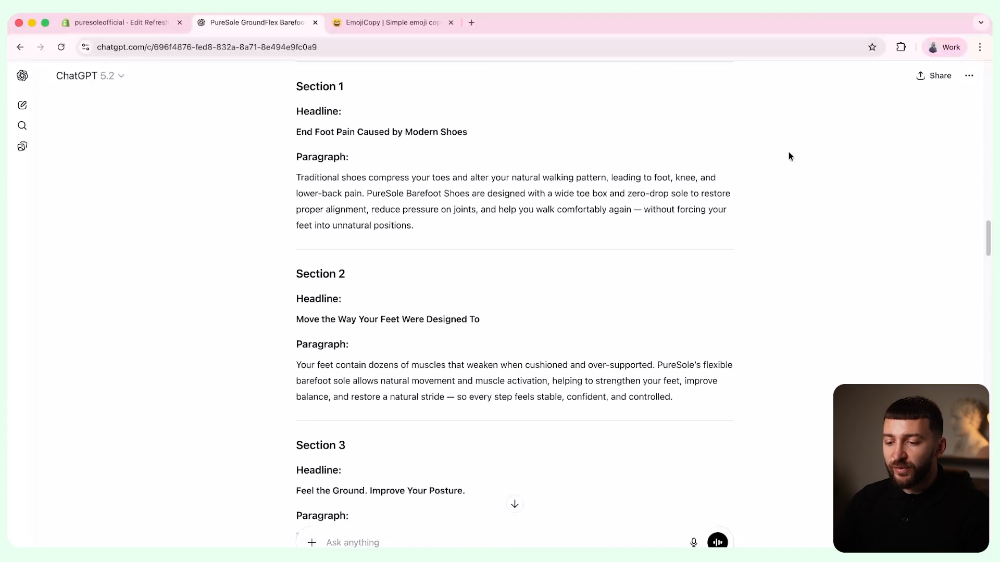
drag(481, 136, 292, 137)
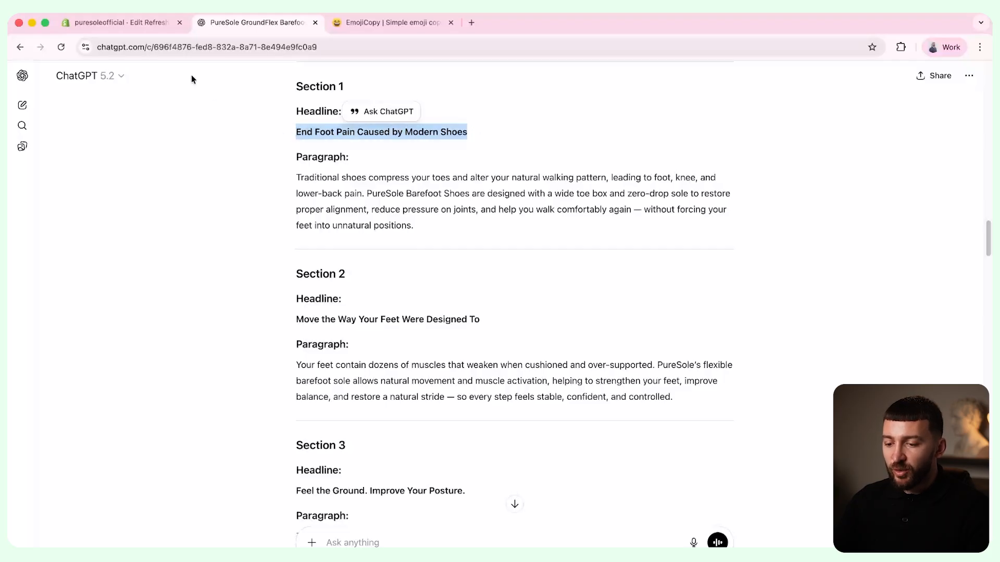
click(125, 24)
scroll(492, 237, down, 5)
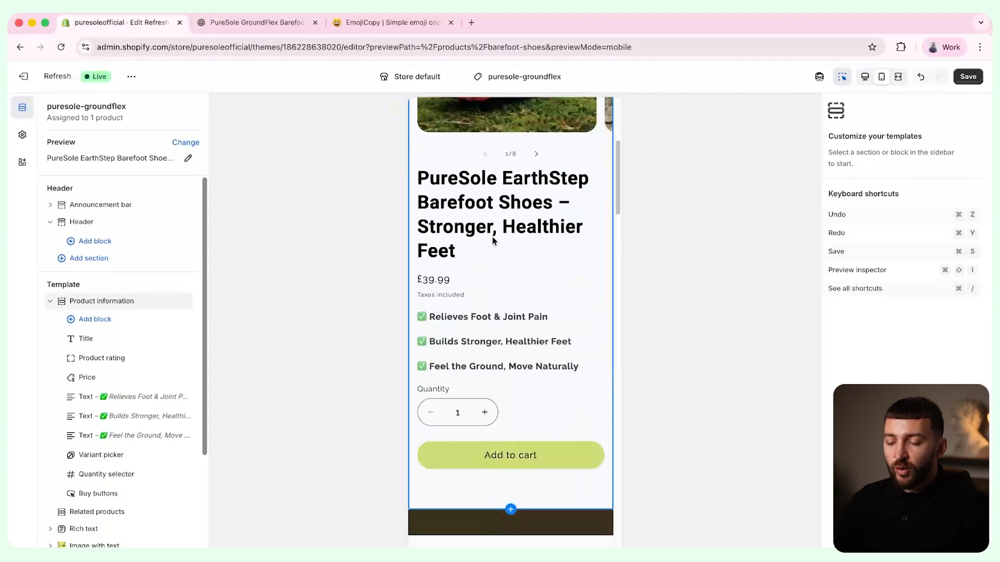
scroll(492, 236, down, 10)
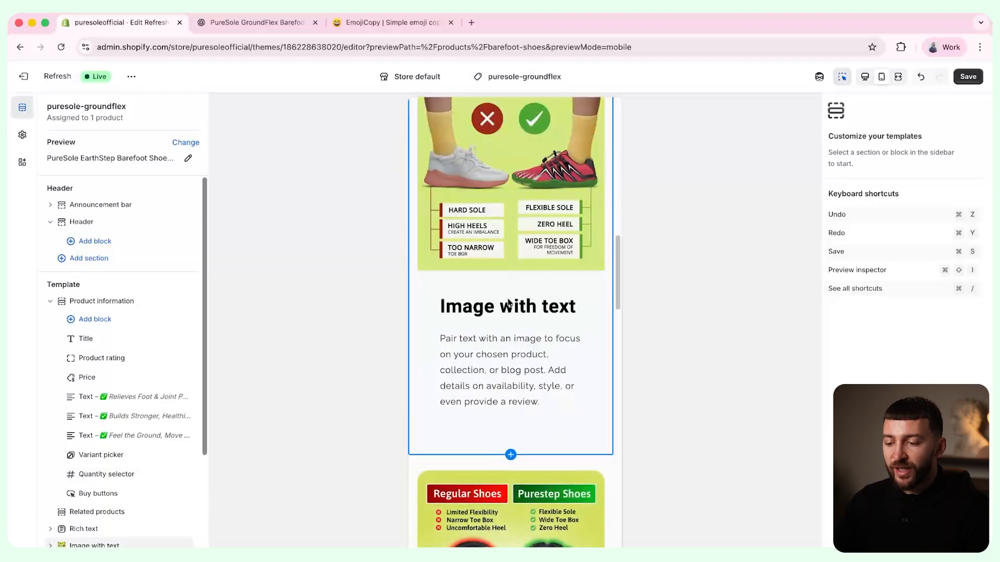
click(509, 303)
key(super+v)
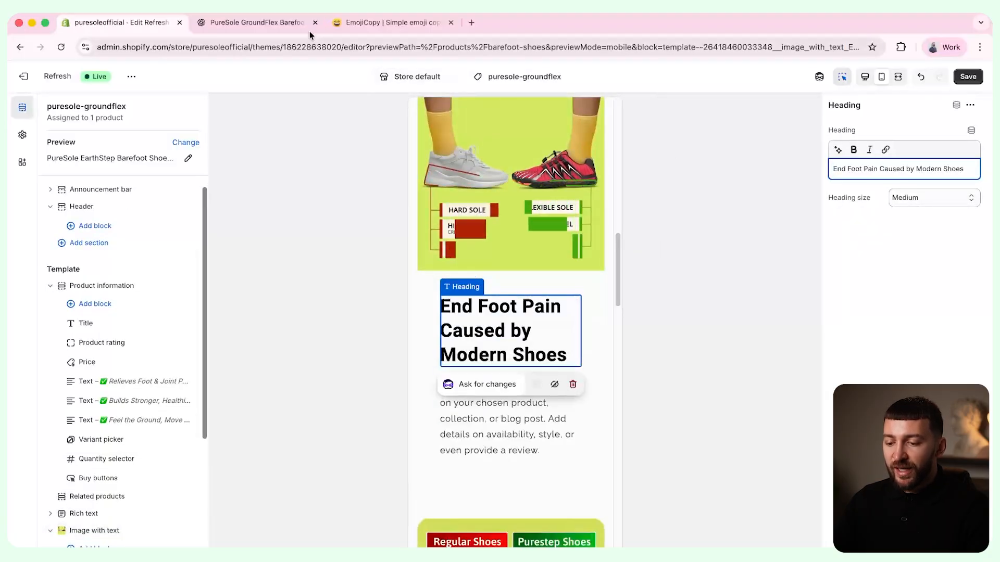
- Replace the first image-with-text section's paragraph with the Section 1 paragraph from ChatGPT, starting "Traditional shoes compress your toes"
click(256, 22)
drag(297, 174, 414, 225)
click(125, 23)
click(500, 420)
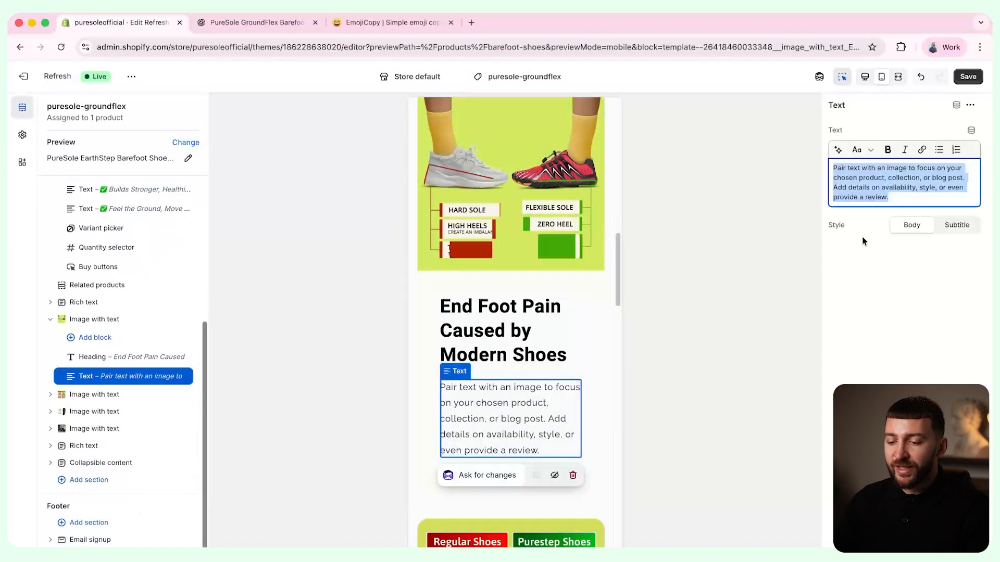
key(super+v)
- Set the second image-with-text section's heading to ChatGPT's Section 2 headline, "Move the Way Your Feet Were Designed To"
click(255, 22)
drag(296, 319, 480, 319)
click(125, 23)
scroll(514, 219, down, 5)
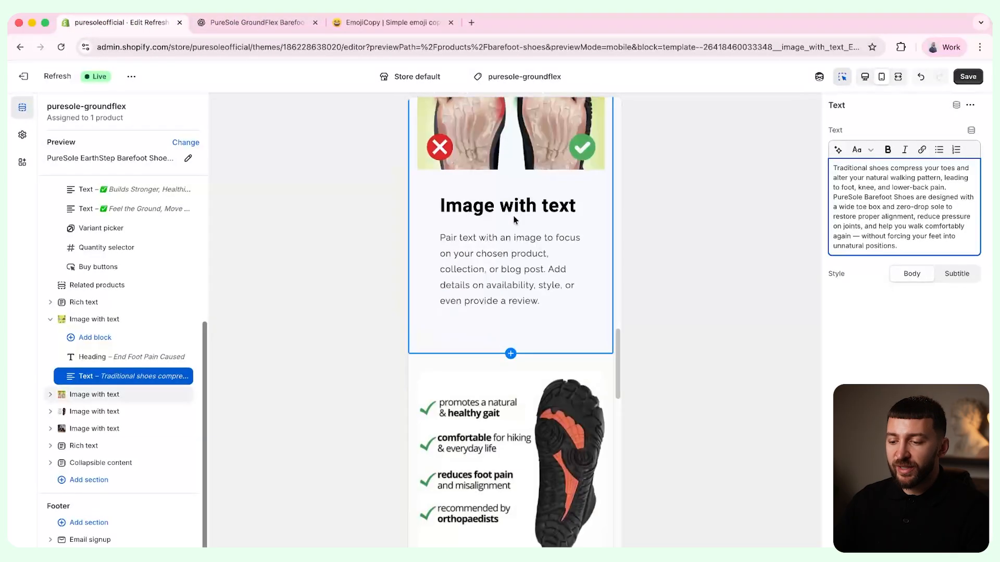
click(514, 213)
key(super+v)
- Replace the second image-with-text section's paragraph with the Section 2 paragraph from ChatGPT, starting "Your feet contain dozens of muscles"
click(284, 24)
drag(672, 398, 275, 372)
click(125, 23)
click(512, 317)
key(super+v)
- Set the third image-with-text section's heading to "Feel the Ground. Improve Your Posture." and copy the Section 3 paragraph from ChatGPT
click(255, 22)
scroll(475, 234, down, 5)
drag(466, 248, 293, 235)
click(125, 23)
scroll(510, 242, down, 3)
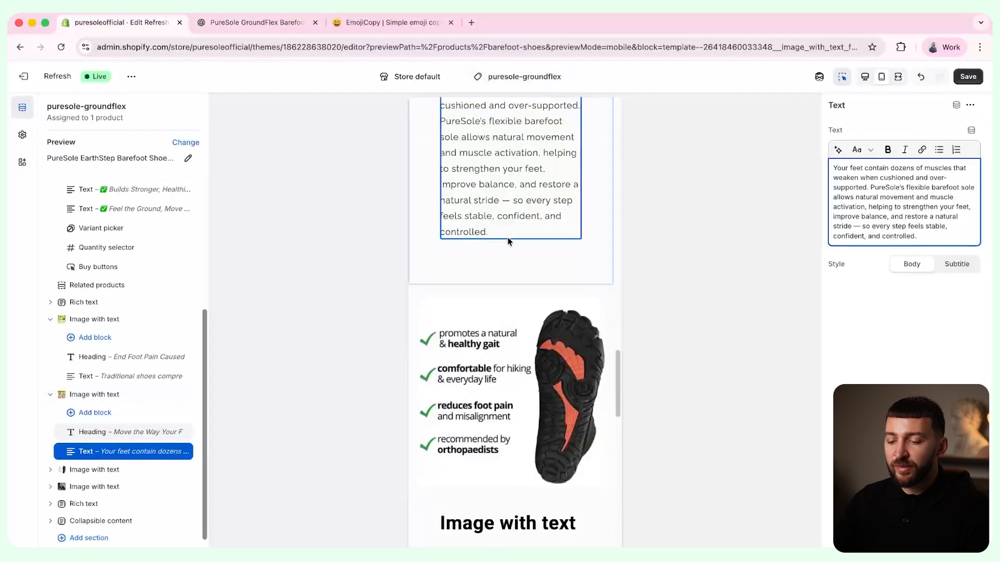
scroll(509, 241, down, 4)
click(507, 290)
key(super+v)
click(256, 23)
drag(632, 326, 294, 293)
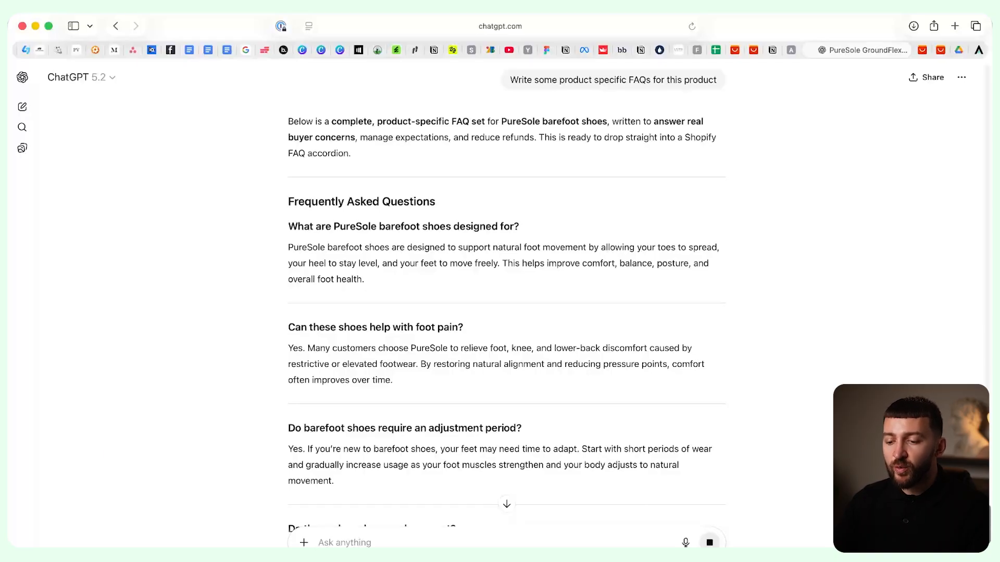
- Fill the first two FAQ collapsible rows with ChatGPT's questions "Are PureSole barefoot shoes good for foot pain?" and "Do barefoot shoes take time to get used to?"
key(super+Tab)
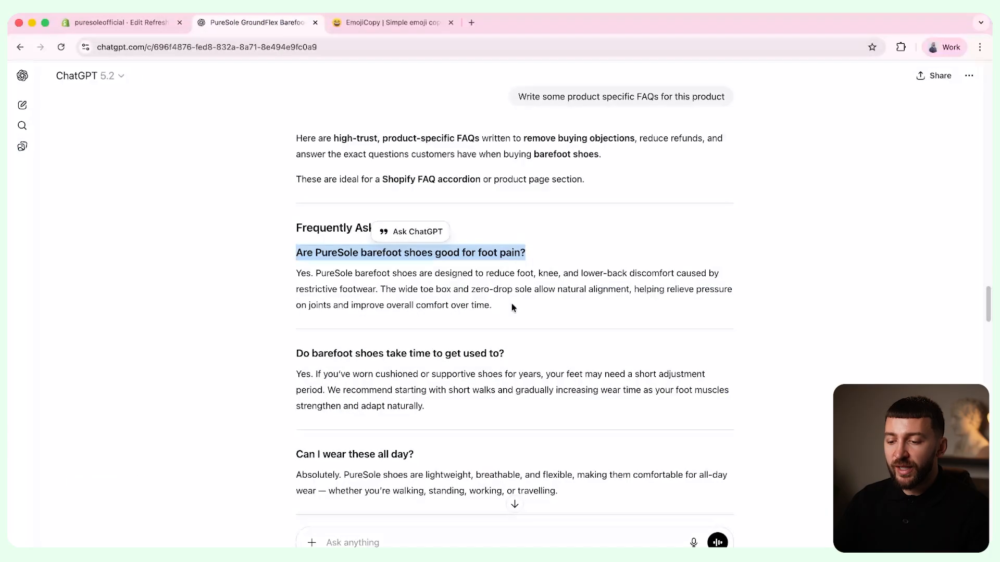
shift+click(512, 307)
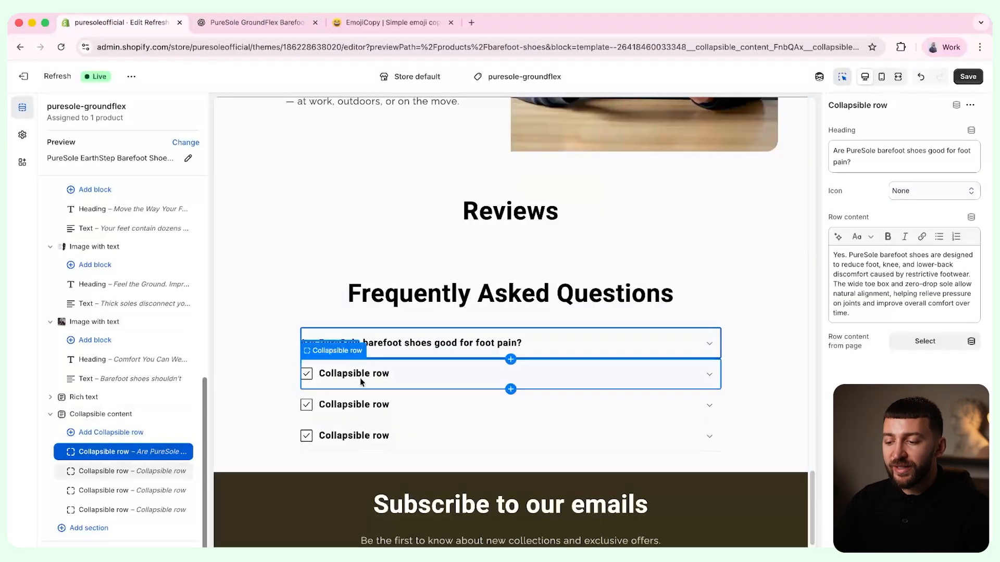
click(892, 162)
key(super+v)
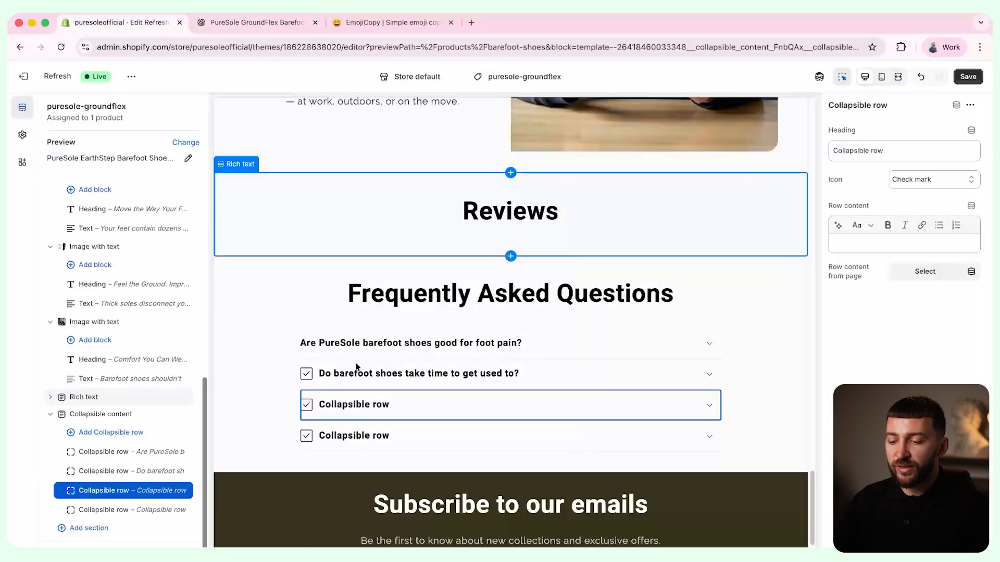
- Add a collapsible row headed "Are they suitable for walking, gym, or everyday use?" and move it down the FAQ list
click(111, 422)
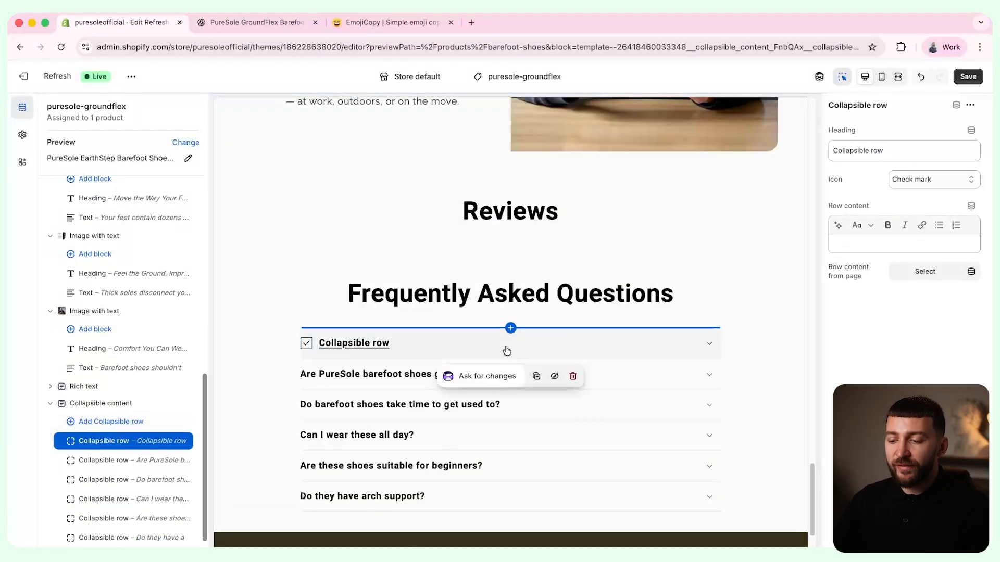
drag(892, 149, 878, 146)
key(super+v)
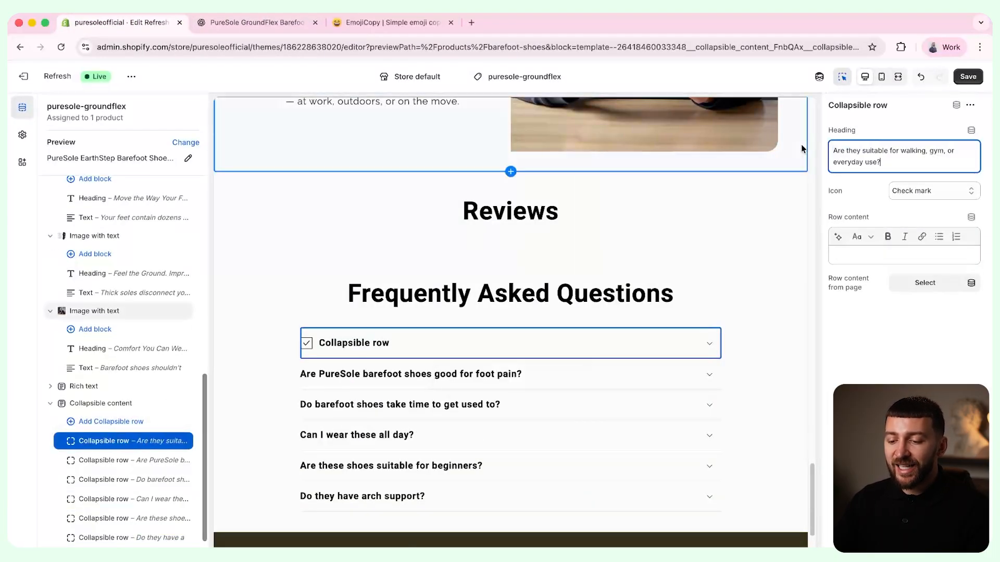
drag(73, 441, 69, 513)
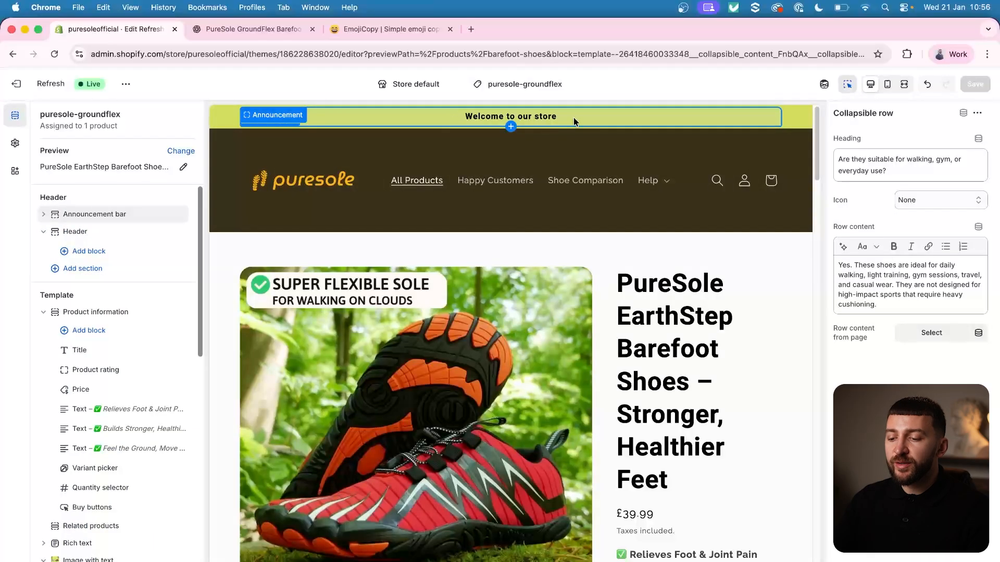
- Replace the announcement bar text with "Free Shipping on All Orders" and save the theme
click(573, 117)
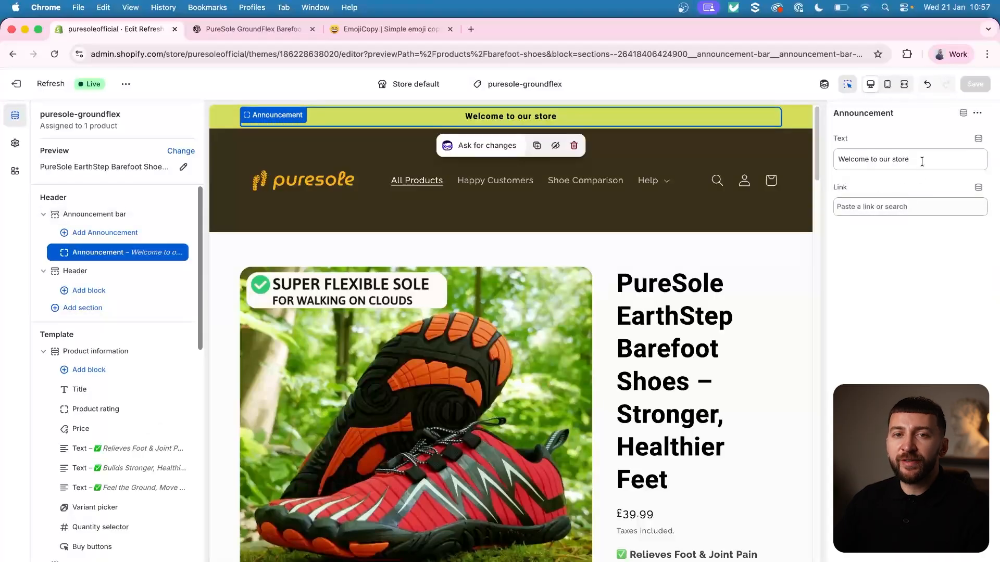
drag(922, 162, 805, 165)
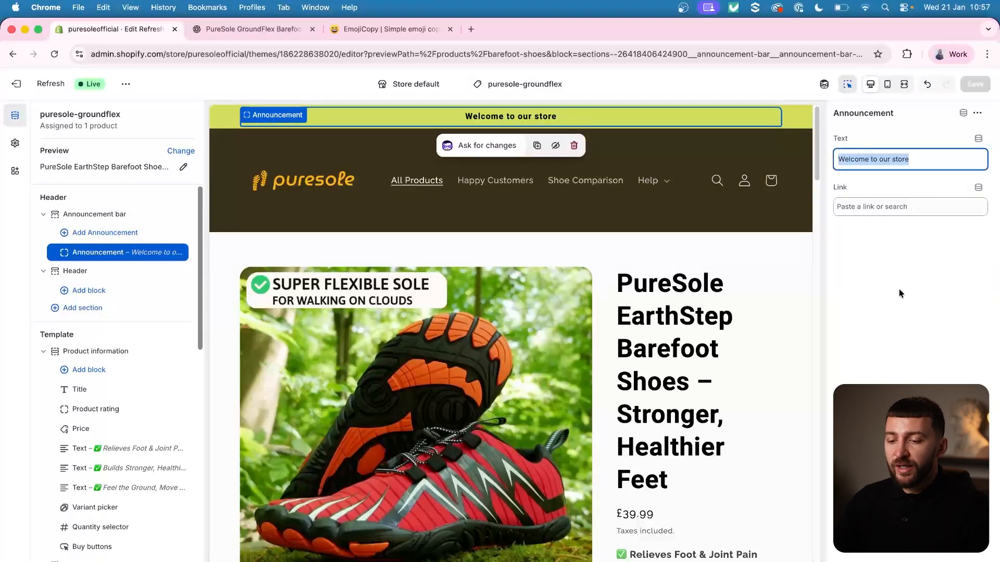
text(Free Ship)
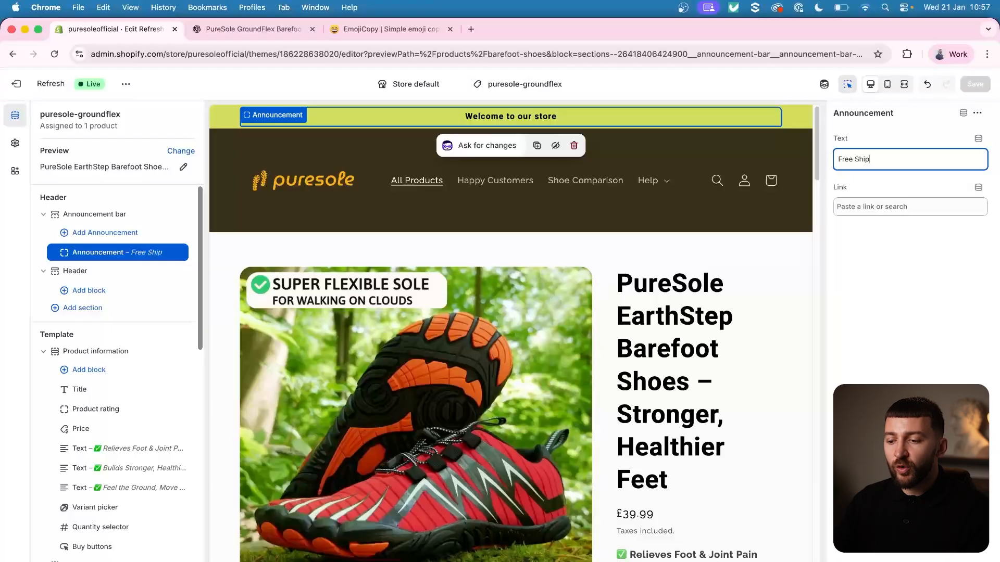
text(ping on All Orders)
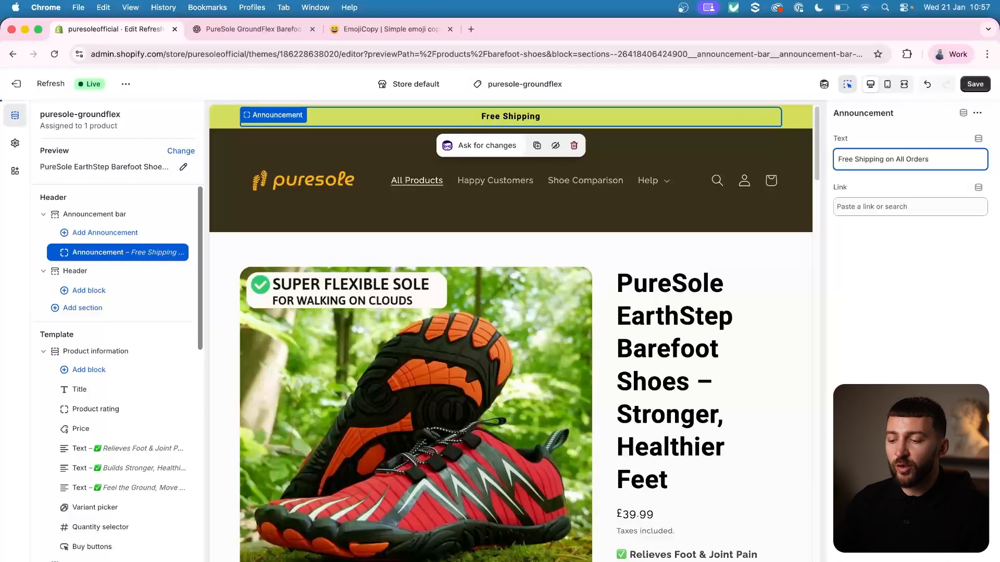
click(941, 343)
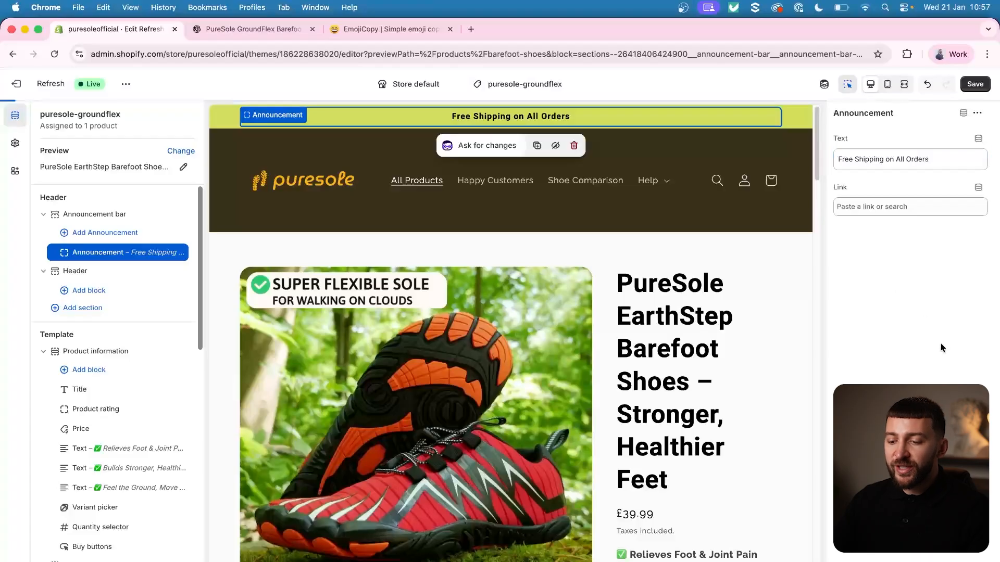
click(975, 85)
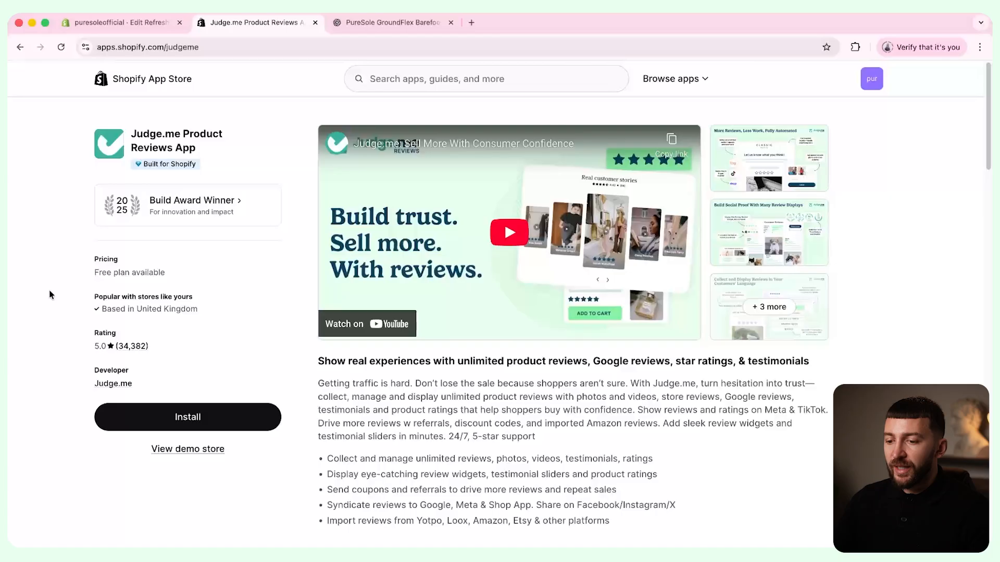
- Check the pricing plans of the Judge.me Product Reviews App and install it on the store
scroll(50, 294, down, 10)
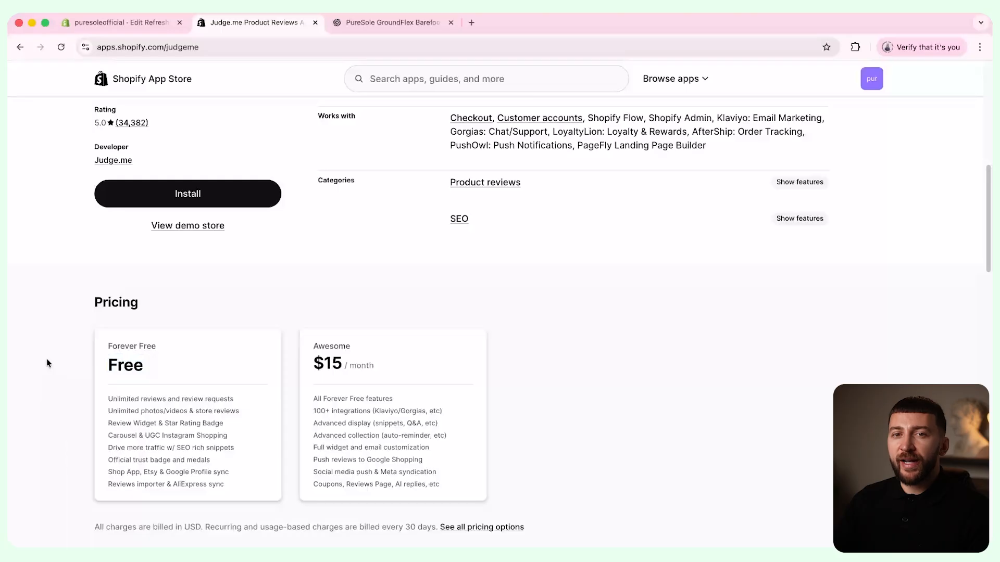
scroll(46, 362, up, 5)
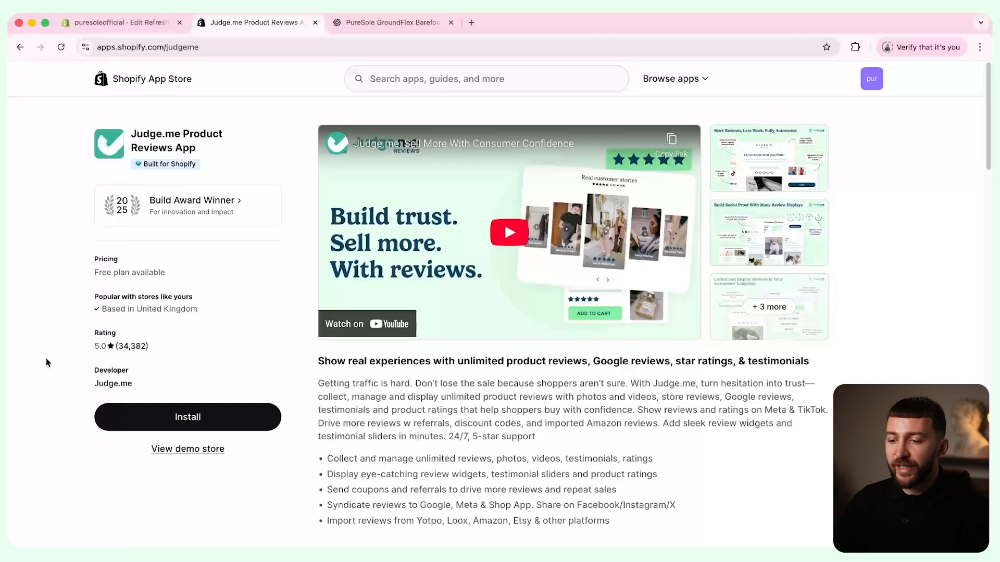
click(151, 418)
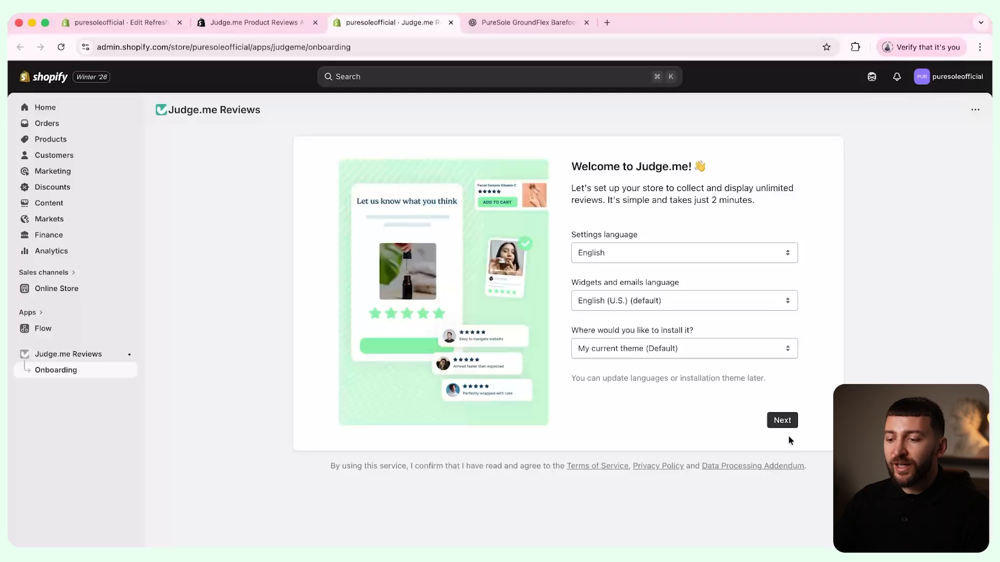
- Complete Judge.me's welcome questions with default languages and theme, "Just starting out (no sales yet)", outsourcing "Yes" and AliExpress as the review source
click(782, 421)
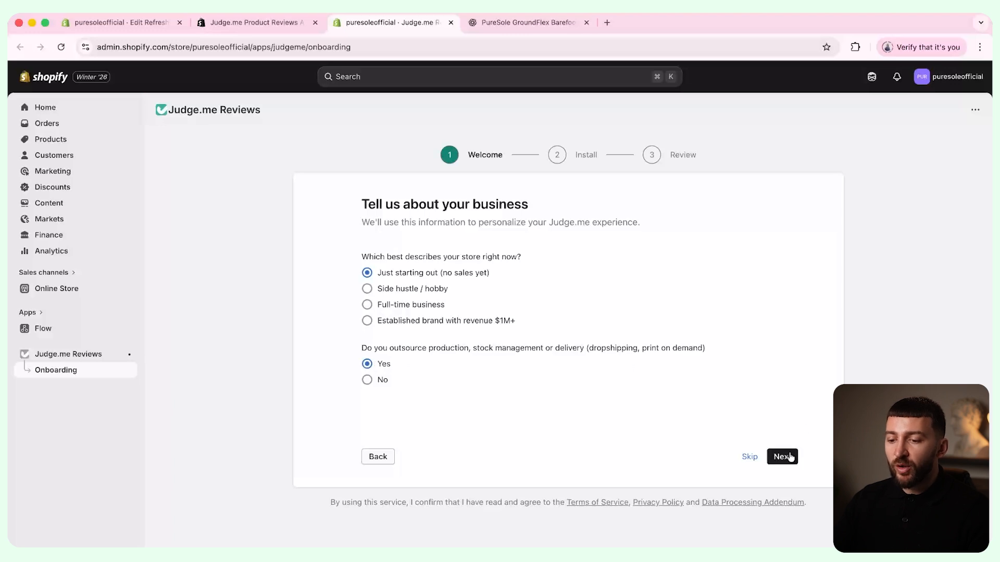
click(782, 457)
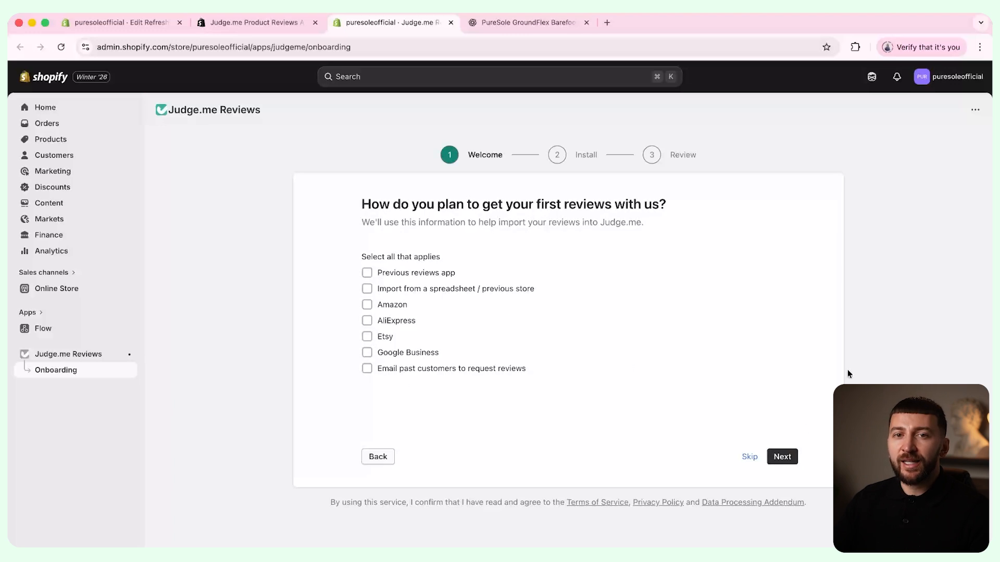
click(367, 322)
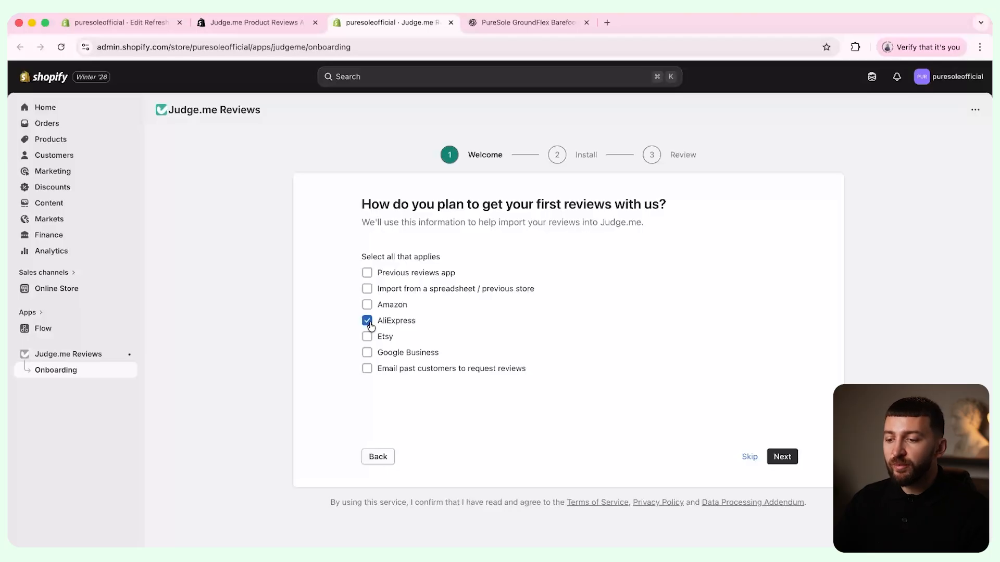
click(786, 457)
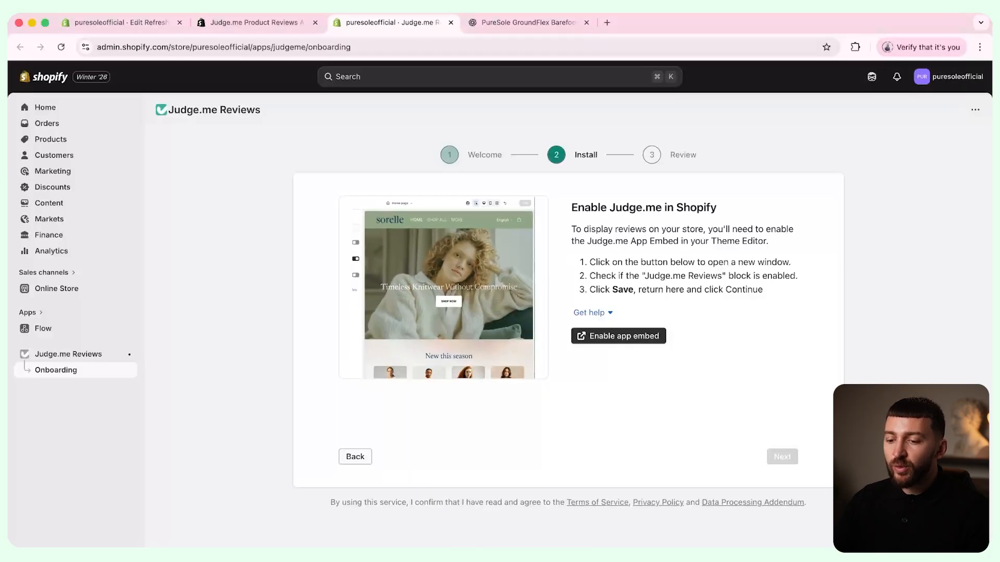
- Enable the Judge.me app embed and install the Review Widget, placing it directly below the Reviews heading and saving the theme
click(628, 337)
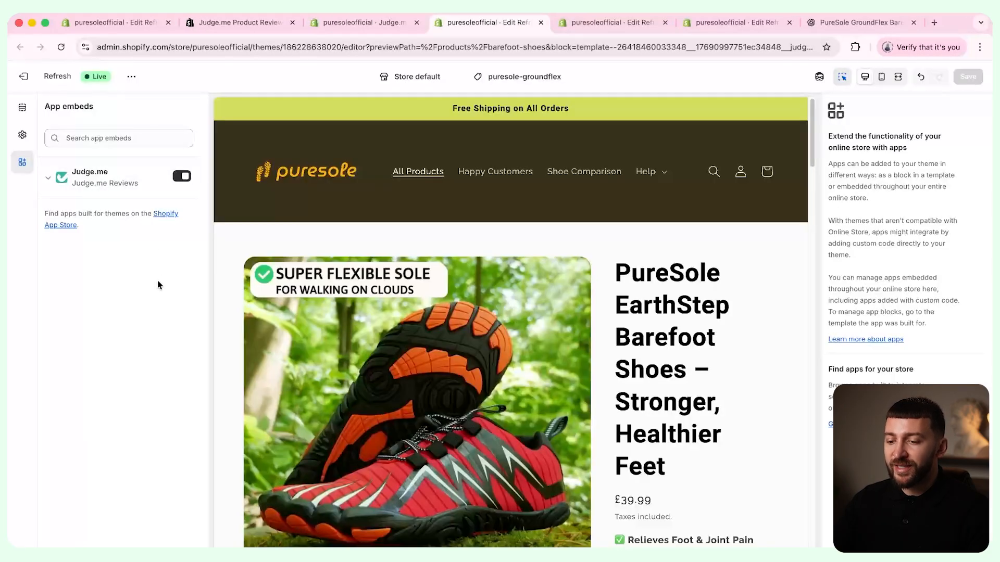
key(super+w)
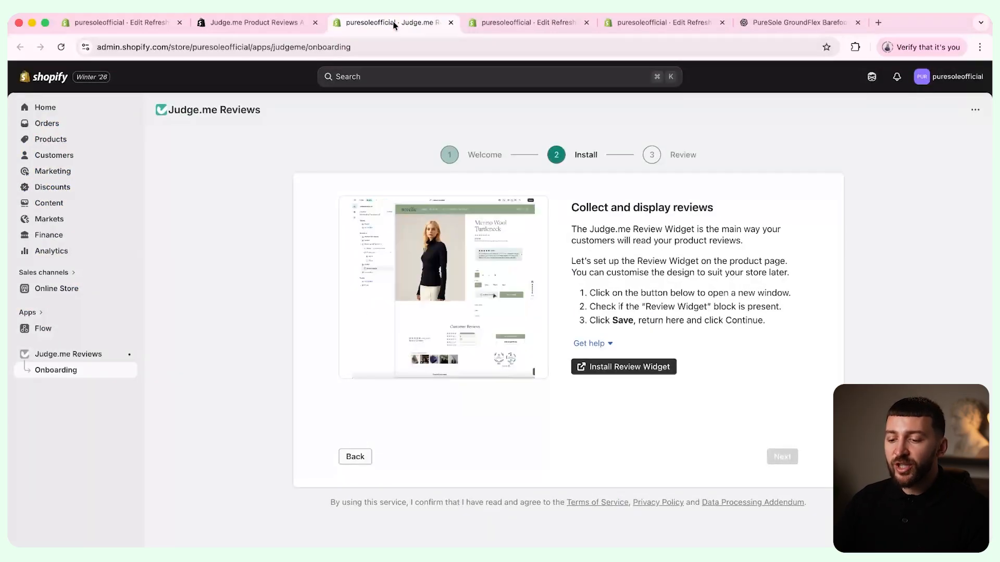
click(643, 368)
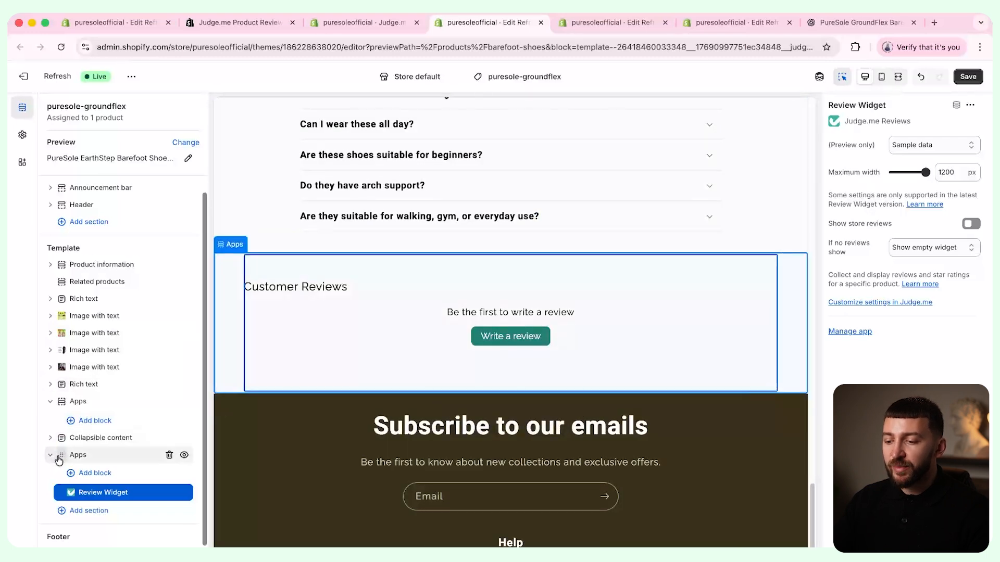
drag(60, 458, 64, 402)
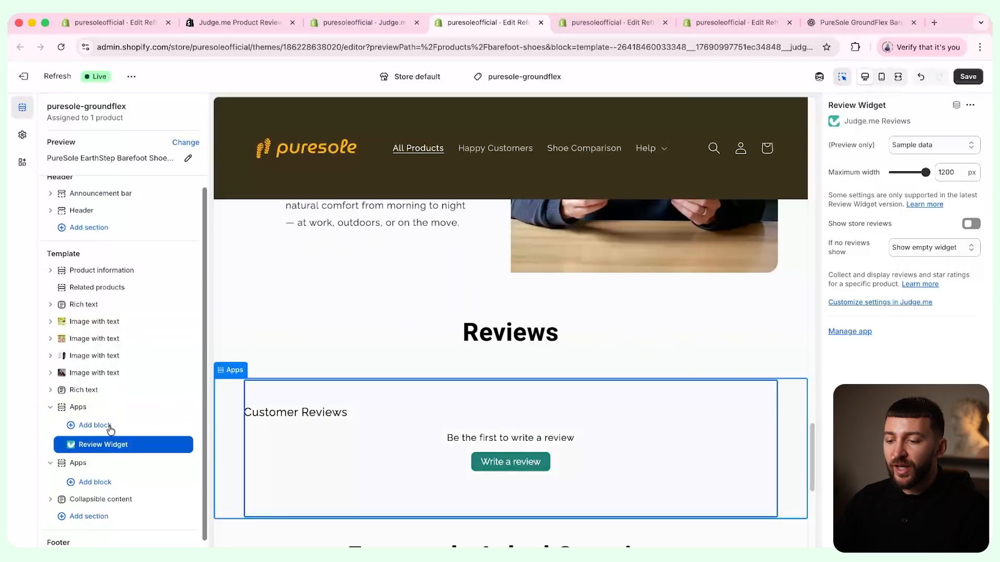
click(967, 77)
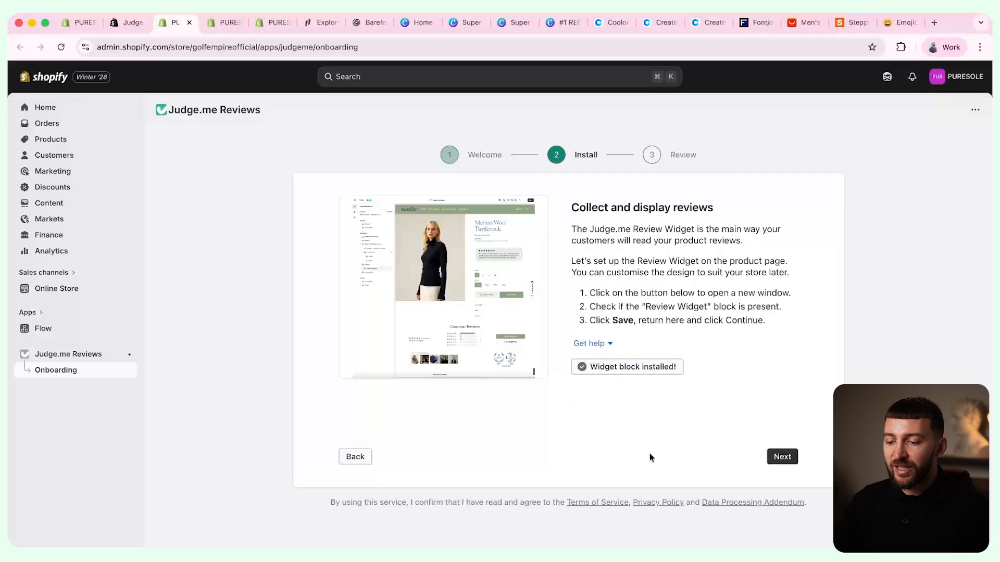
click(781, 456)
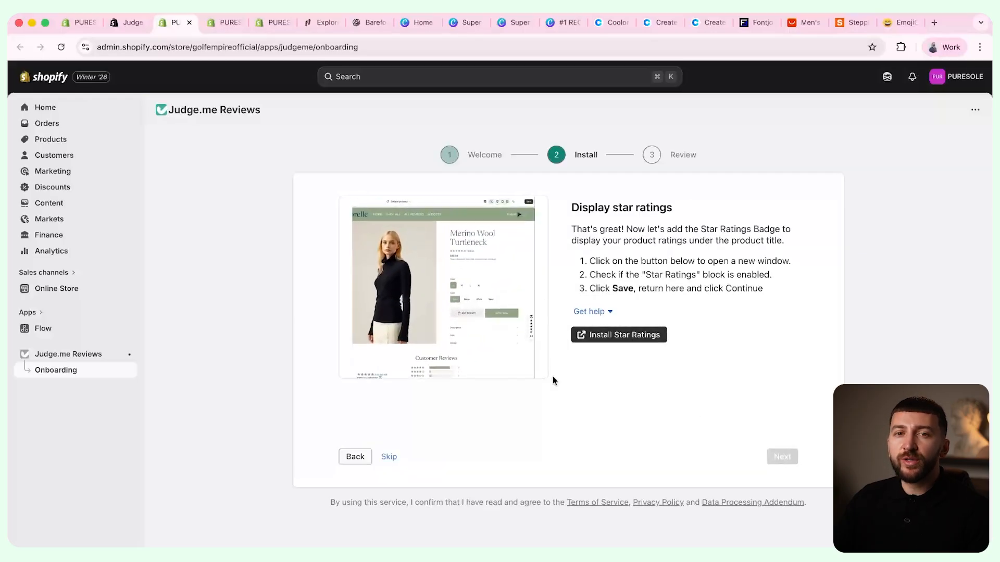
- Install the Judge.me Star Ratings block and move it up near the product title in the product information section
click(625, 335)
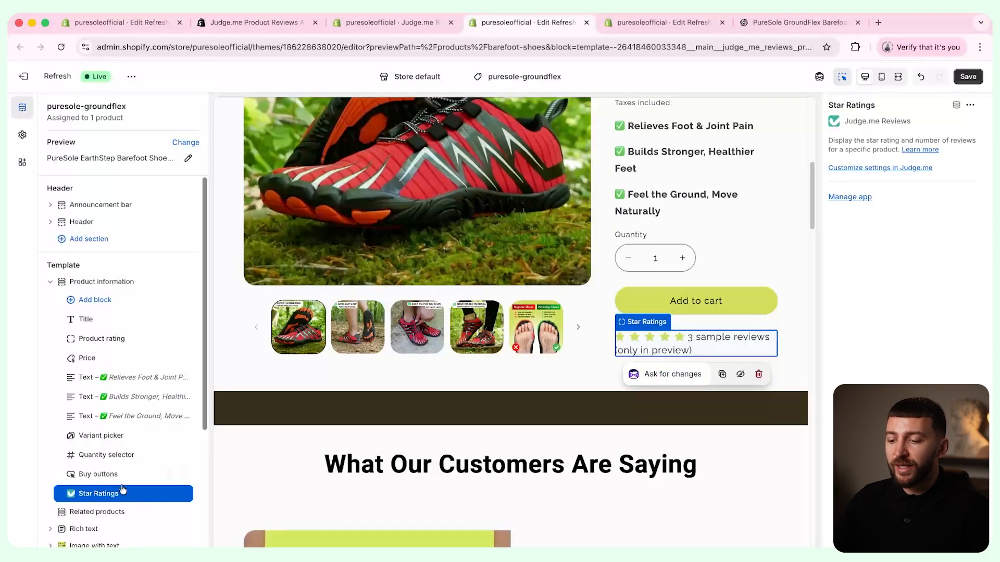
drag(71, 494, 64, 339)
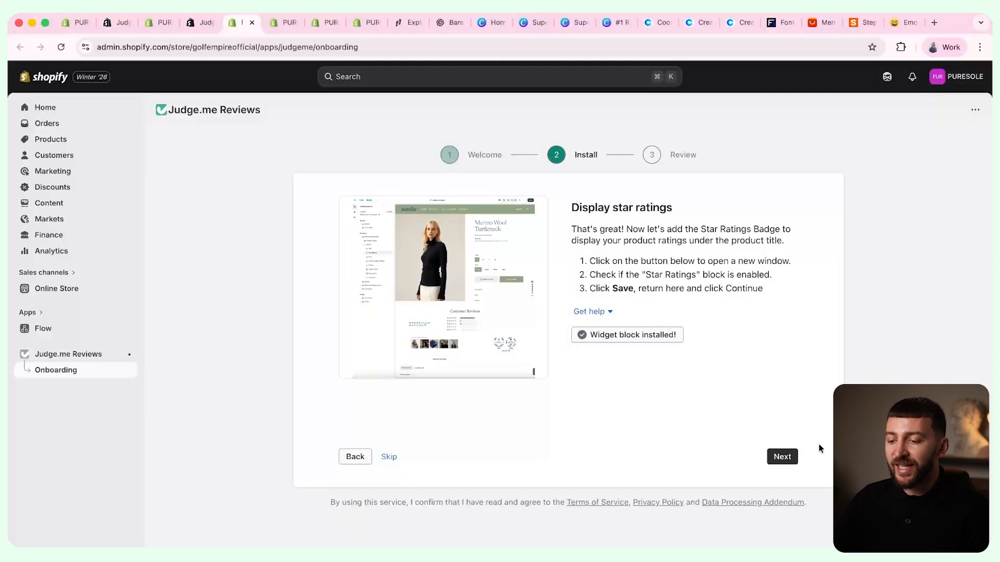
click(791, 456)
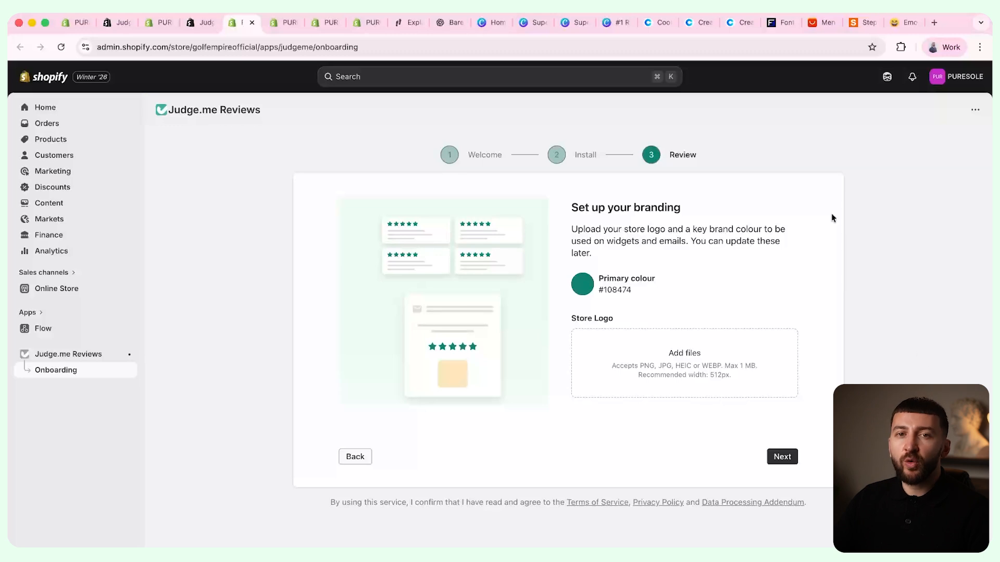
click(581, 292)
double_click(628, 408)
text(D3DE59)
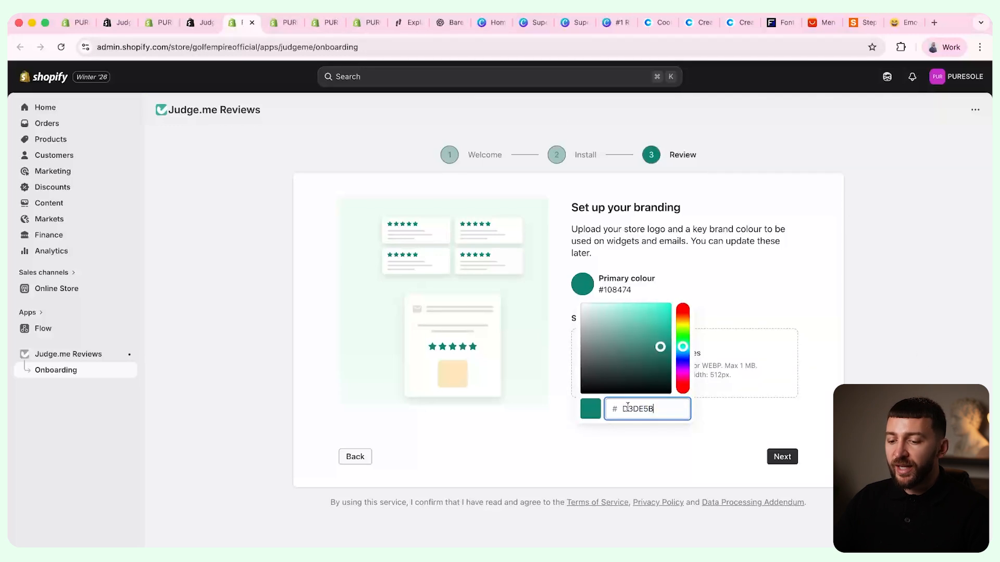
click(762, 310)
click(654, 366)
click(667, 378)
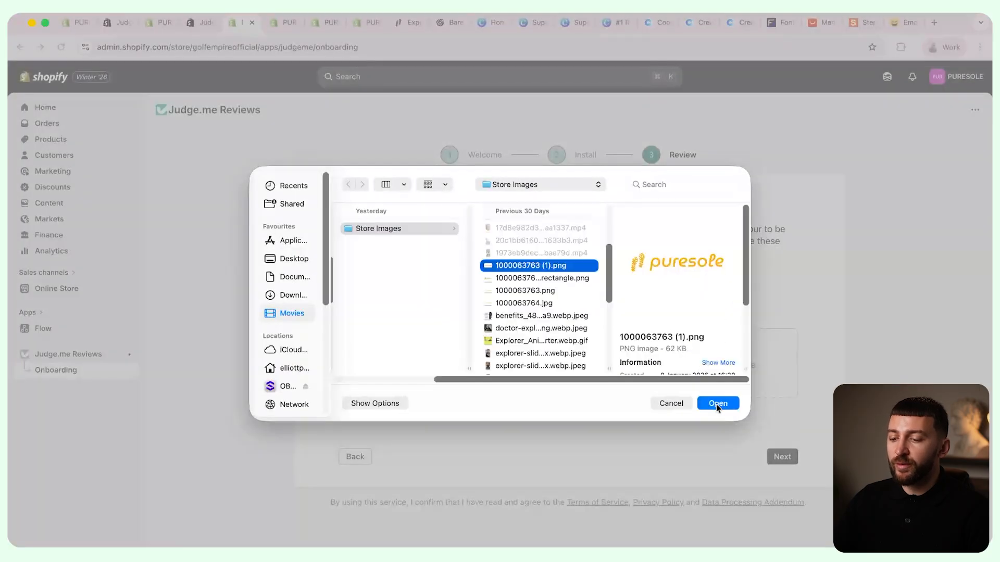
click(717, 403)
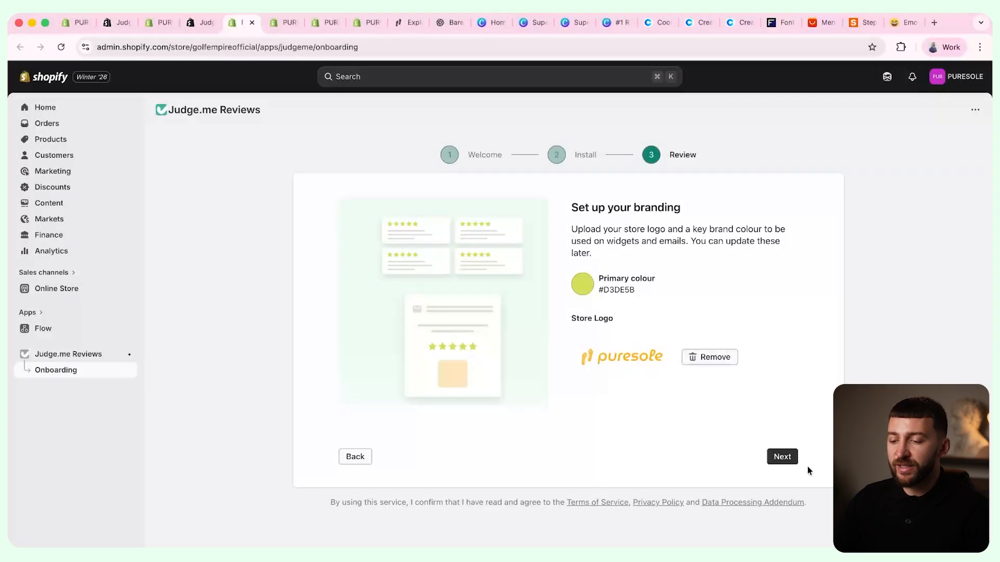
click(783, 460)
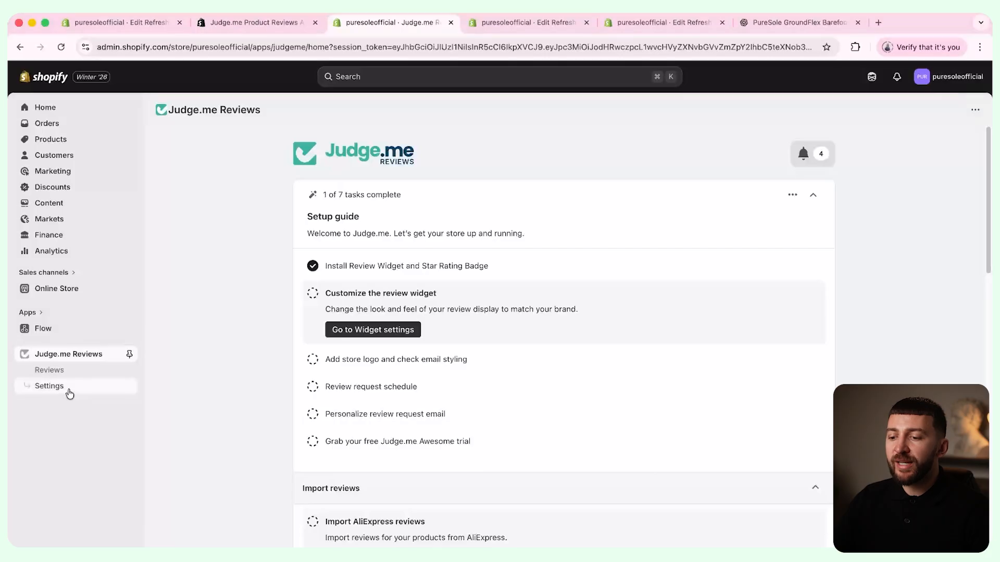
- Open the AliExpress integration in the Judge.me settings and start its installation
click(69, 393)
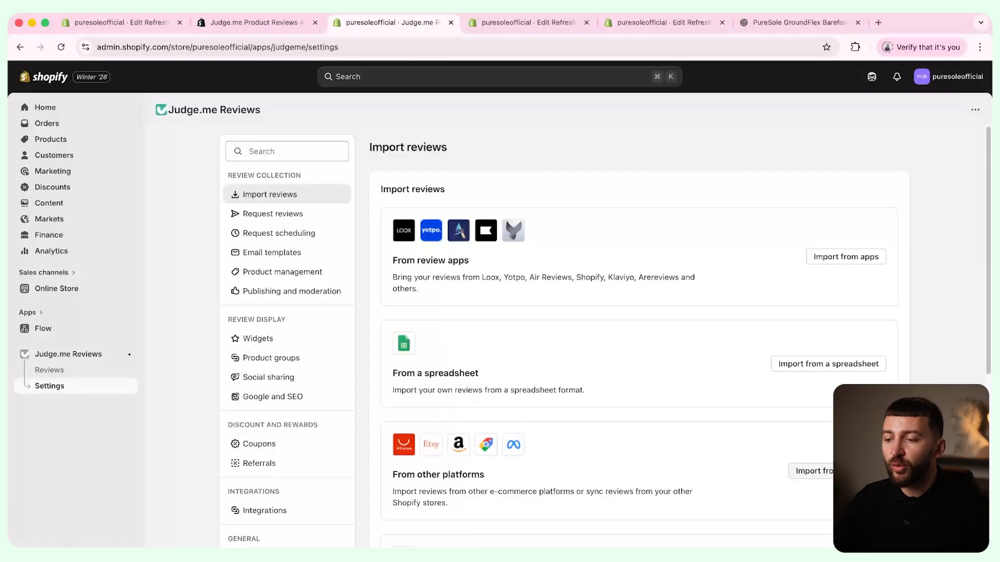
click(265, 510)
scroll(625, 312, down, 5)
click(833, 261)
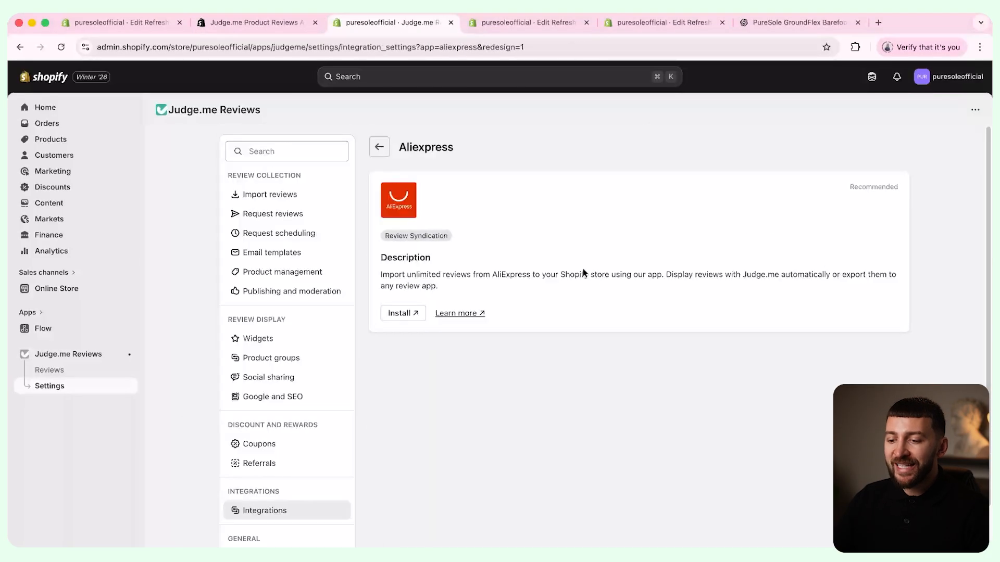
click(403, 315)
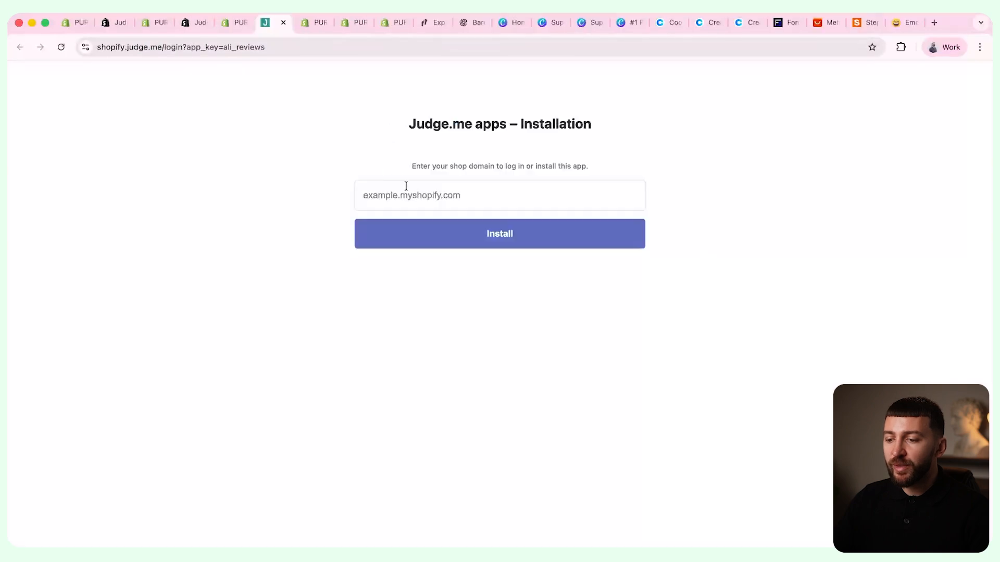
- Copy the shop domain golfempireofficial.myshopify.com from the domain settings and use it to install the Judge.me Importer app
click(407, 190)
text(golfempireofficial.myshopify.com)
click(516, 232)
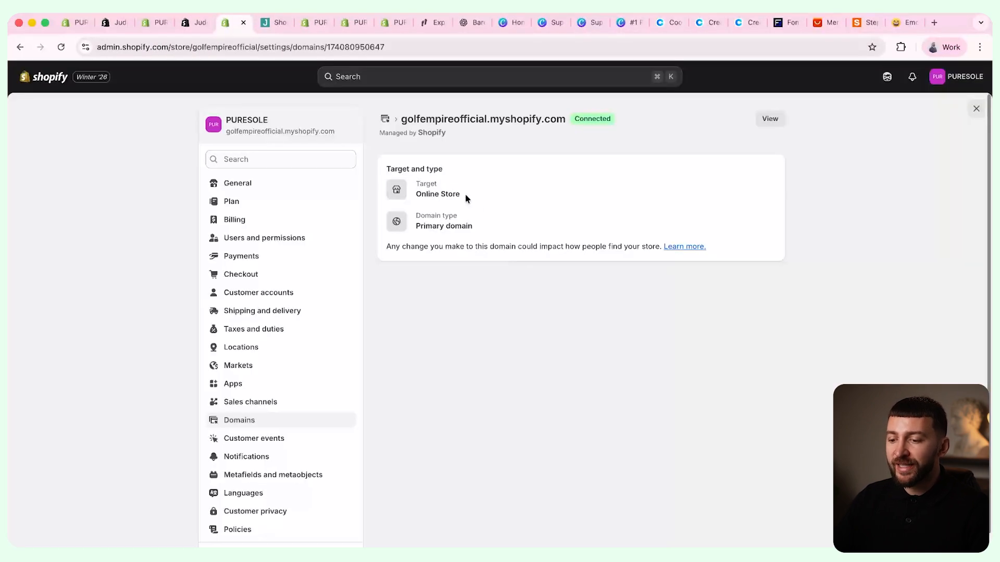
drag(420, 123, 571, 129)
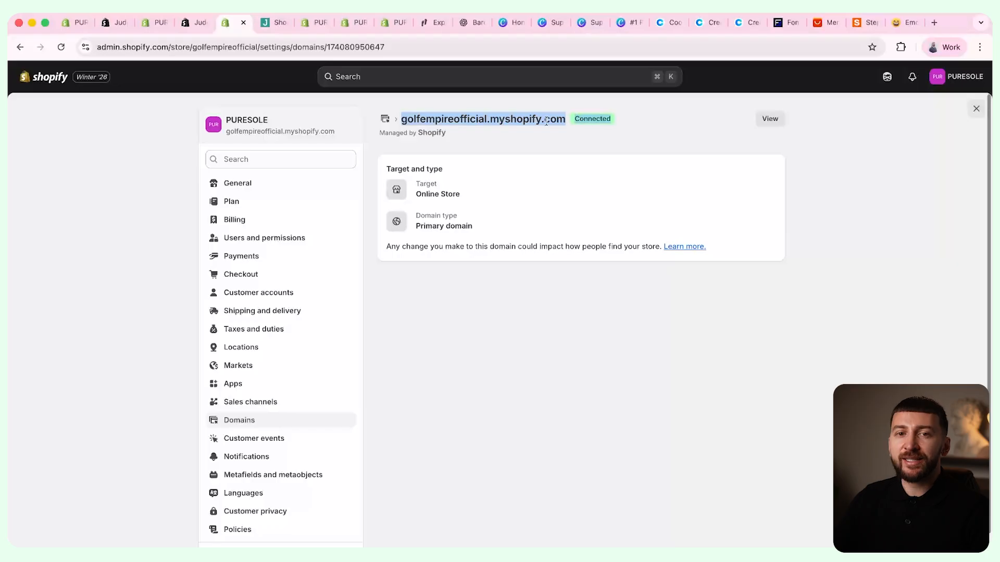
click(267, 26)
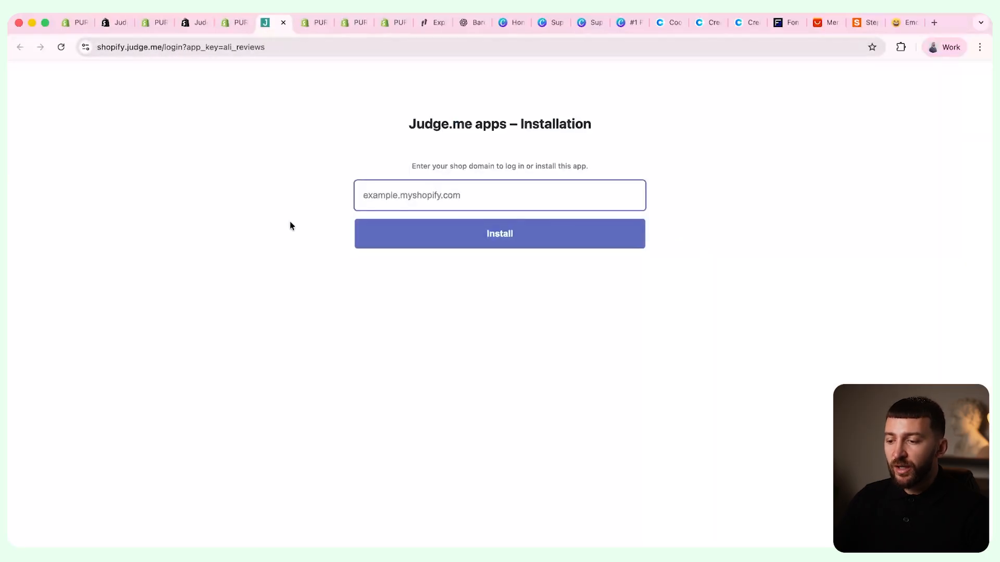
text(golfpromoofficial.myshopify.com)
click(516, 232)
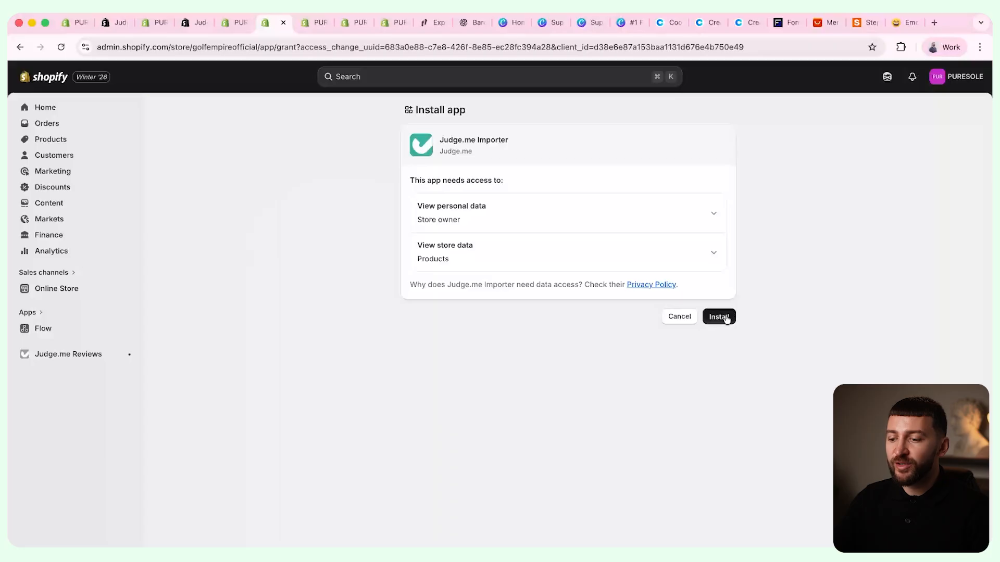
click(724, 316)
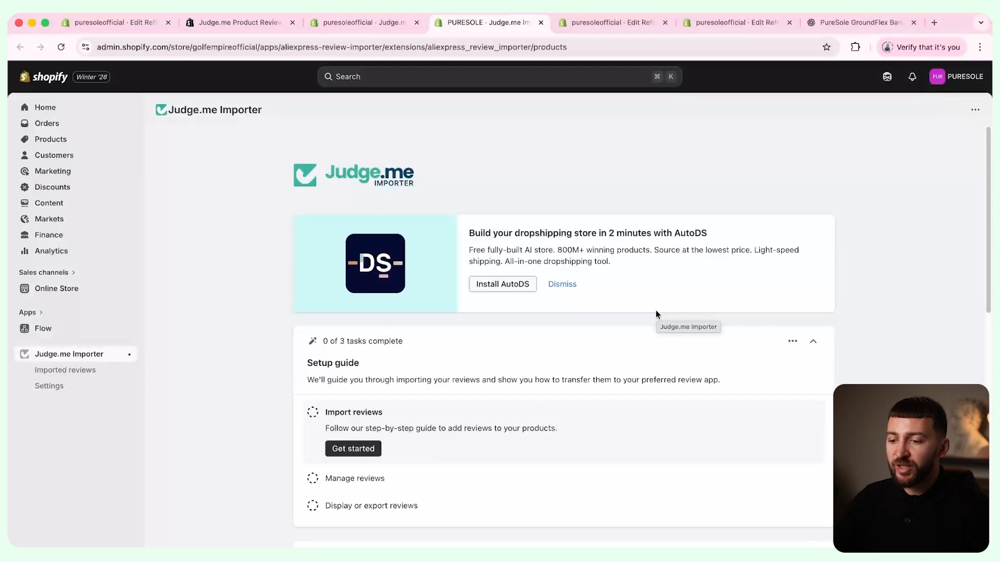
- Start a one-time review import for the PureSole™ Barefoot Shoes product, using the URL copied from its AliExpress product page
scroll(361, 451, down, 1)
click(354, 442)
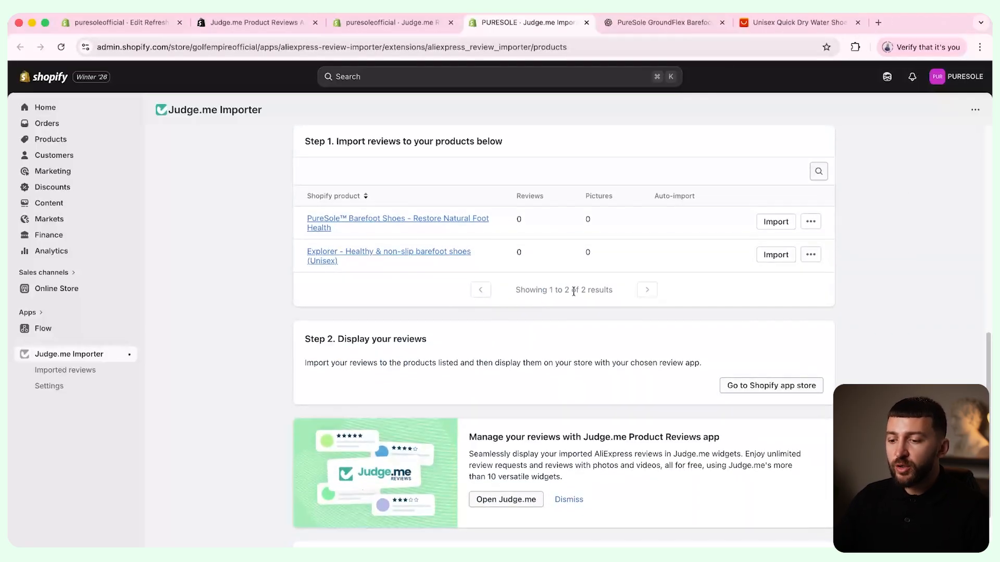
click(765, 224)
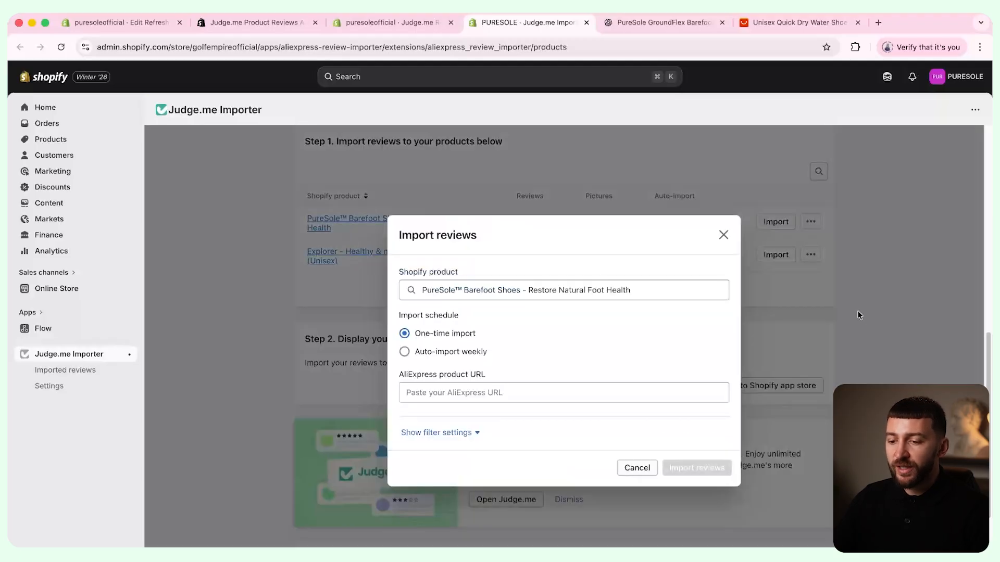
click(792, 23)
click(701, 48)
click(555, 19)
click(494, 389)
key(super+v)
click(527, 352)
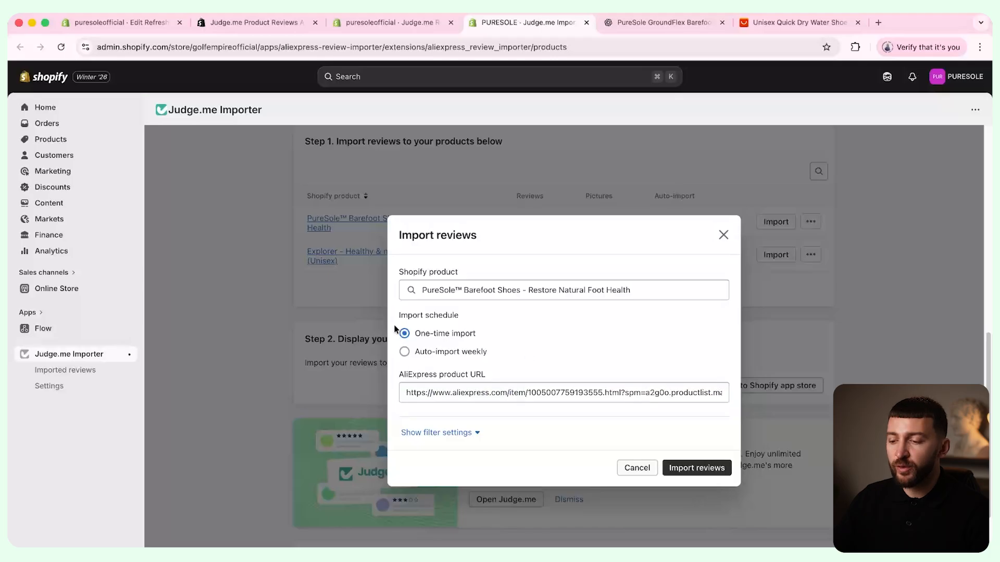
- Restrict the import's country filters to USA, Canada and UK and run the review import
click(464, 434)
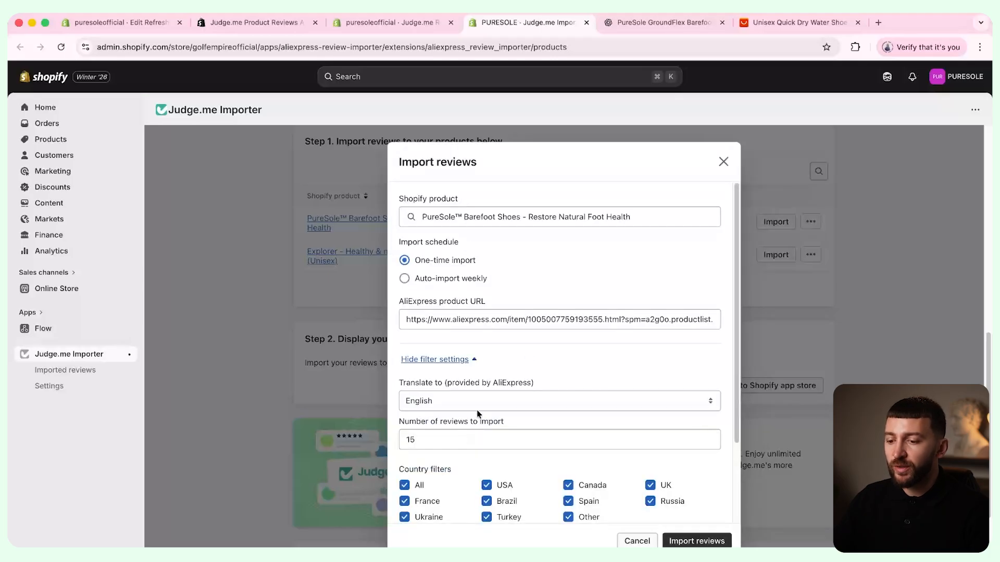
scroll(508, 383, down, 4)
click(404, 399)
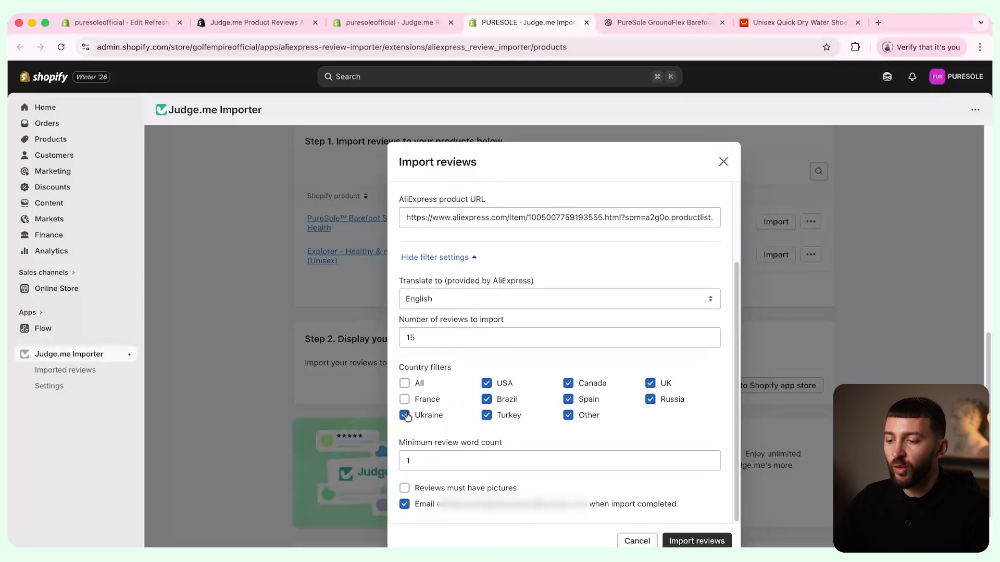
click(657, 400)
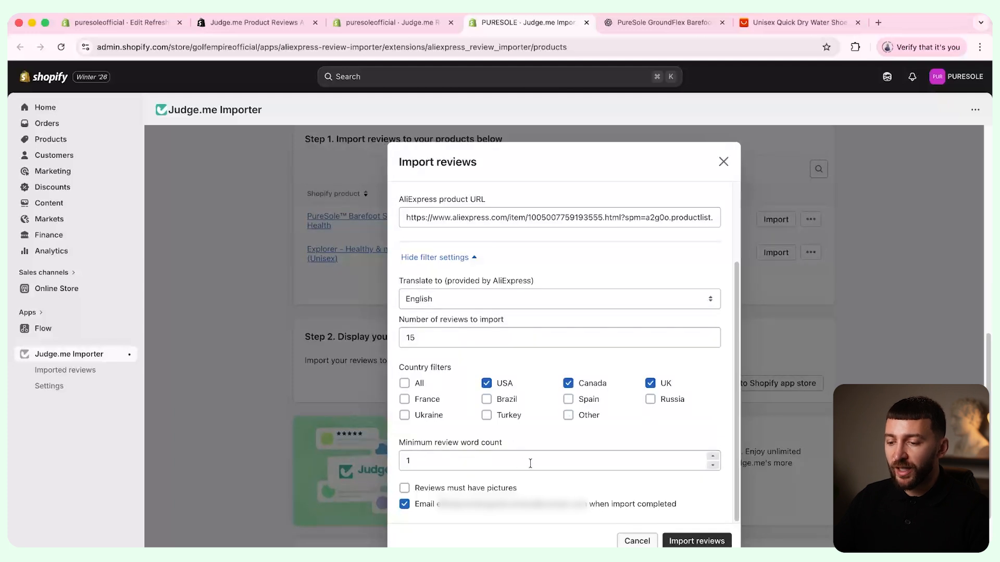
click(709, 543)
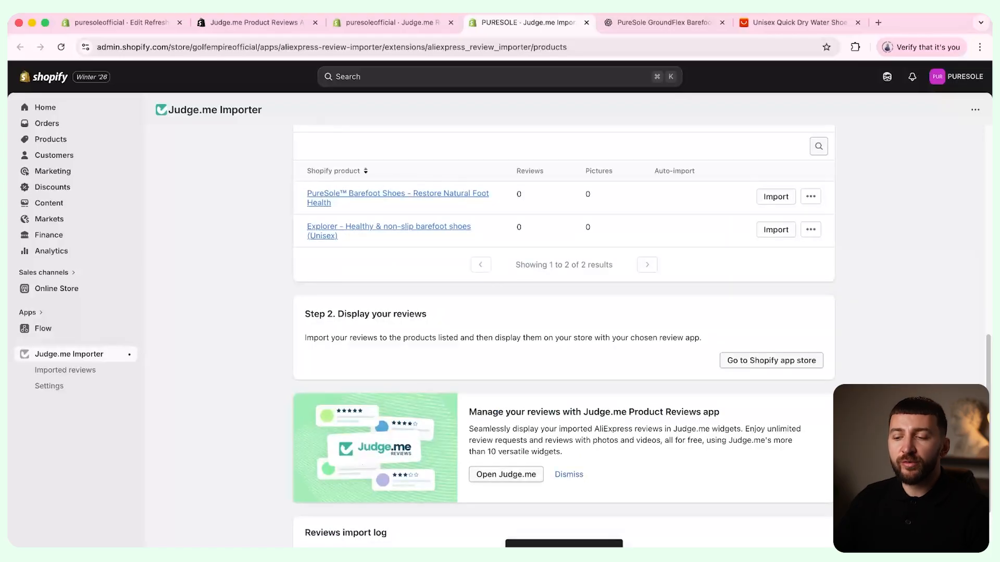
- Check the reviews import log and read through the imported reviews for unsuitable or duplicate entries
scroll(637, 476, down, 3)
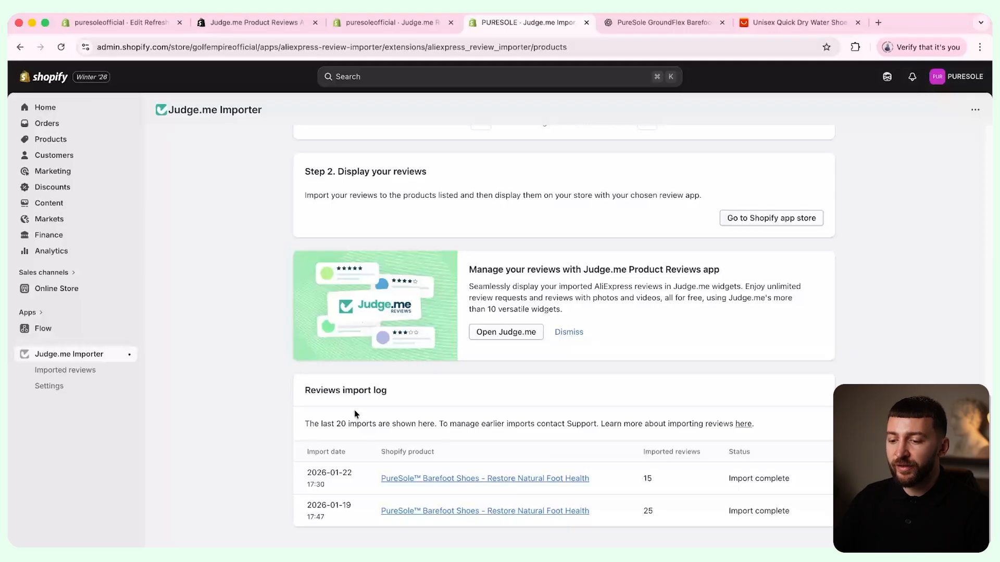
click(108, 375)
scroll(638, 233, down, 3)
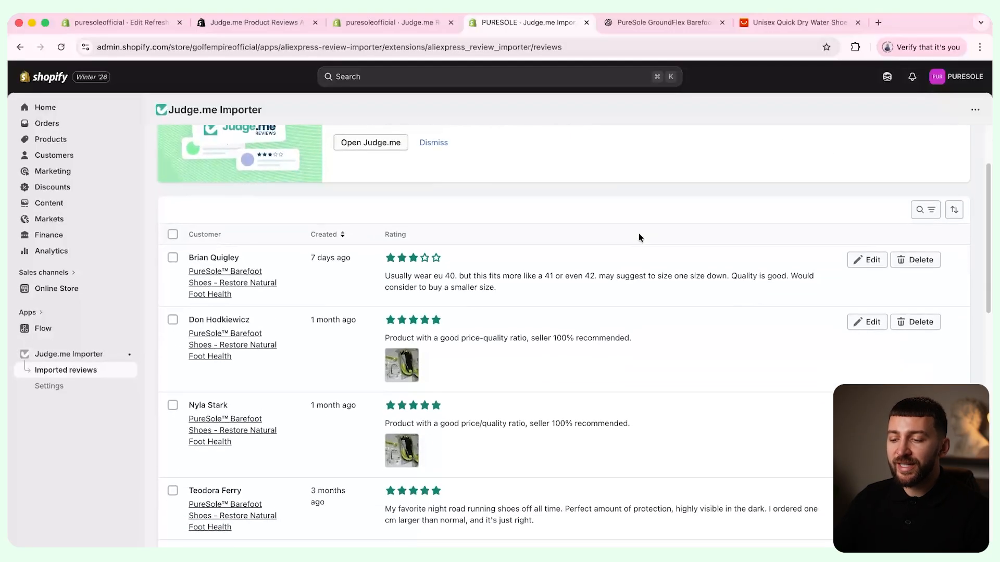
scroll(639, 235, down, 15)
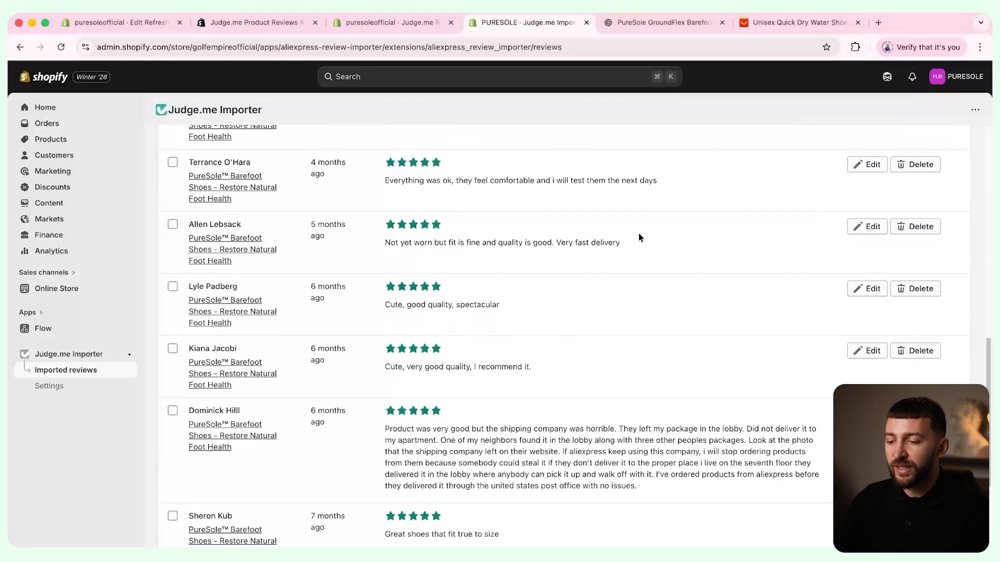
scroll(639, 233, down, 1)
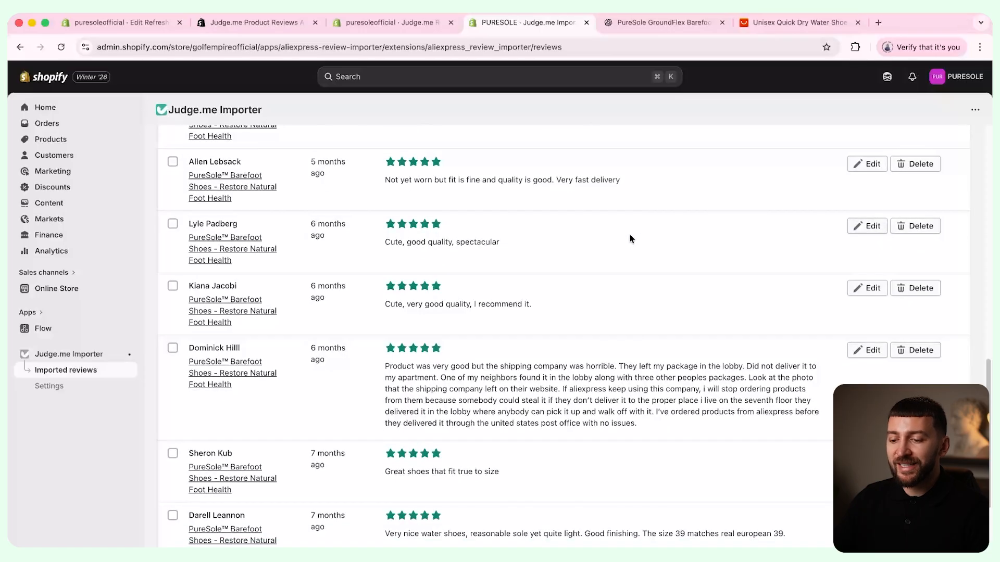
scroll(708, 237, up, 3)
scroll(709, 238, up, 4)
scroll(709, 236, up, 3)
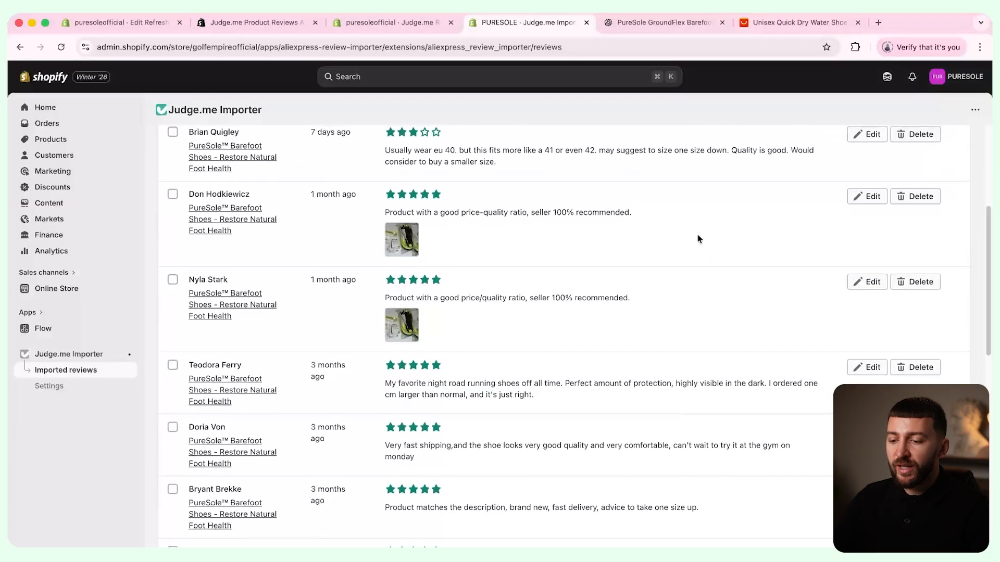
- Permanently delete the imported five-star review reading "Product with a good price-quality ratio, seller 100% recommended."
click(920, 202)
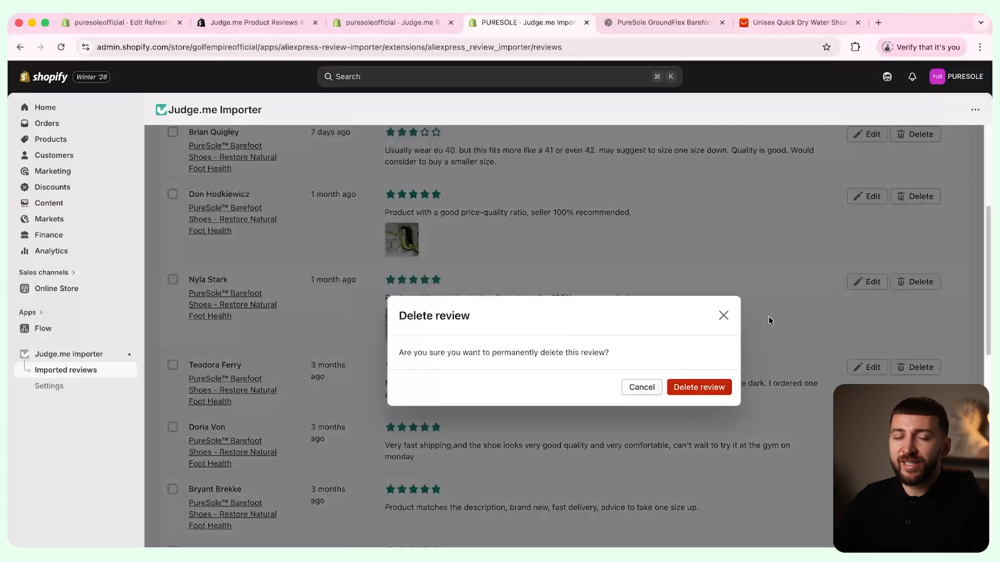
click(717, 387)
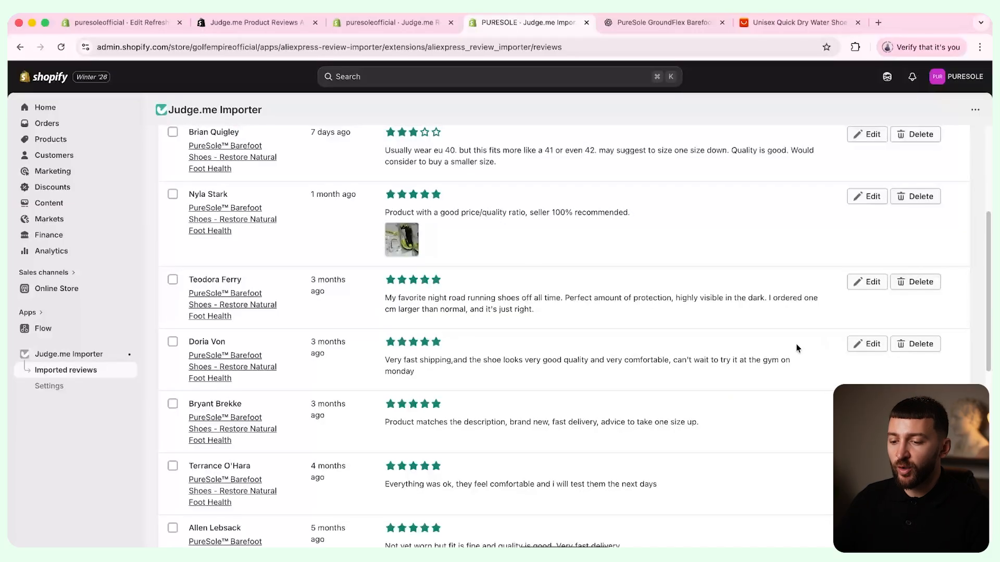
scroll(796, 346, up, 5)
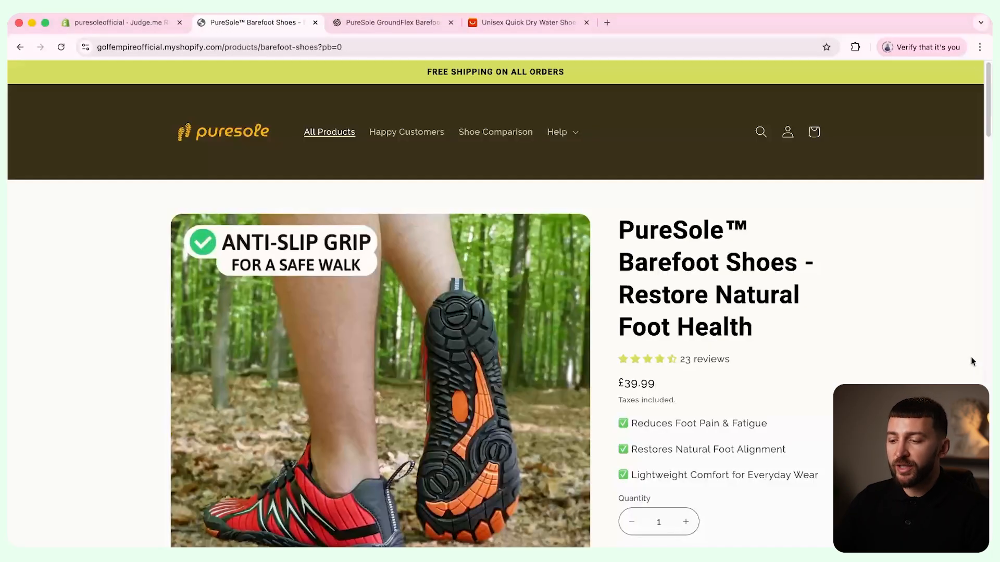
- Go from the star rating on the live product page to Customer Reviews and expand the list to examine the displayed reviews
click(648, 363)
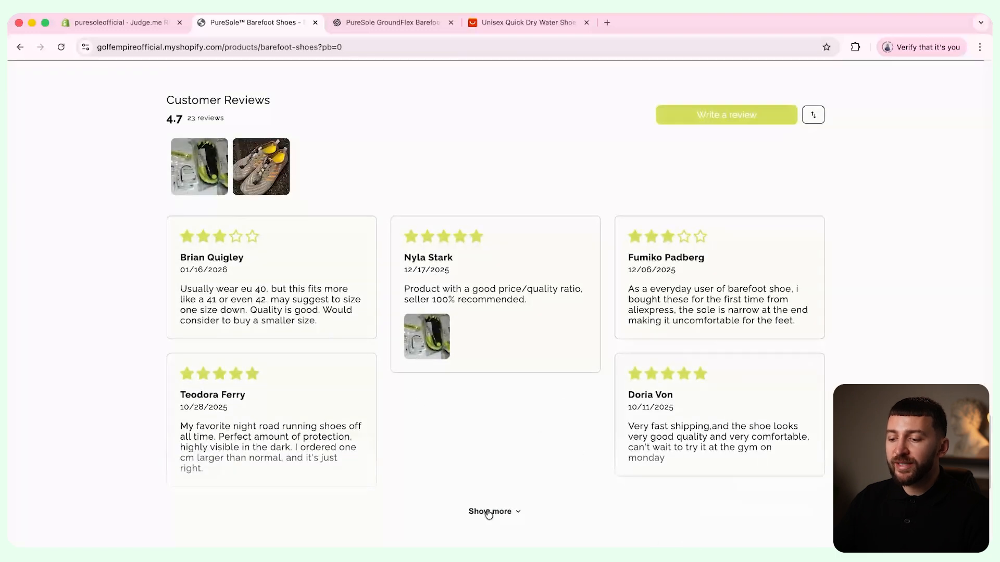
click(489, 512)
scroll(575, 421, down, 3)
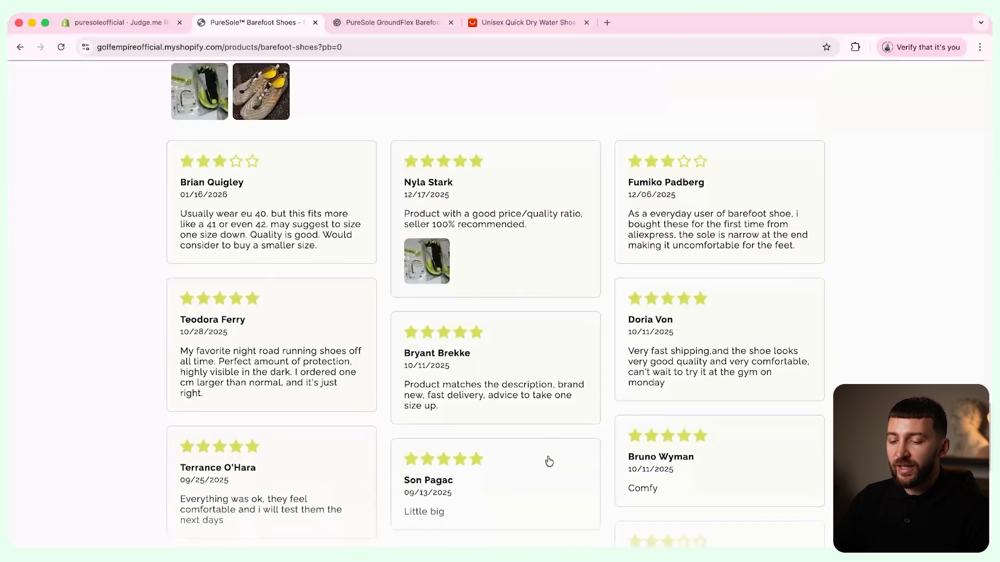
scroll(622, 401, down, 10)
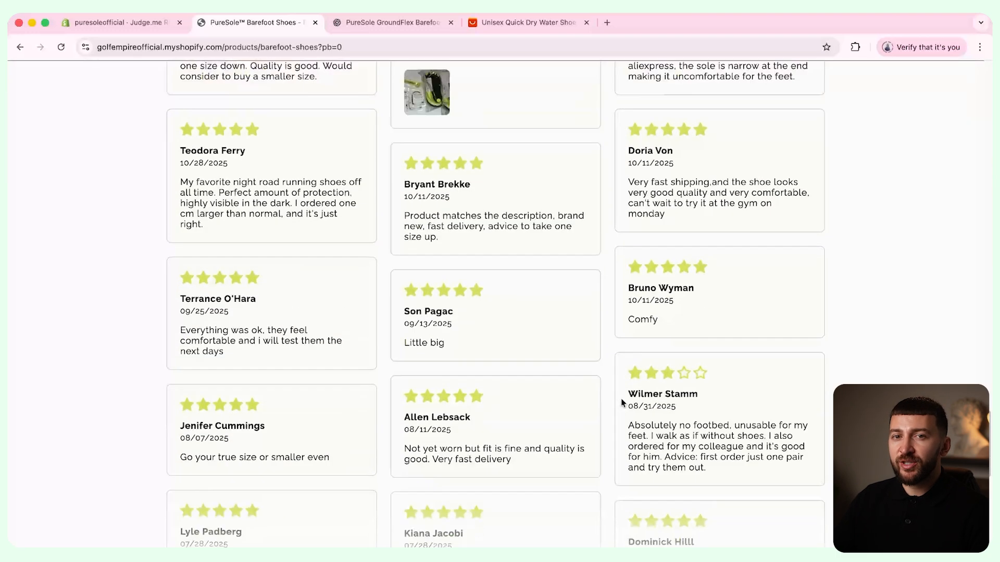
click(499, 531)
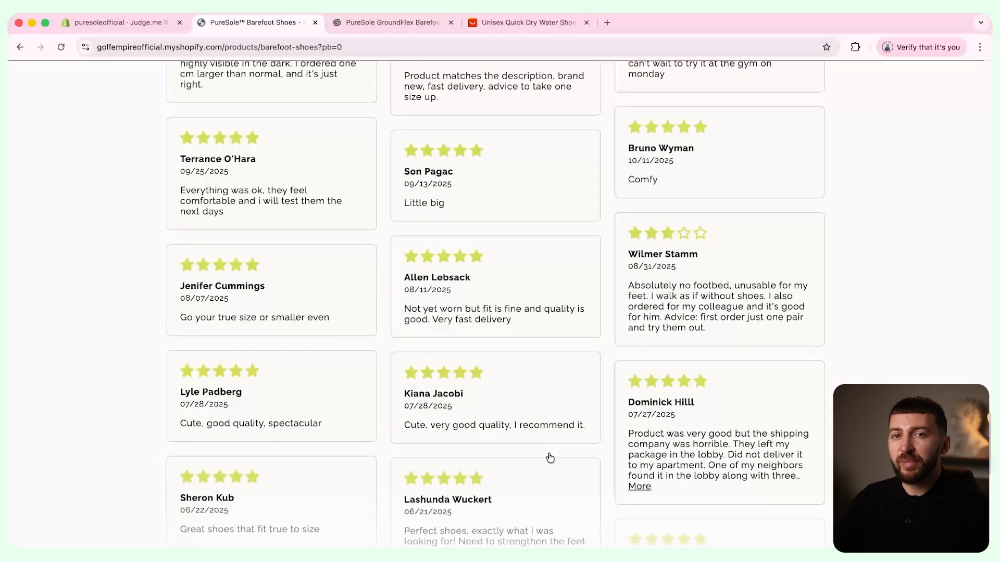
scroll(587, 339, down, 4)
scroll(588, 341, down, 4)
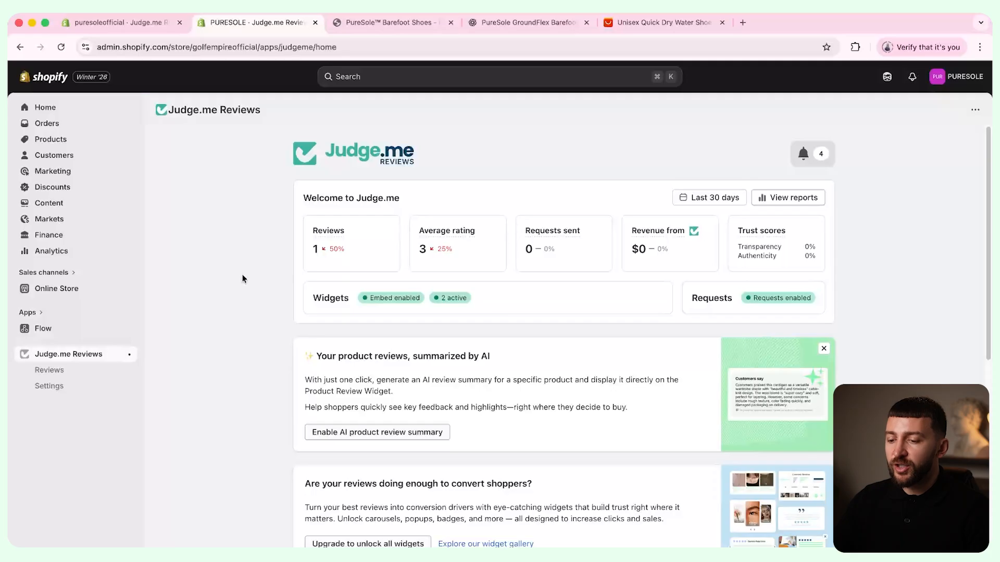
- Edit the "My favorite night road running shoes" review in Judge.me Reviews, attach the video 1de2ab25eb…0047ae.mp4 from Store Images, and save
click(95, 372)
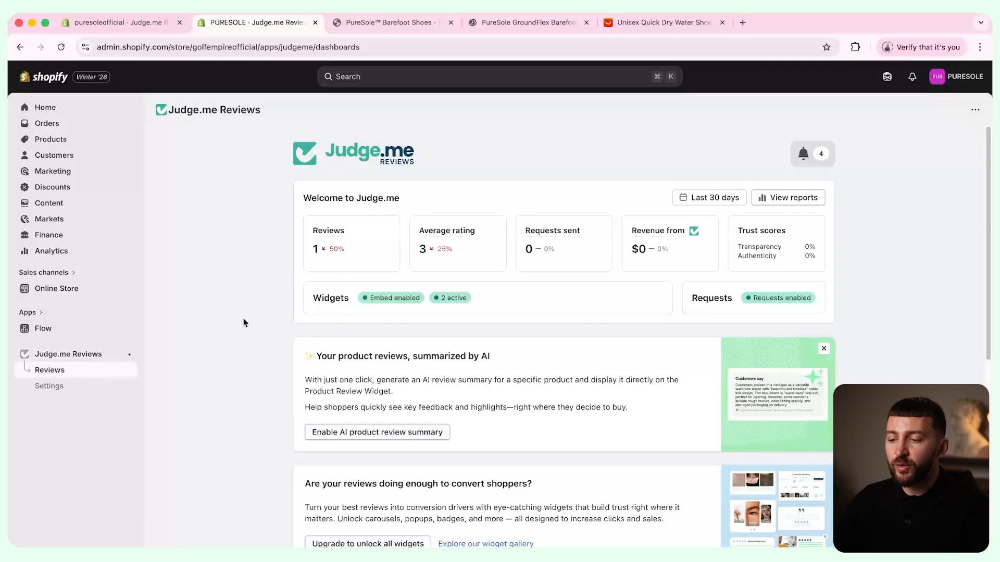
scroll(665, 322, down, 5)
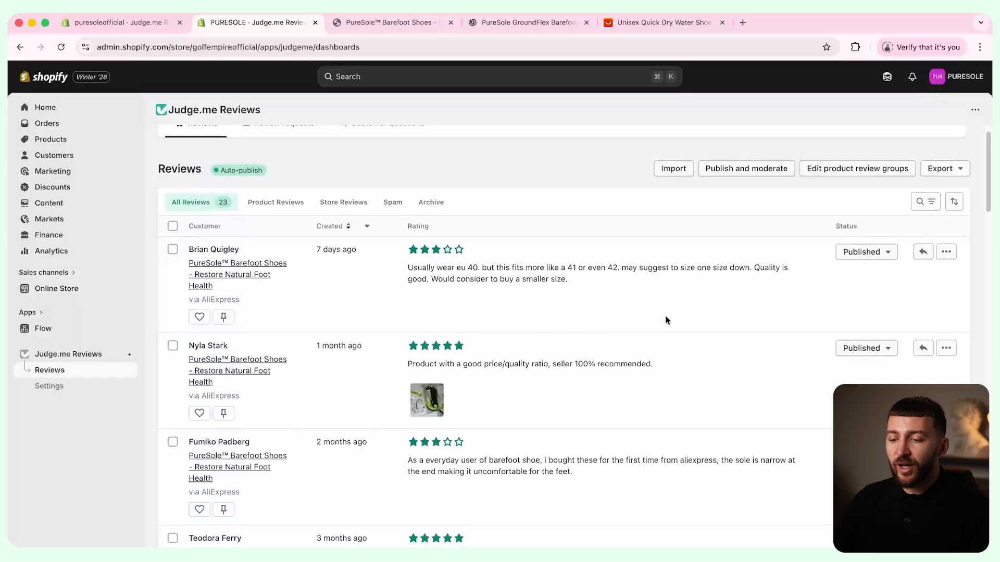
scroll(666, 319, down, 5)
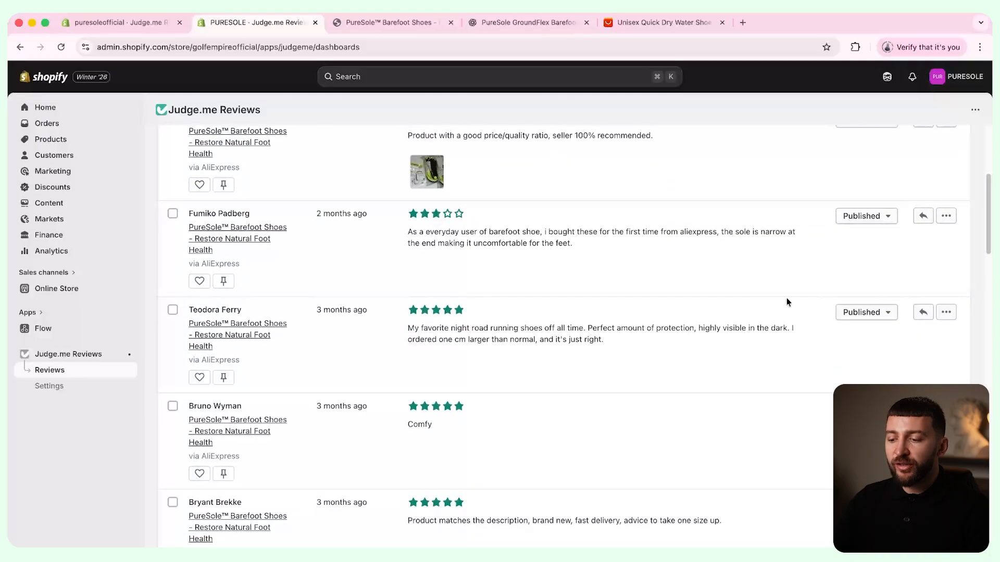
click(946, 312)
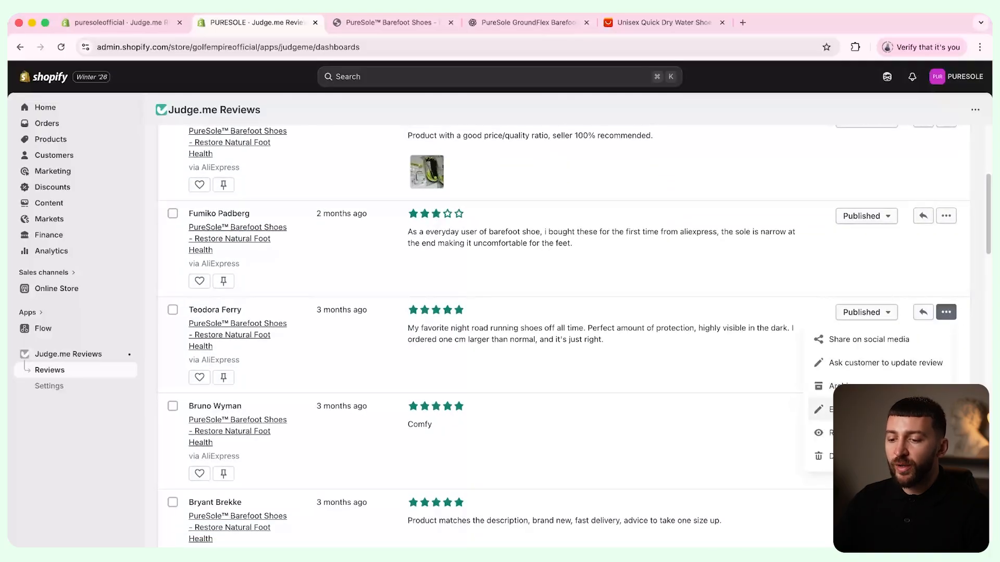
click(833, 409)
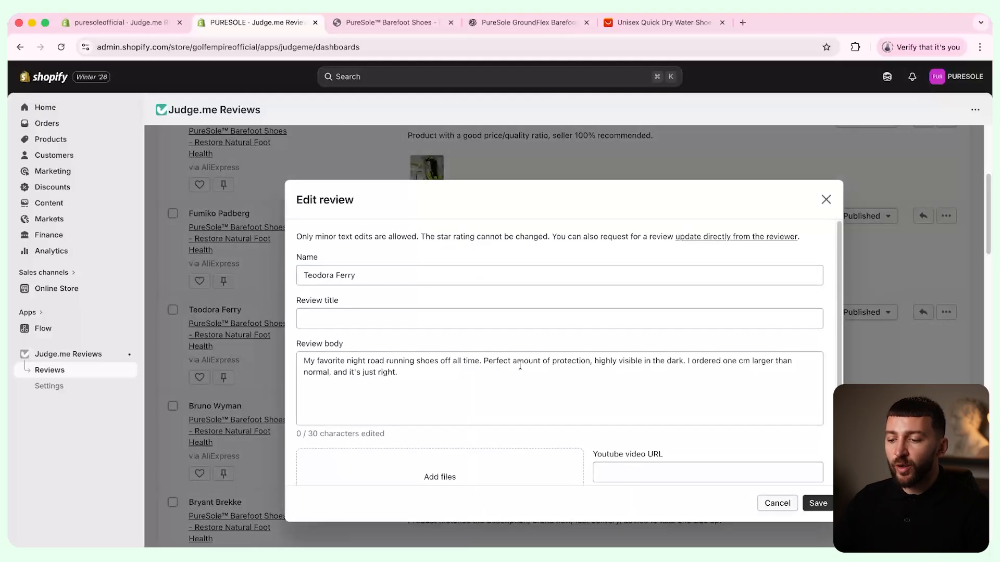
scroll(517, 366, down, 3)
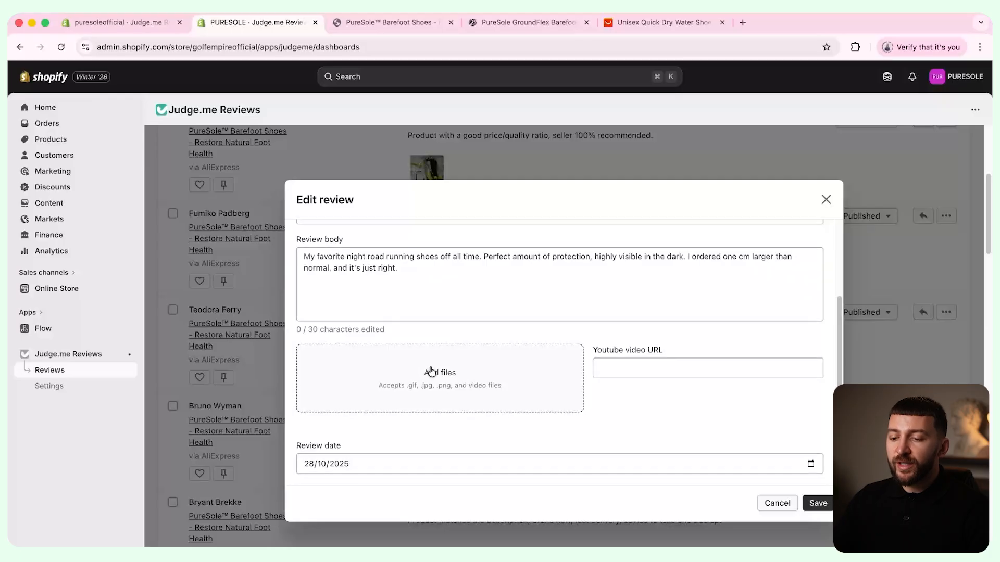
click(431, 371)
click(640, 293)
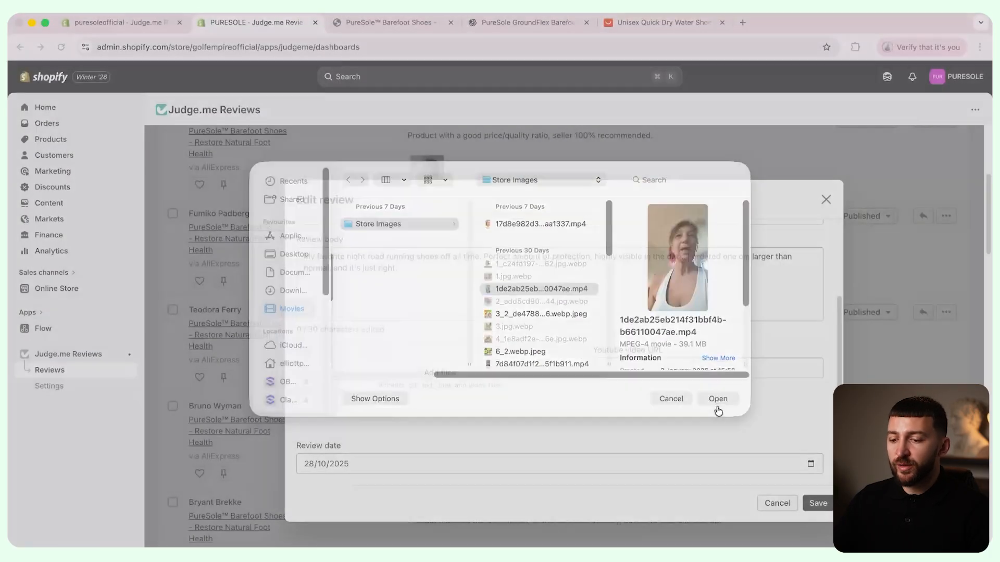
click(718, 403)
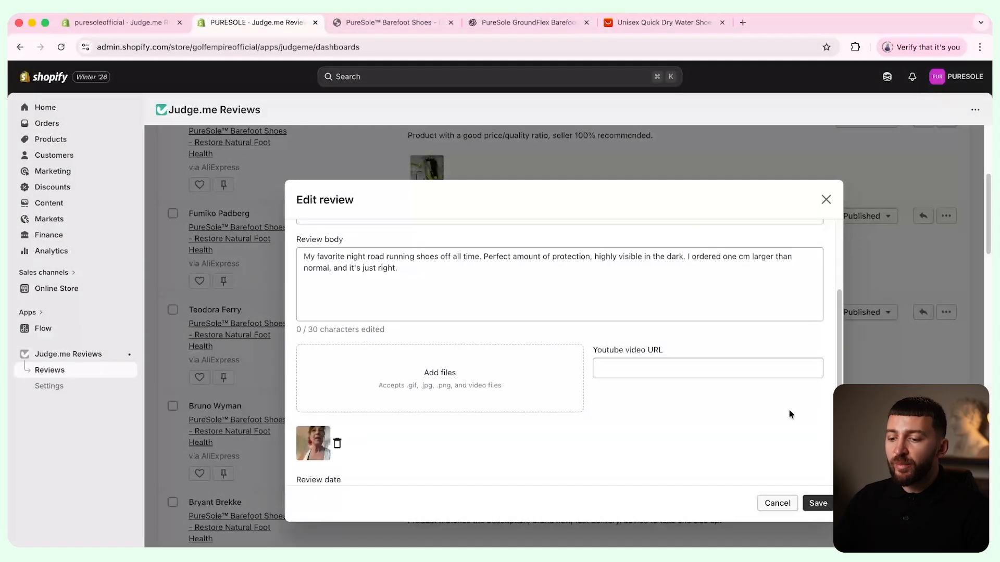
scroll(789, 411, down, 1)
click(819, 503)
- Attach customer videos from Store Images to the "Very fast shipping" and "Everything was ok" reviews and save them
scroll(739, 302, down, 5)
click(949, 367)
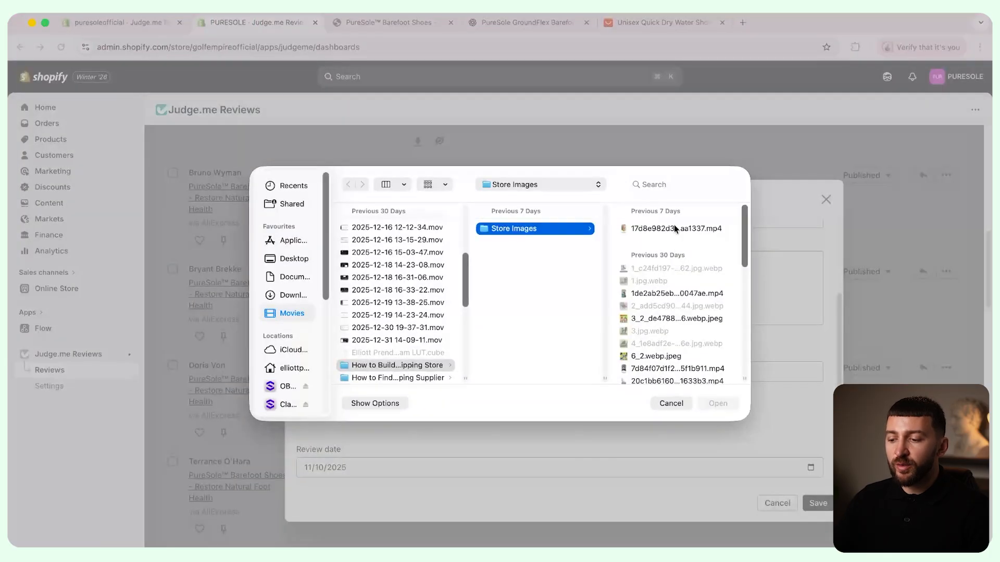
click(717, 403)
scroll(778, 431, down, 2)
click(818, 503)
click(946, 272)
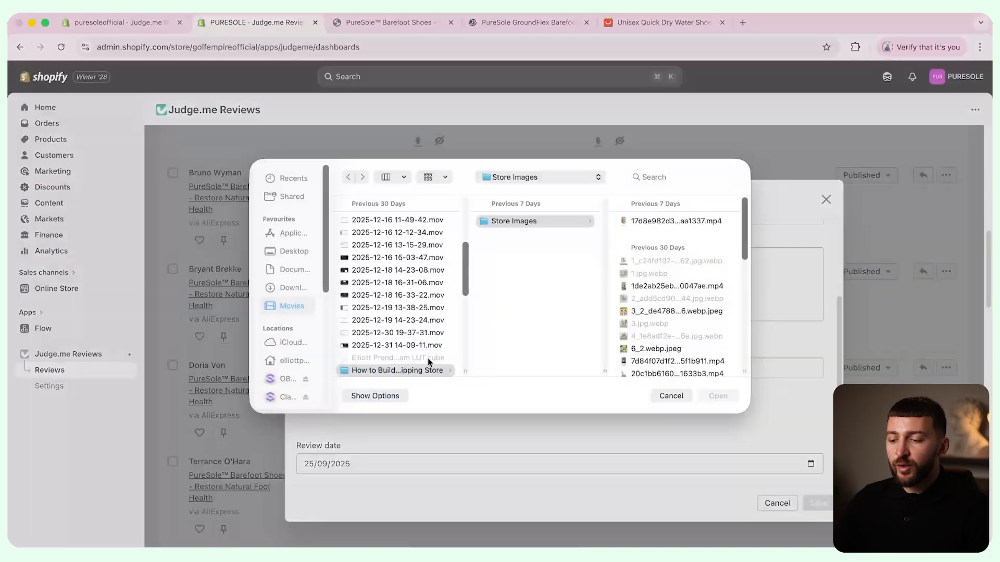
scroll(659, 349, down, 1)
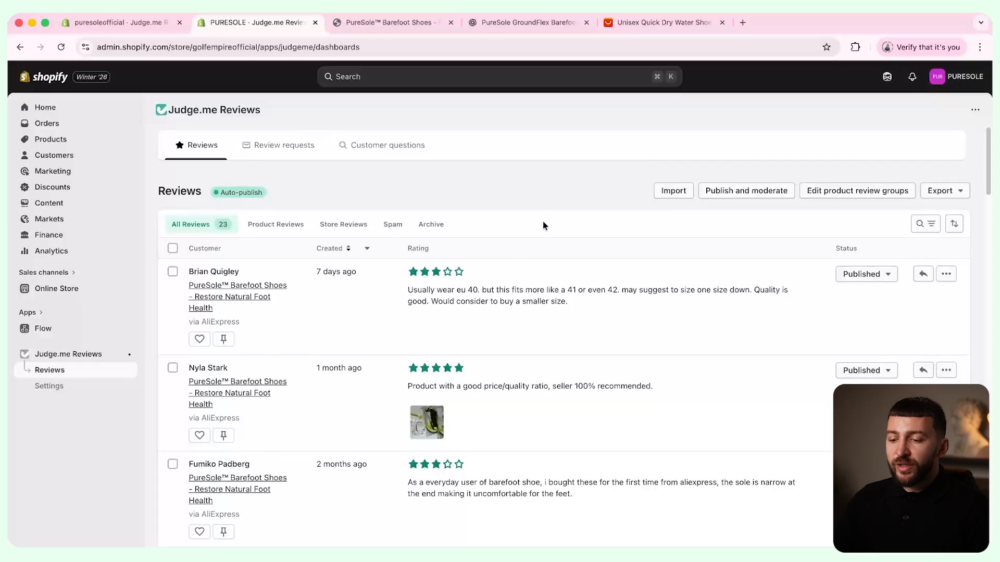
- Mark the "Very fast shipping" and "Everything was ok" video reviews as featured
scroll(543, 224, down, 8)
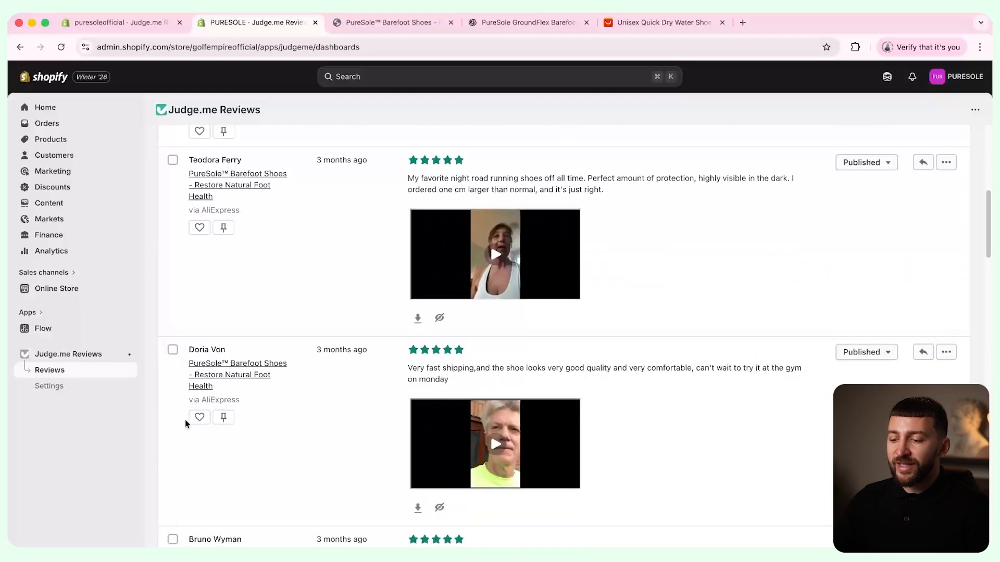
click(205, 418)
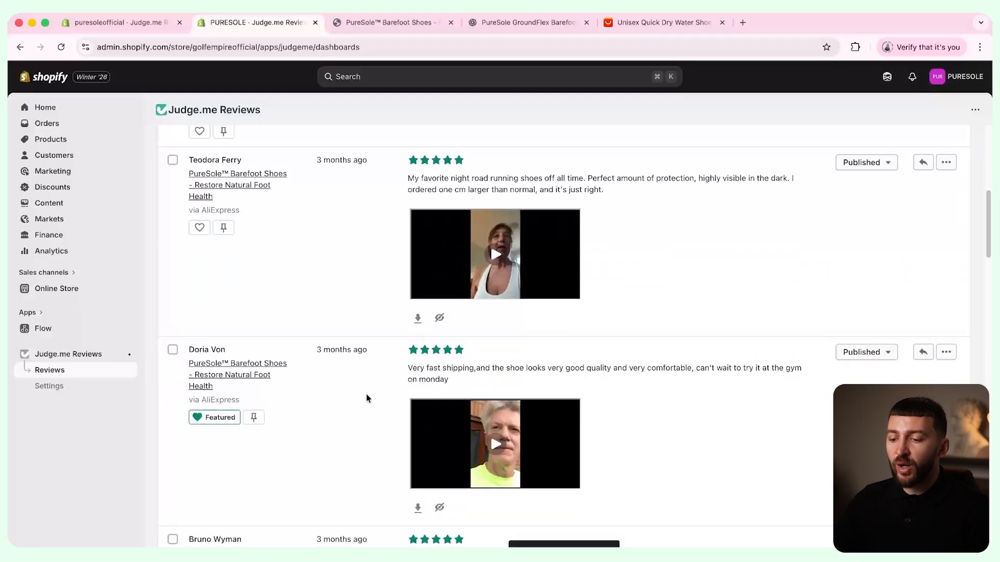
scroll(366, 396, down, 6)
scroll(363, 390, down, 1)
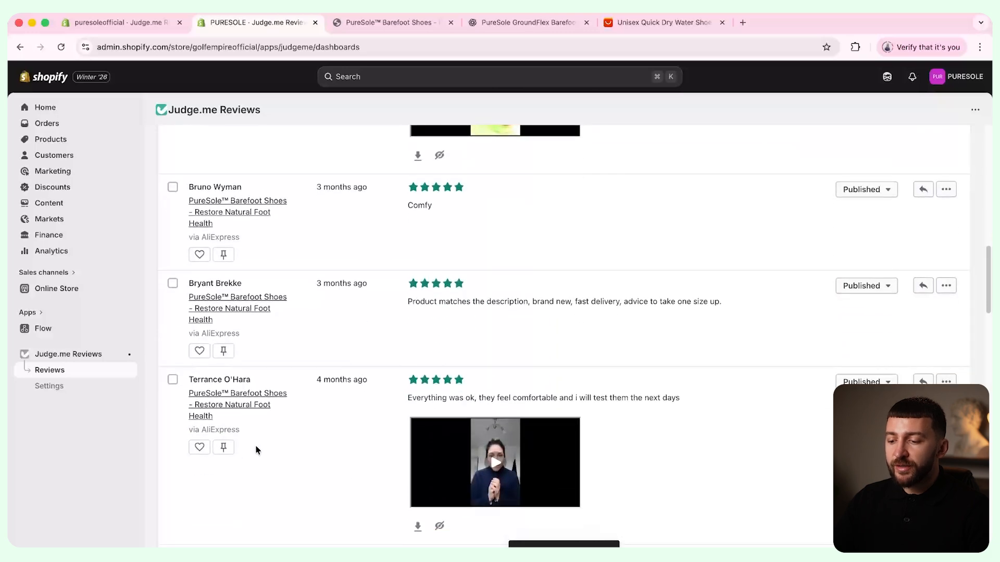
click(201, 448)
scroll(333, 370, down, 7)
scroll(333, 369, down, 5)
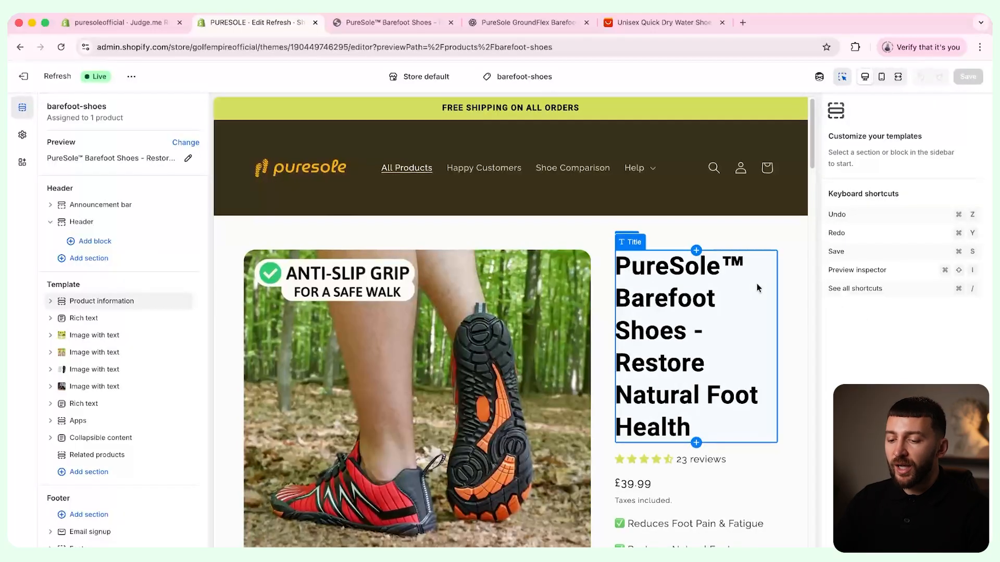
- Add the Judge.me Videos Carousel as an app section directly below the "What Our Customers Are Saying" heading
scroll(757, 283, down, 7)
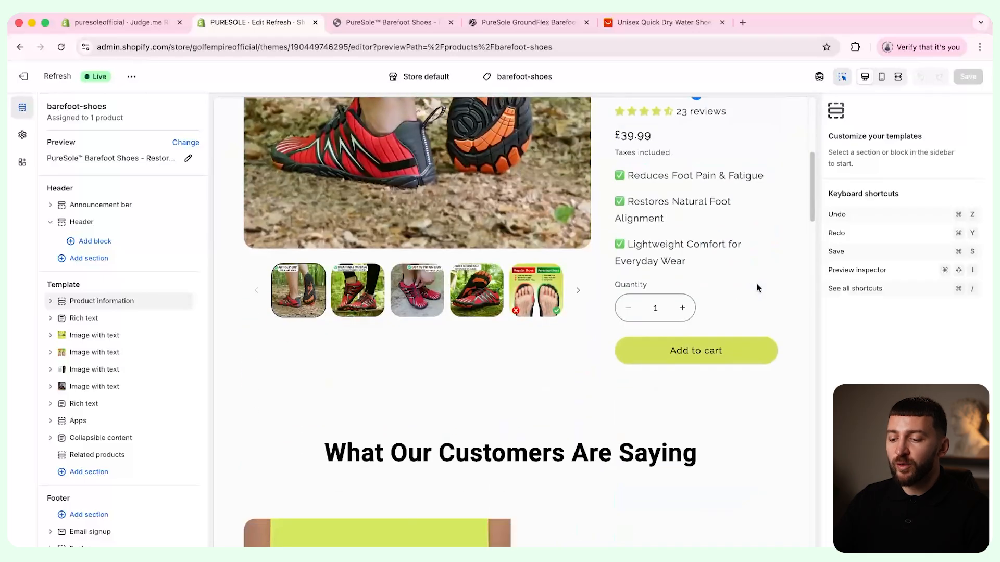
scroll(757, 283, down, 3)
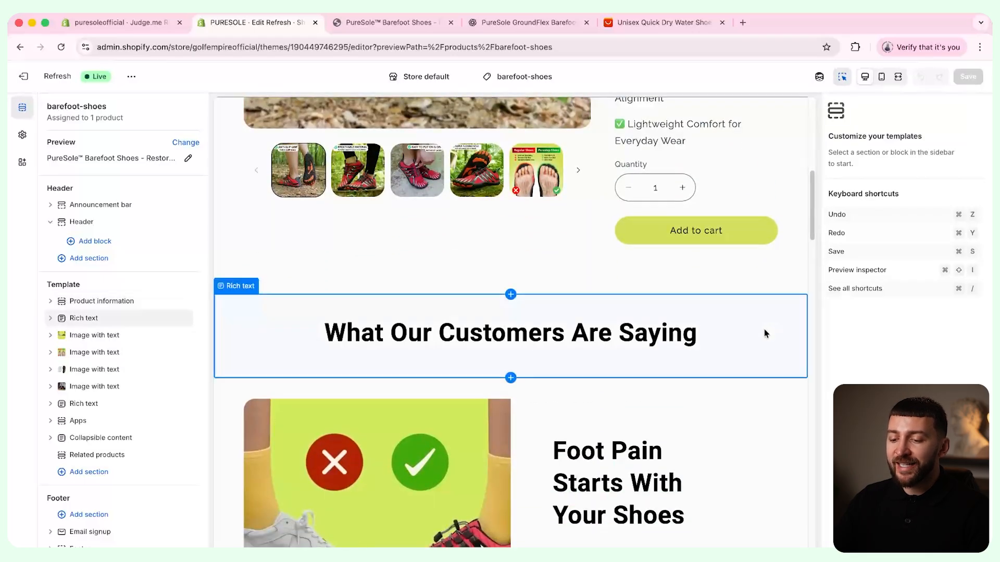
click(509, 377)
click(431, 101)
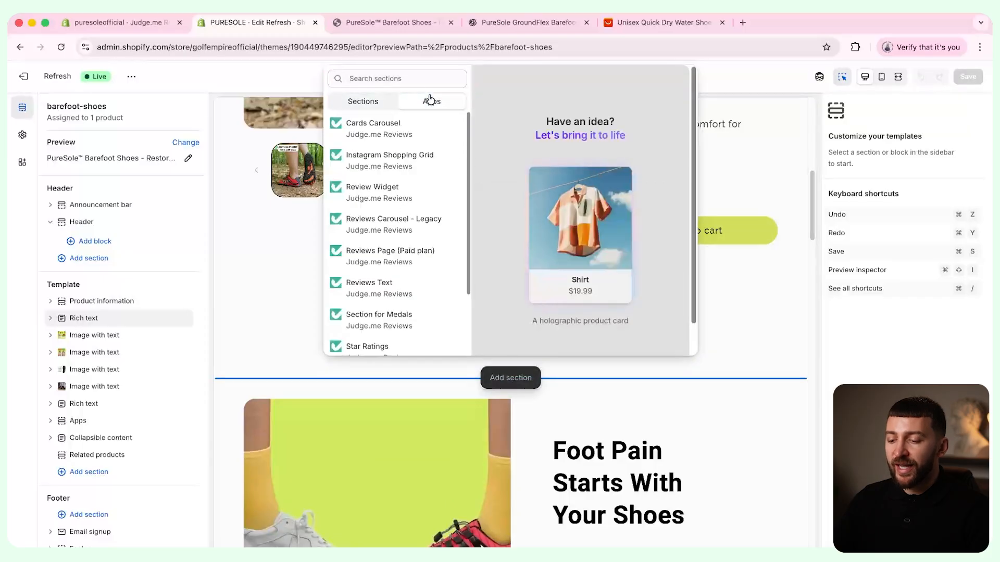
scroll(432, 223, down, 3)
click(403, 302)
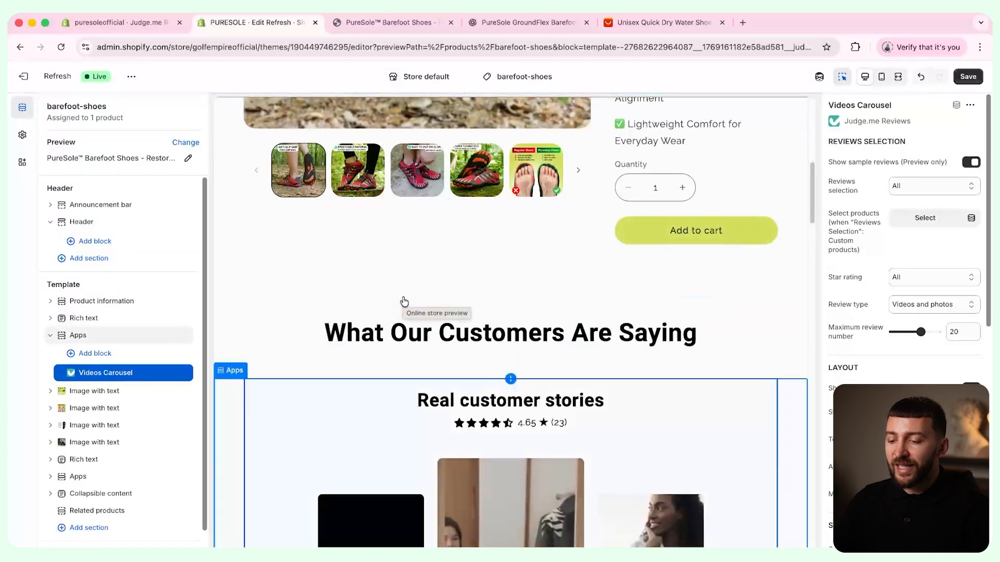
- Restrict the Videos Carousel's reviews selection to Featured and turn off its sample reviews
click(932, 186)
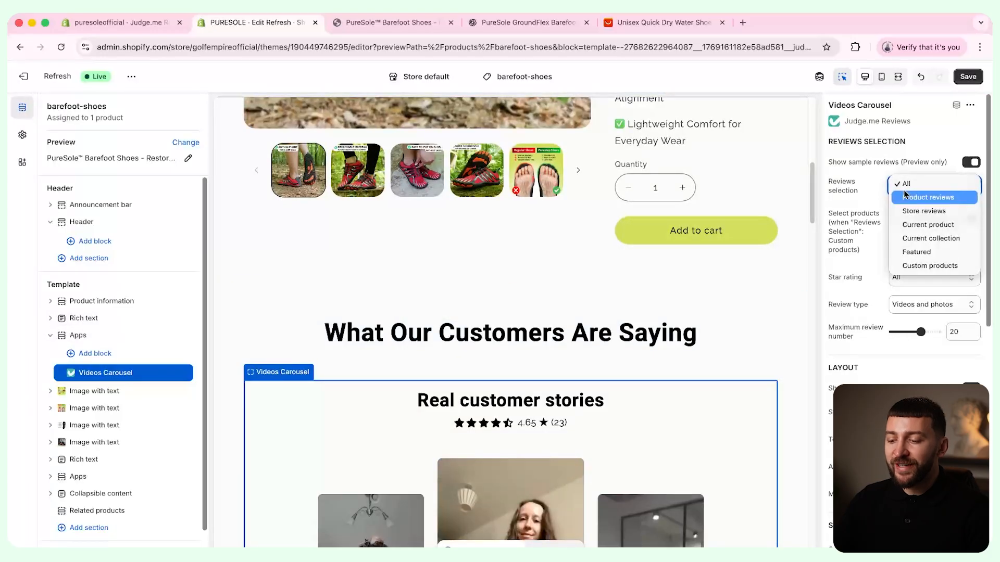
click(920, 250)
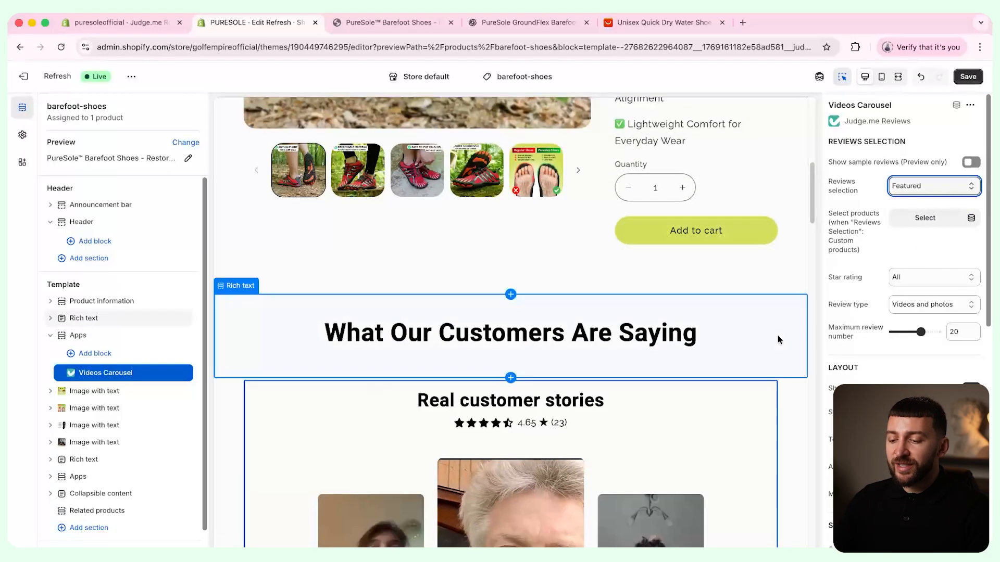
scroll(779, 333, down, 3)
scroll(781, 328, down, 3)
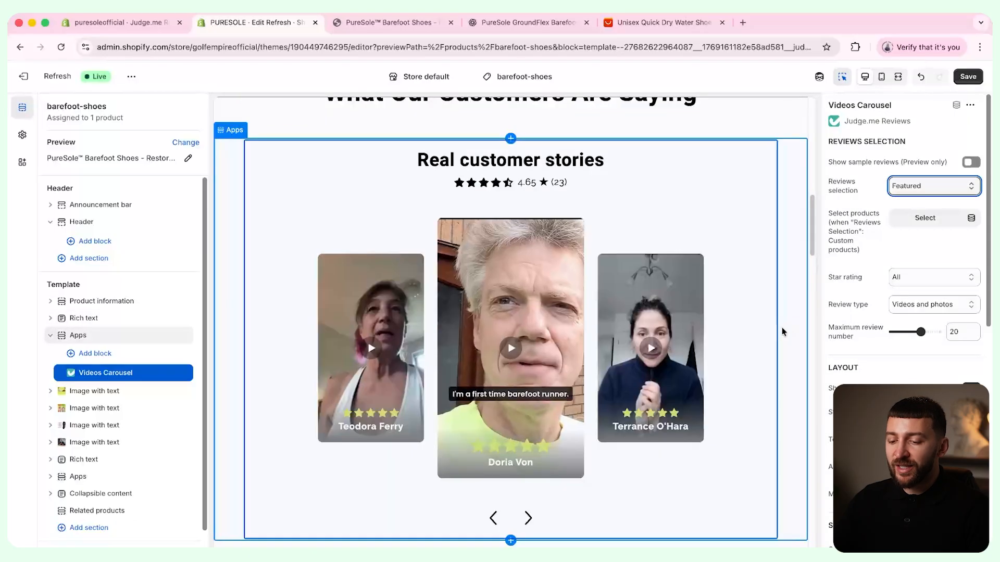
- Set the Videos Carousel's corner styling to Round
scroll(940, 278, down, 5)
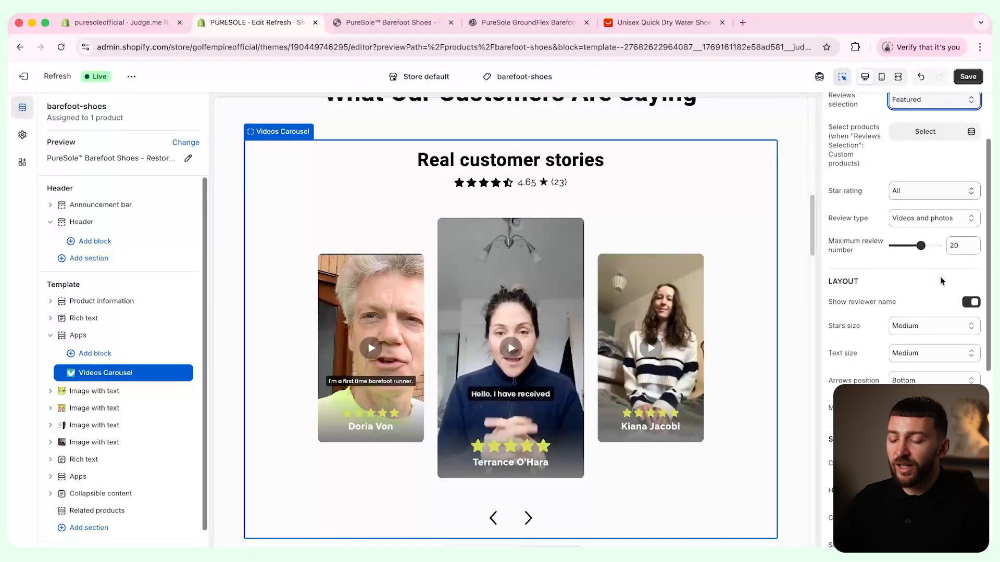
click(927, 345)
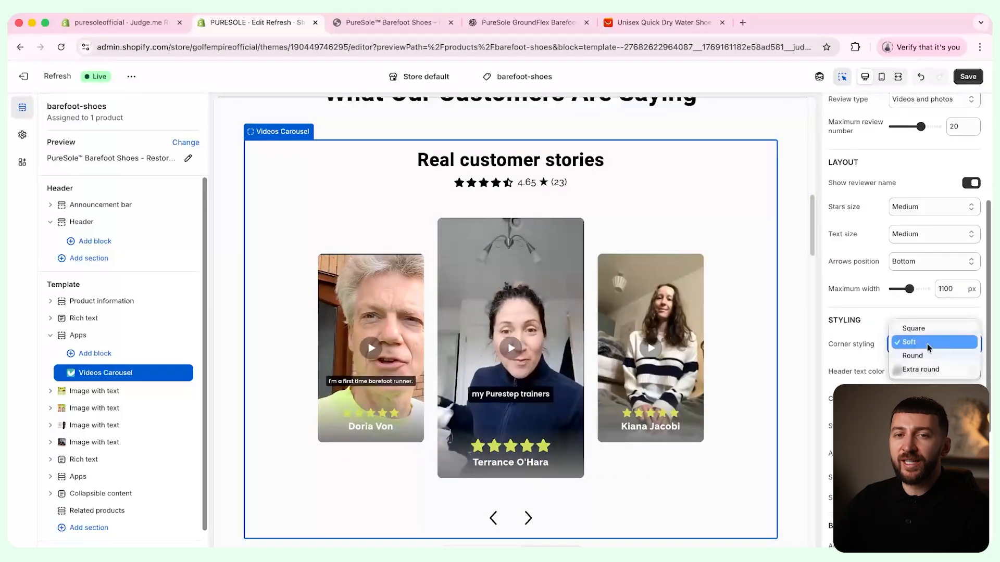
click(925, 356)
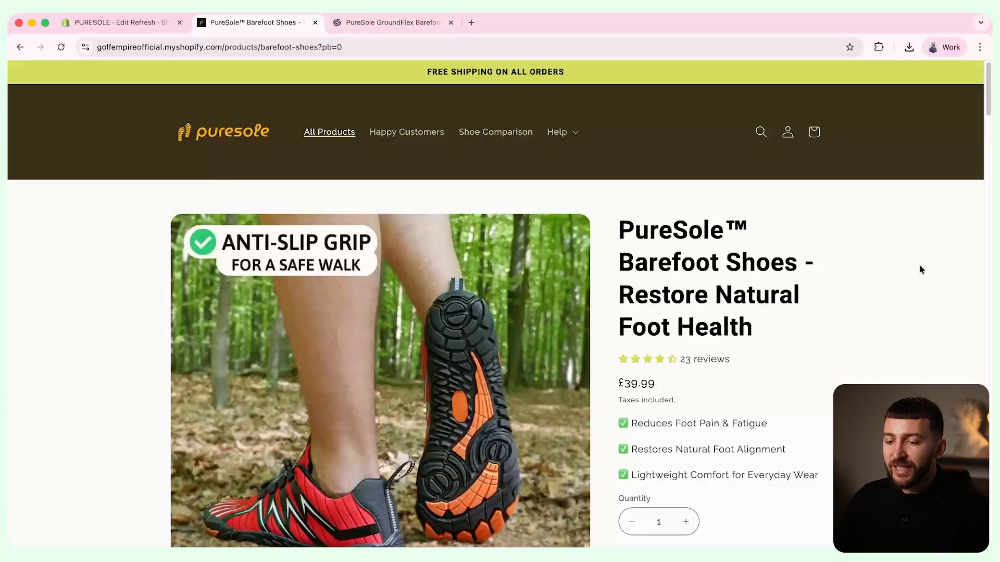
- Examine the live barefoot shoes product page from the product images through the reviews, benefit sections and FAQs to the related products
scroll(919, 268, down, 15)
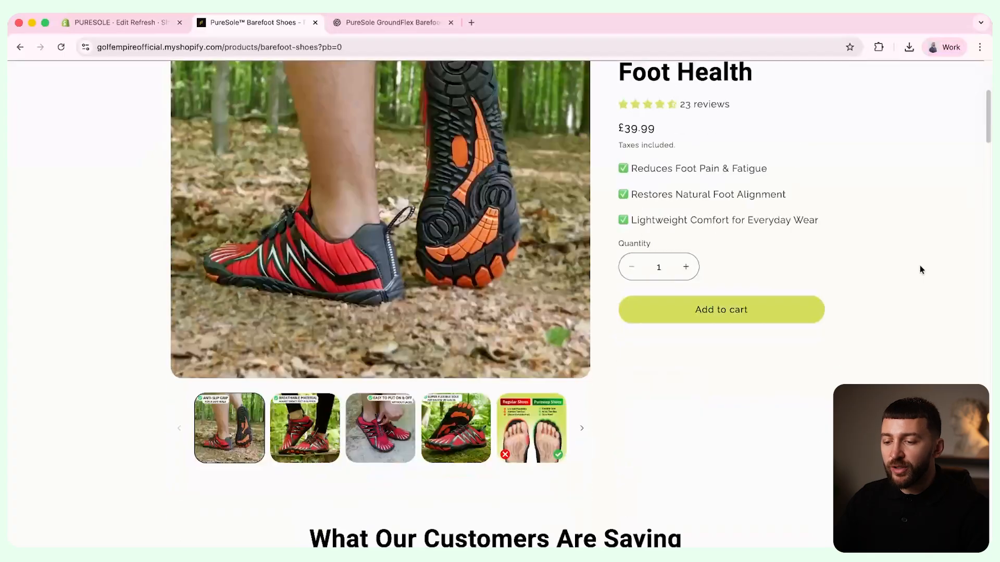
scroll(921, 267, down, 5)
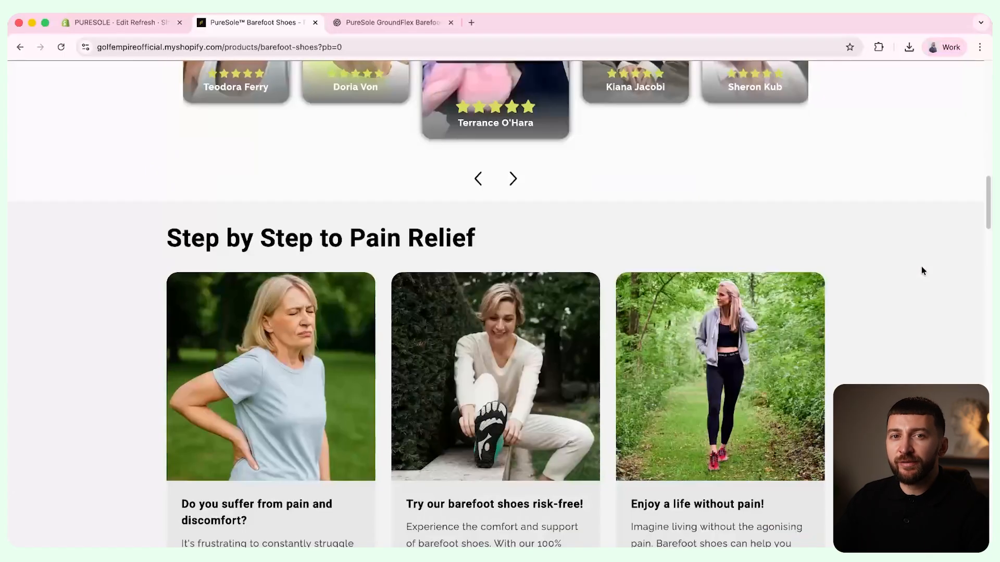
drag(454, 151, 149, 156)
click(148, 207)
scroll(148, 199, down, 1)
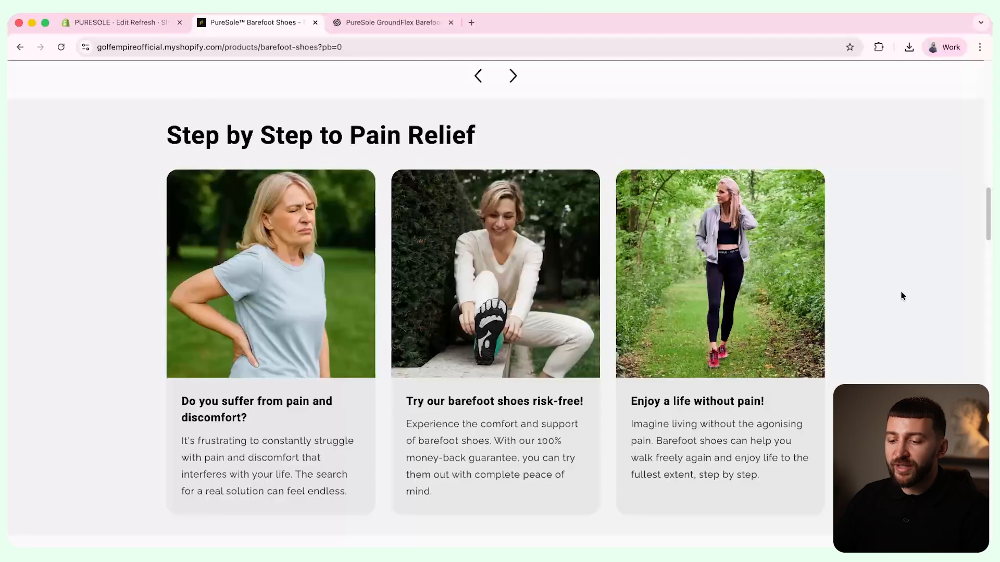
scroll(902, 296, down, 8)
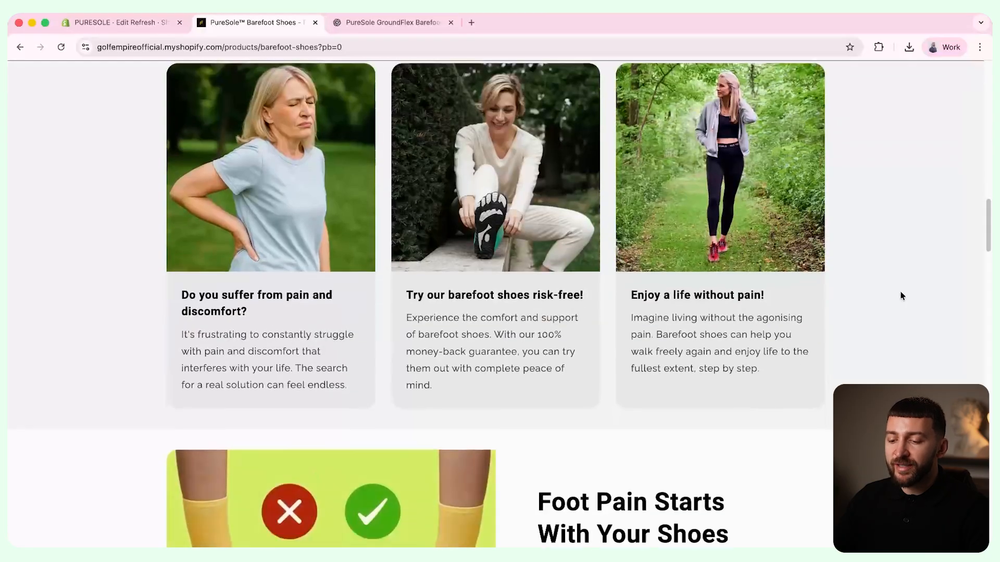
scroll(902, 296, down, 10)
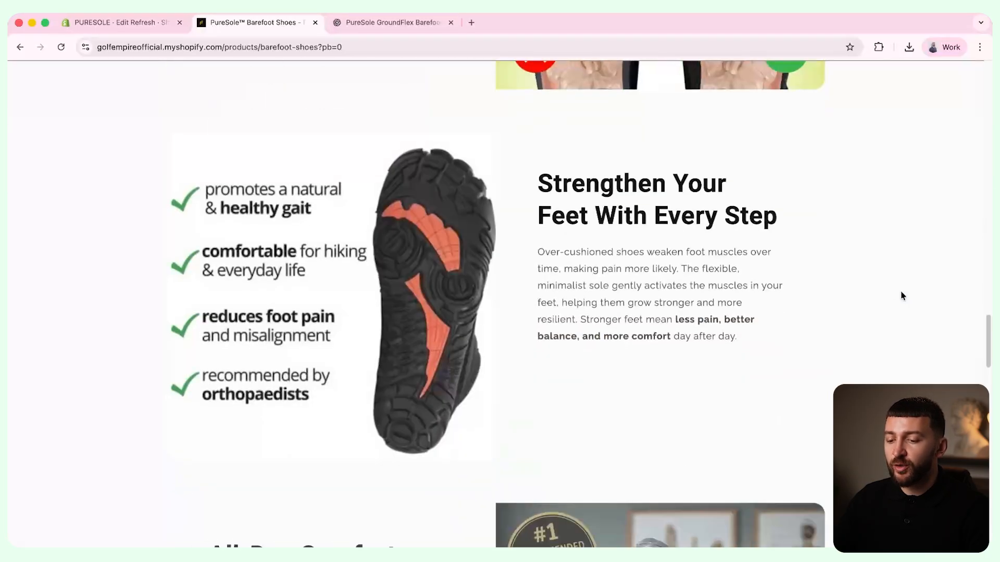
scroll(902, 296, down, 12)
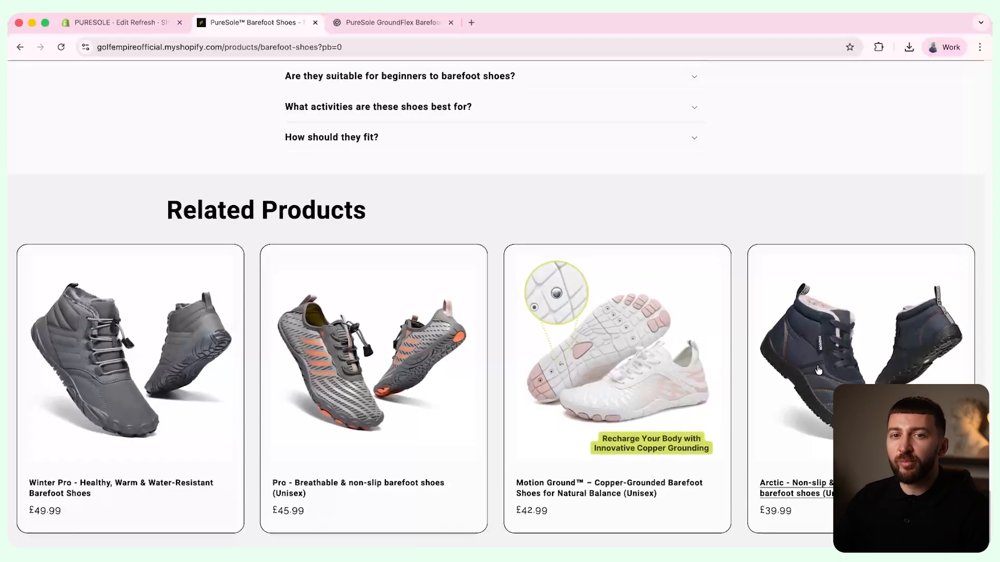
scroll(816, 364, down, 4)
scroll(817, 366, down, 2)
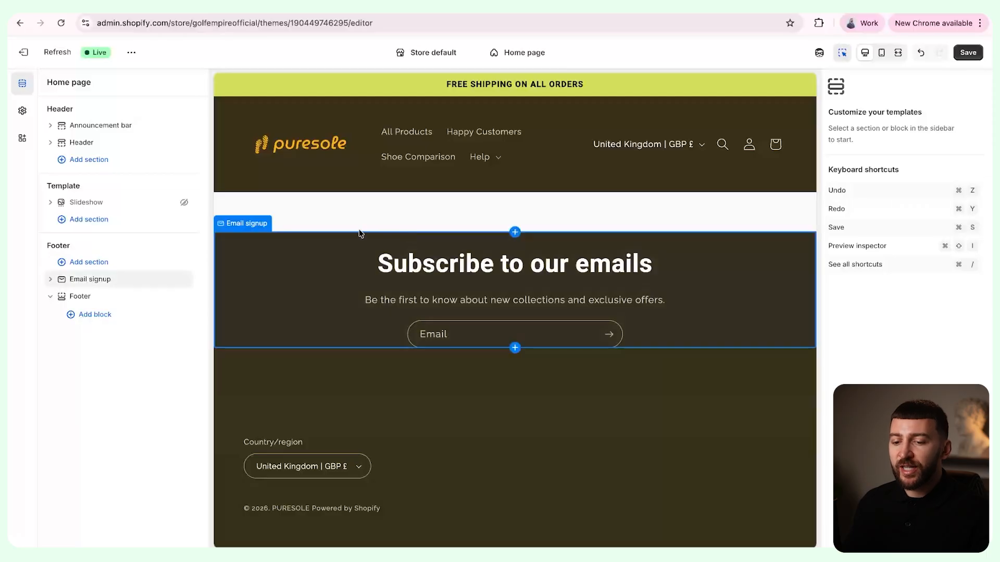
- Add a Slideshow section to the home page template and delete one of its two default slides
click(102, 225)
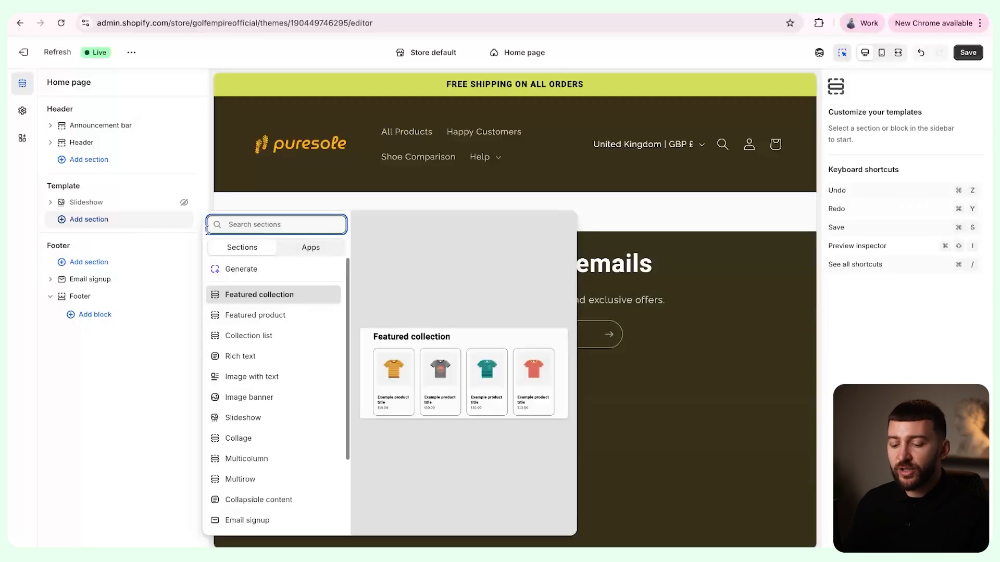
text(sli)
click(252, 293)
scroll(255, 287, down, 1)
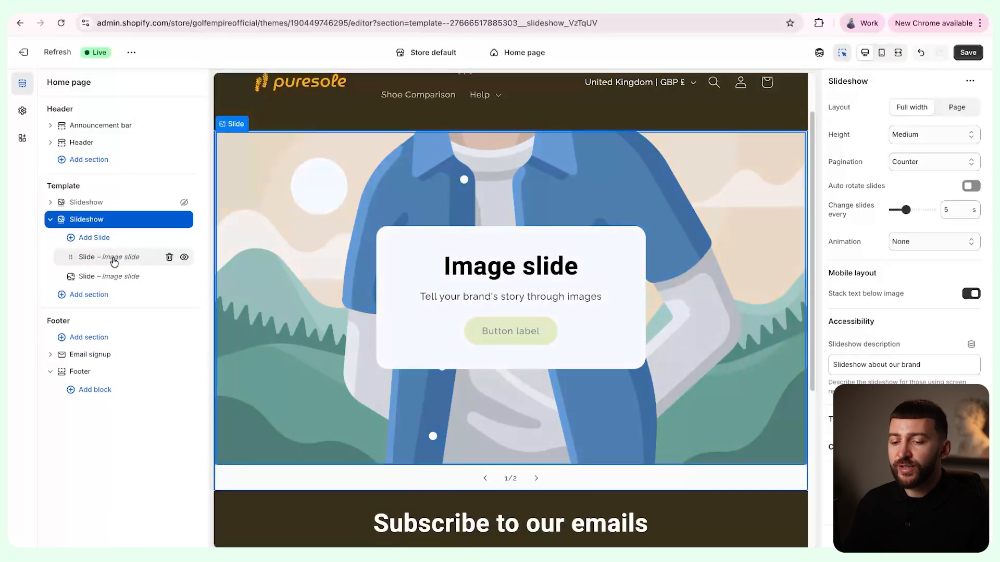
click(169, 257)
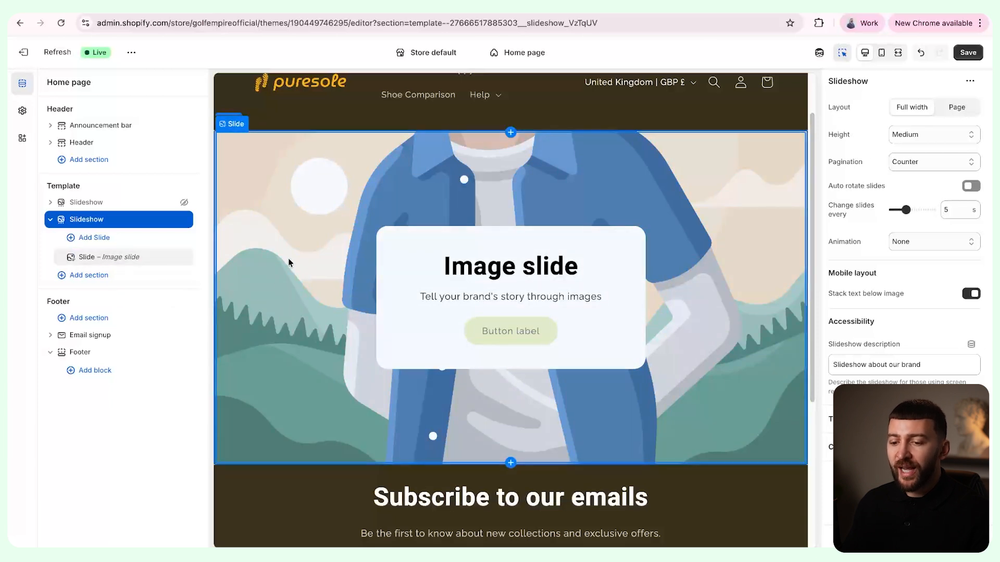
- Search the free images for "hiking" and use the photo of hiking shoes above a mountain river as the new slide's image
click(266, 250)
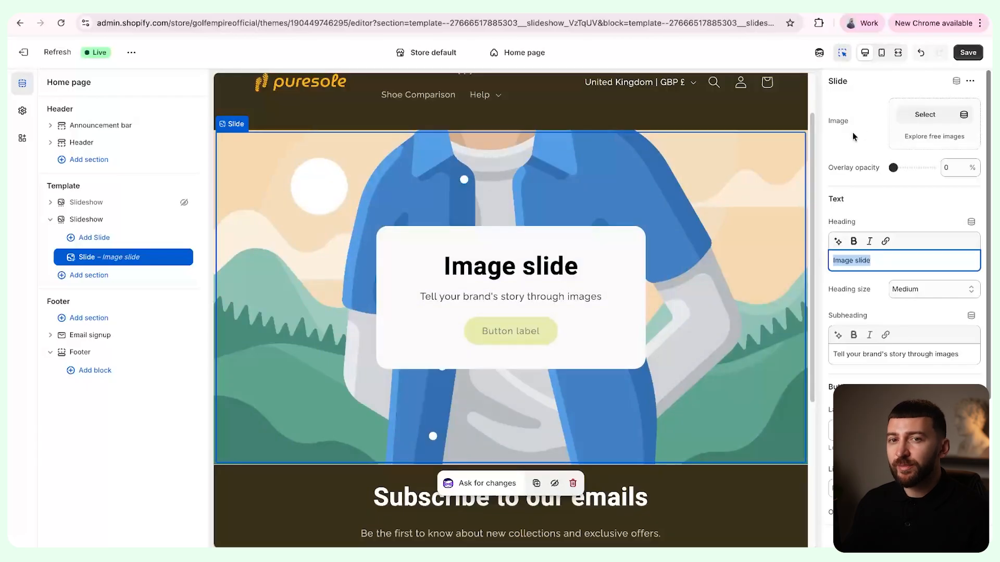
click(932, 139)
click(877, 114)
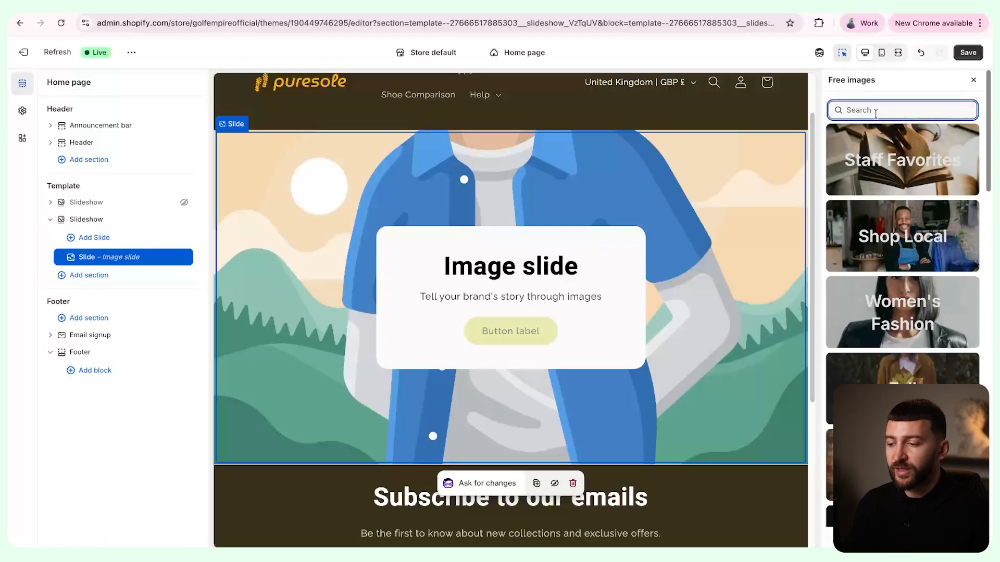
text(hiking)
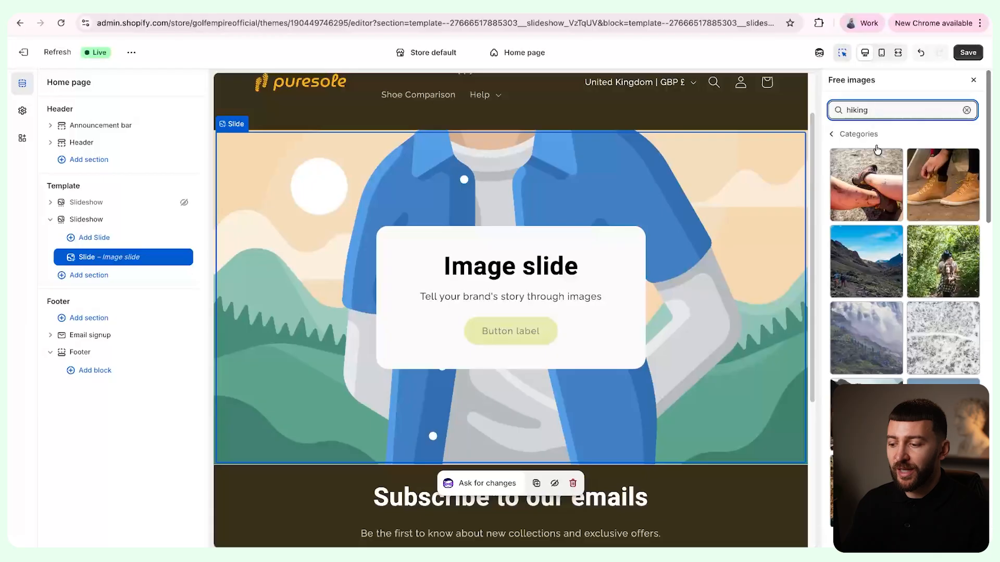
scroll(877, 150, down, 5)
scroll(893, 201, down, 3)
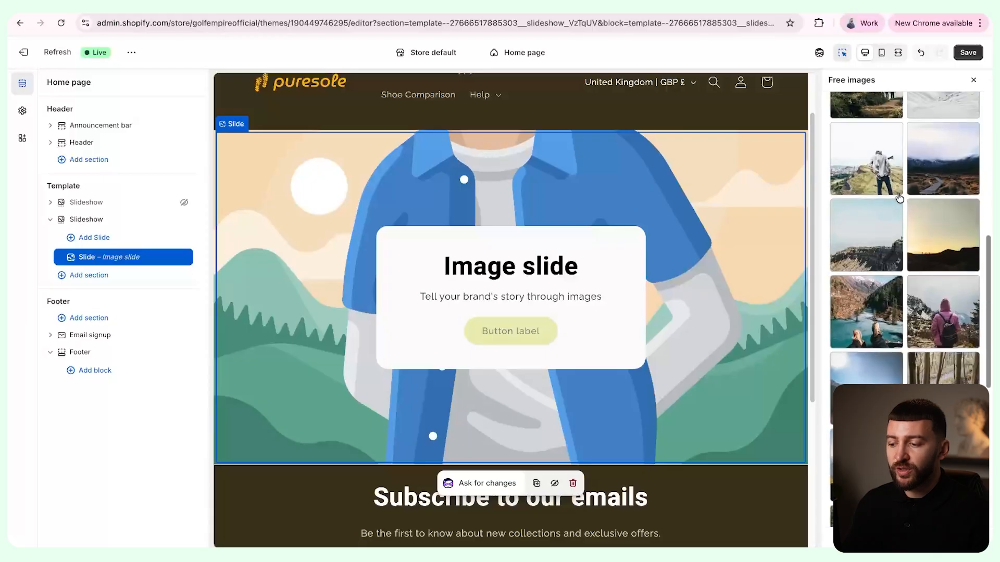
click(866, 286)
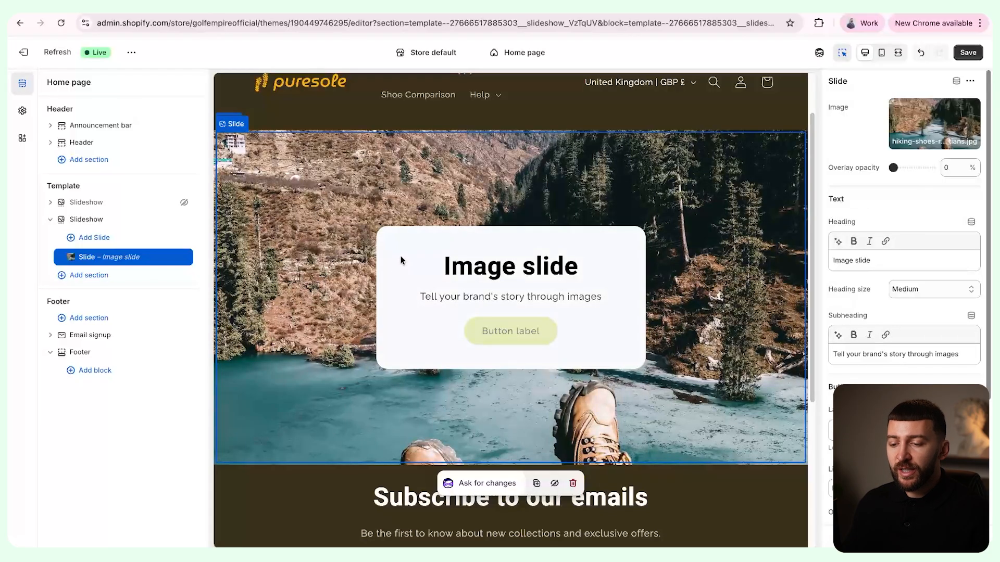
- Unhide the "Shop our best sellers" slideshow and delete the extra slideshow containing the "Image slide" slide
click(184, 203)
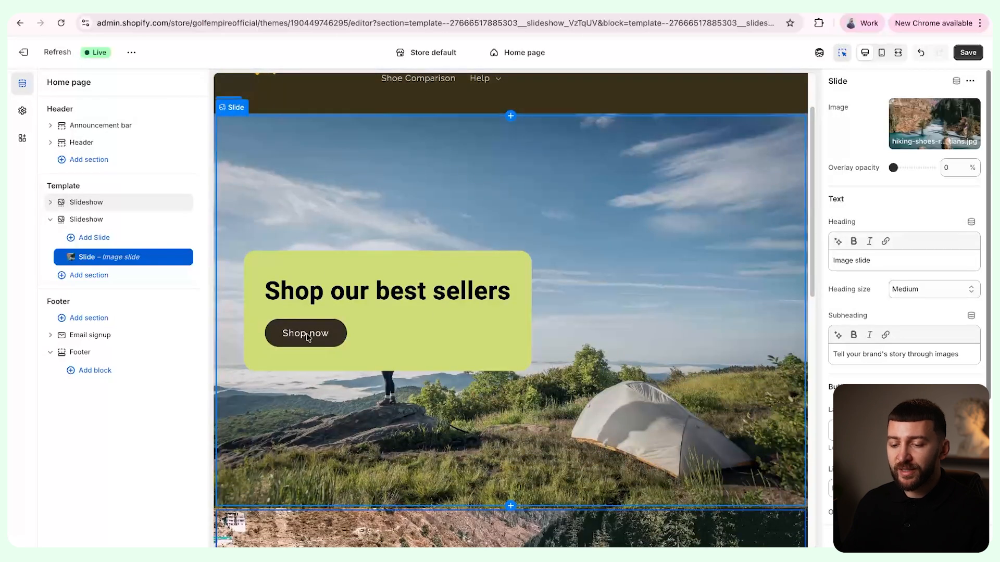
click(364, 338)
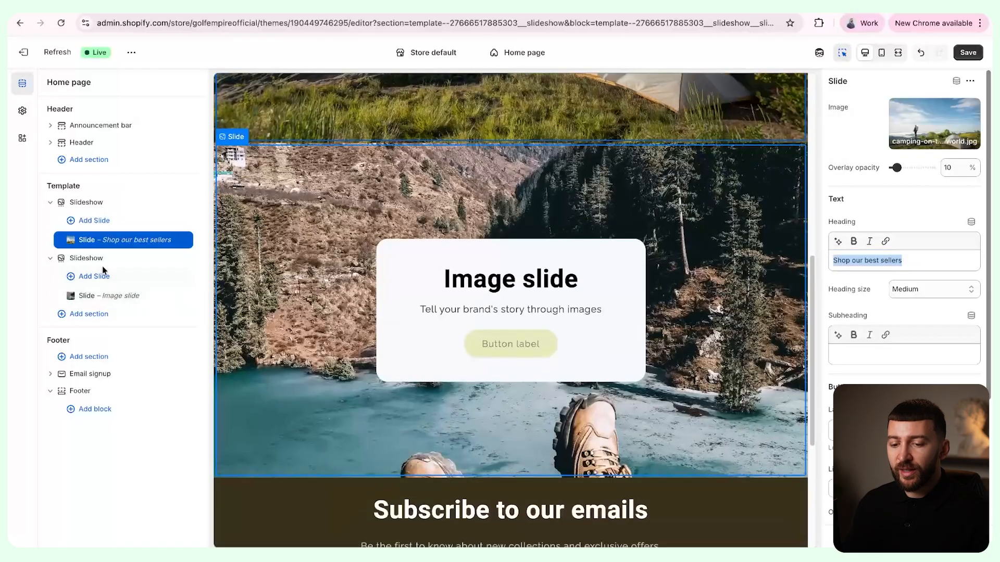
click(169, 262)
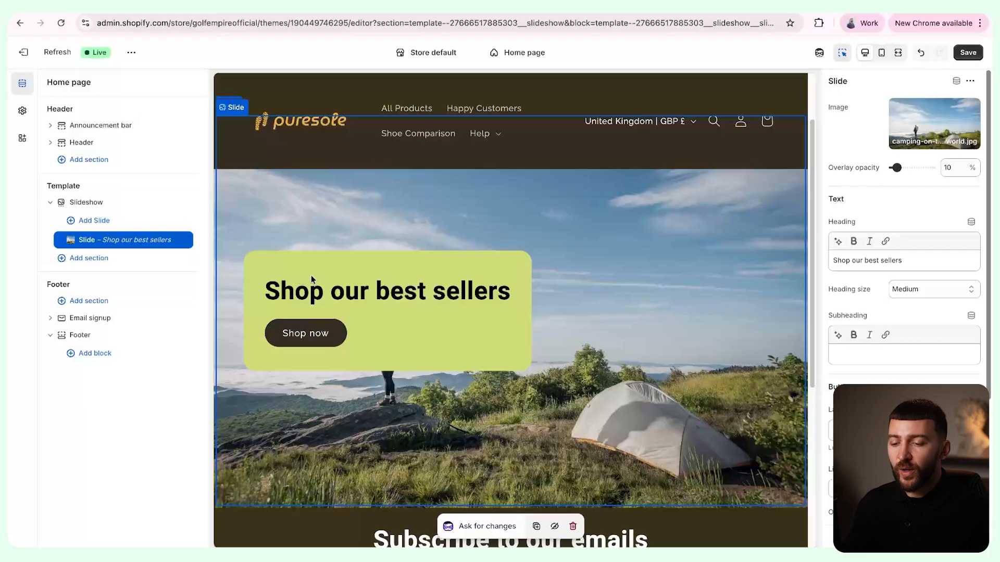
- Add a Featured collection section below the home page slideshow and assign the Bestsellers collection to it
click(95, 258)
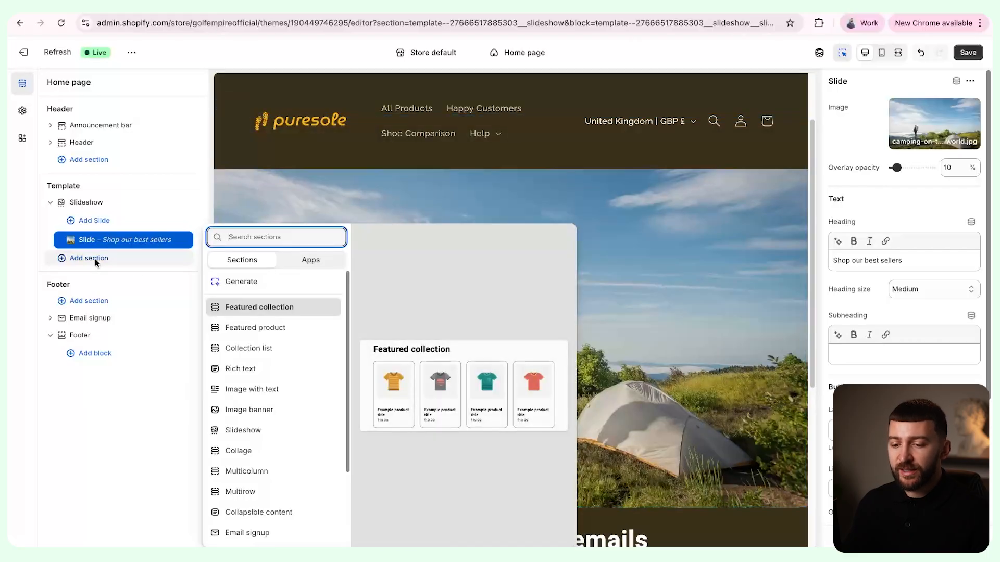
click(262, 308)
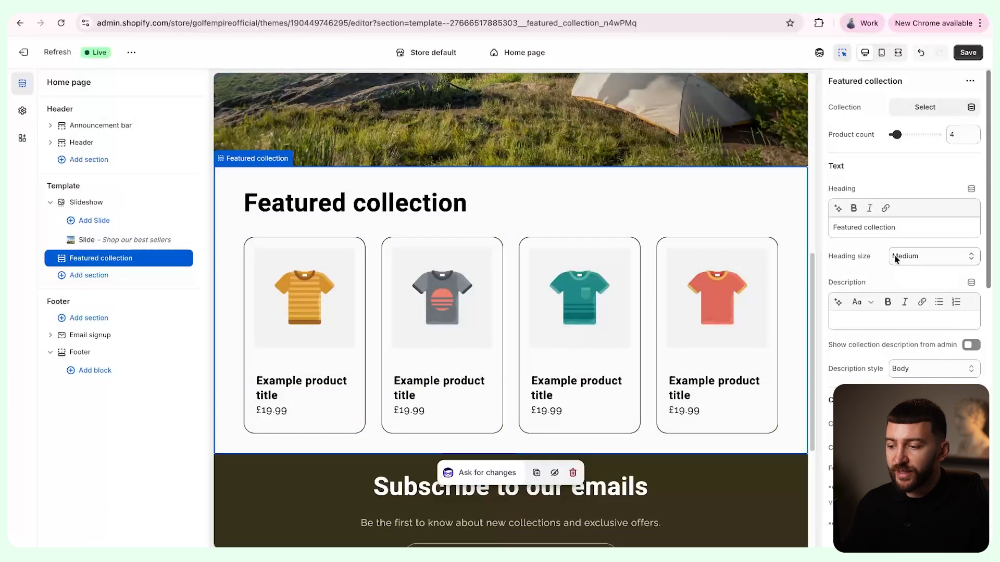
click(926, 110)
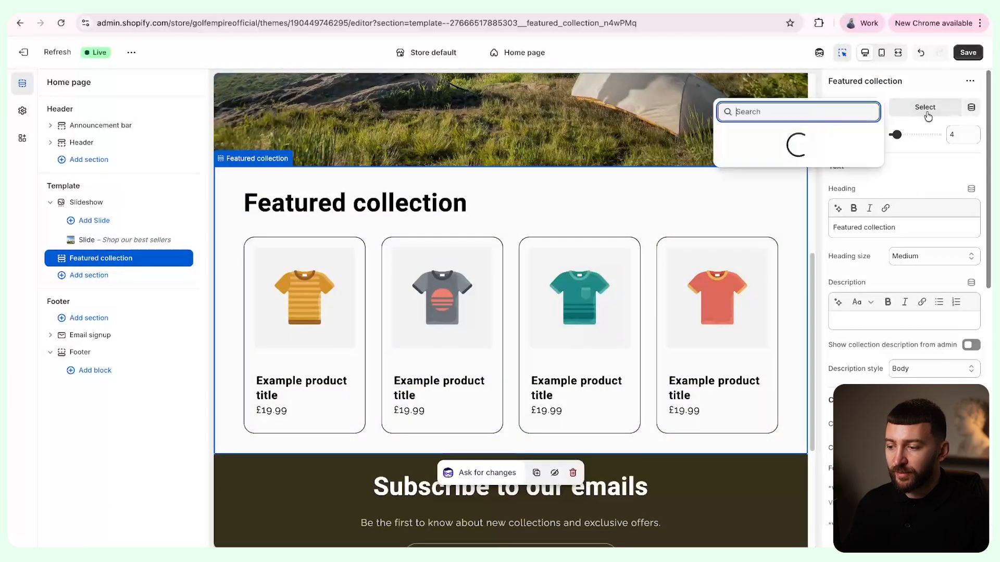
click(847, 139)
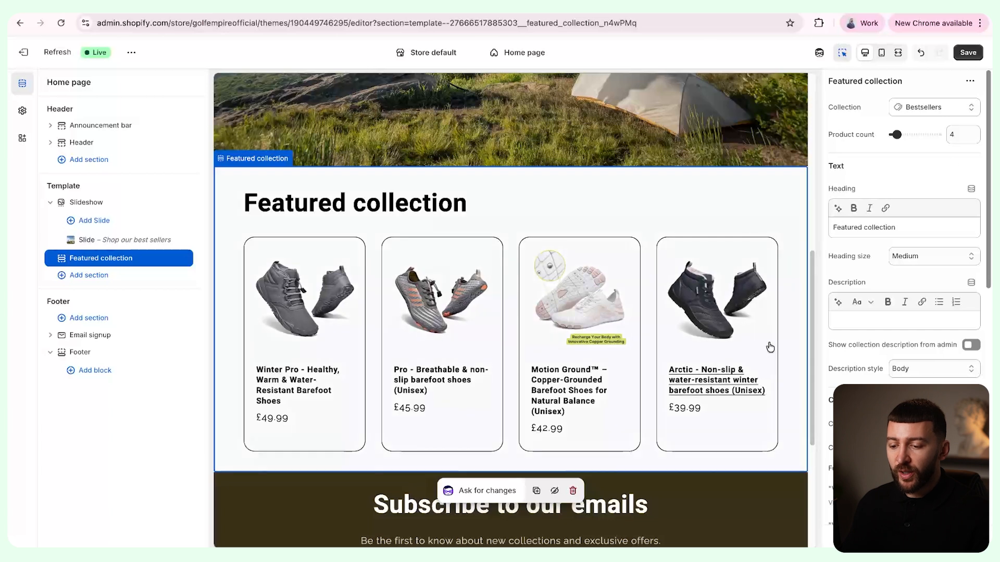
scroll(738, 217, down, 4)
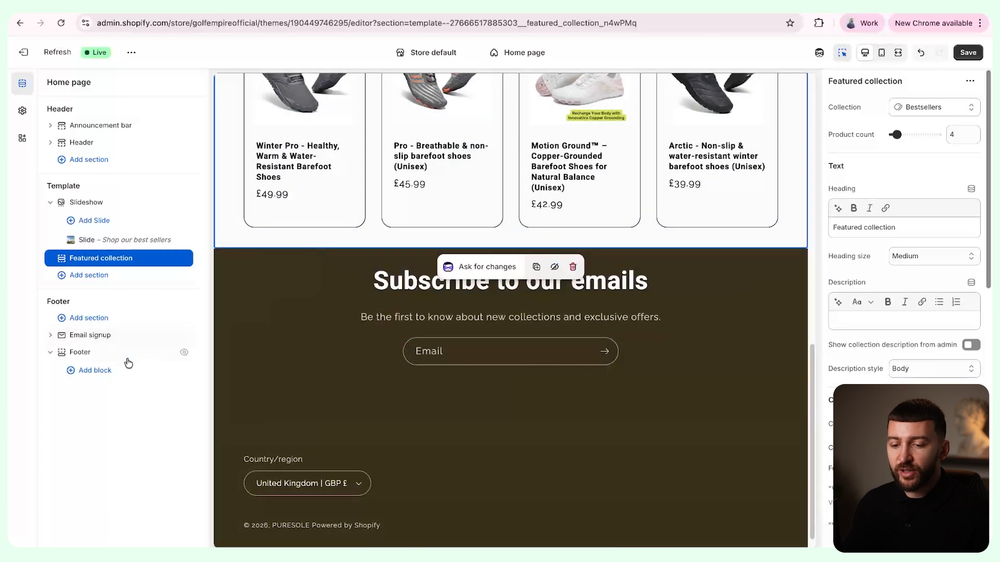
click(84, 318)
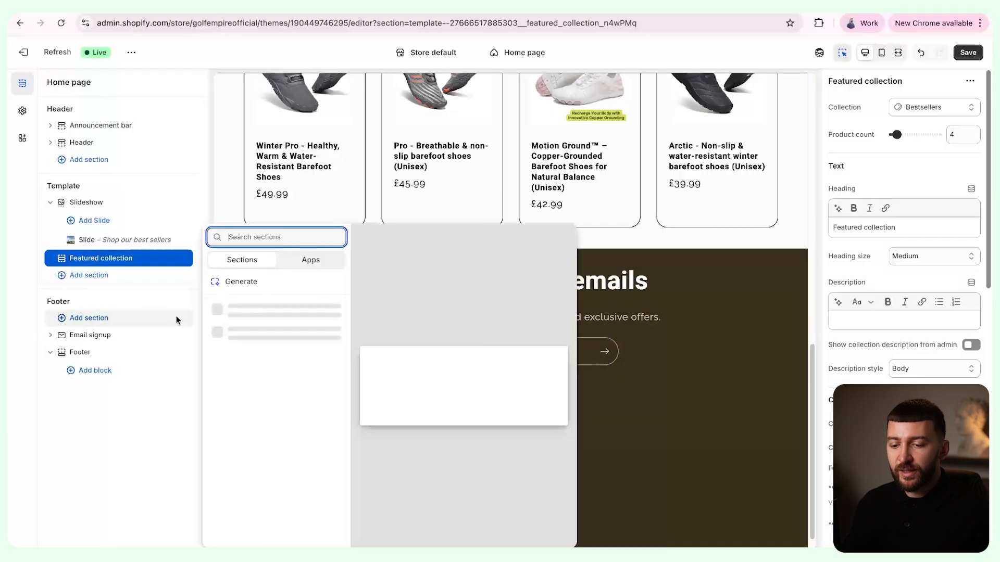
text(ri)
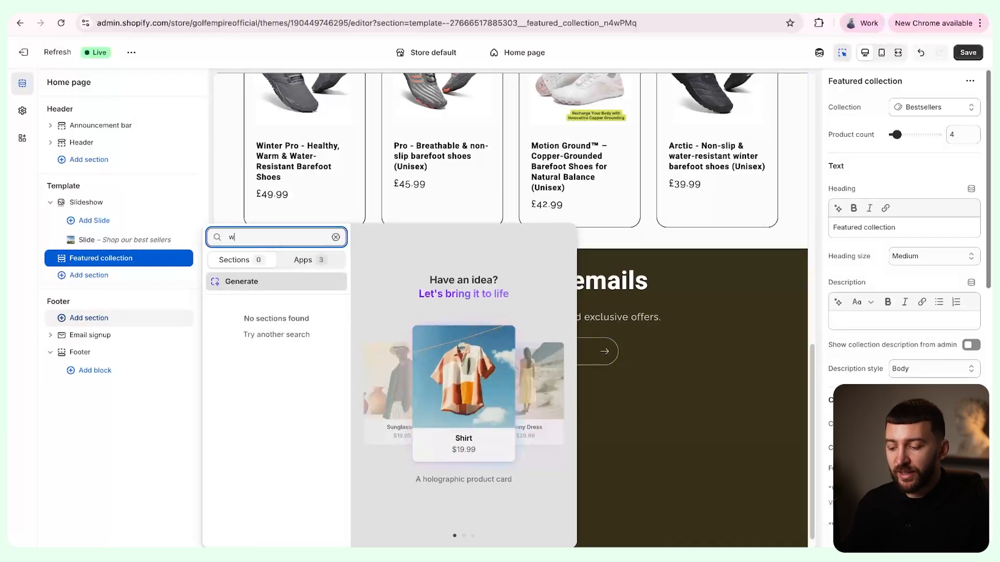
key(BackSpace)
key(BackSpace)
text(em)
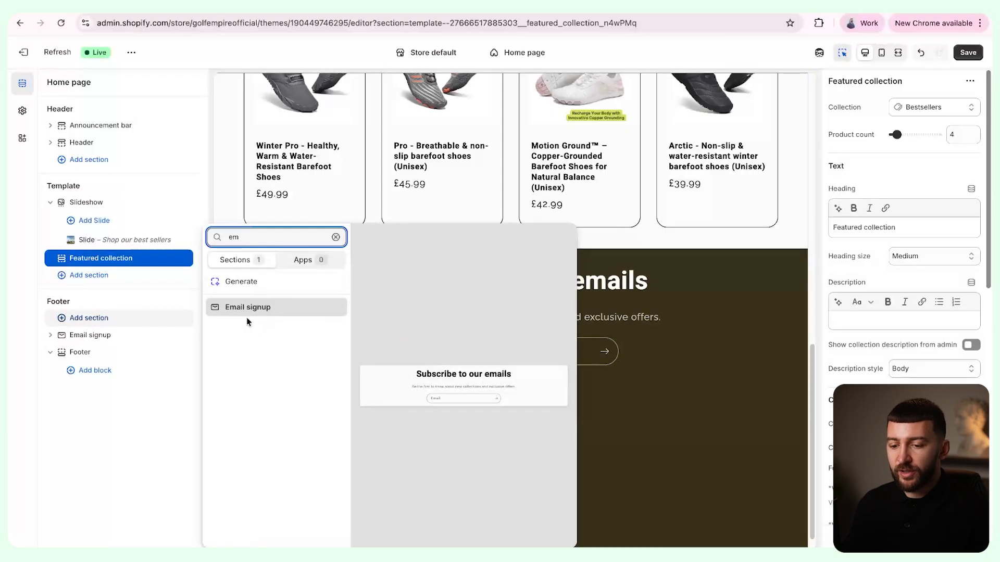
click(166, 385)
- Check the home page in the mobile and full-screen previews and save the theme changes
scroll(382, 386, up, 15)
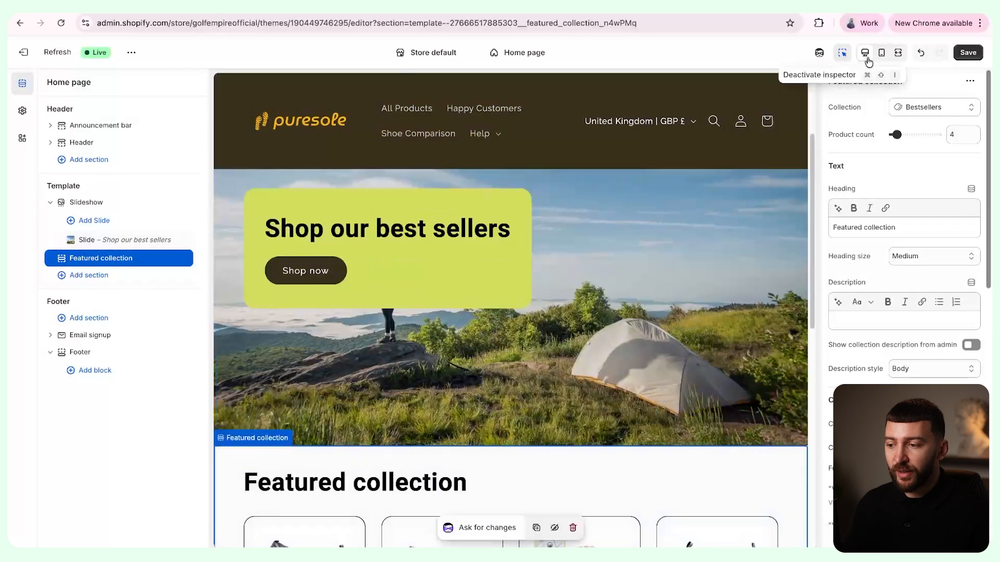
click(881, 52)
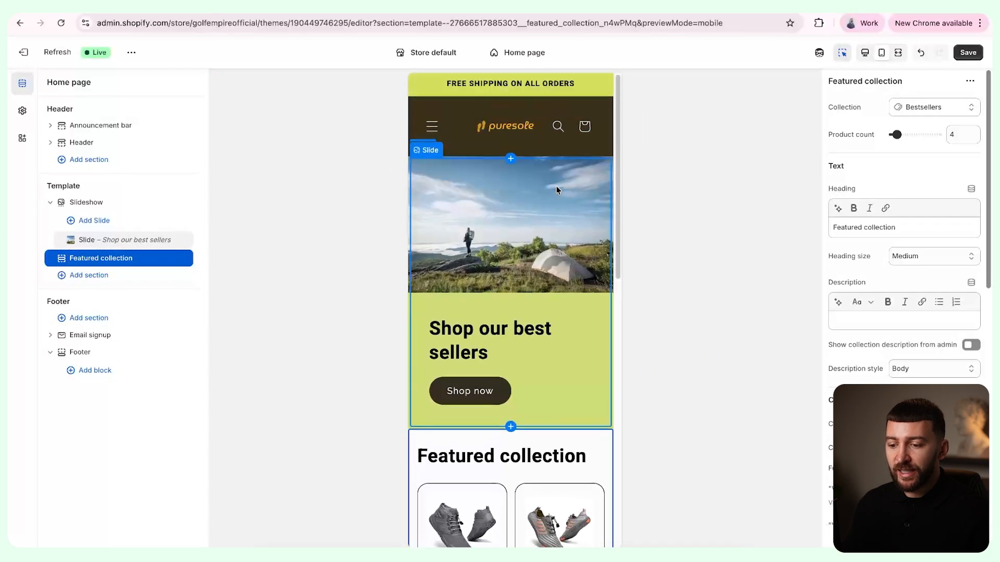
scroll(558, 190, down, 5)
scroll(557, 190, up, 12)
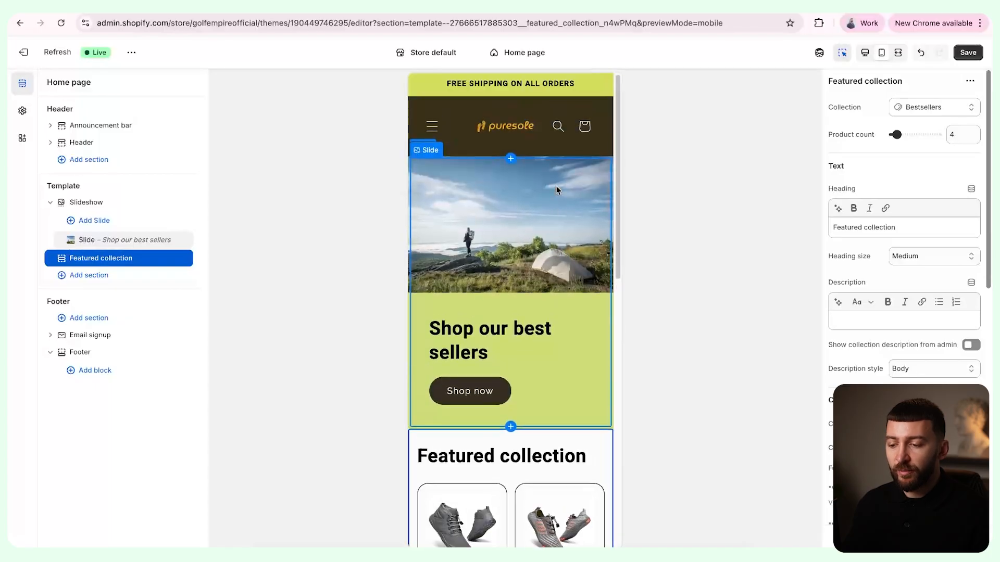
click(898, 53)
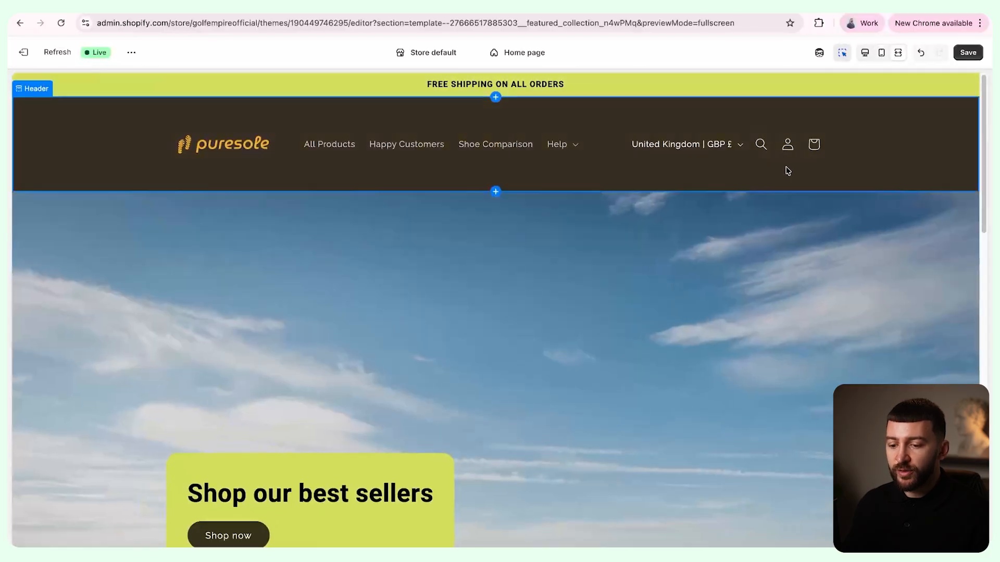
scroll(787, 171, down, 5)
scroll(785, 166, up, 10)
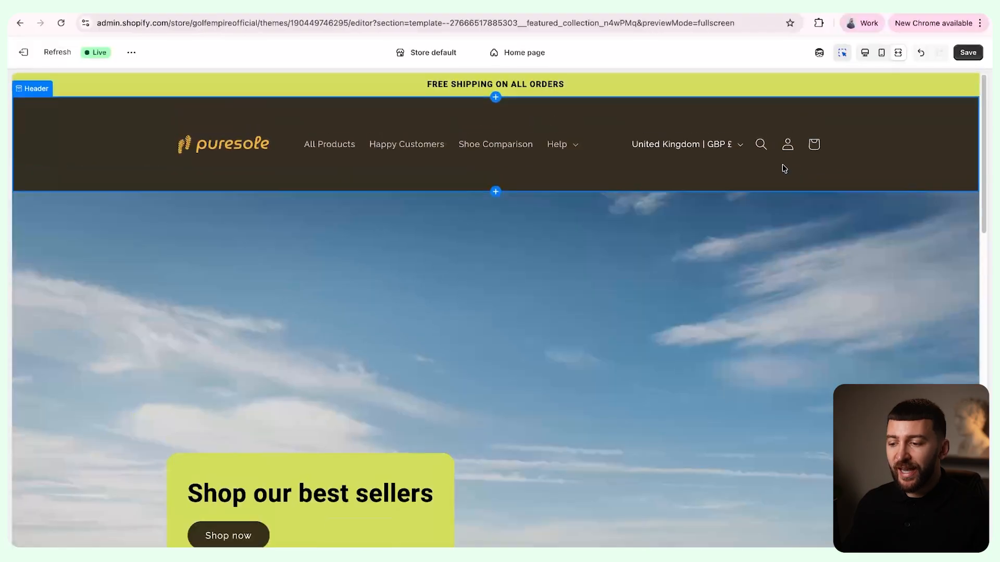
click(881, 52)
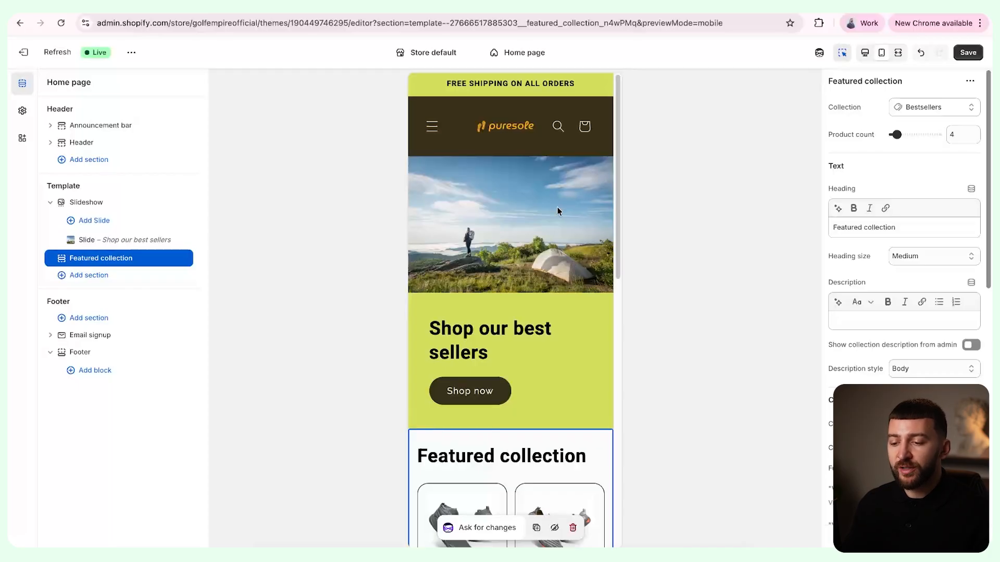
scroll(557, 207, down, 10)
scroll(557, 211, up, 10)
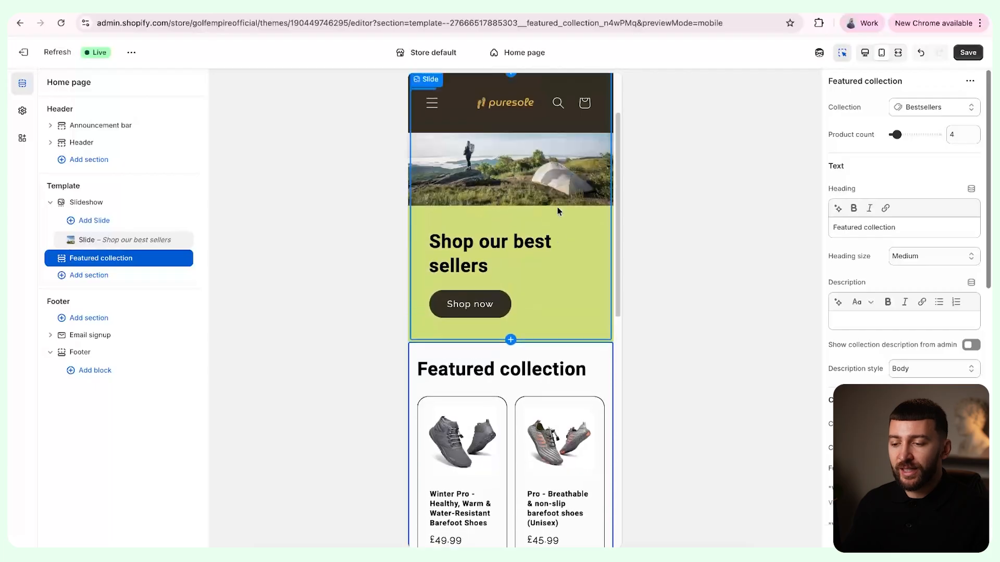
click(967, 53)
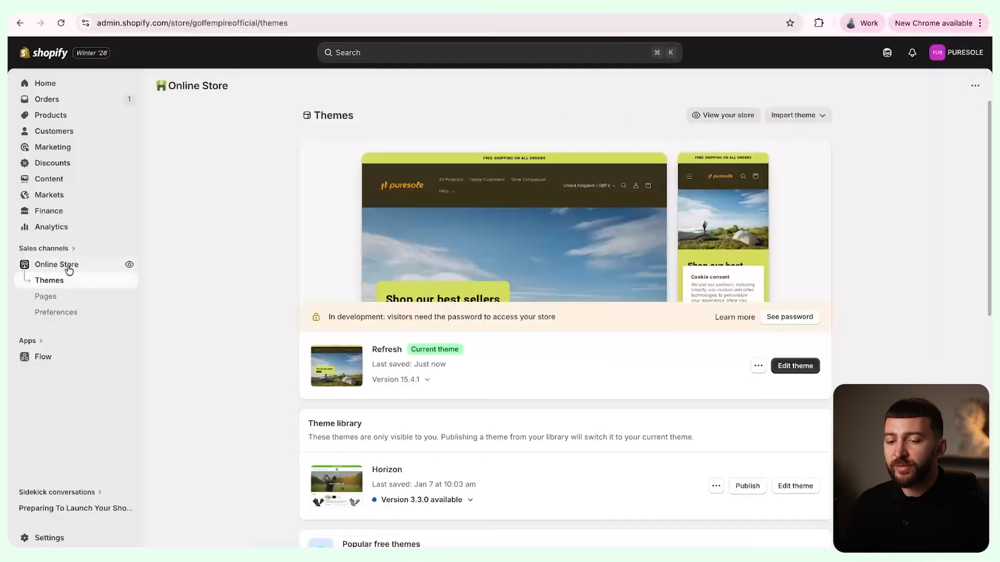
- Open the Contact page from the online store's pages, check that its template is contact, and view the page
click(51, 301)
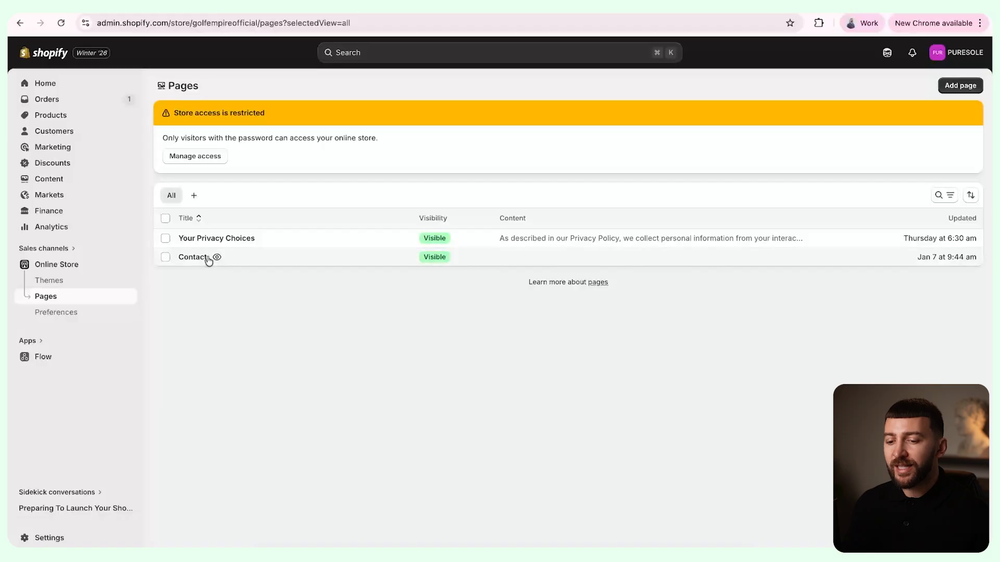
click(259, 264)
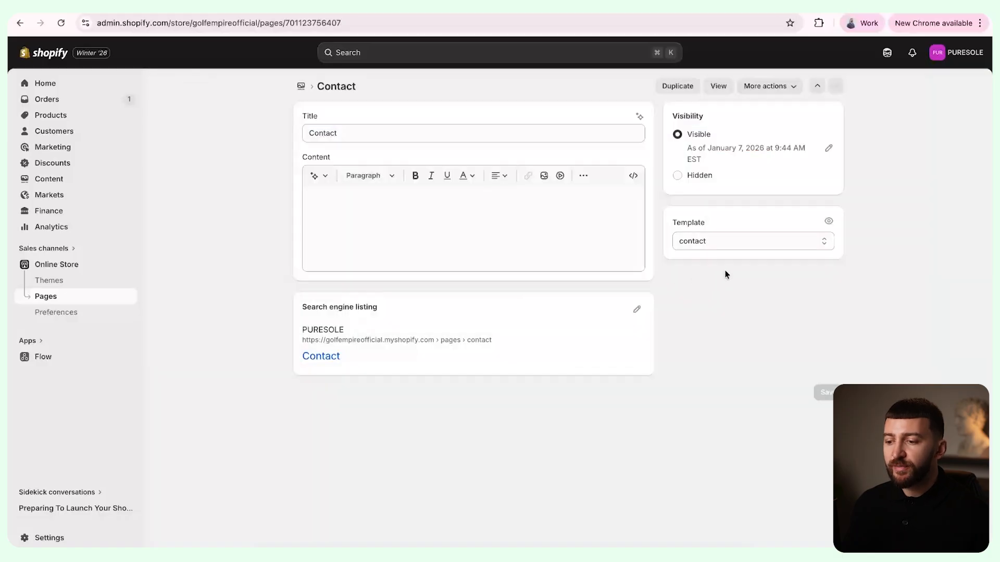
click(714, 249)
click(741, 285)
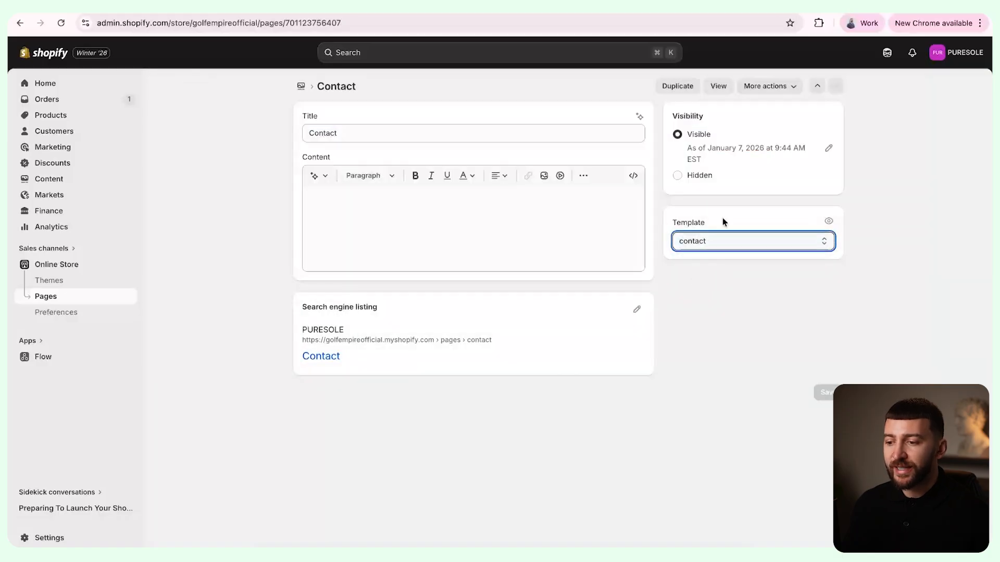
click(723, 90)
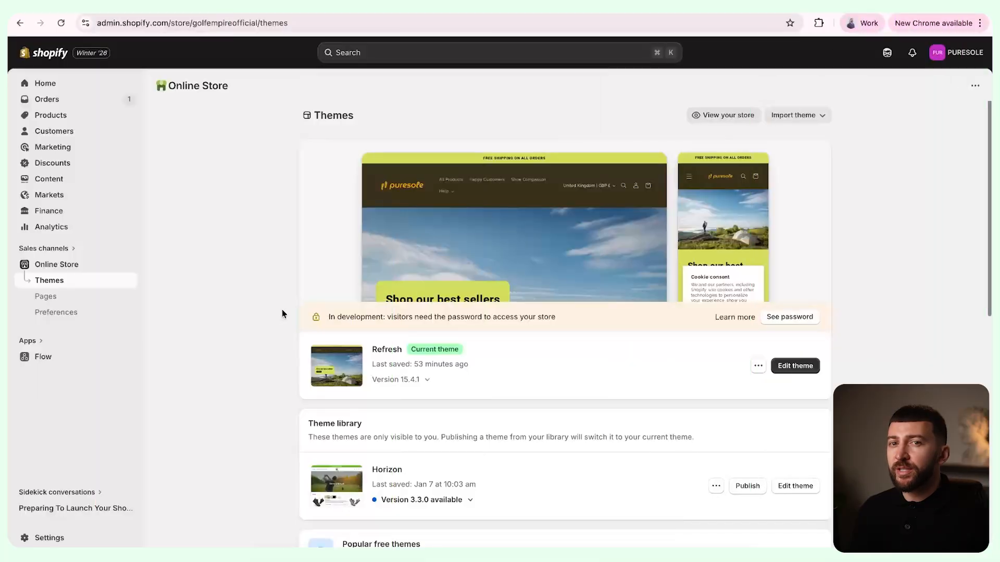
- Fill the store's return and refund policy with the PureSole returns text copied from the ChatGPT conversation and save it
click(73, 539)
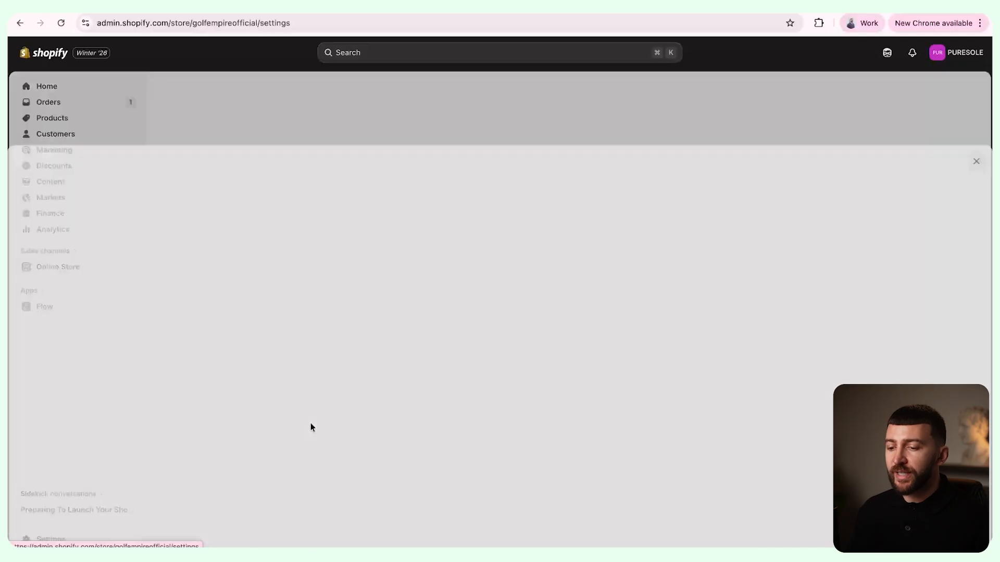
click(260, 506)
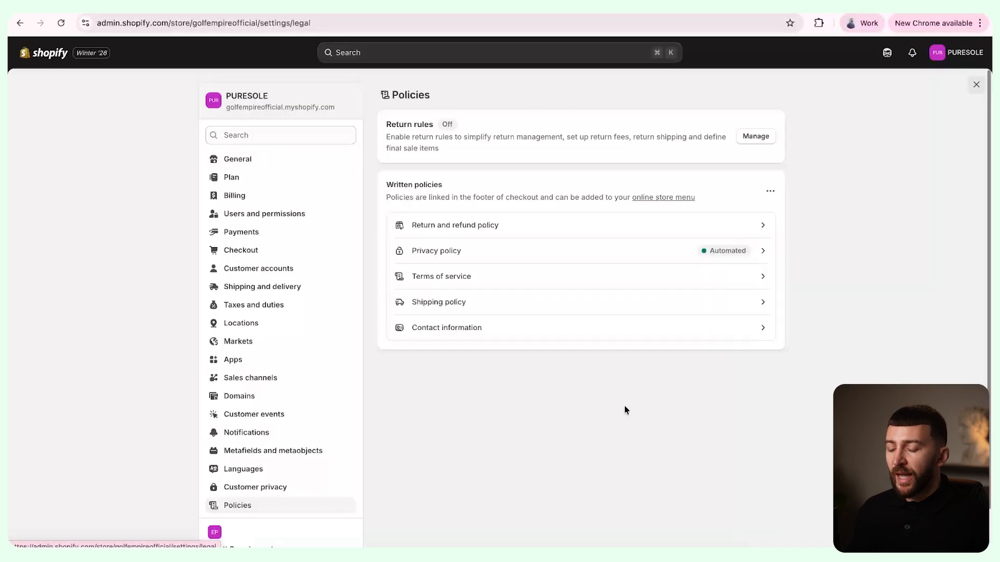
click(504, 234)
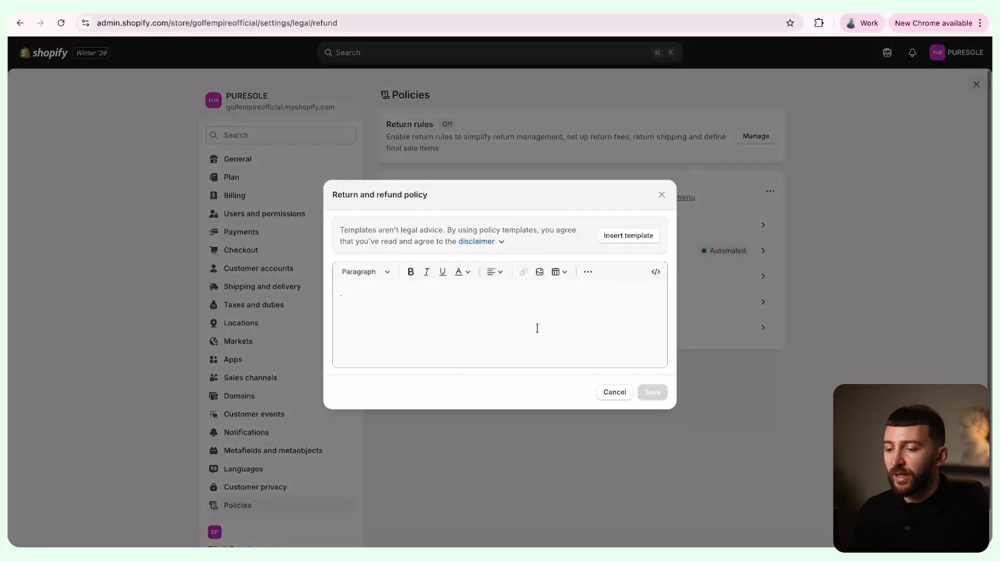
click(550, 7)
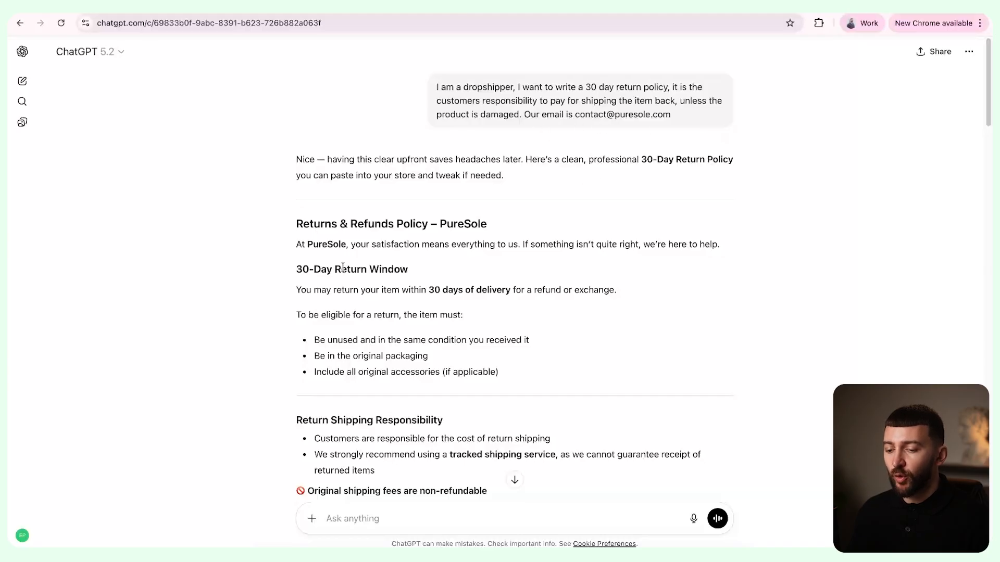
drag(278, 224, 490, 291)
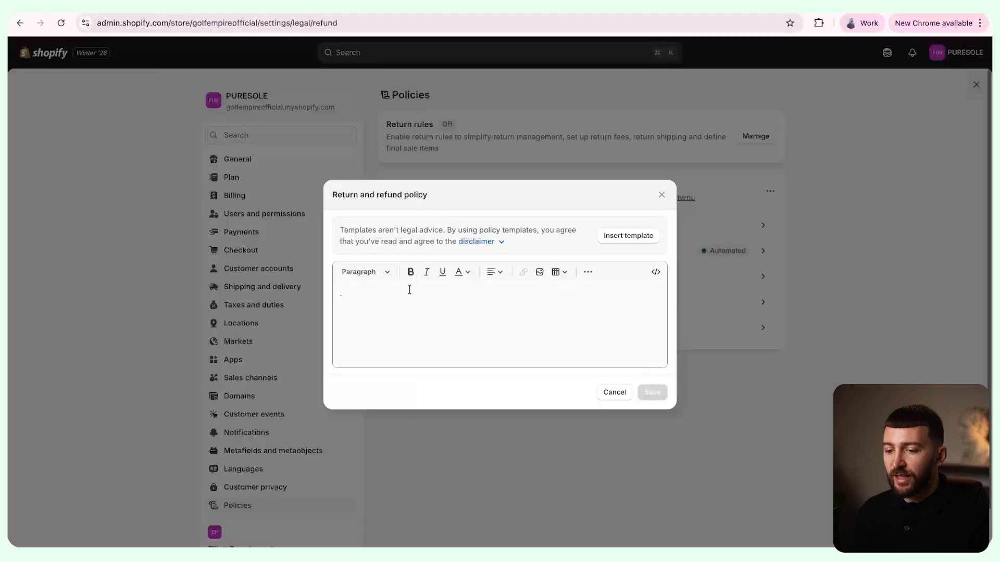
click(408, 286)
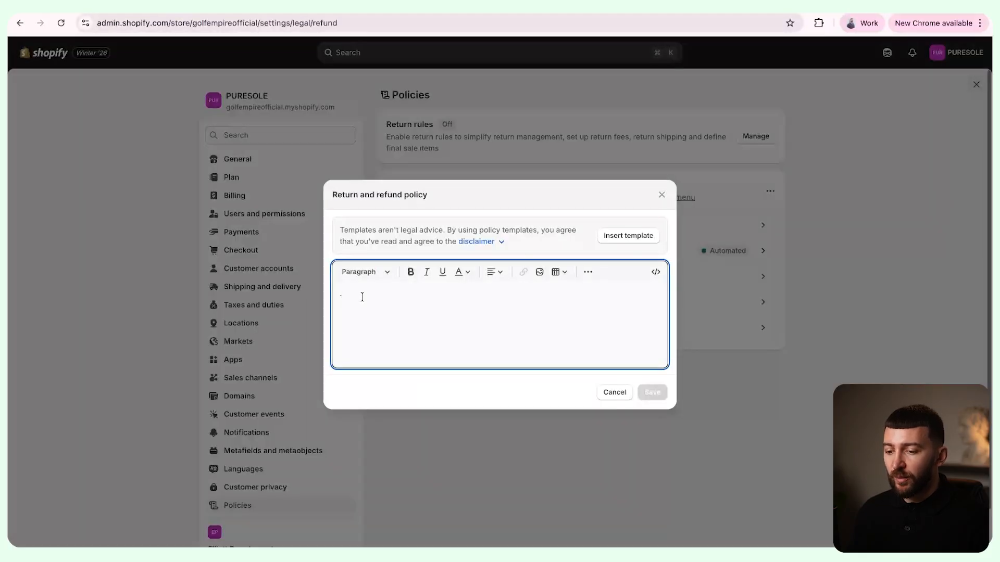
key(super+v)
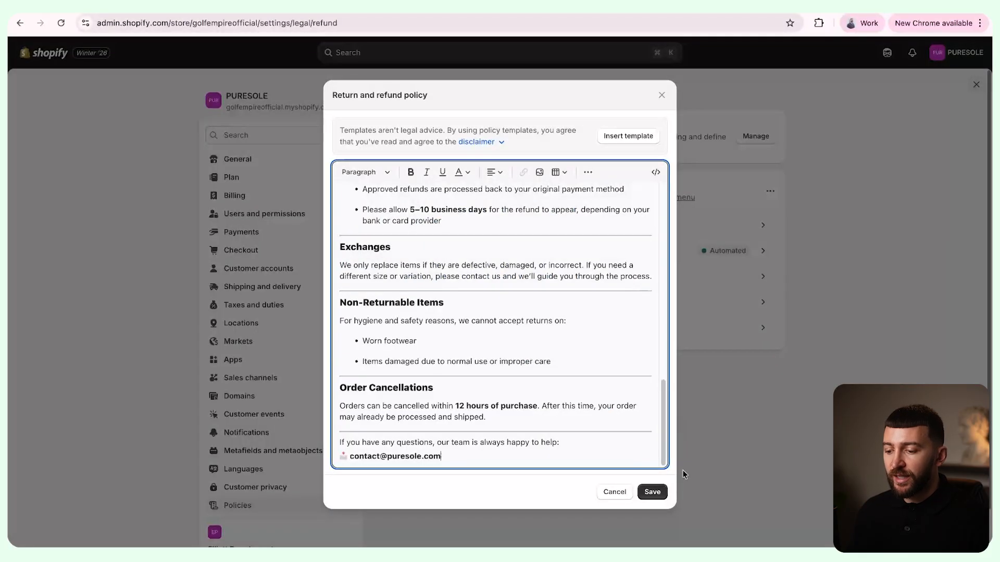
click(653, 492)
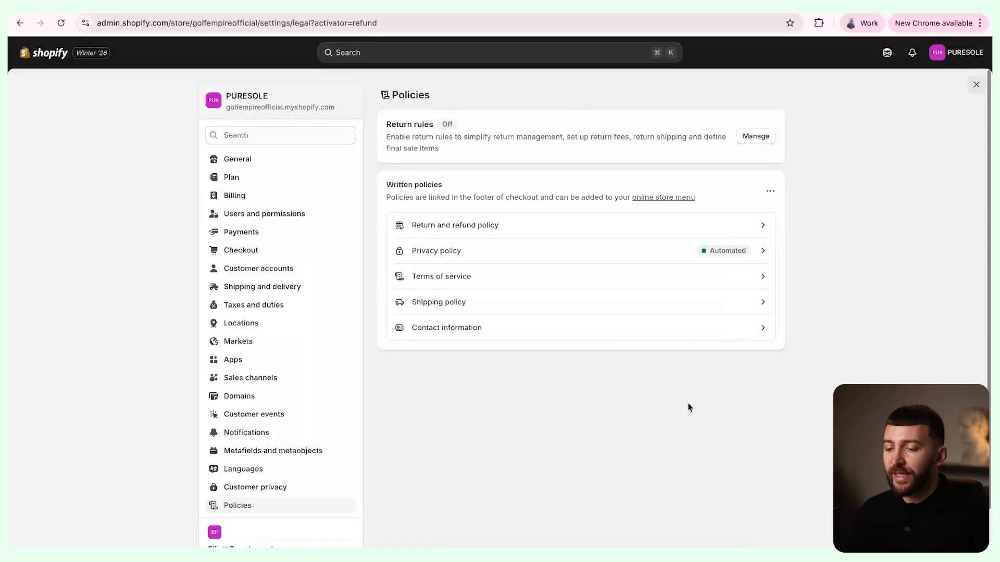
- Open the store's empty shipping policy and copy the full PureSole shipping policy text from the ChatGPT conversation
click(503, 302)
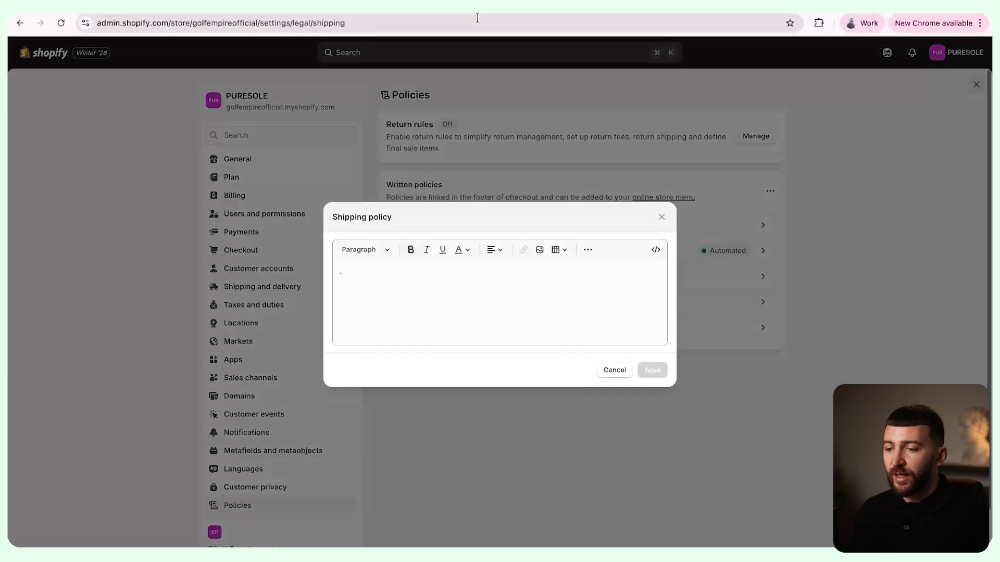
key(ctrl+Tab)
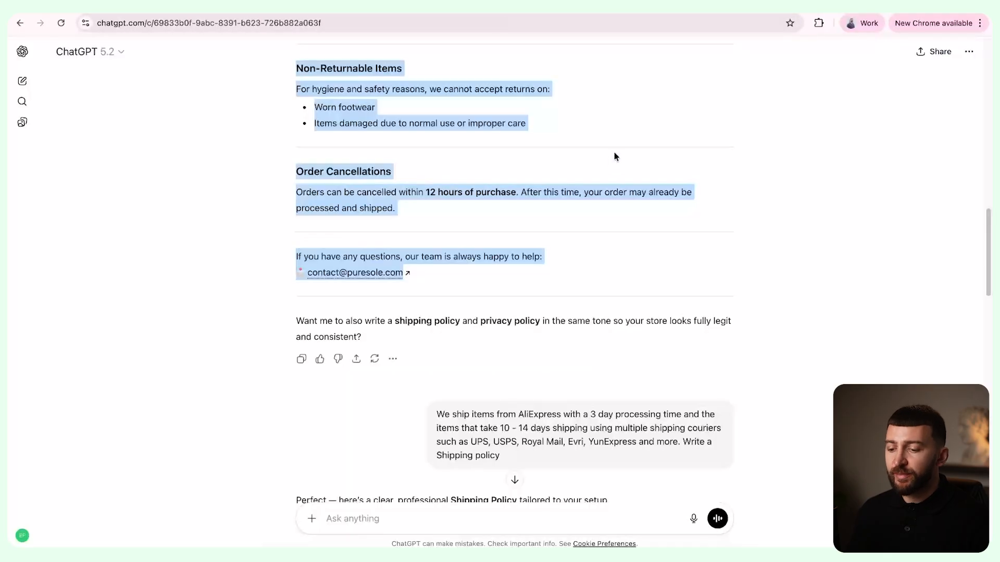
scroll(612, 143, down, 4)
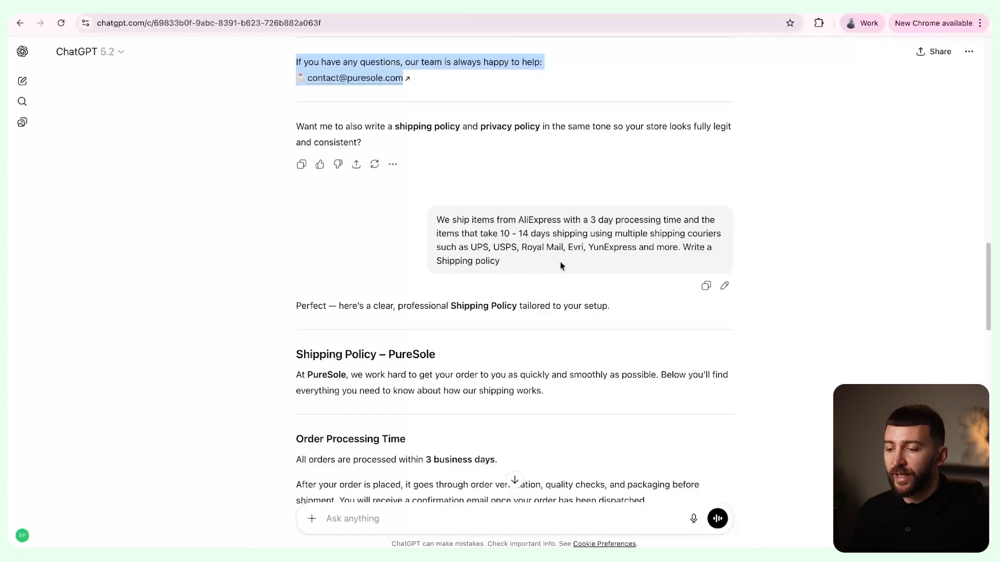
scroll(582, 259, down, 2)
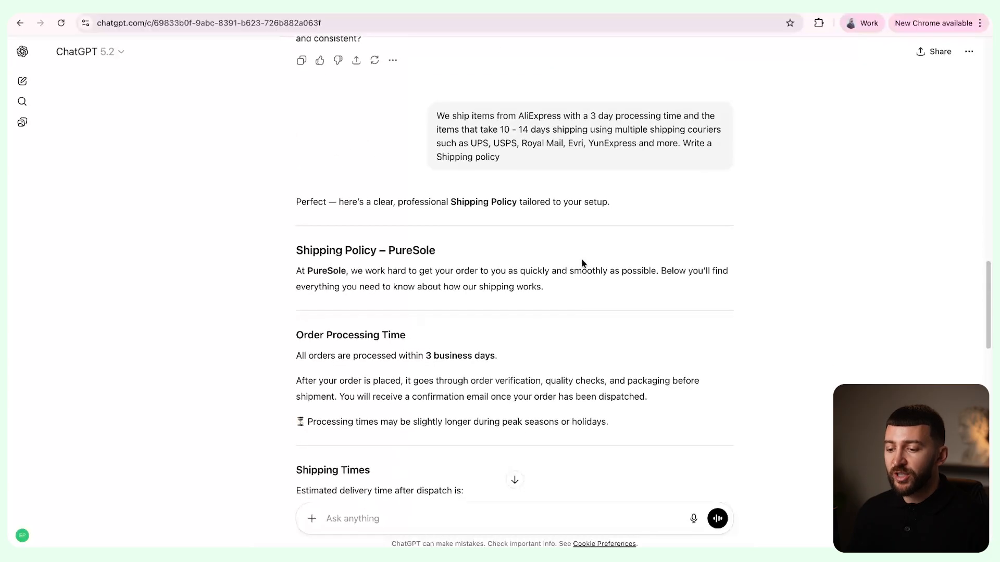
scroll(459, 249, down, 2)
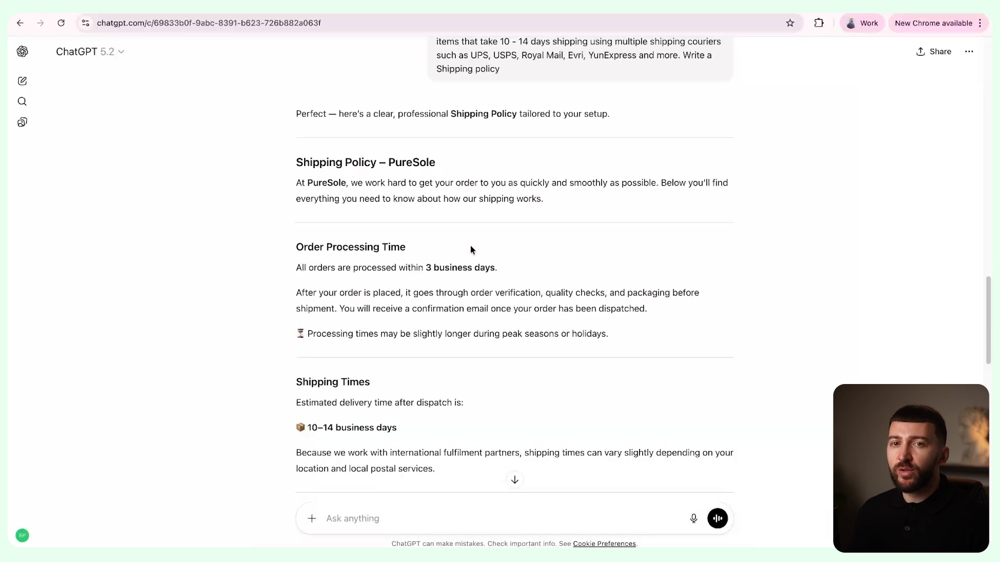
scroll(433, 260, down, 2)
drag(294, 162, 474, 303)
scroll(459, 264, down, 17)
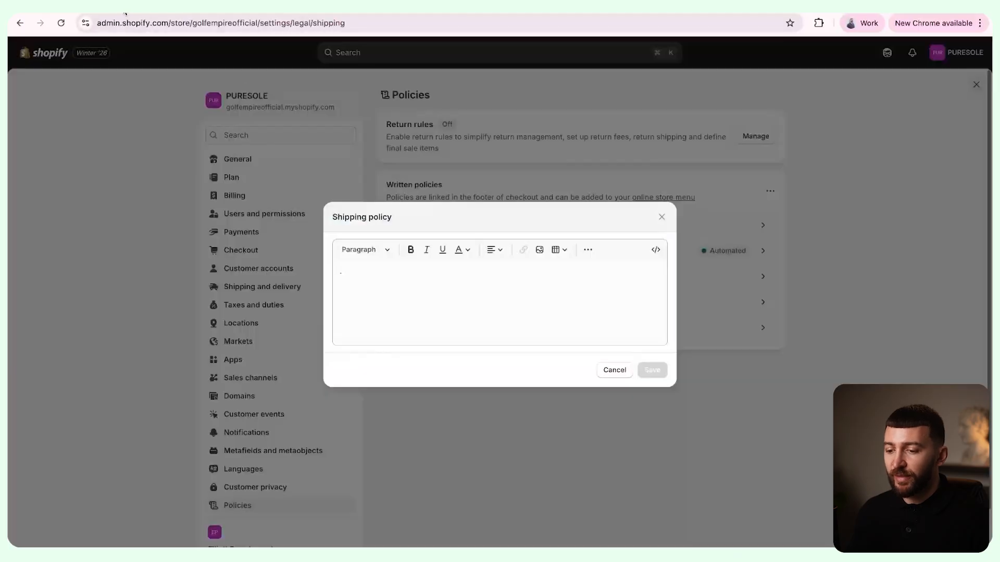
- Paste the copied text into the store's shipping policy and save it
click(403, 283)
key(ctrl+v)
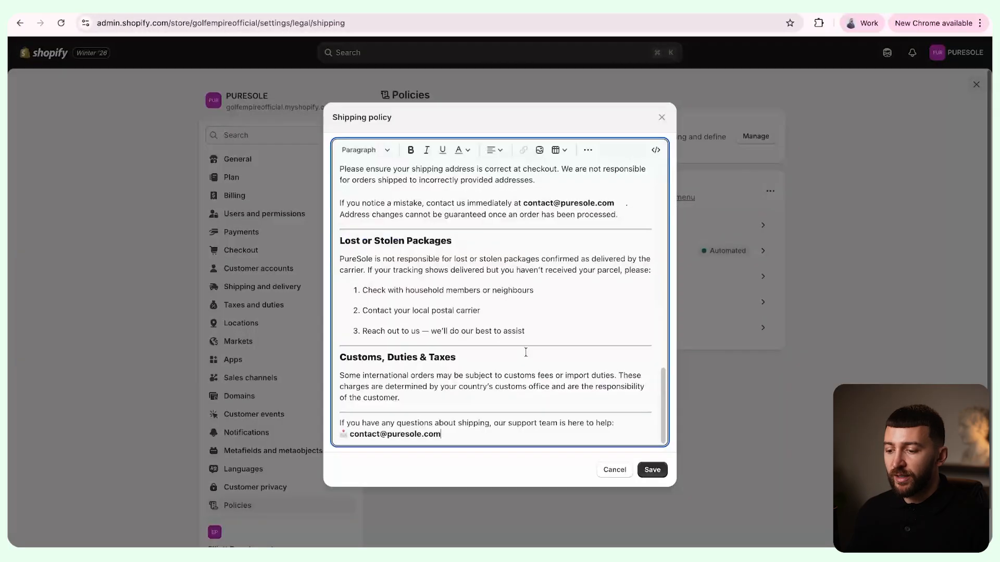
click(652, 471)
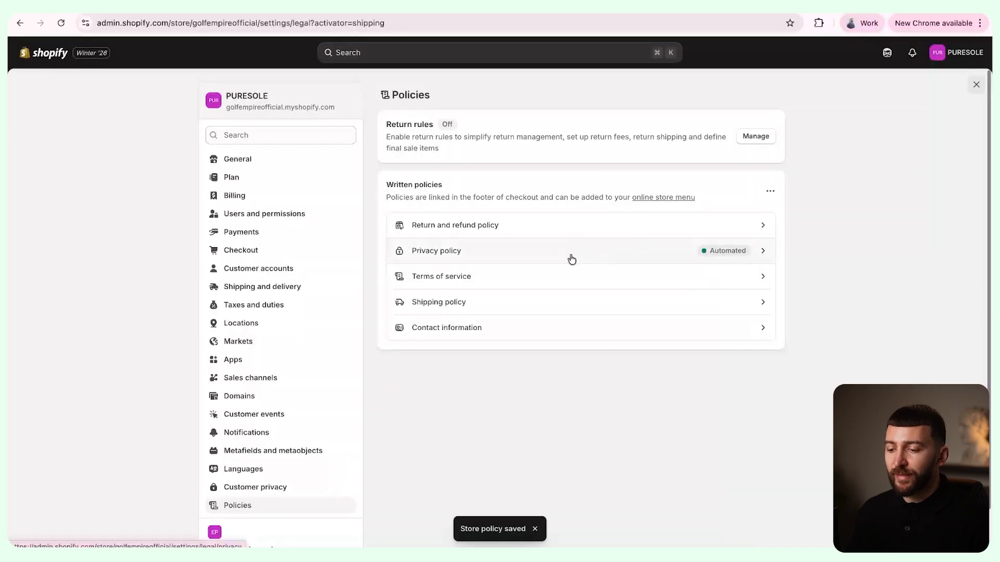
- Review the store's automated privacy policy and close it without changes
click(613, 258)
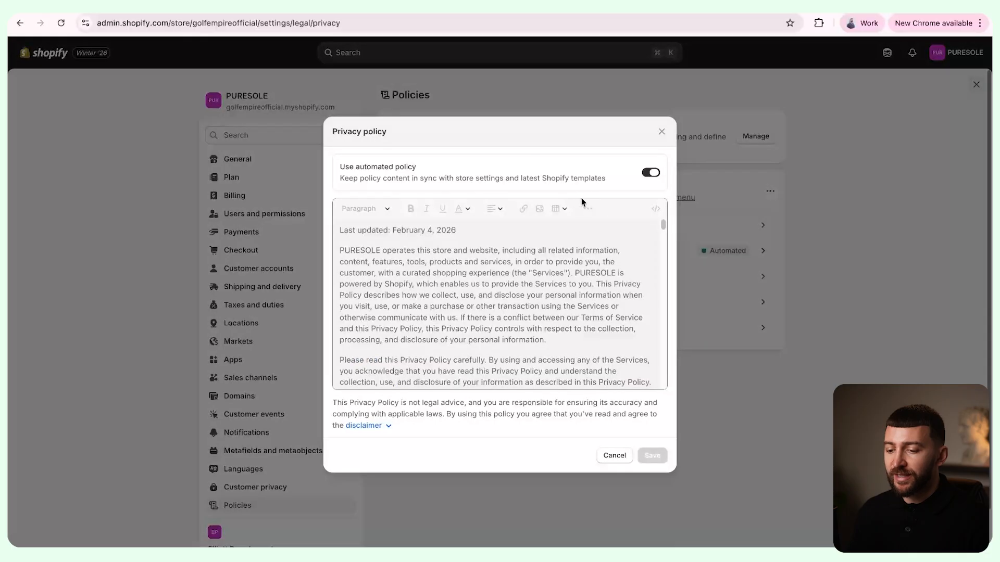
click(615, 456)
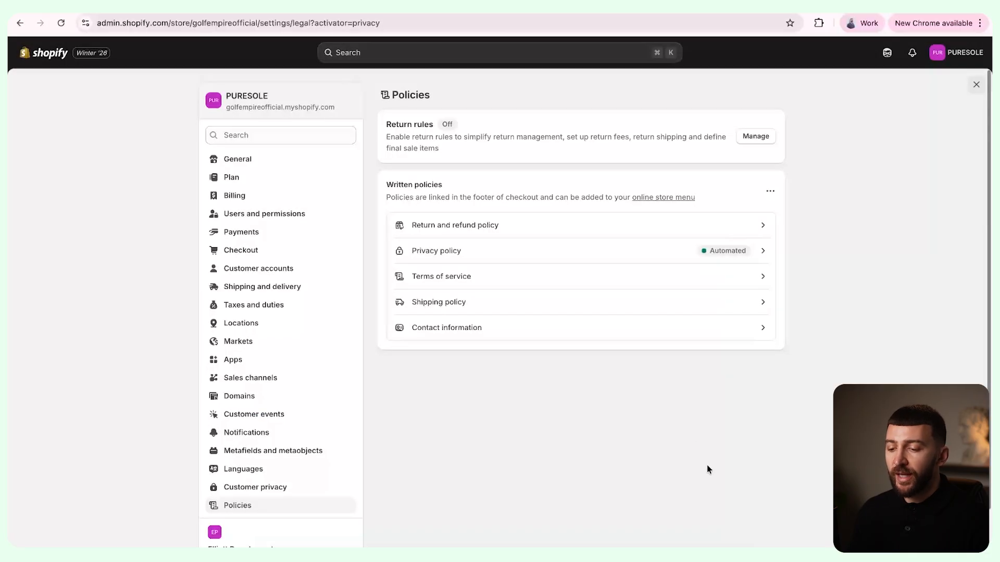
- Fill the store's terms of service with the ready-made template and save the policy
click(495, 283)
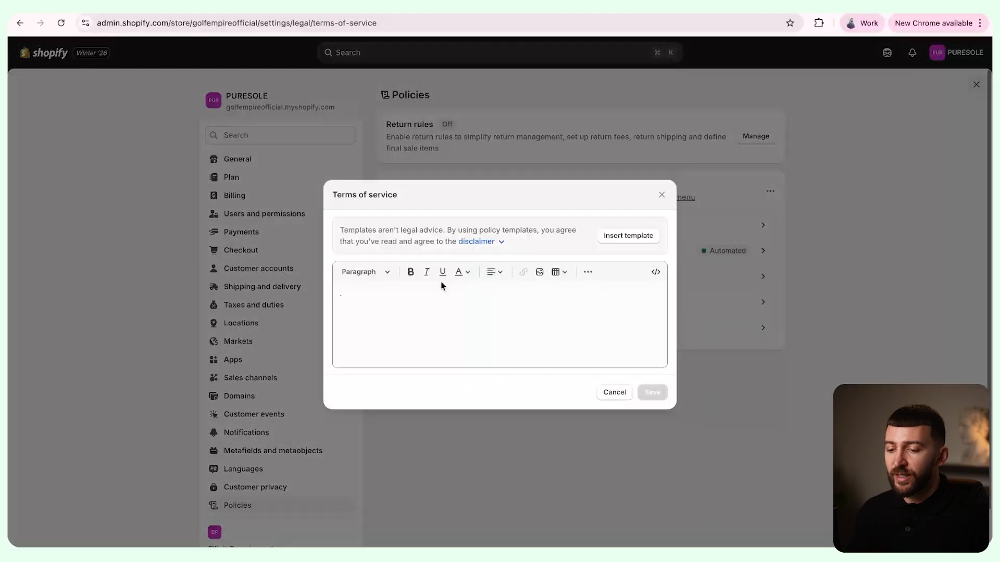
click(623, 238)
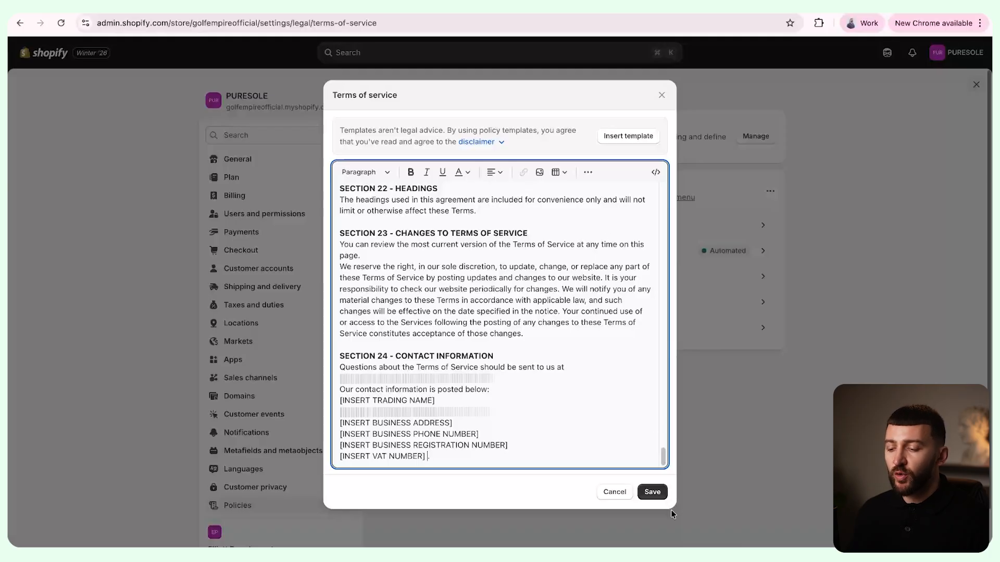
click(652, 491)
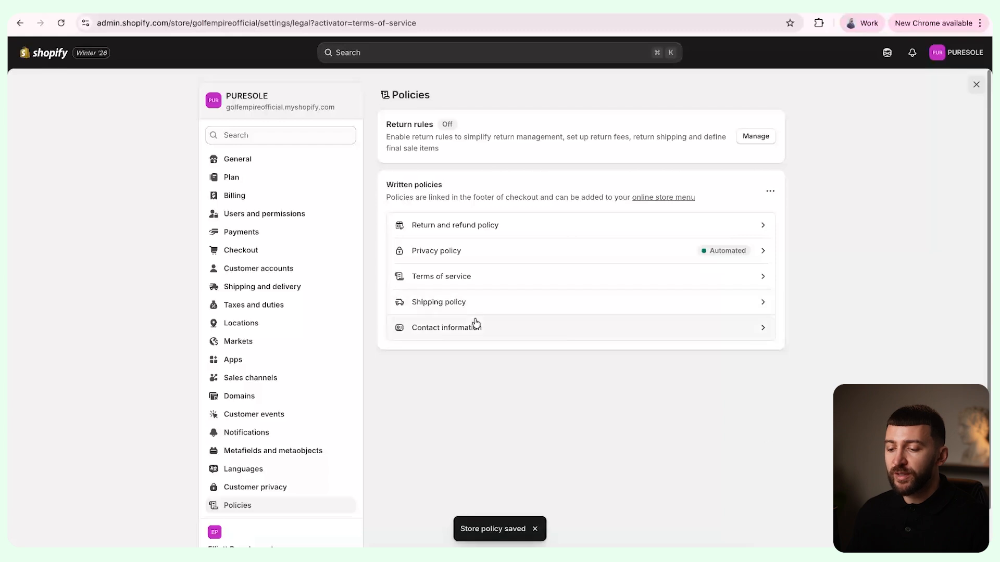
- Paste the store's contact e-mail into the contact information policy and save it
click(500, 331)
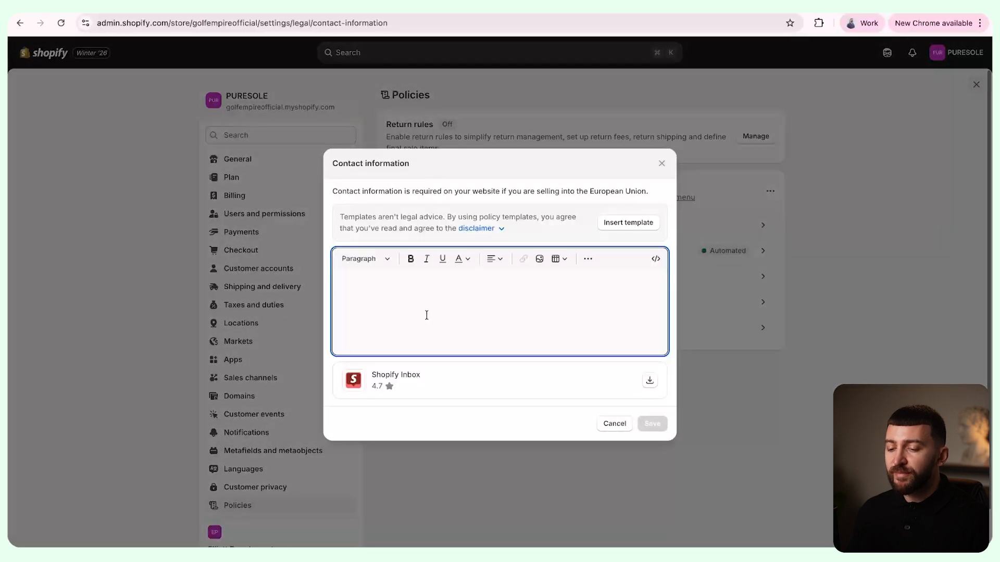
key(super+v)
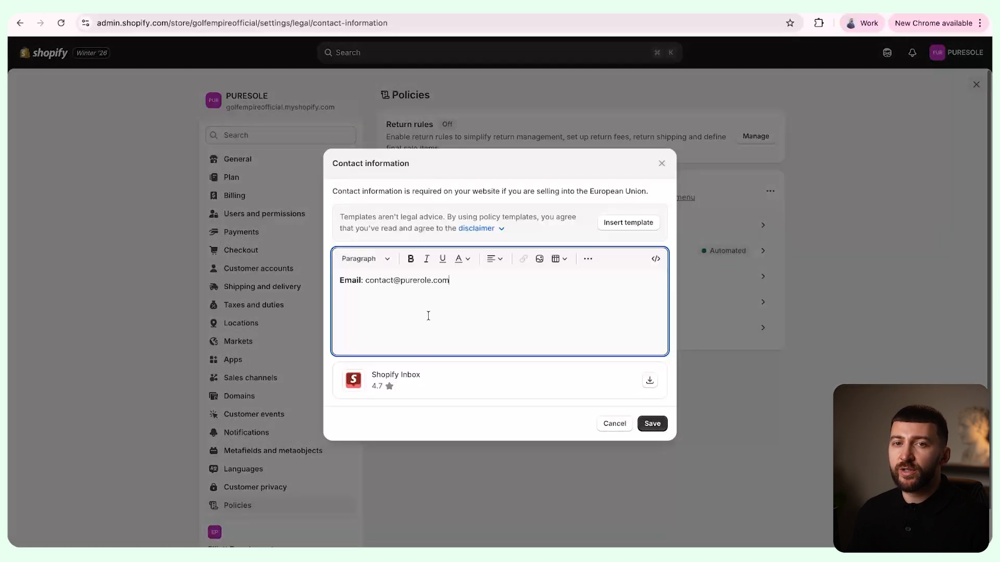
click(652, 423)
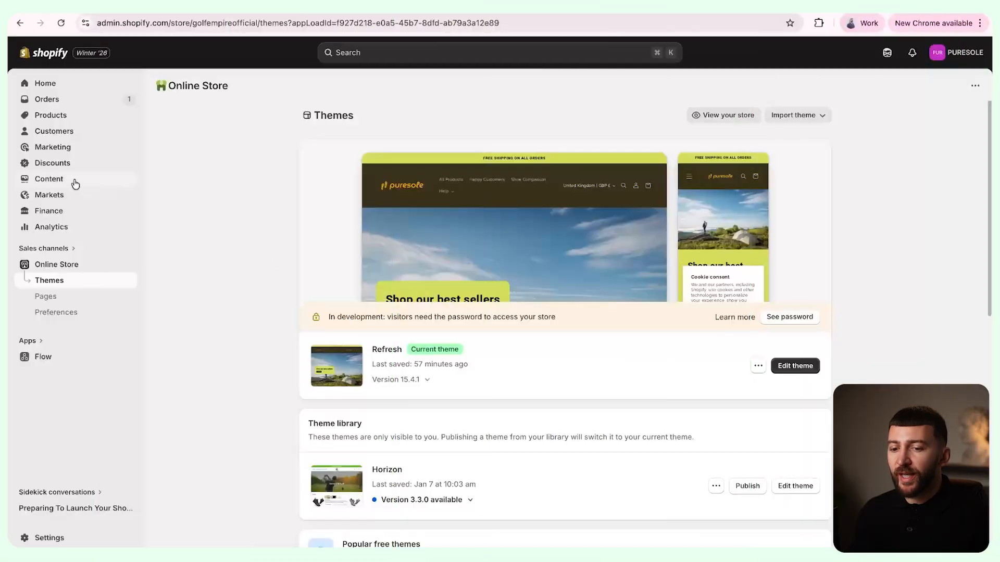
- Open the store's empty Main menu and add an item linking to the Bestsellers collection
click(63, 179)
click(64, 228)
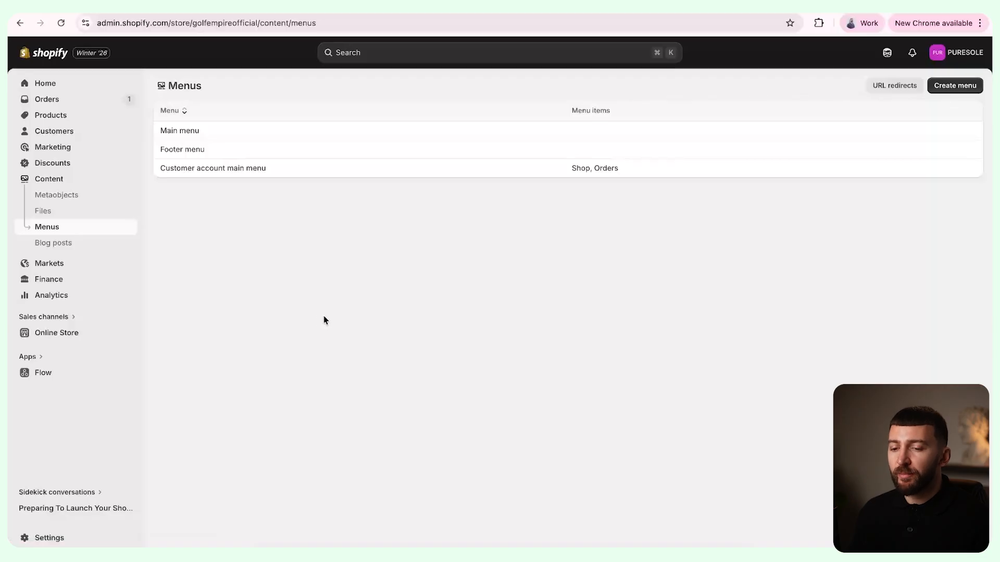
click(210, 132)
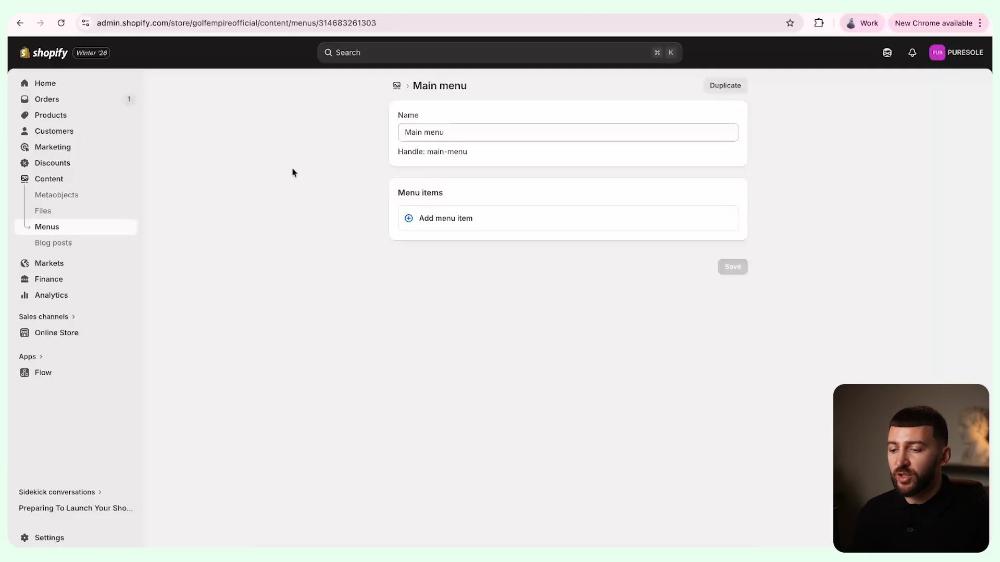
click(483, 228)
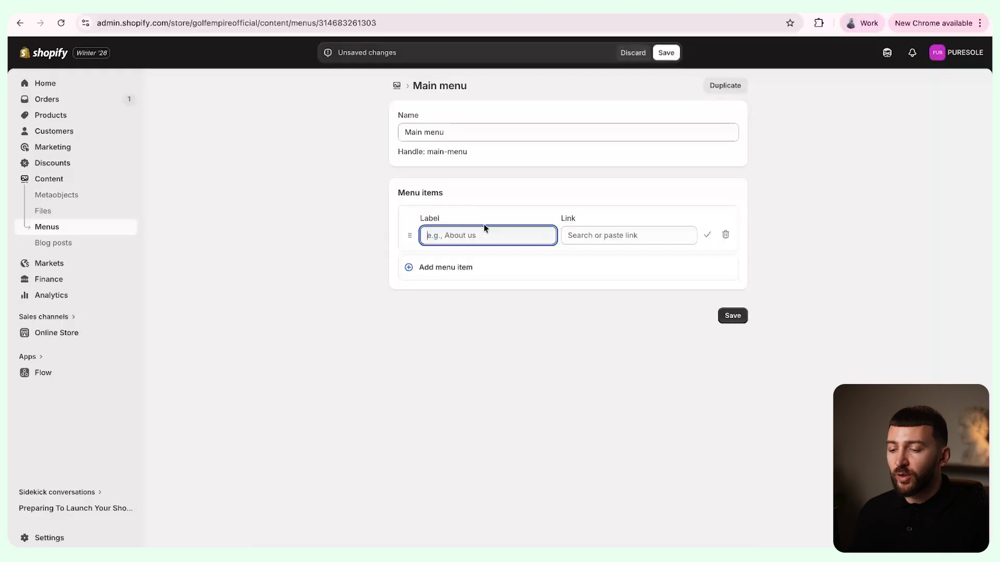
click(610, 235)
click(645, 327)
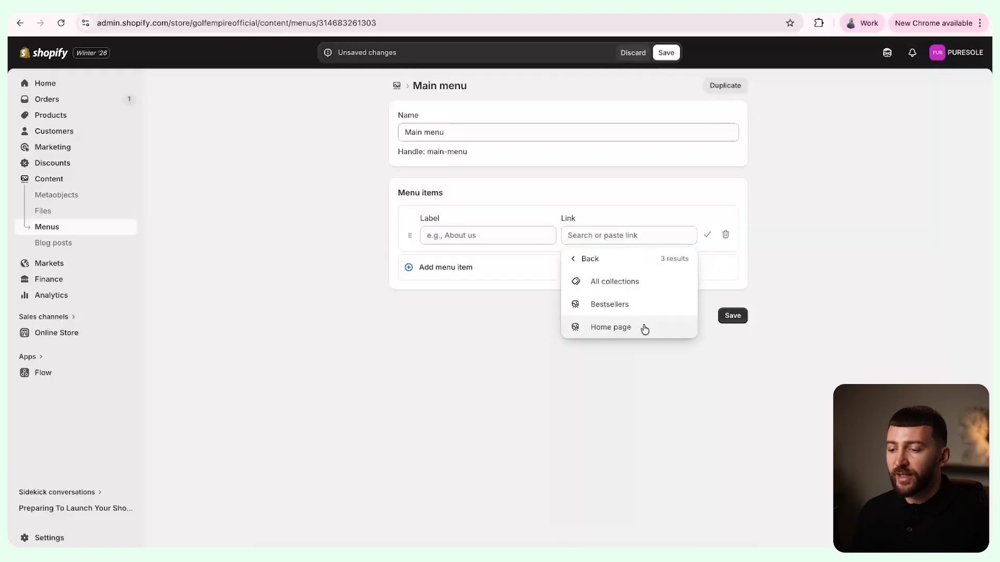
click(616, 306)
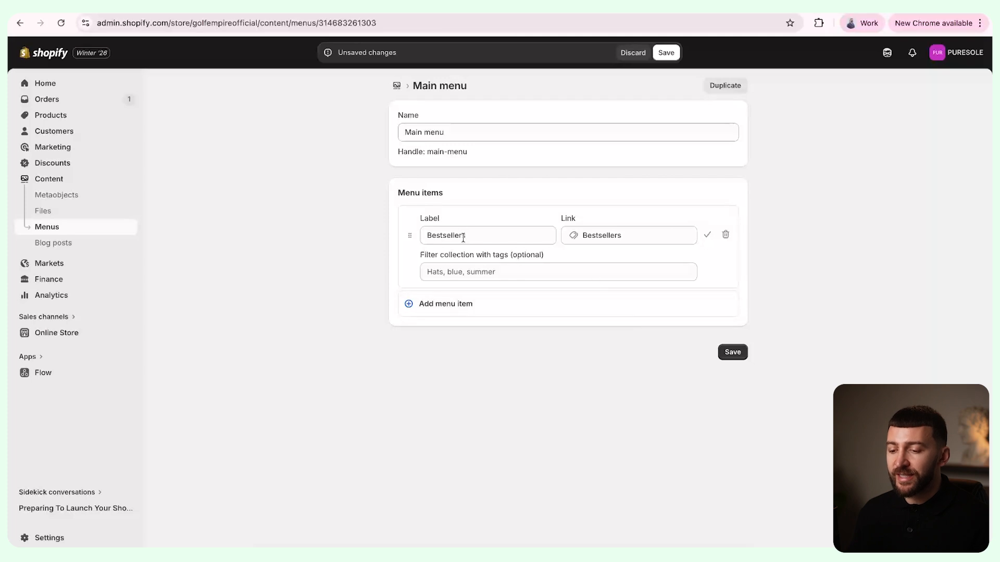
- Add a second Main menu item linking to the Contact page and save the menu
click(445, 303)
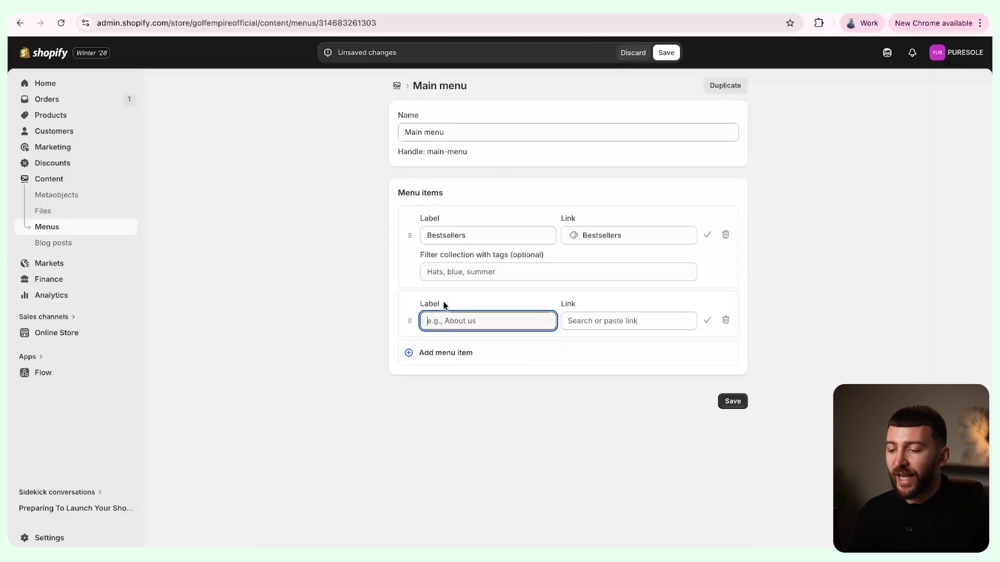
click(595, 320)
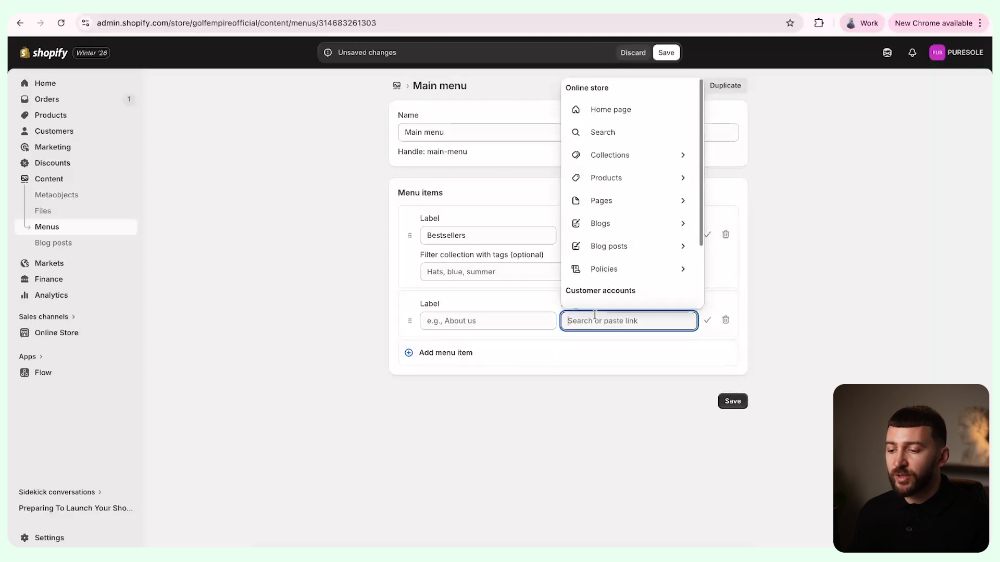
click(627, 203)
click(645, 373)
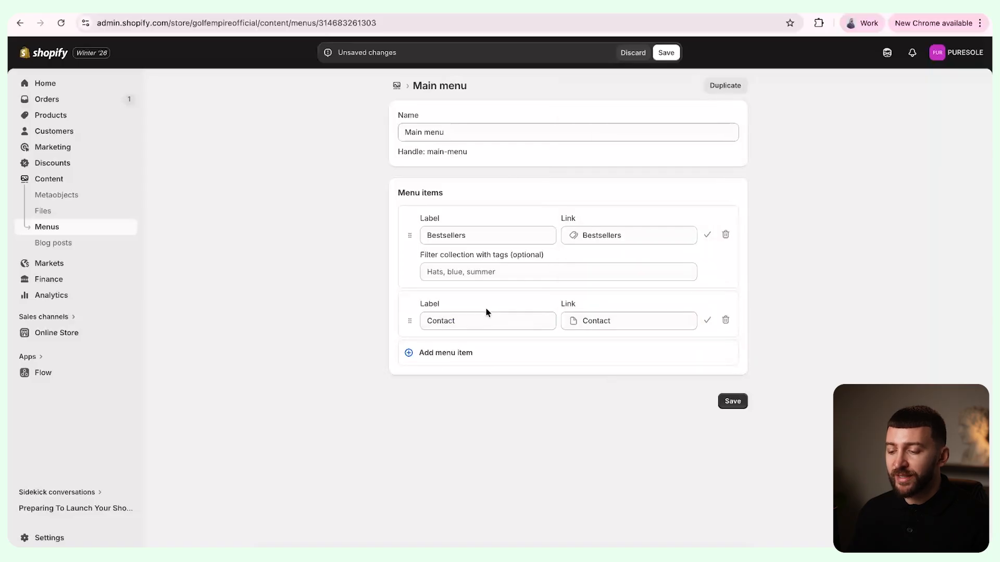
click(732, 401)
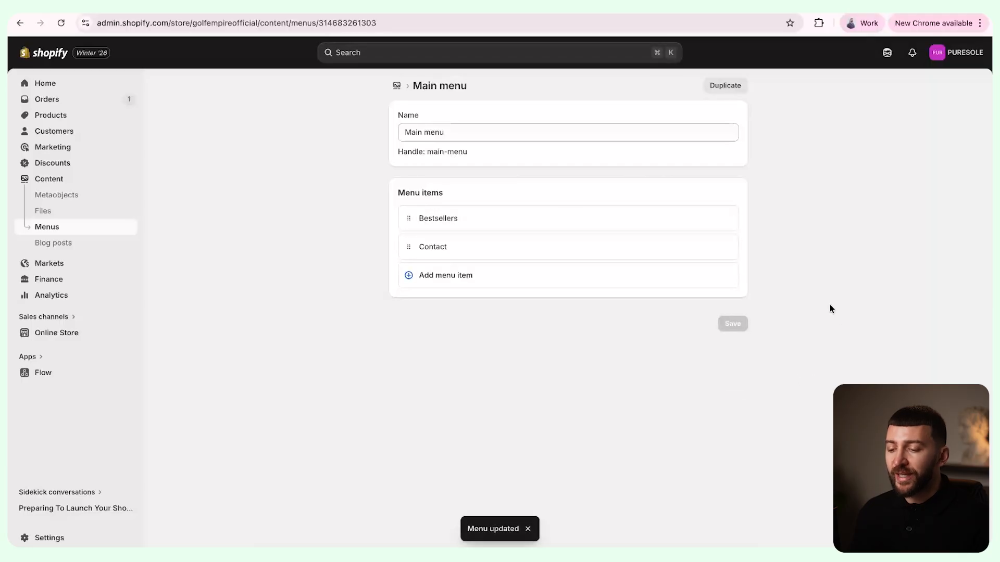
- Open the empty Footer menu and add an item linking to the Refund Policy
click(397, 87)
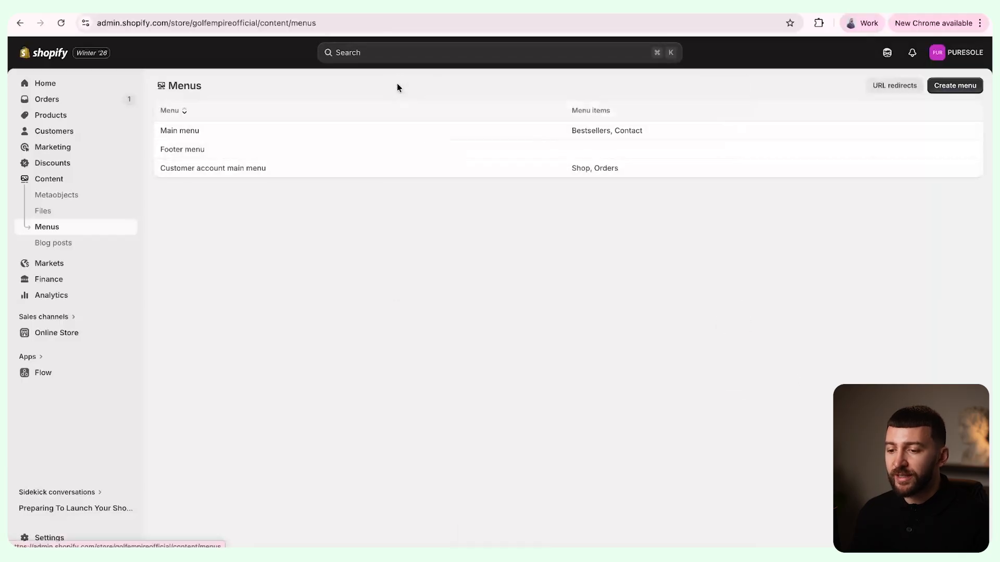
click(224, 152)
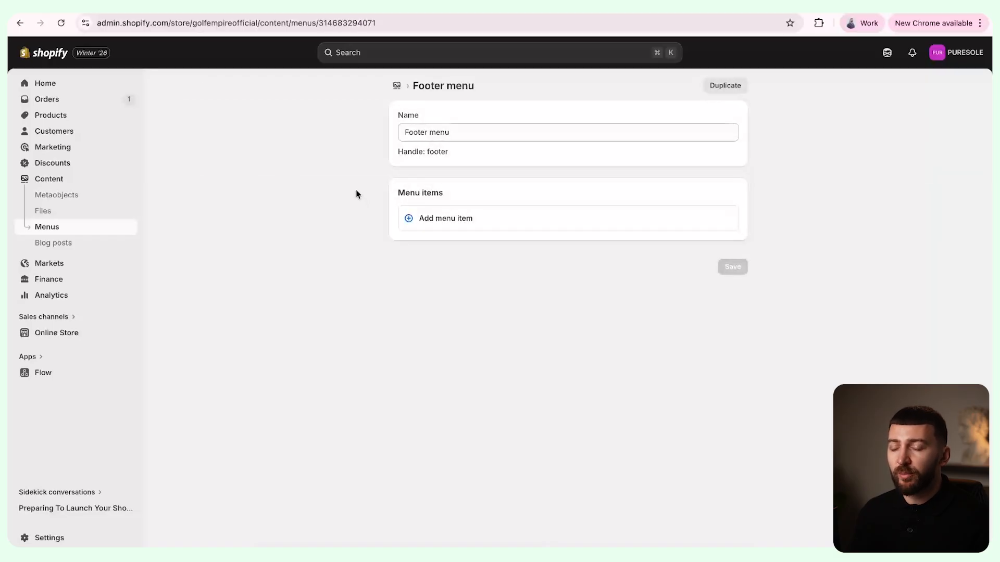
click(447, 222)
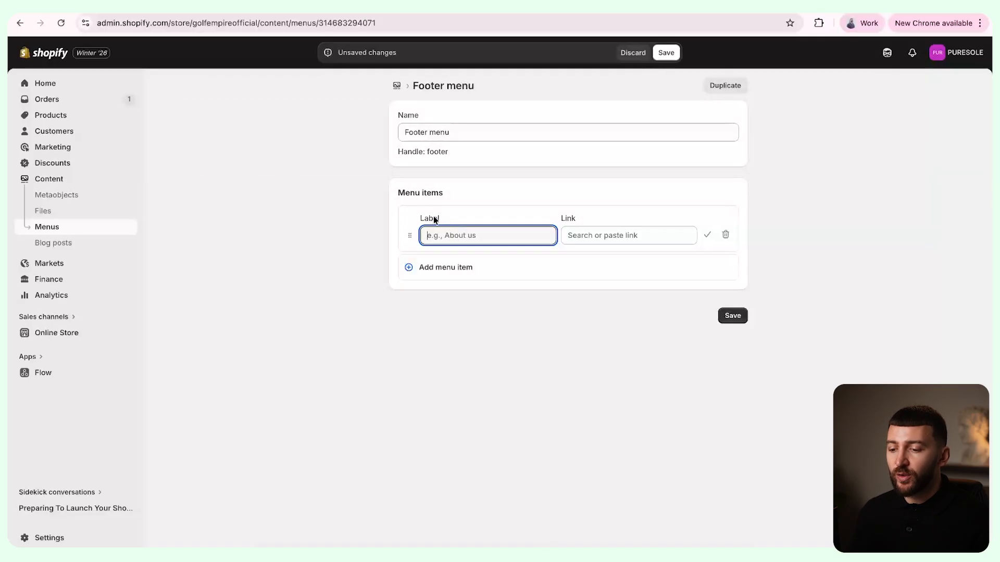
click(599, 237)
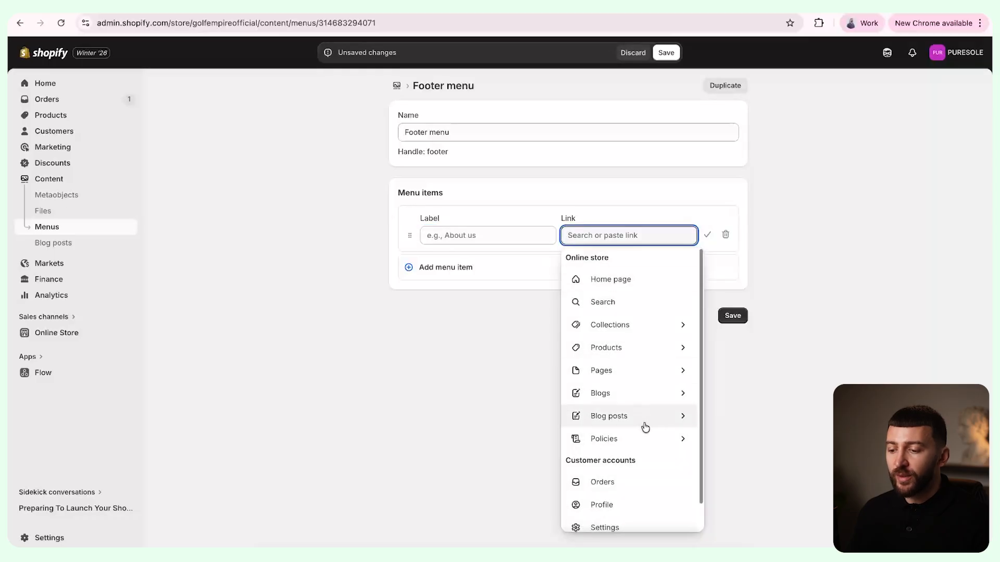
click(645, 445)
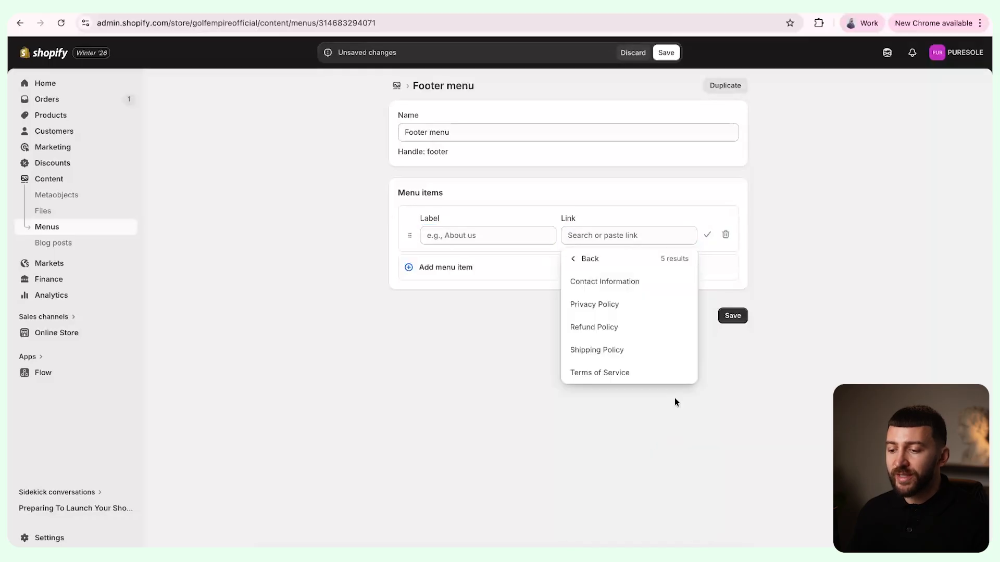
click(609, 331)
- Add Footer menu items linking to the Shipping Policy and the Terms of Service
click(457, 267)
click(630, 284)
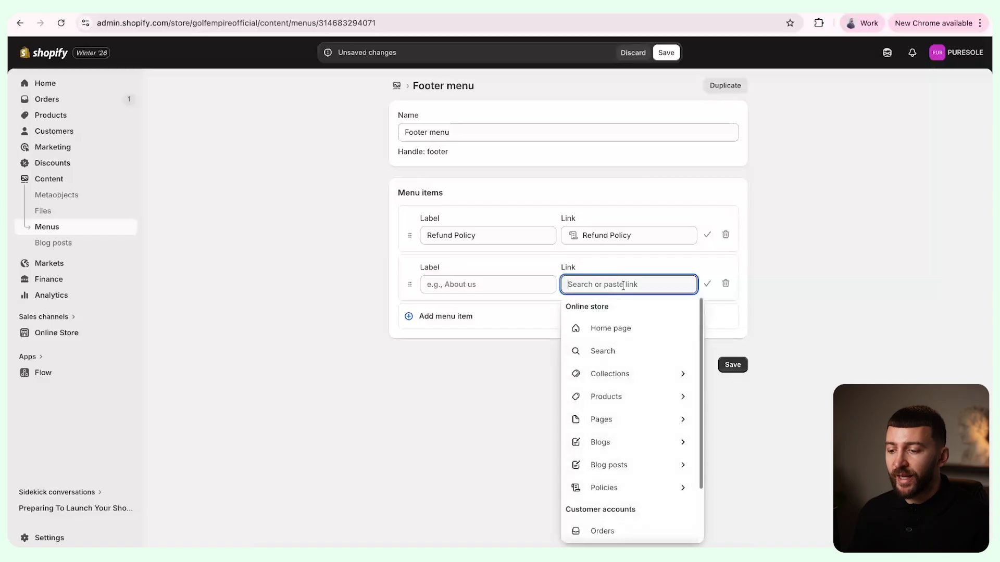
click(664, 488)
click(612, 400)
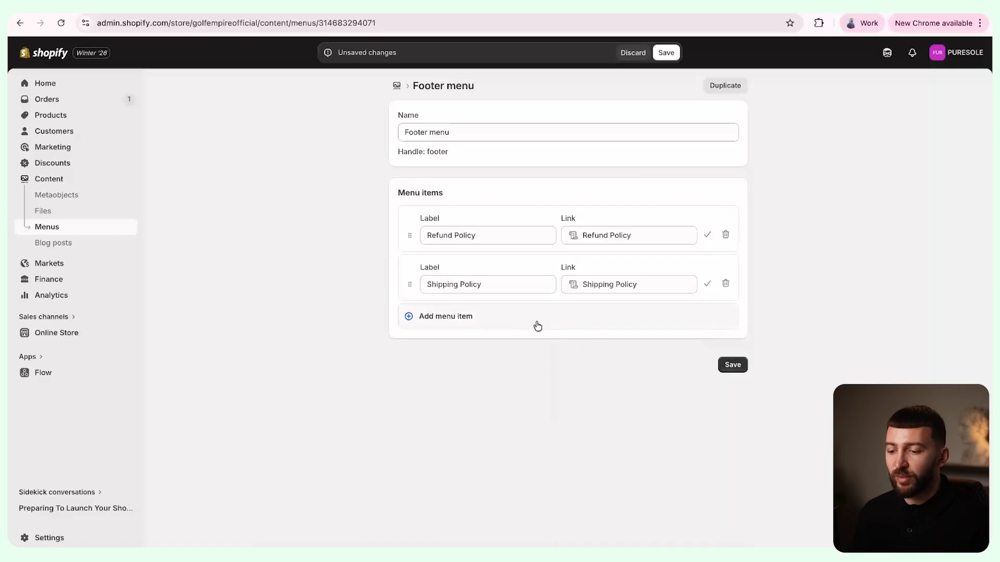
click(486, 315)
click(599, 338)
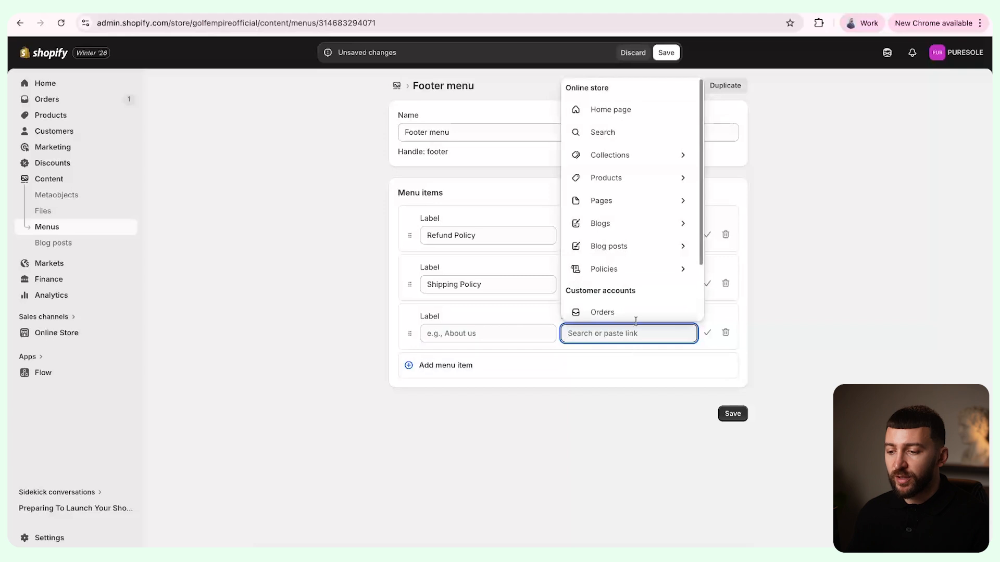
click(645, 275)
click(629, 472)
- Add a Footer menu item linking to the Privacy Policy and save the menu
click(518, 365)
click(594, 383)
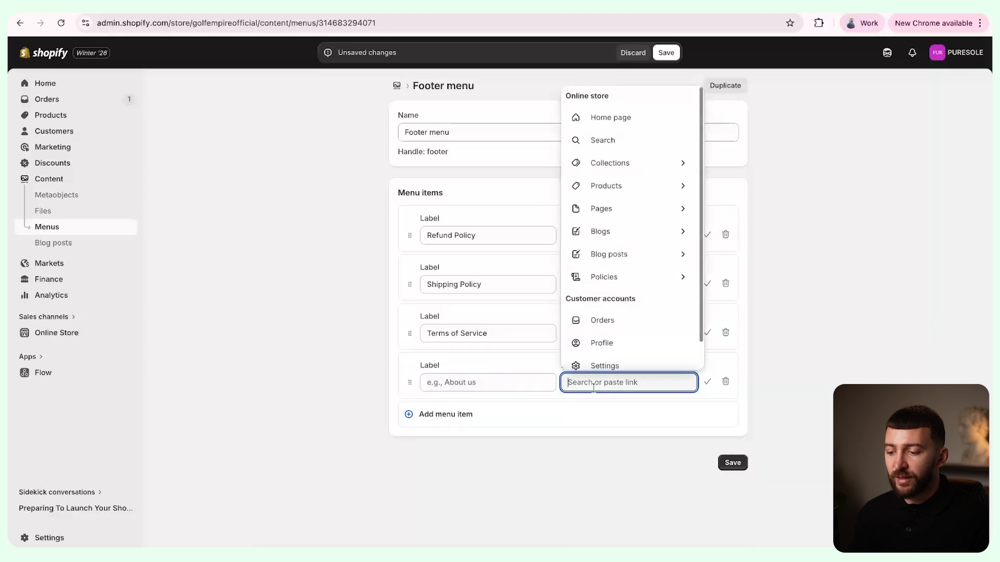
click(618, 281)
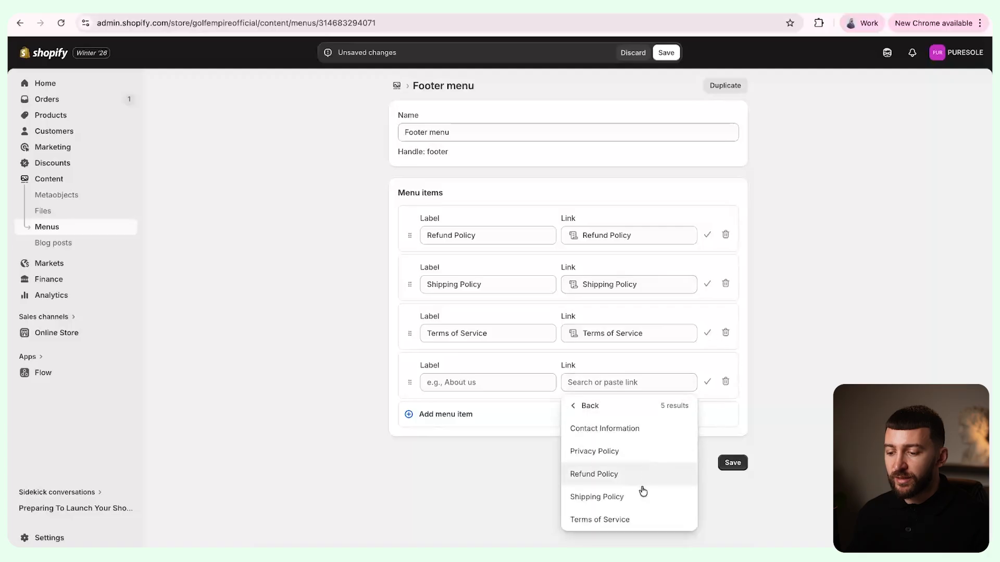
click(622, 449)
click(724, 469)
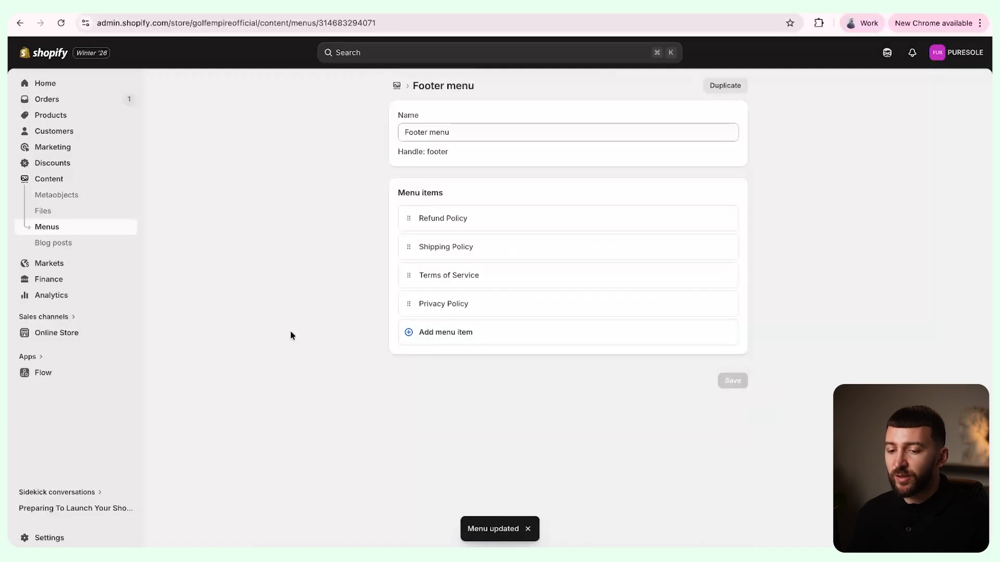
- Open the current Refresh theme for editing and check the menu assigned to the home page header
click(82, 332)
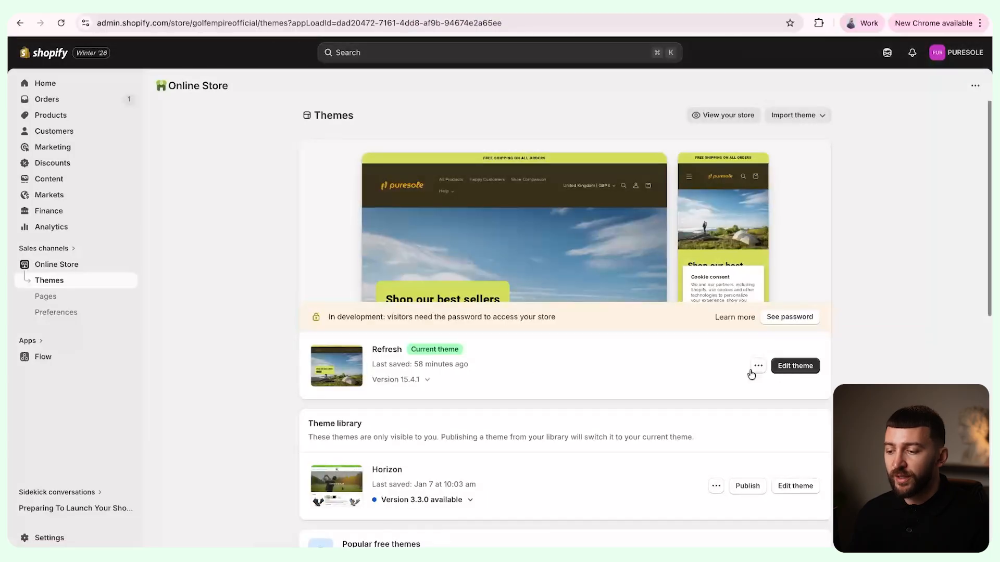
click(795, 365)
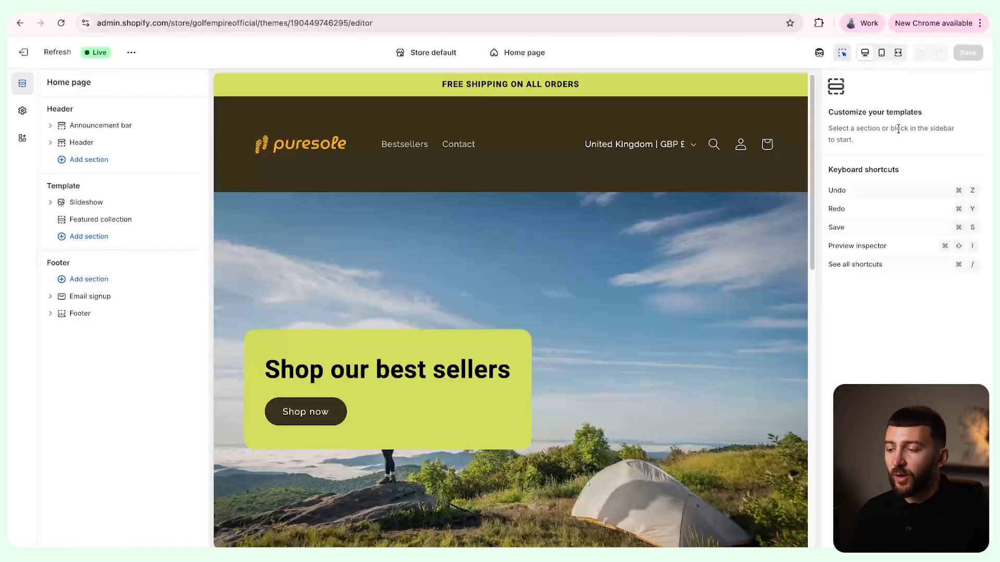
click(392, 122)
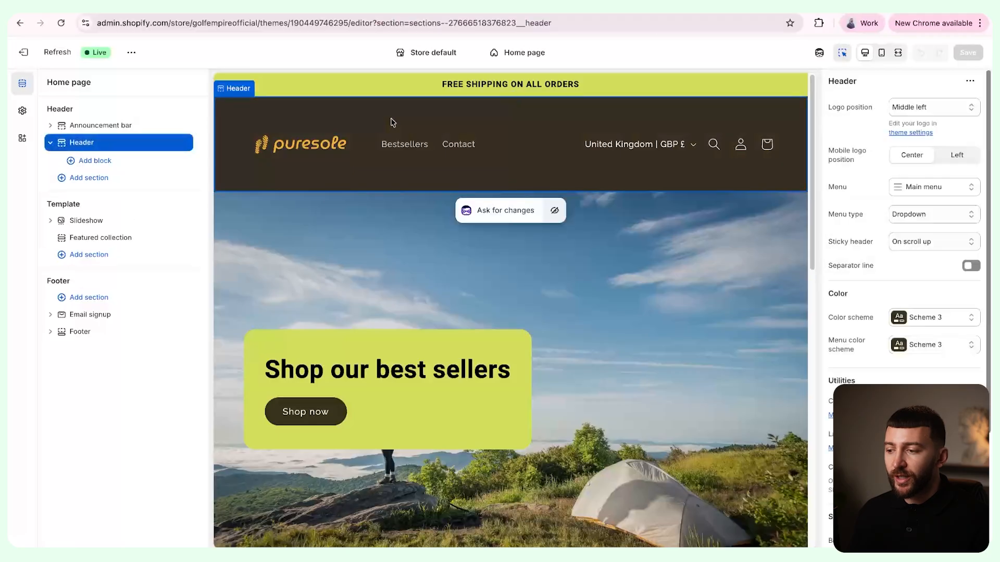
click(926, 191)
click(426, 170)
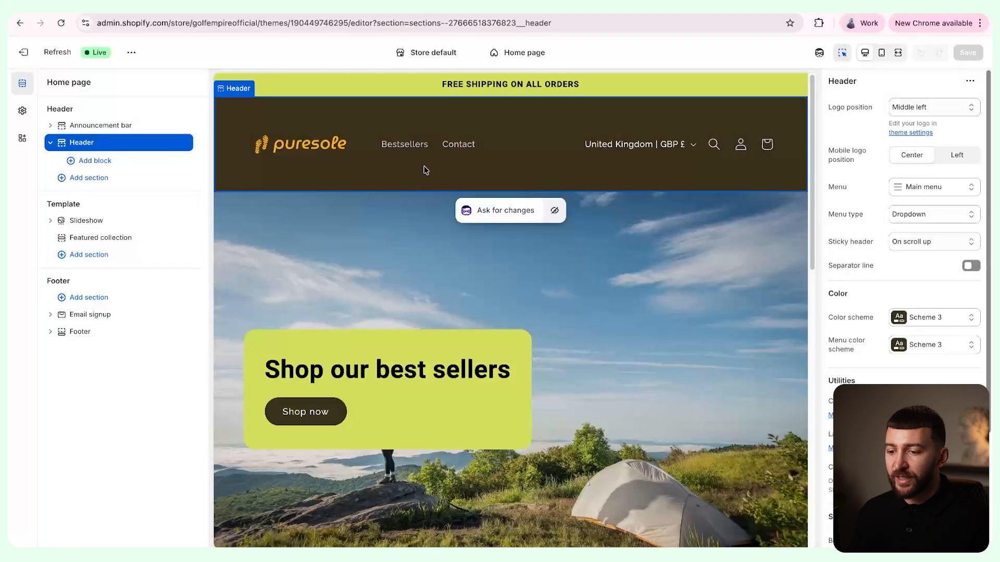
- Add a Menu block to the home page's Footer section
scroll(642, 225, down, 1)
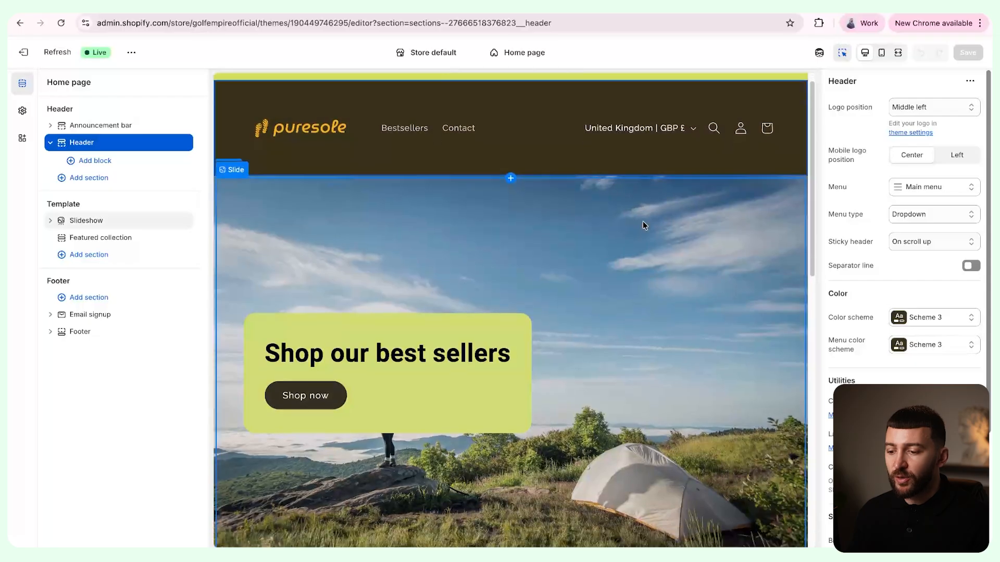
scroll(648, 219, down, 10)
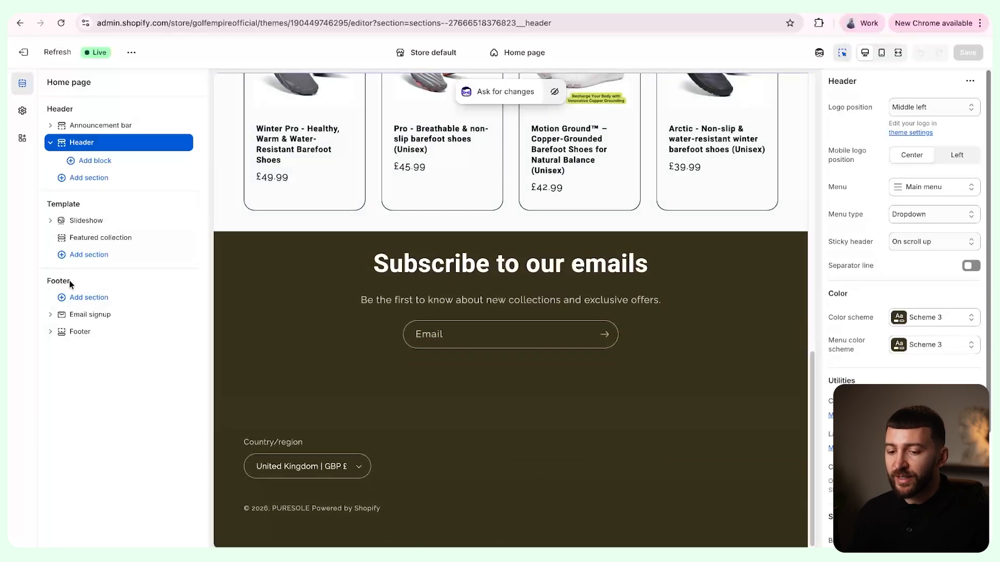
click(52, 332)
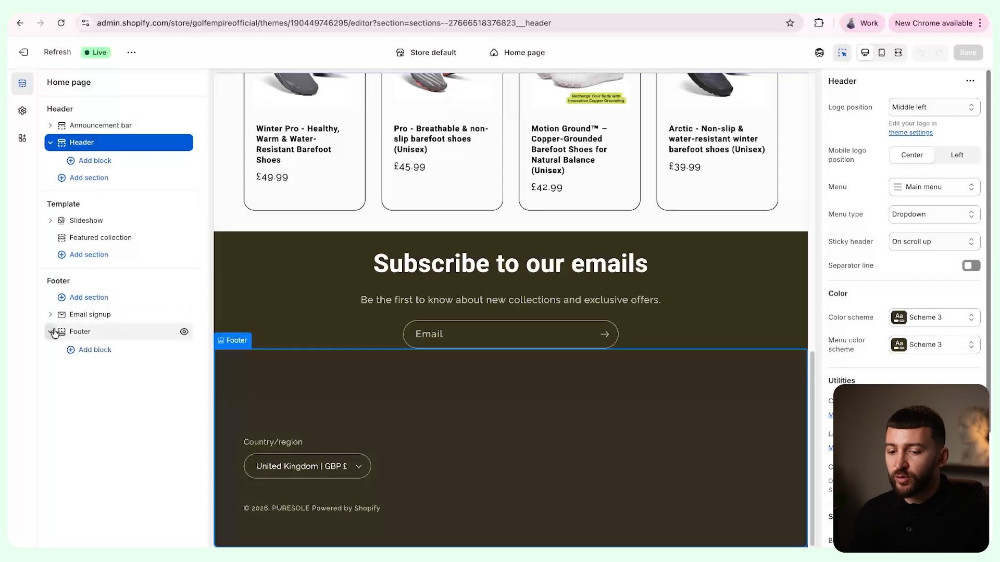
click(90, 350)
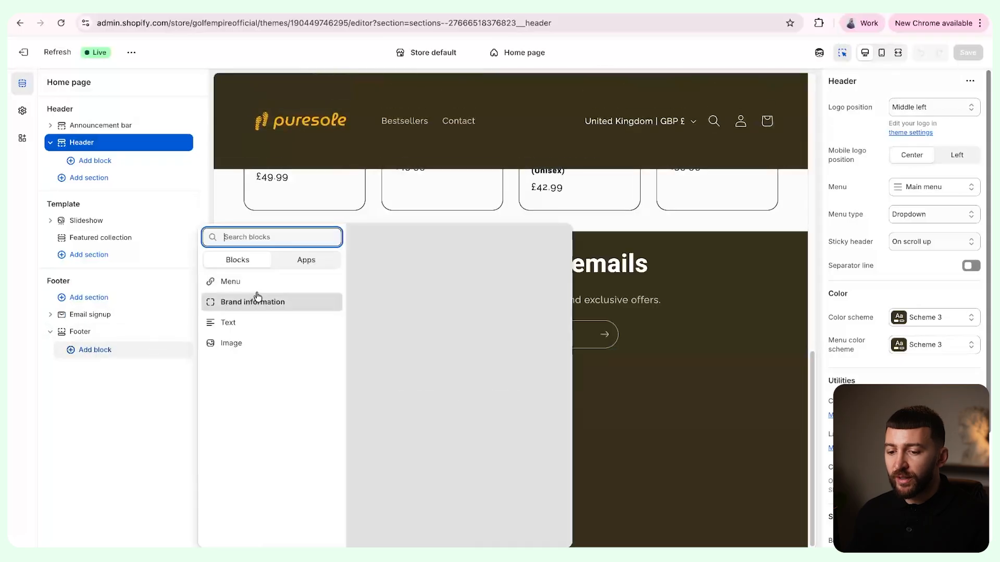
click(245, 282)
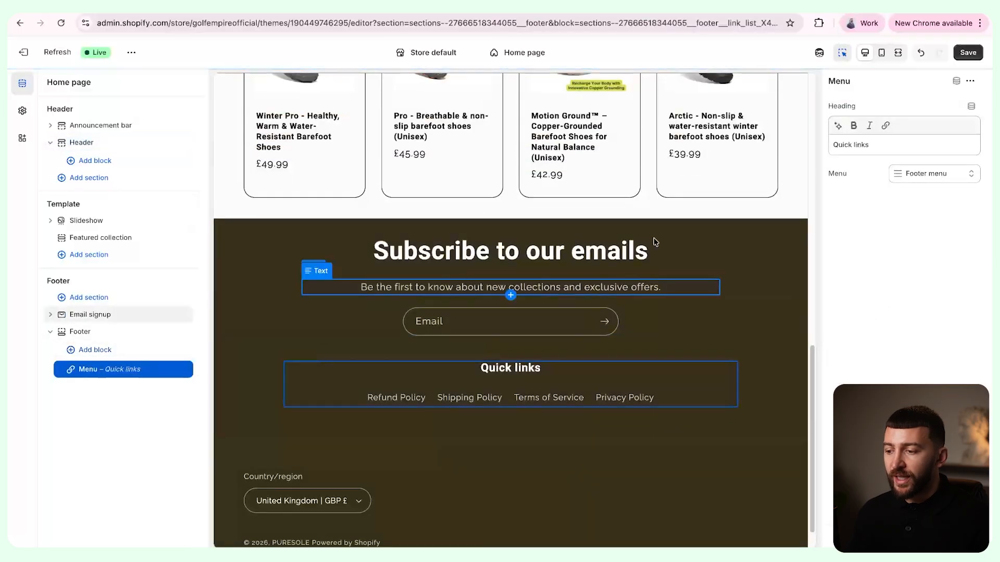
- Change the footer menu block's heading to HELP, keeping the Footer menu assigned, and save the theme
click(919, 175)
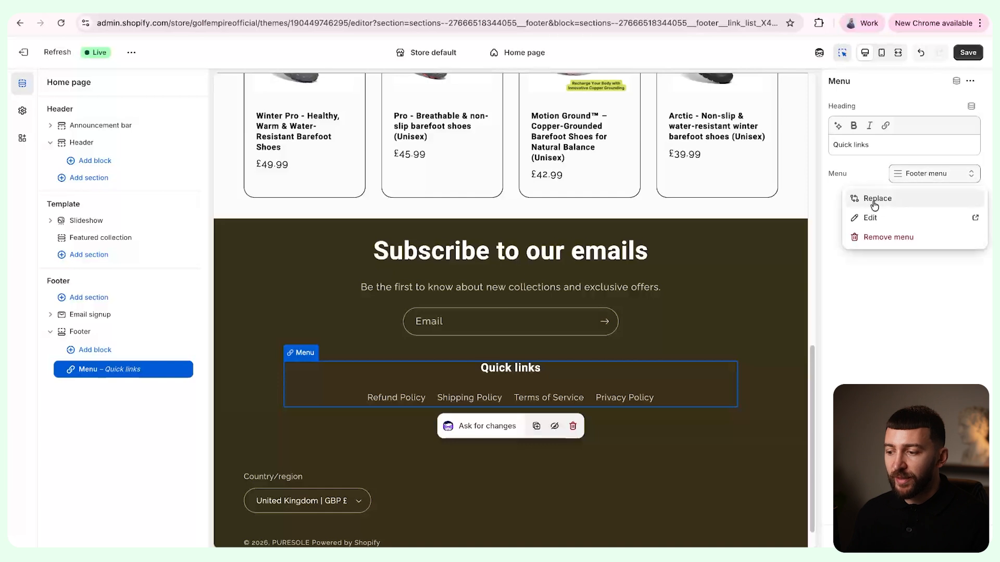
click(872, 181)
click(886, 149)
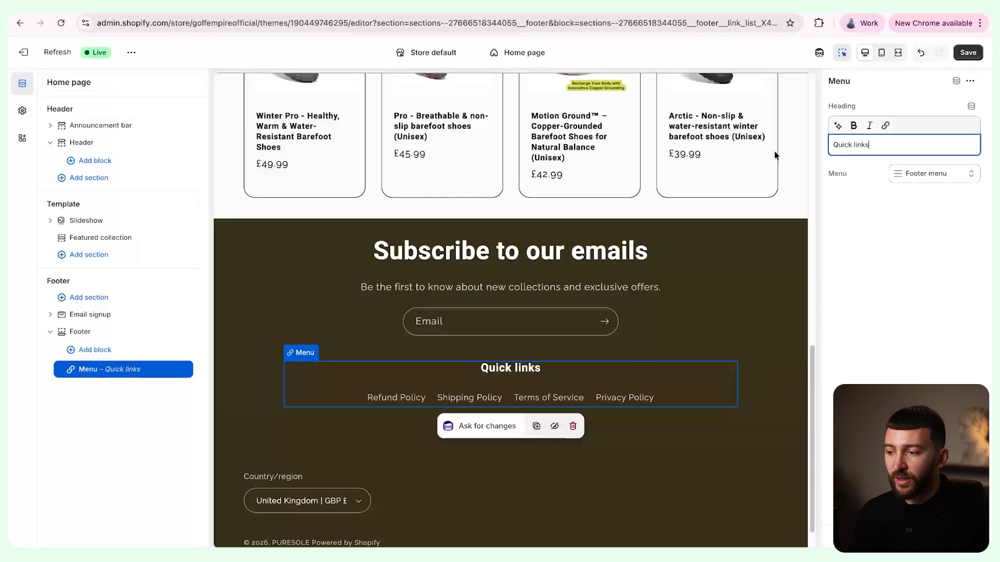
triple_click(846, 144)
text(help)
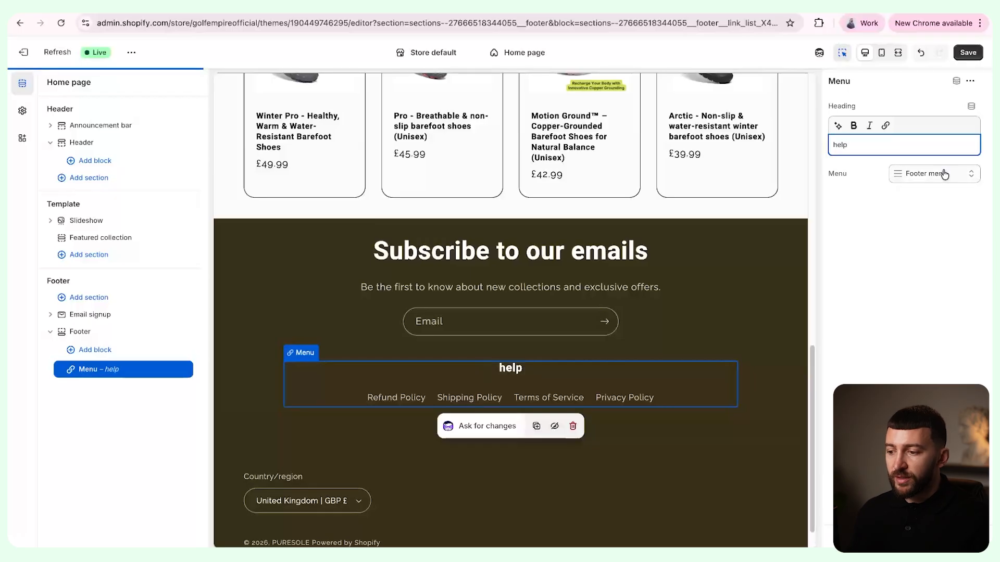
double_click(880, 148)
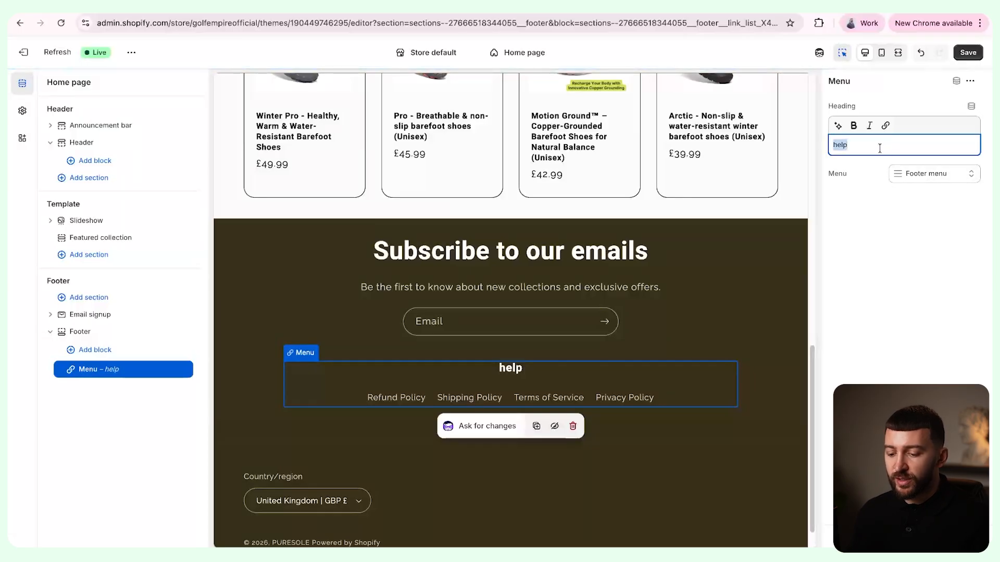
text(HELP)
click(893, 245)
click(968, 52)
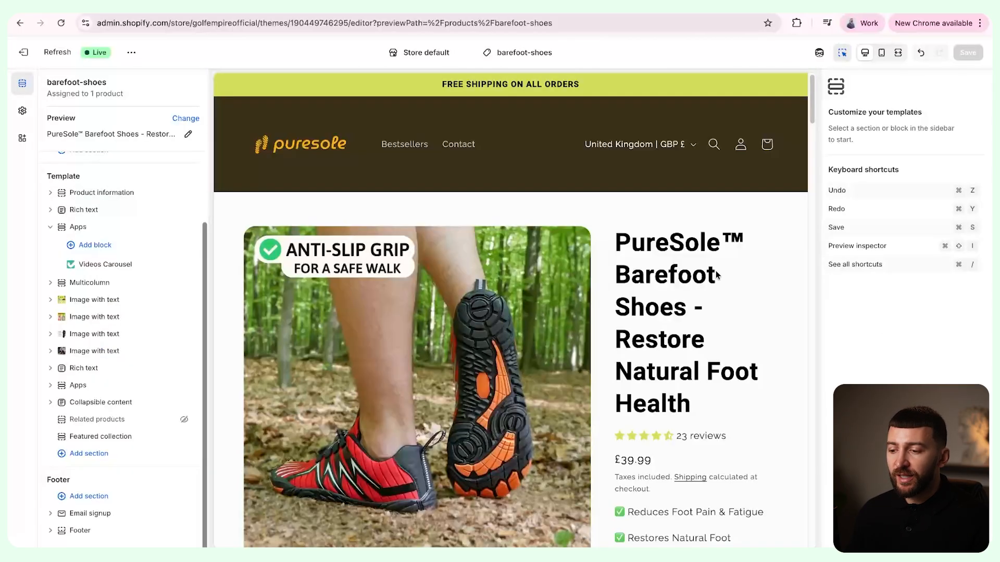
- Look through the barefoot shoes product page and check the policy links in its footer
scroll(690, 260, down, 20)
scroll(690, 261, down, 20)
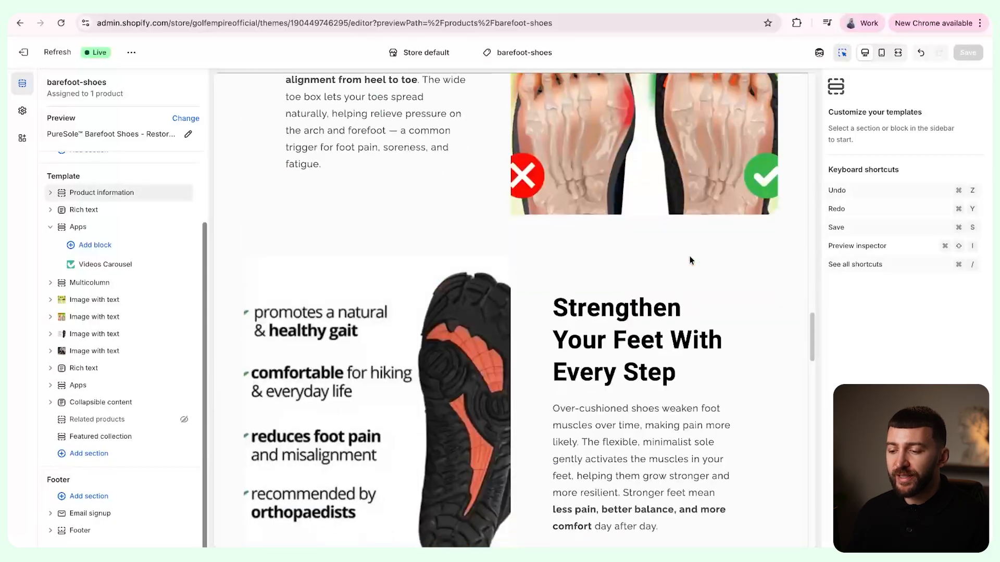
scroll(688, 259, down, 8)
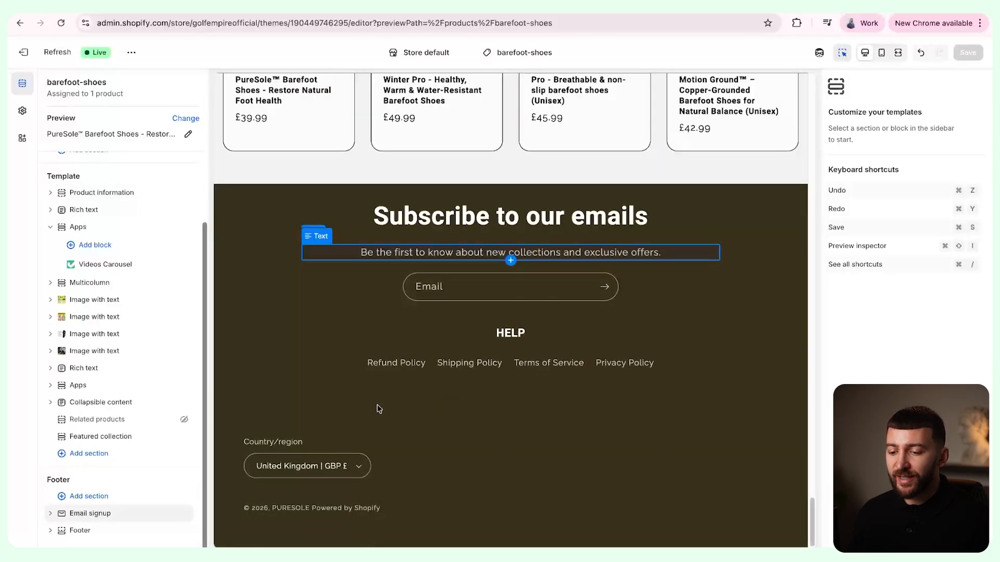
scroll(558, 397, up, 20)
scroll(559, 356, up, 15)
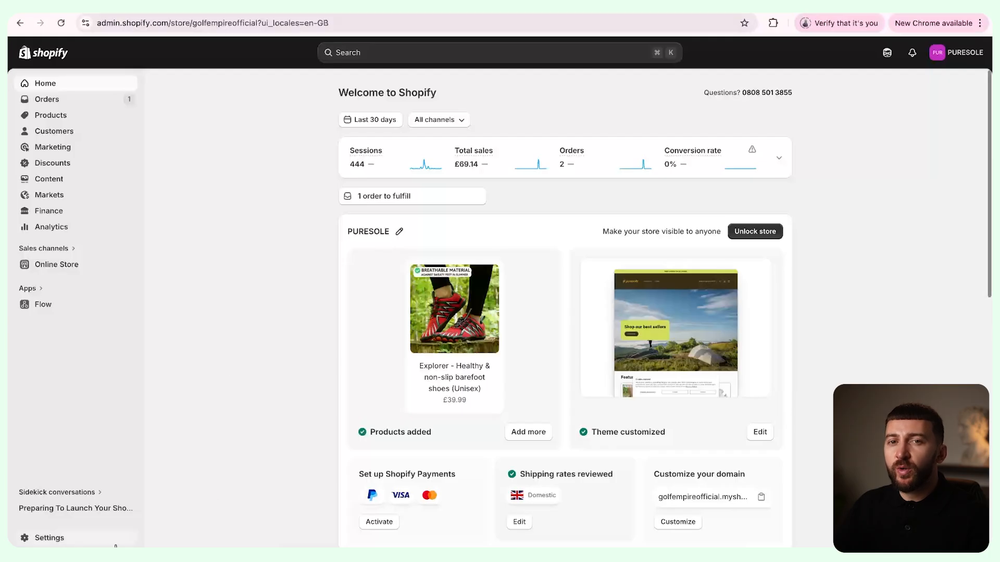
- Open the store's domain settings and look at the options for buying a new domain
click(51, 545)
click(243, 402)
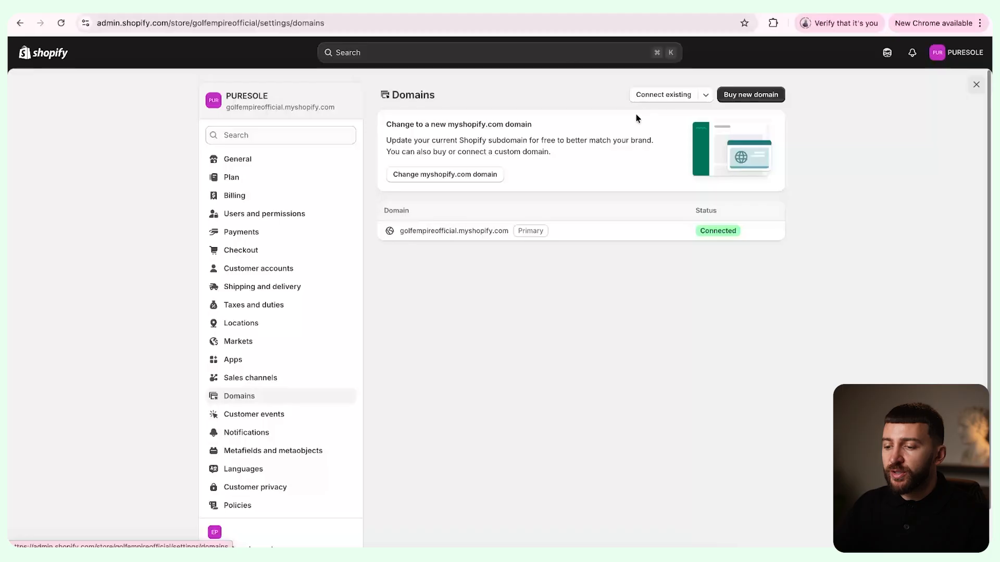
click(729, 100)
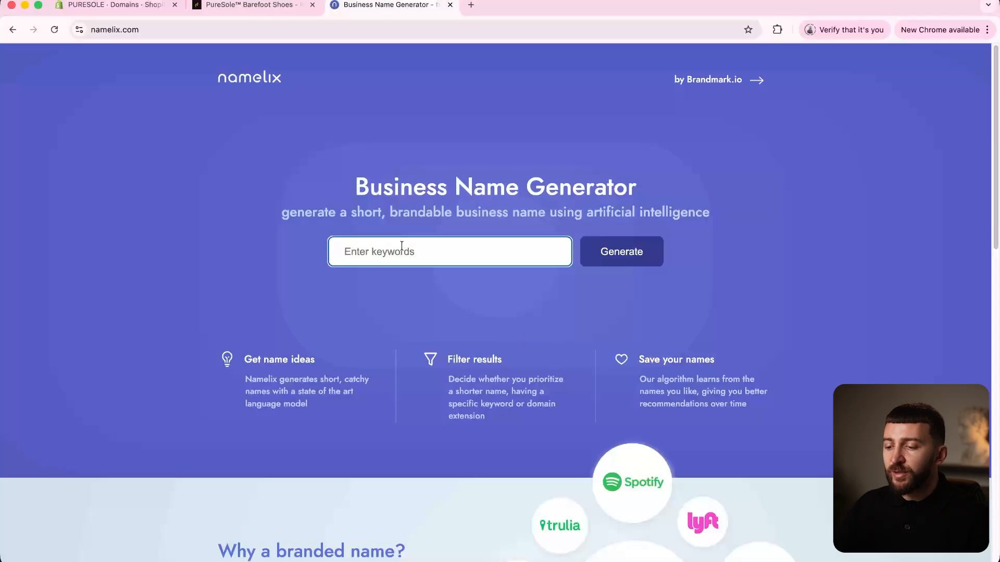
- In Namelix, generate business names for "an ecommerce store selling barefoot shoes" with the Auto name style and Low randomness
text(an ecommerce store selling barefoot shoes)
click(395, 301)
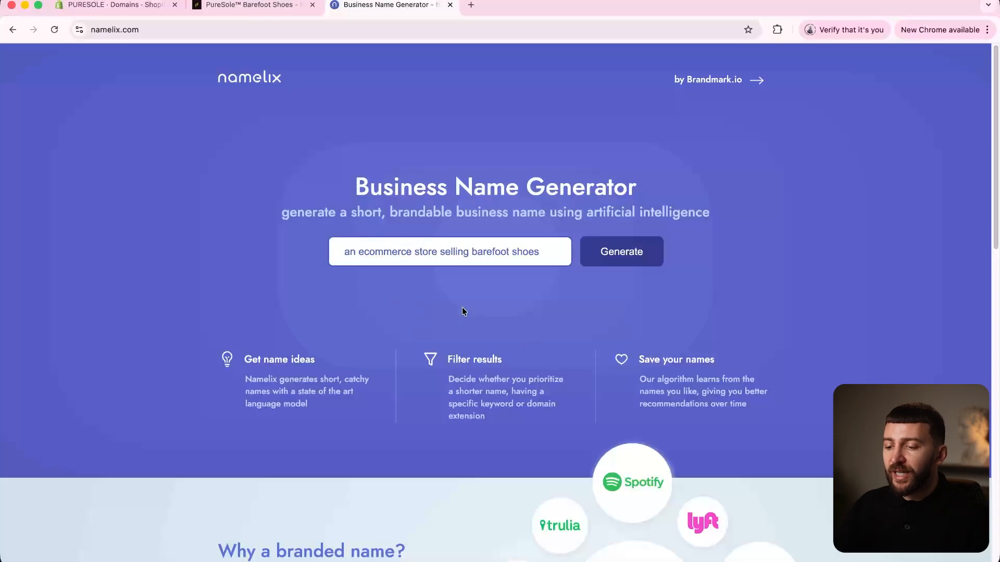
click(607, 262)
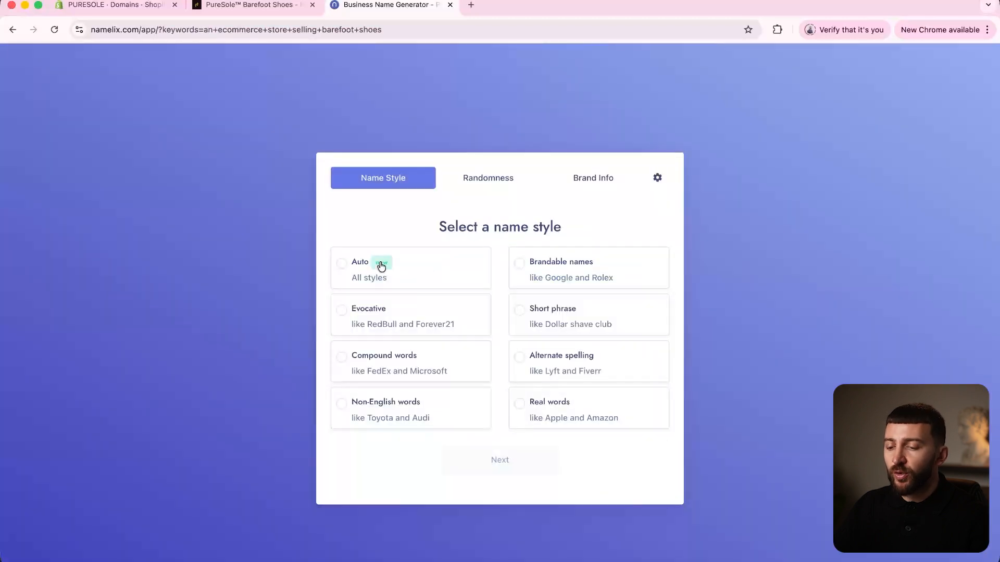
click(348, 266)
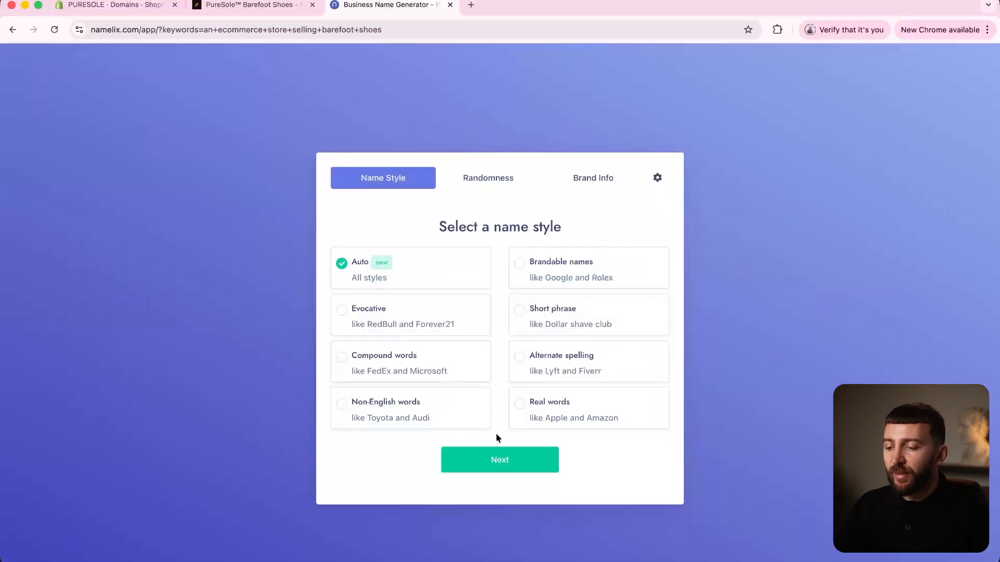
click(507, 459)
click(383, 290)
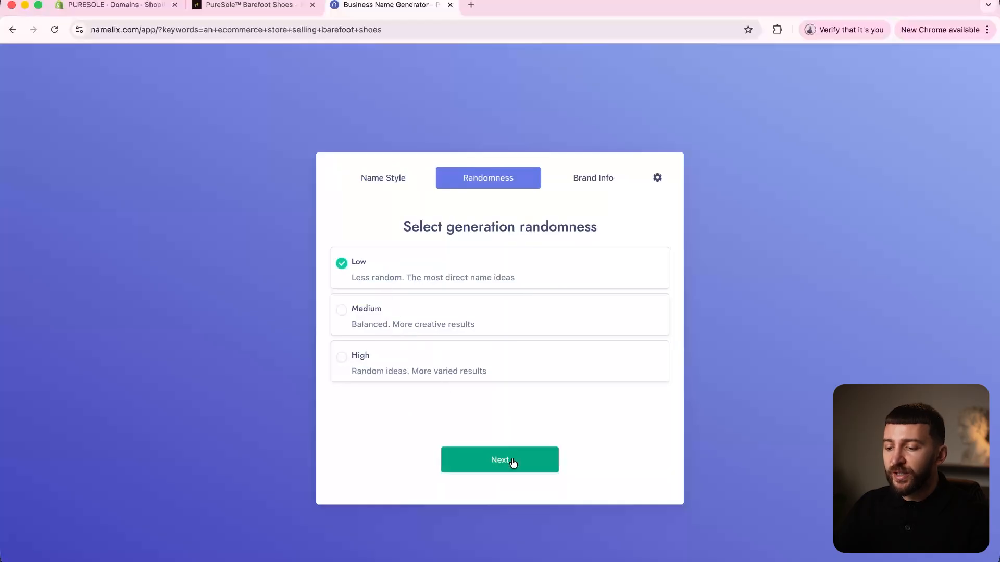
click(512, 461)
click(512, 461)
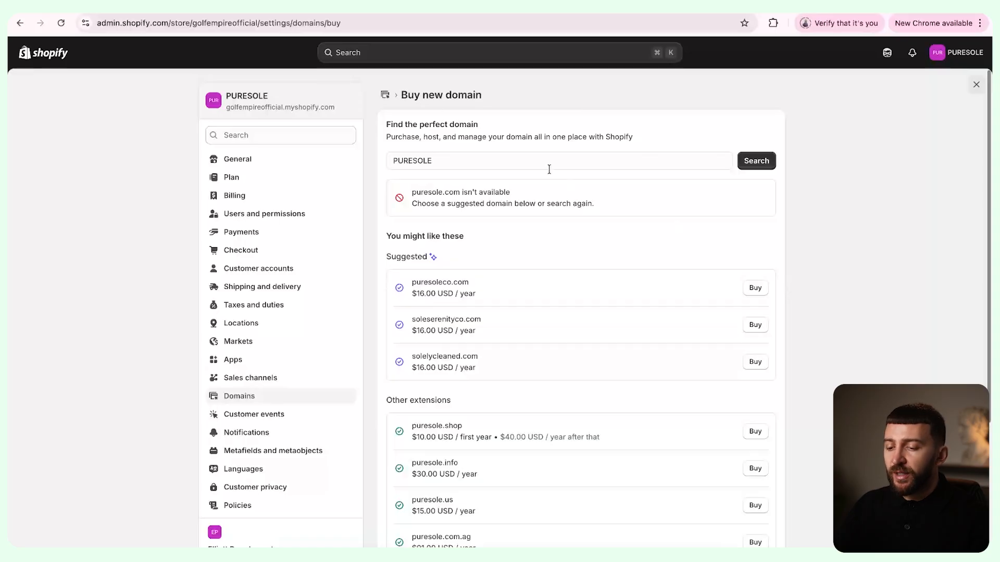
- Back in the Shopify domain settings, submit theoldfit.com as an existing domain to connect
click(387, 96)
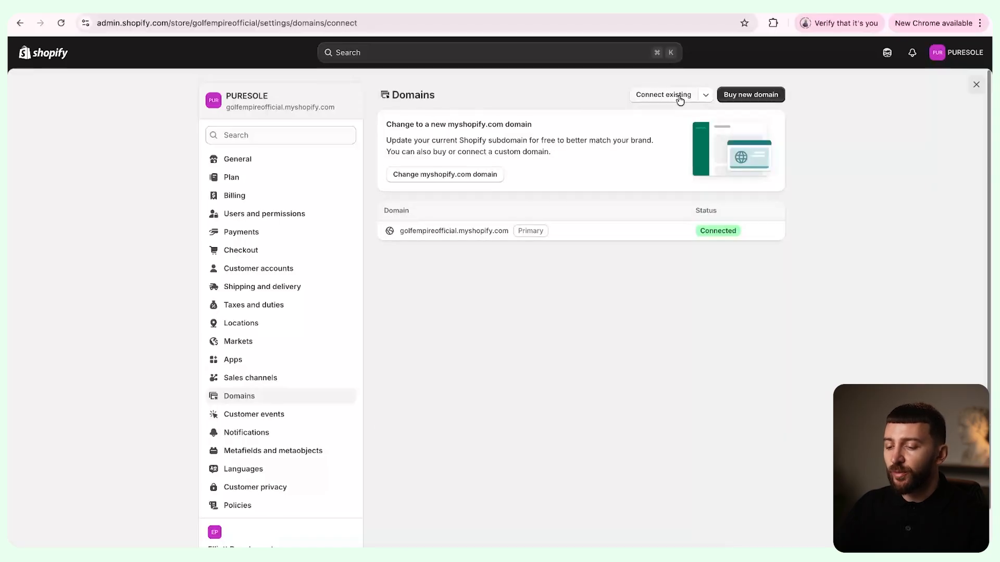
click(677, 95)
text(theoldfit.com)
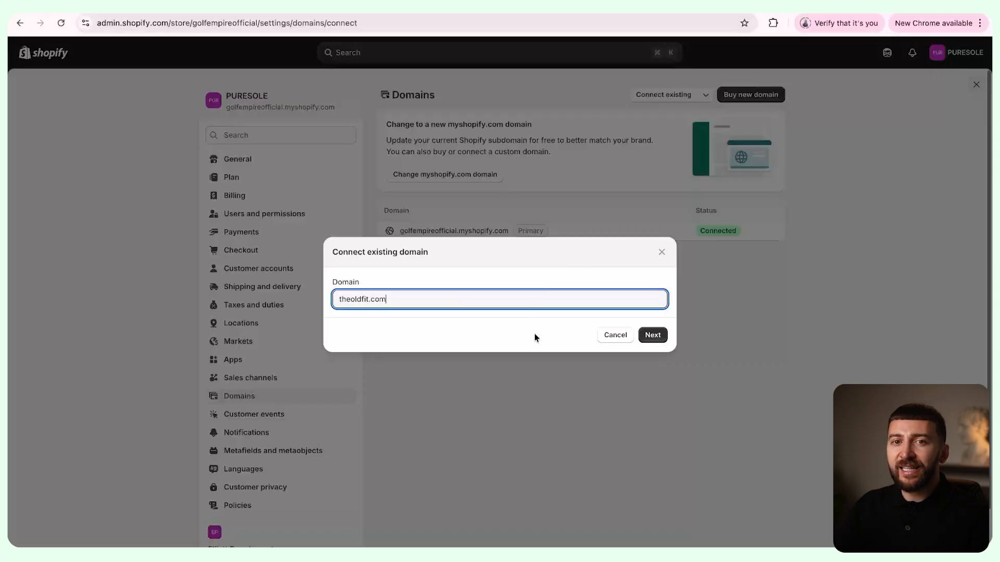
key(Return)
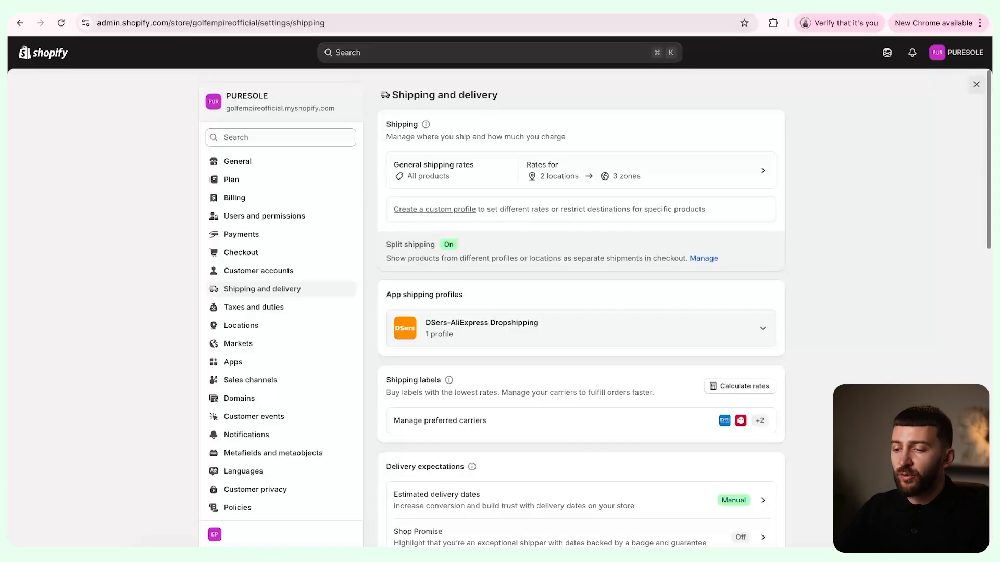
- Open the general shipping rates profile and review its shipping zones and rates
click(729, 173)
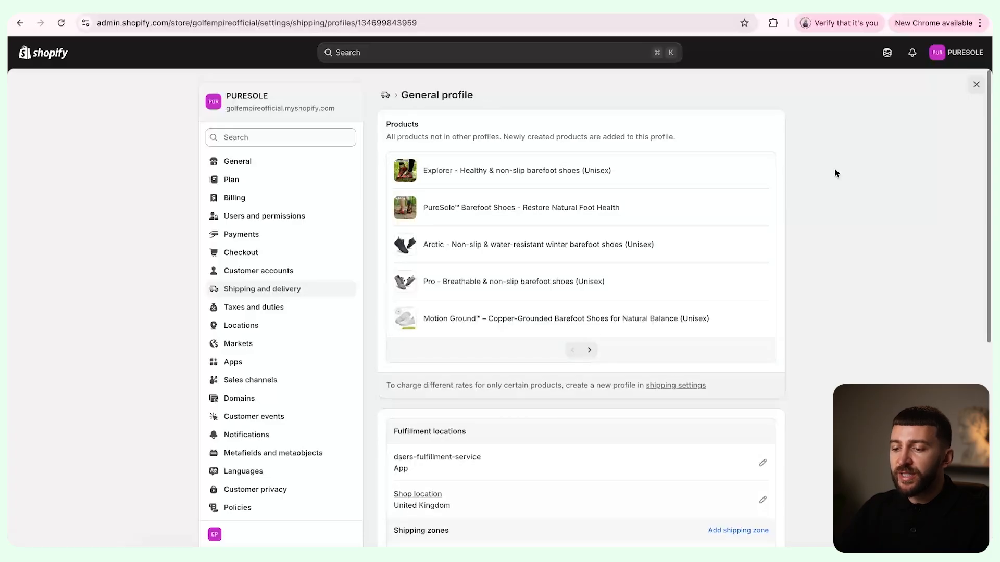
scroll(835, 173, down, 6)
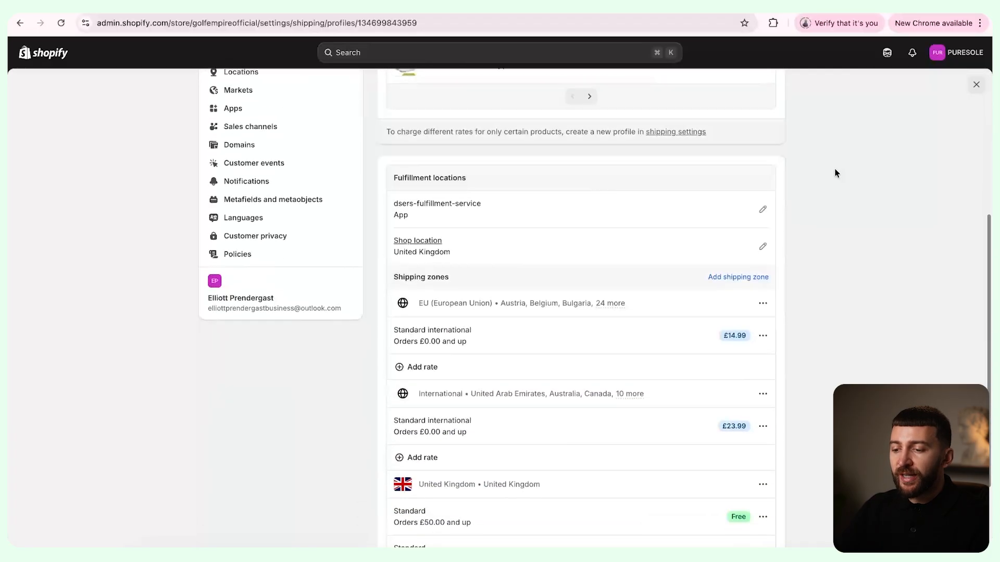
scroll(835, 173, down, 2)
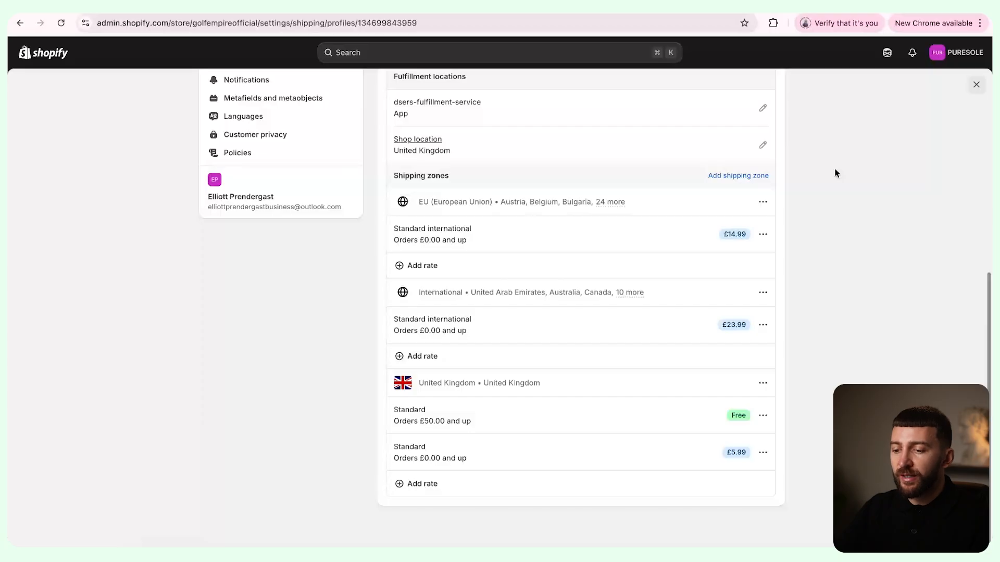
- Create a shipping zone named North America that covers the United States, Canada and Mexico
click(758, 175)
click(423, 156)
text(North America)
click(398, 211)
text(united)
click(345, 294)
text(canada)
click(345, 238)
text(me)
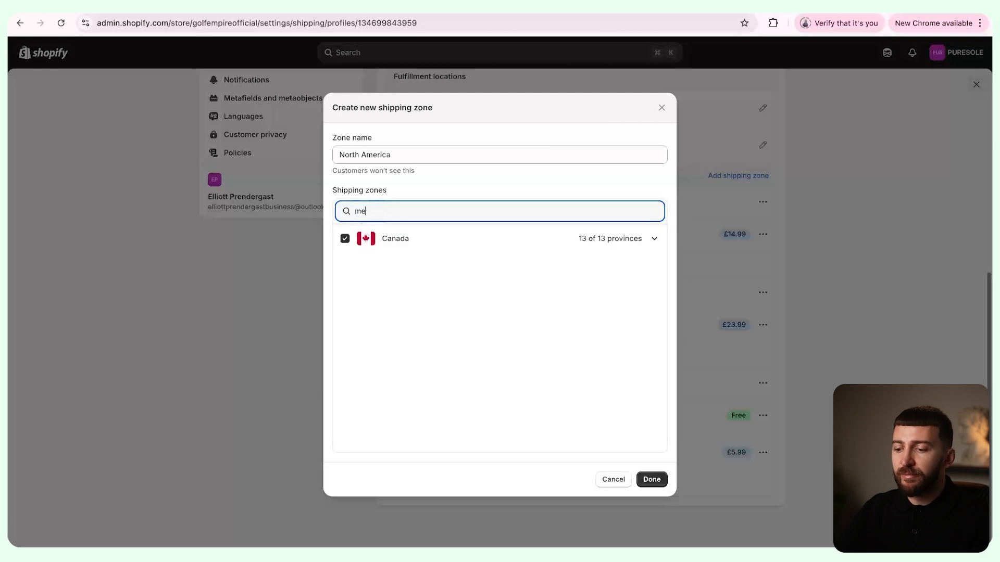
text(xi)
click(345, 236)
click(651, 480)
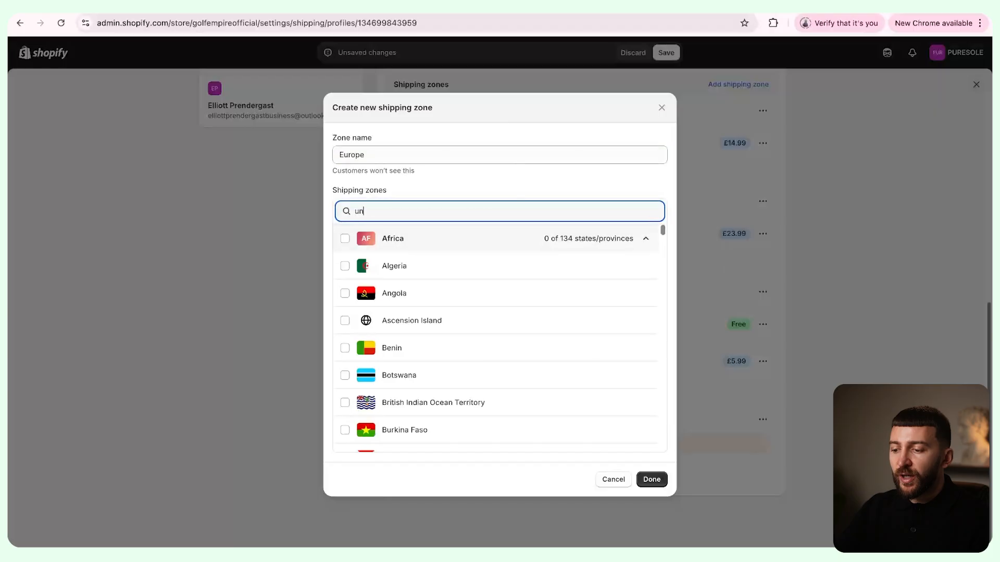
- Try to create a Europe shipping zone, searching its countries for "united"
text(ited)
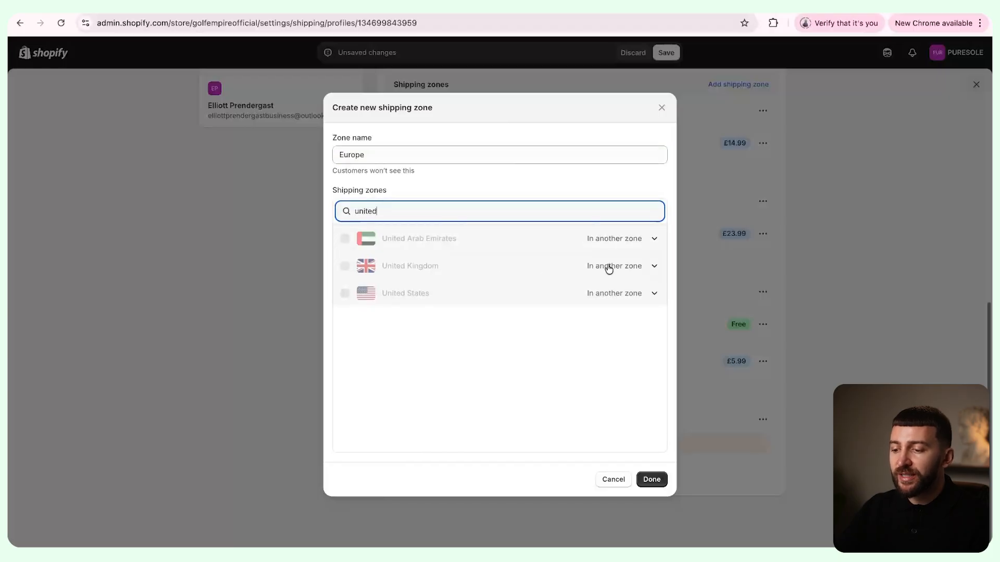
key(Escape)
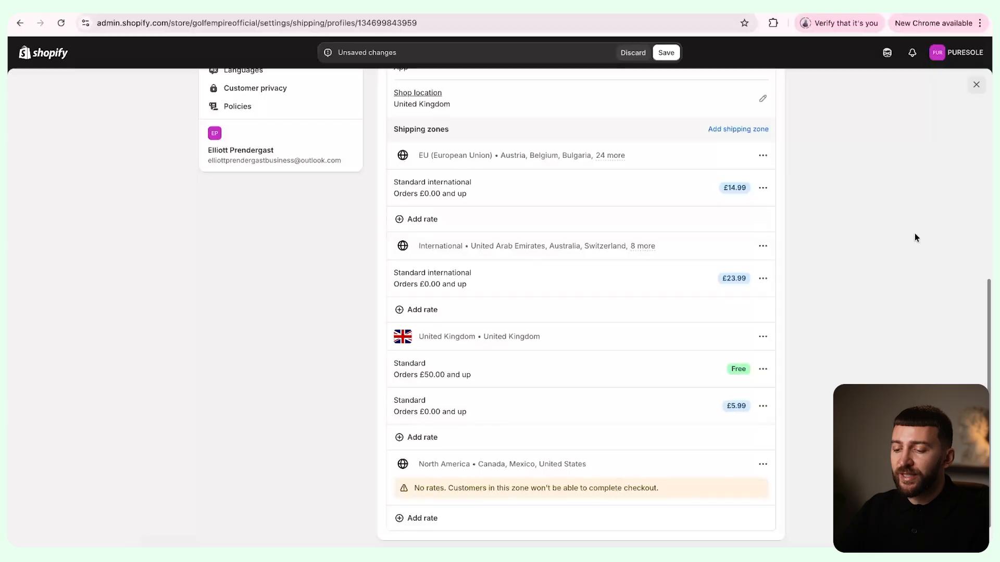
- Set the EU zone's Standard international rate to £2.99 with the delivery description "8 - 12 day delivery"
click(763, 188)
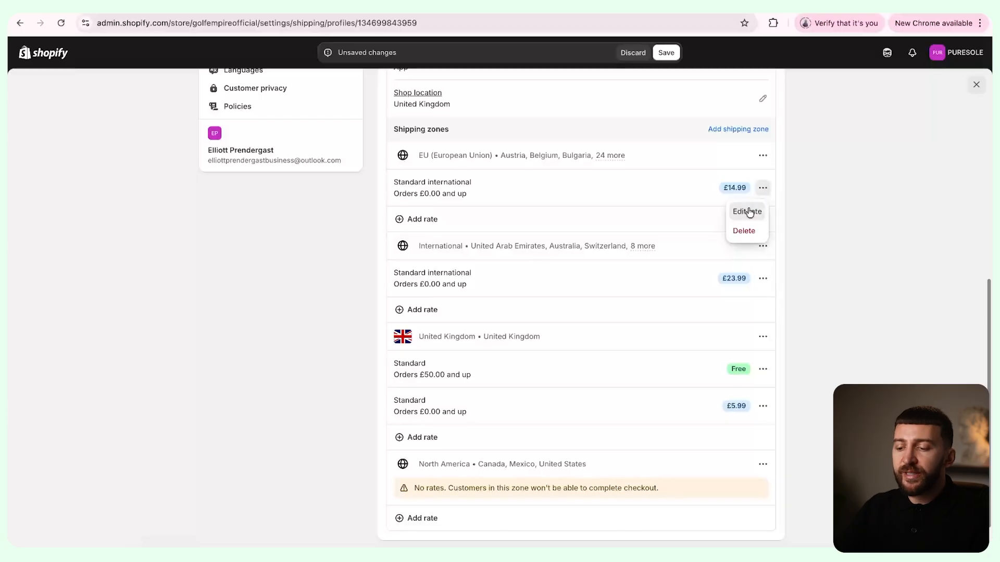
click(748, 210)
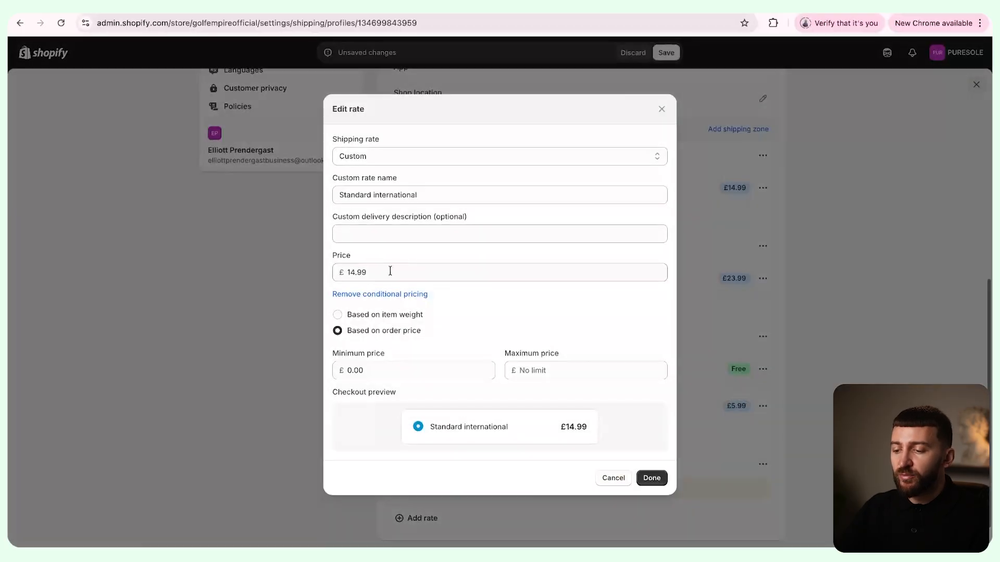
click(365, 276)
double_click(352, 272)
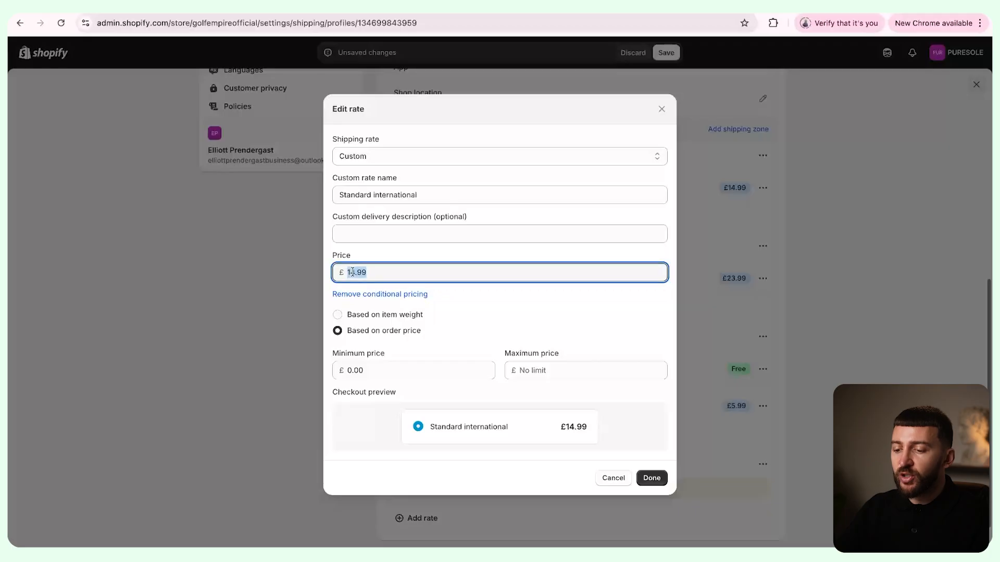
text(2.99)
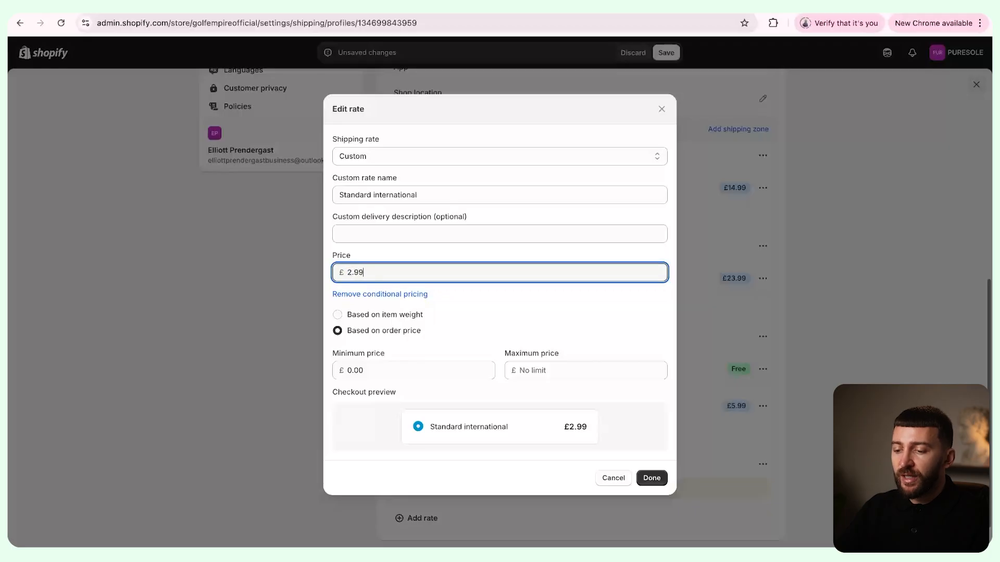
click(552, 218)
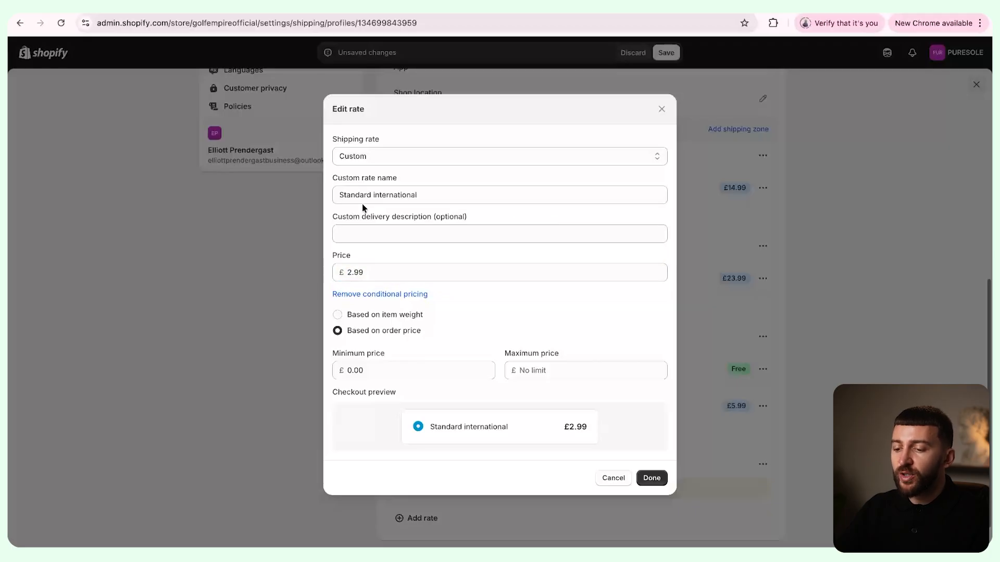
click(507, 225)
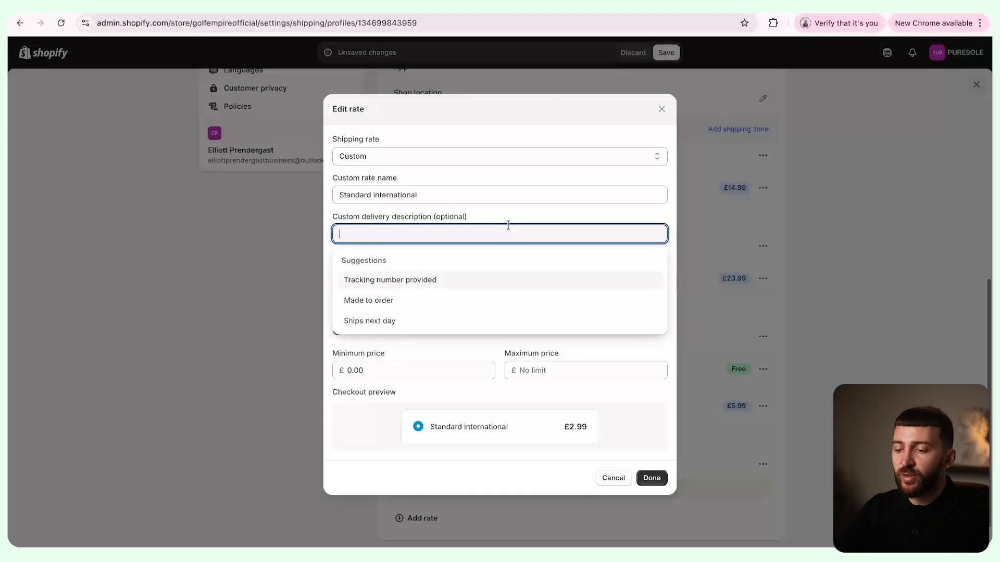
text(8 - 12 day delivery)
click(504, 199)
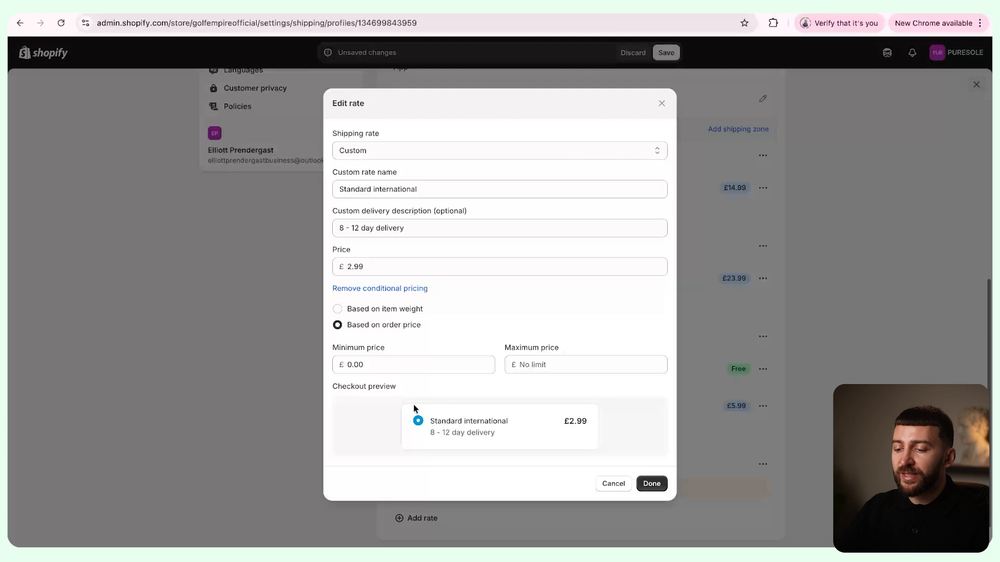
- Rename the custom rate being edited as Free Shipping, leaving its minimum order price at 0.00
click(372, 370)
double_click(370, 369)
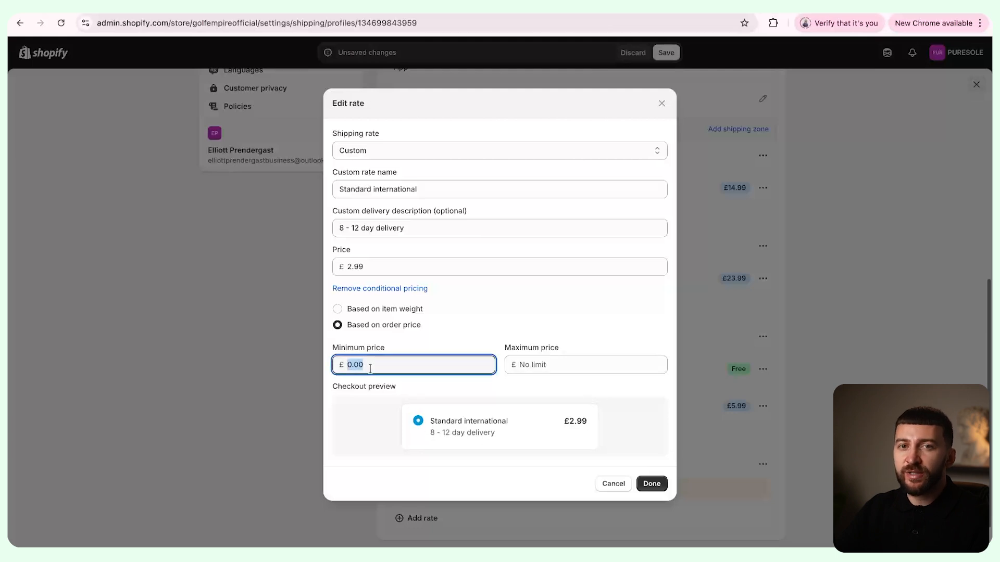
click(350, 368)
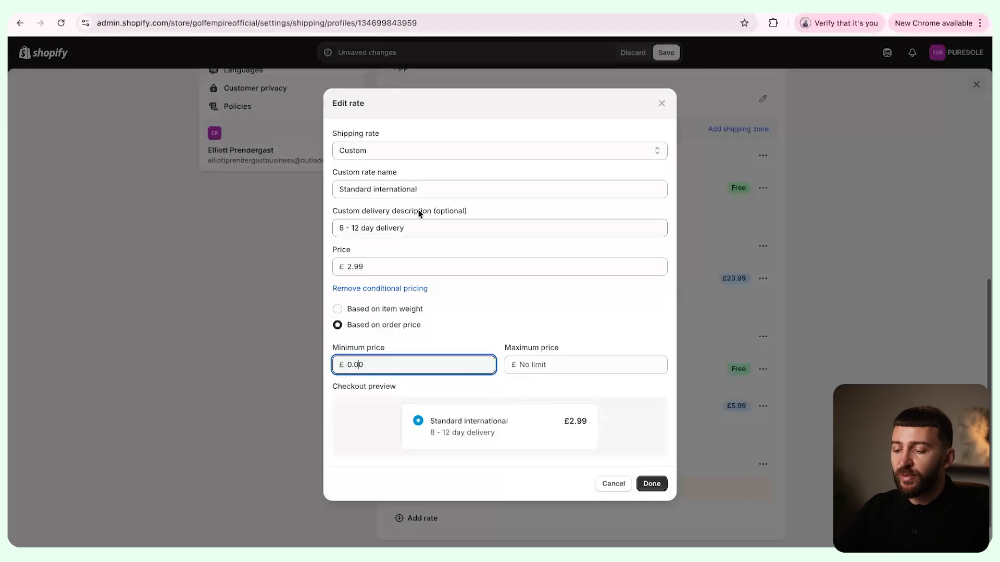
drag(424, 190, 330, 194)
text(Free Shipping)
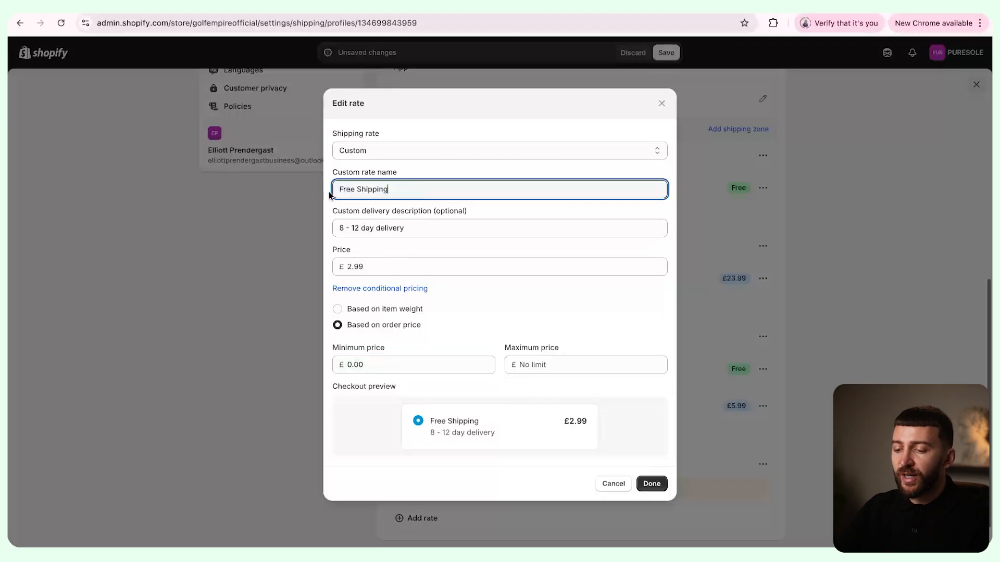
- Set the Free Shipping rate's price to £0 with a minimum order price of £50, and confirm the rate
double_click(376, 262)
text(0)
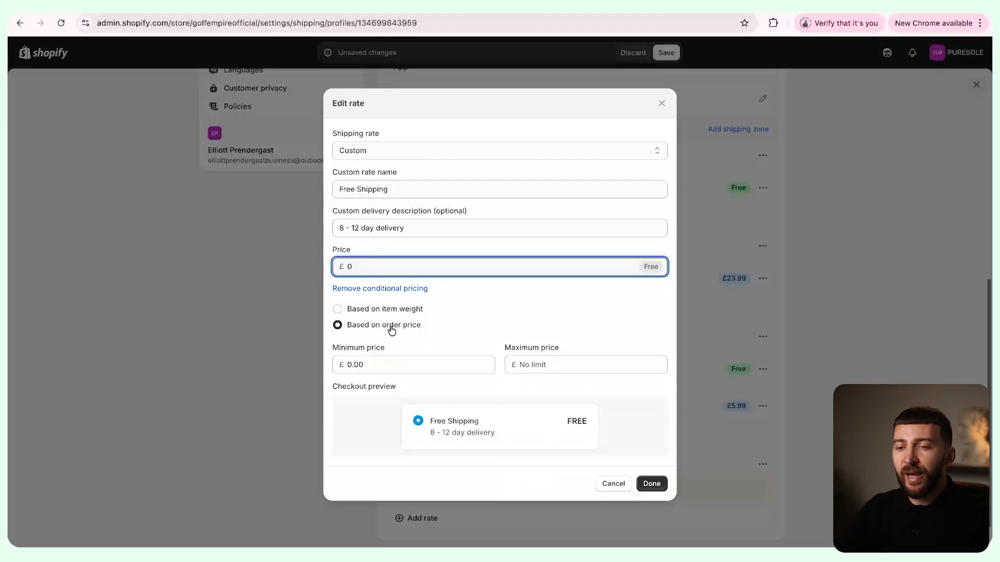
double_click(353, 367)
text(50)
click(325, 383)
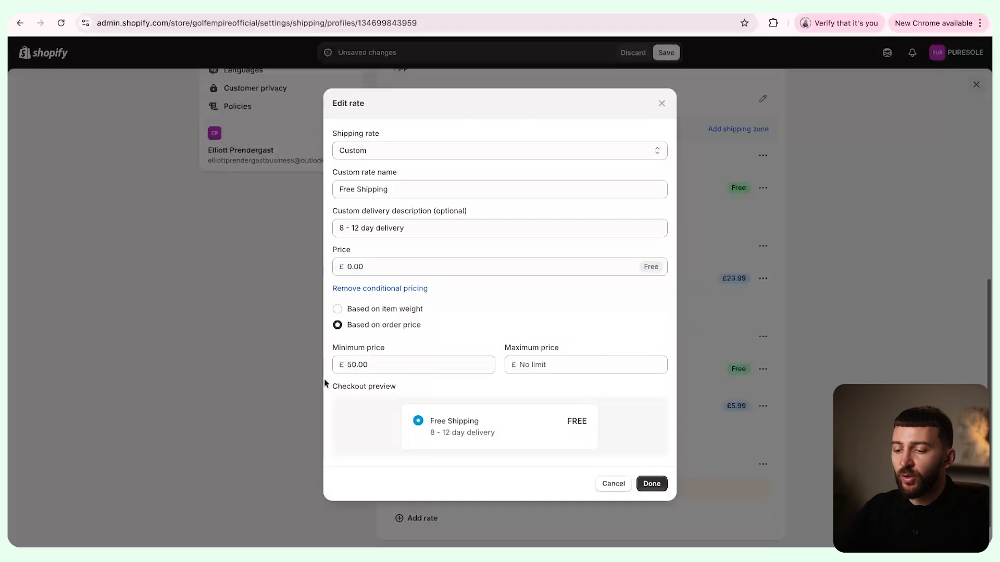
click(657, 486)
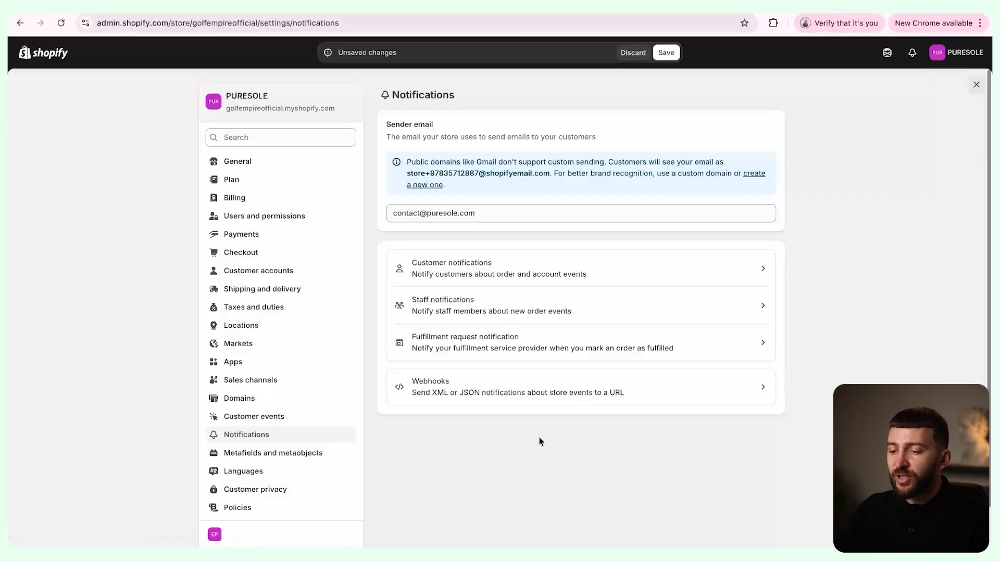
drag(488, 213, 382, 217)
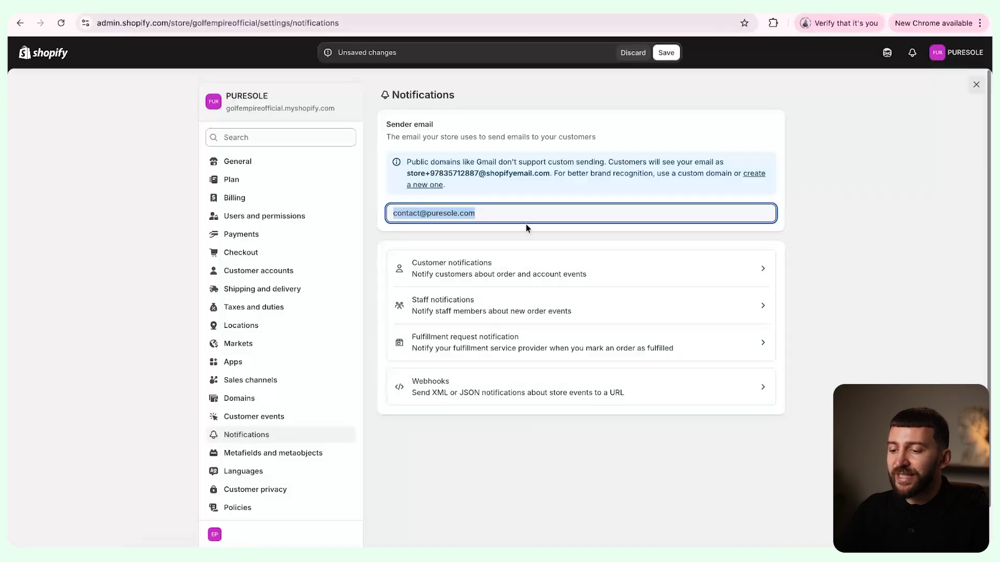
click(858, 229)
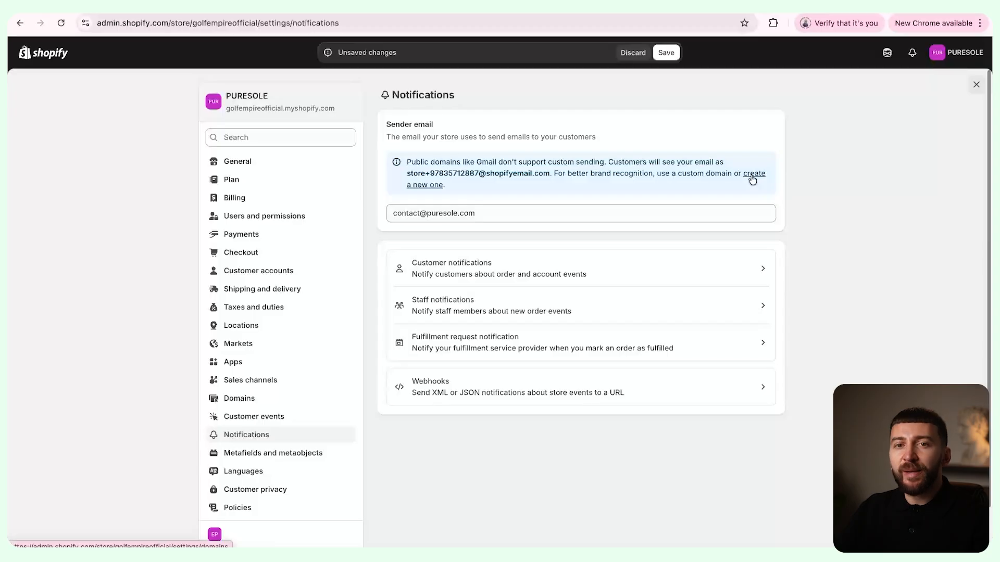
click(662, 269)
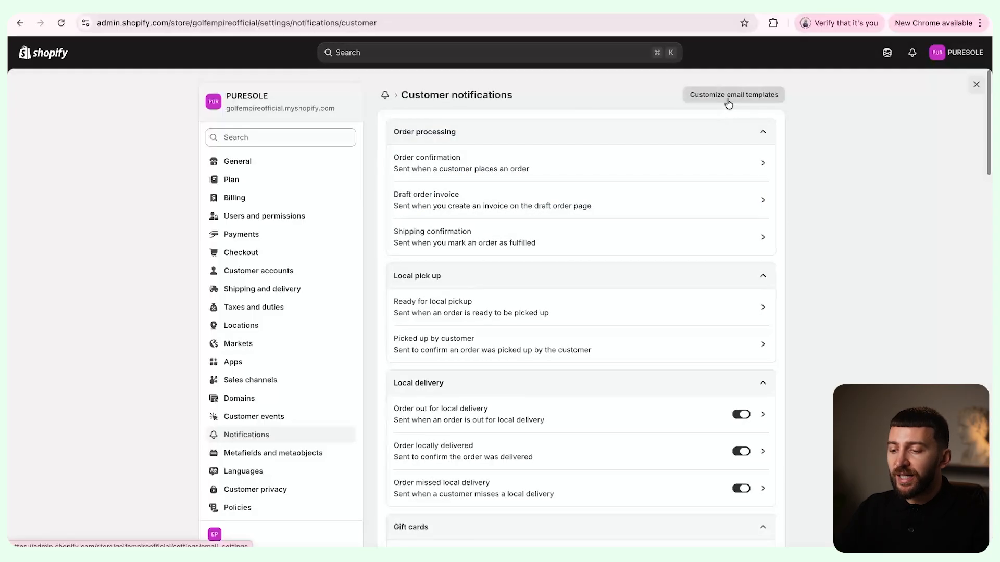
click(728, 103)
click(581, 168)
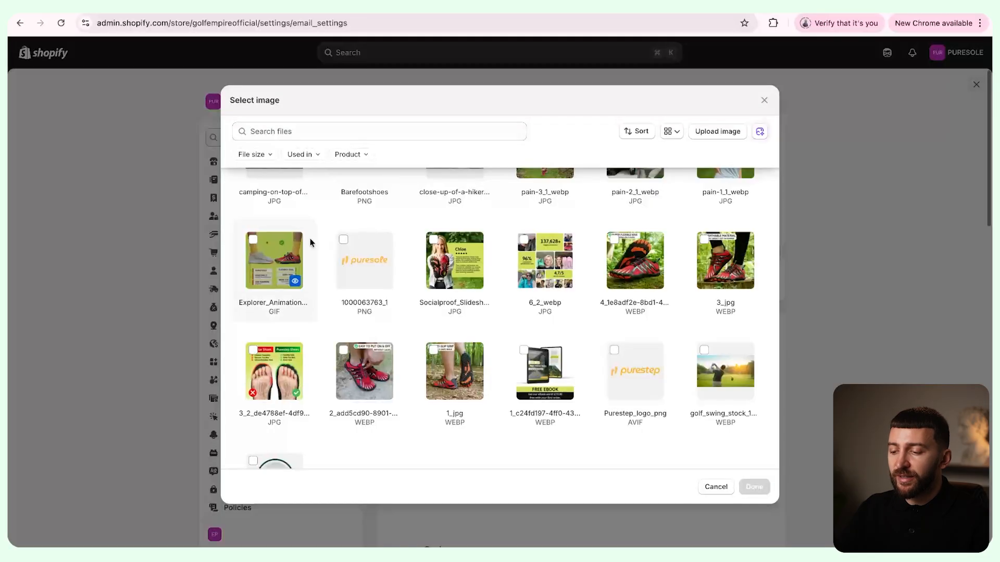
click(352, 249)
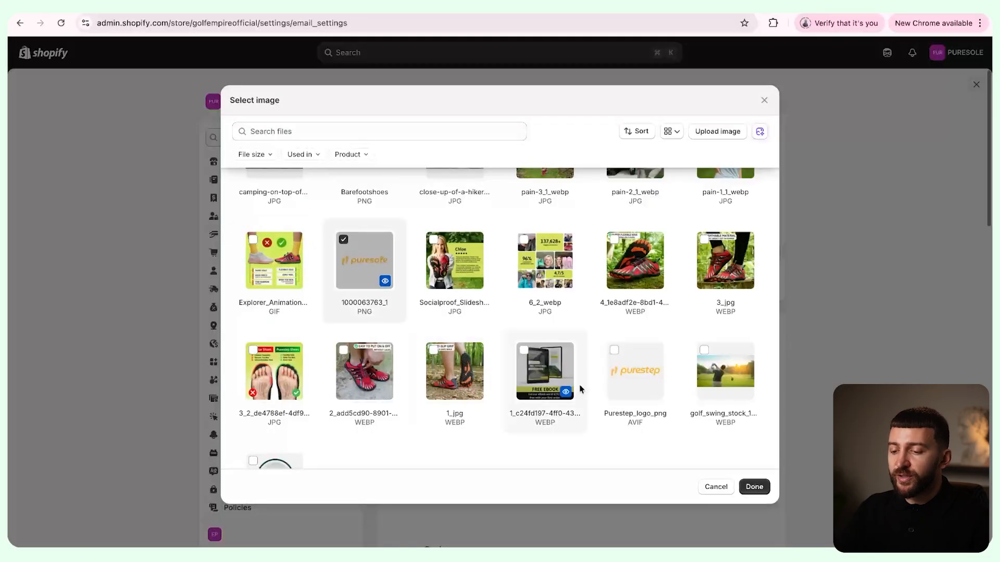
click(754, 486)
- Replace the email templates' accent color with the copied brand color code and save the template settings
click(389, 291)
double_click(445, 407)
key(super+v)
click(589, 336)
click(667, 52)
scroll(901, 244, down, 4)
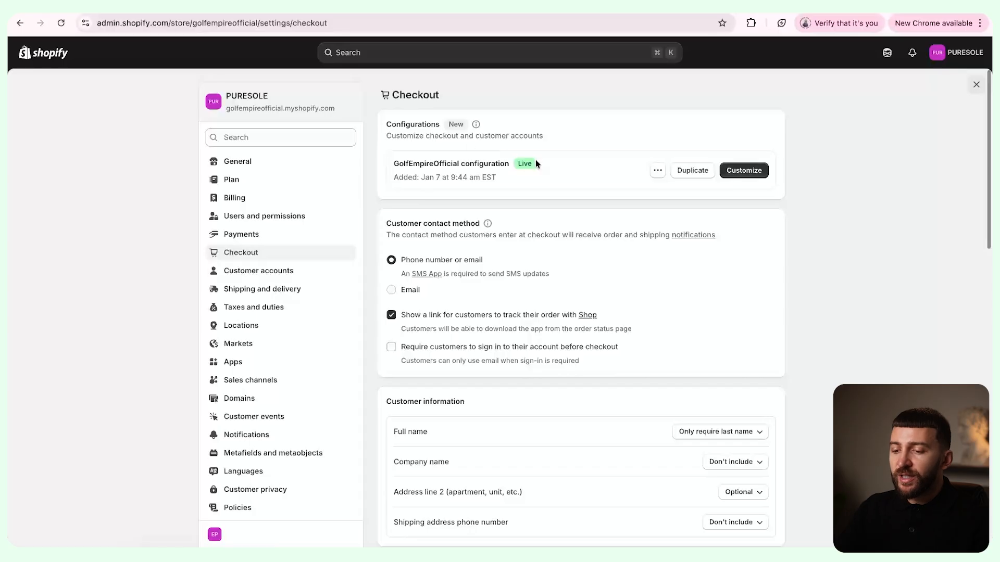
click(753, 175)
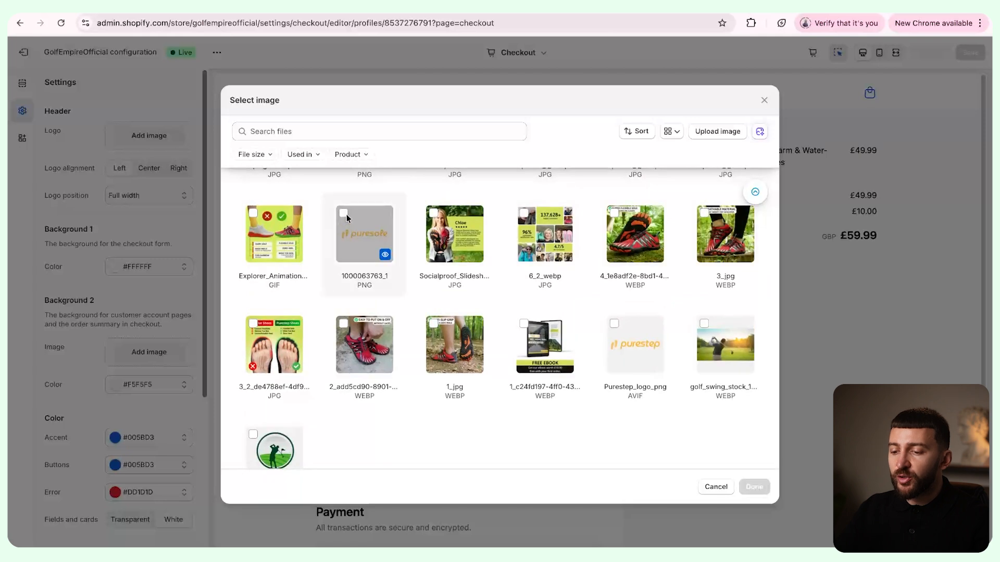
click(345, 214)
click(753, 486)
- Set the checkout's accent and button colors to D3DE5B and save the configuration
click(139, 487)
double_click(149, 420)
text(D3DE5B)
click(146, 515)
double_click(151, 450)
text(D3DE5B)
click(765, 450)
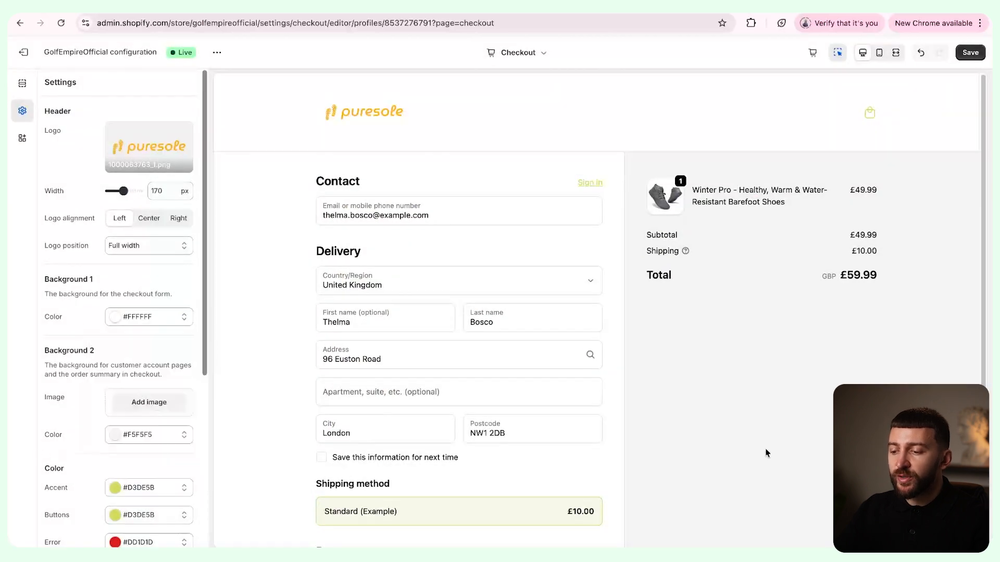
click(970, 52)
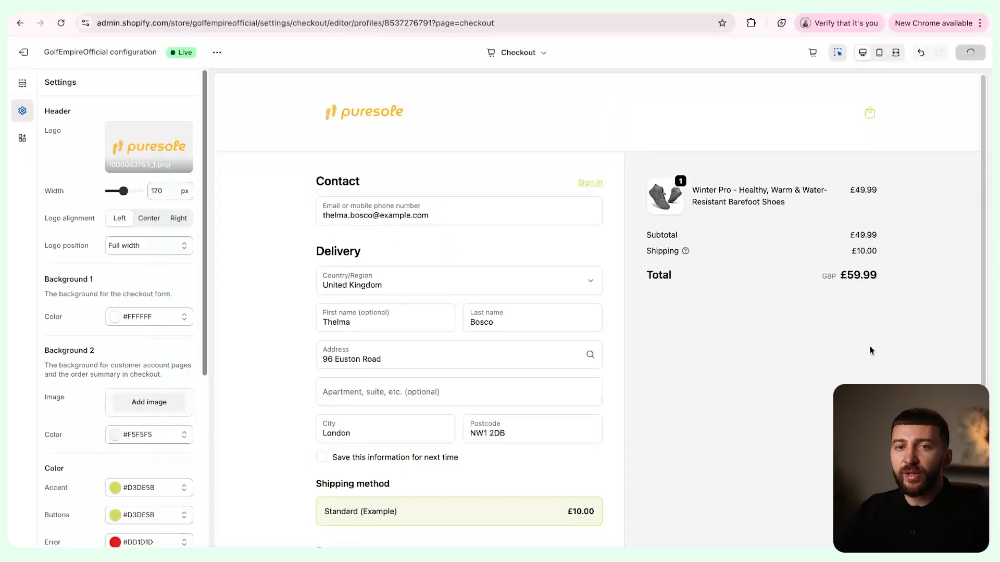